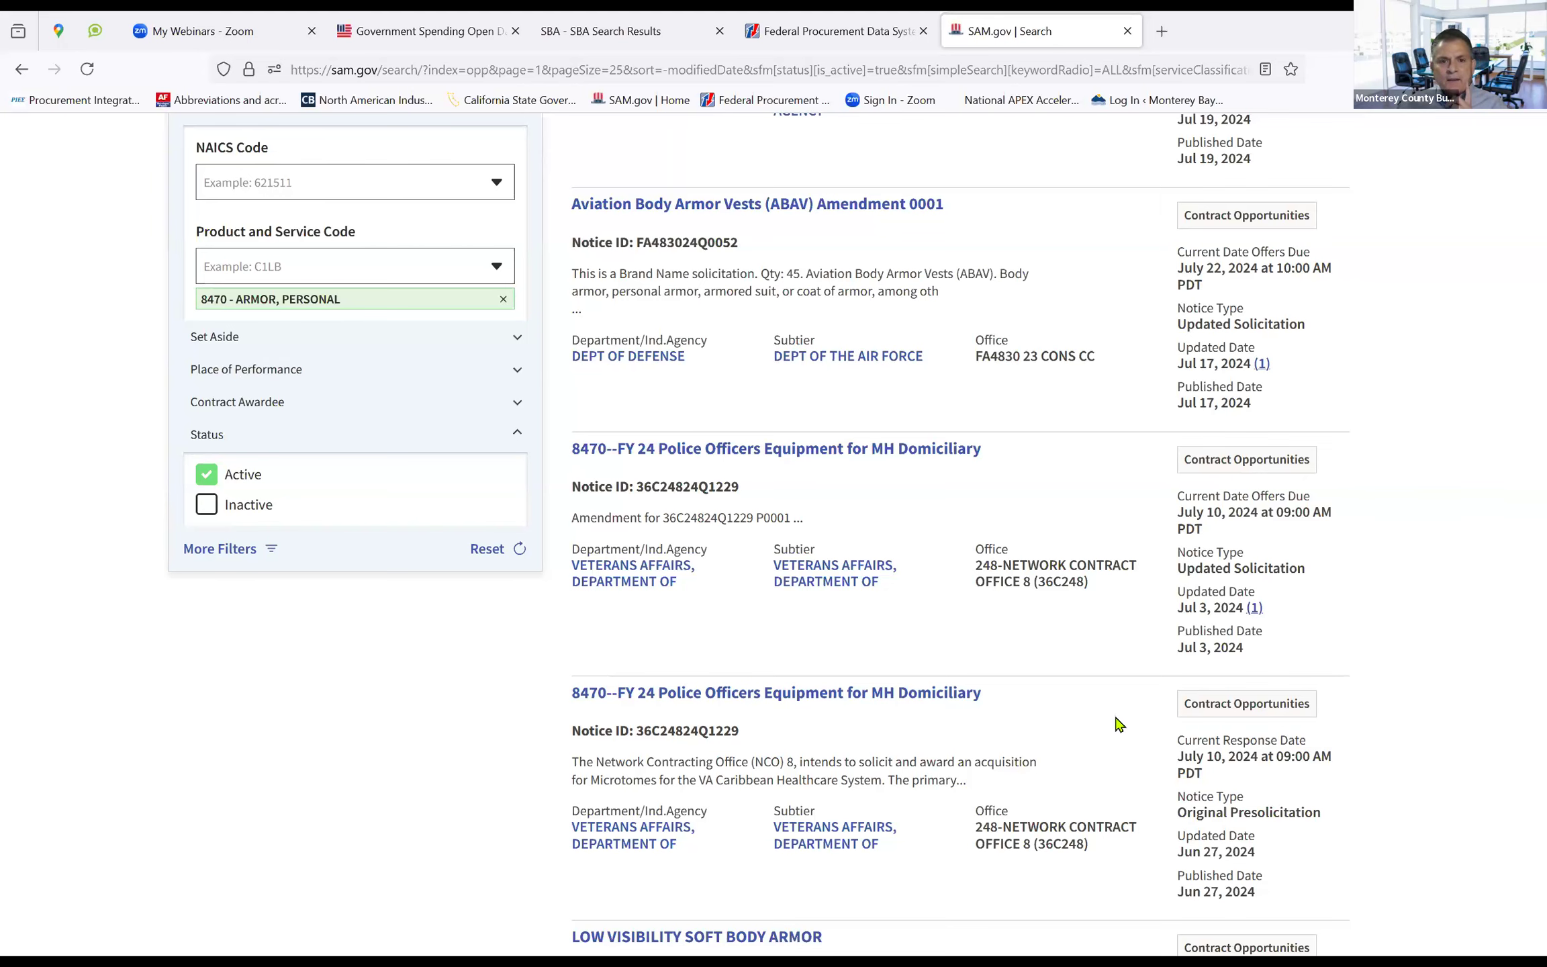
Remove the 8470 - ARMOR, PERSONAL code from the Product and Service Code filter of the contract opportunities search
scroll(1118, 724, "up", 5)
scroll(1118, 723, "up", 5)
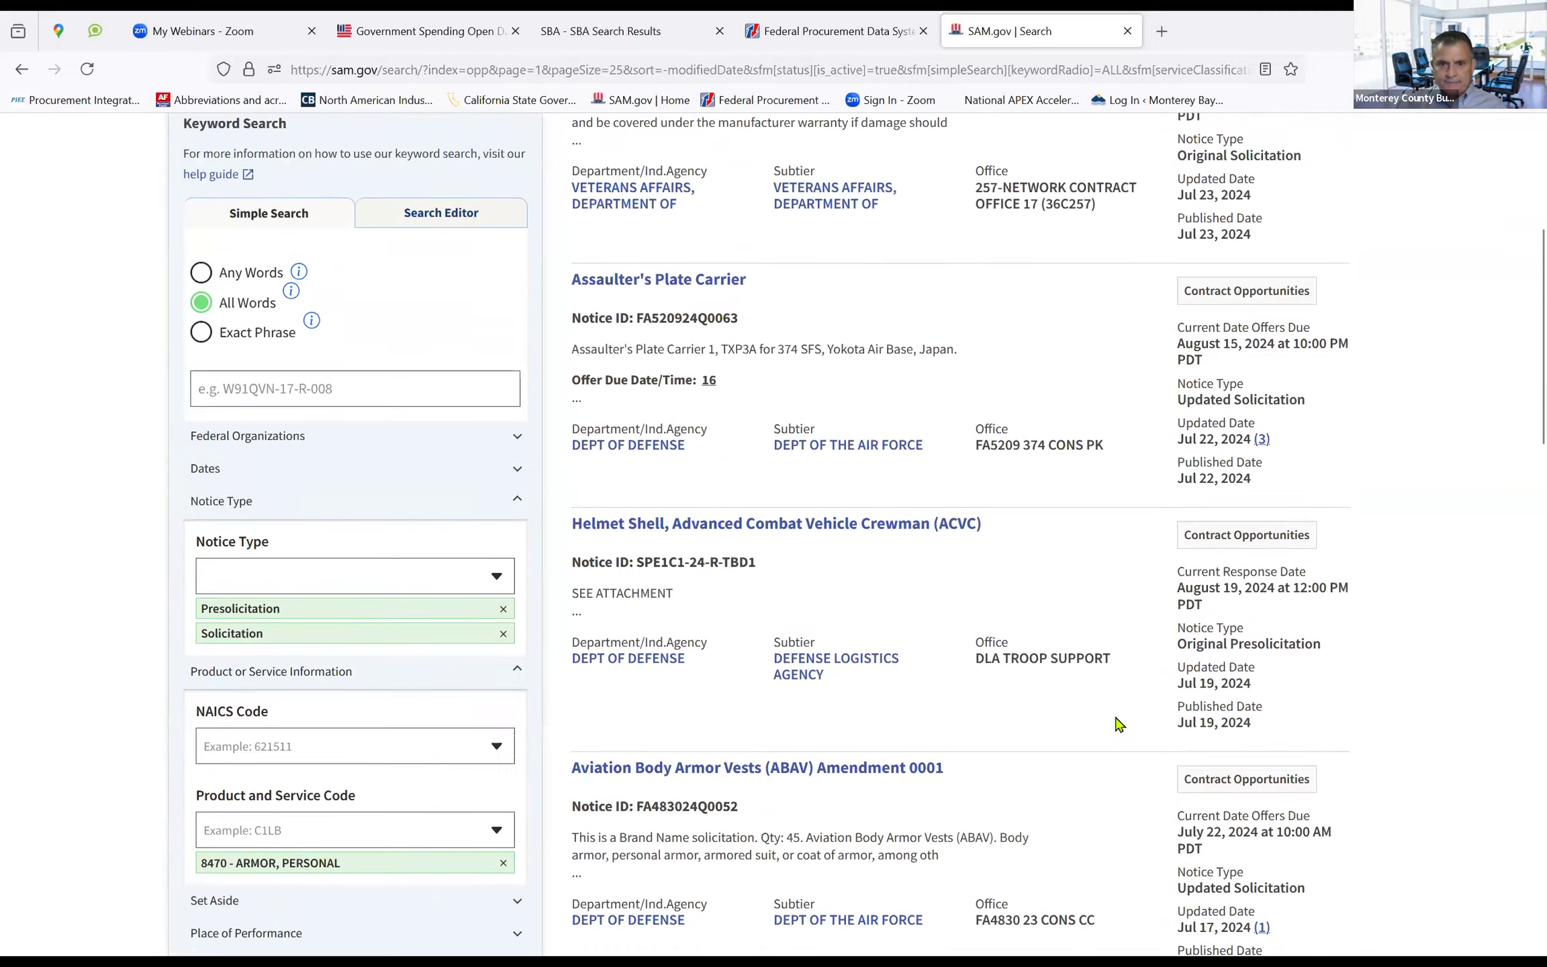
scroll(1118, 723, "up", 2)
scroll(1118, 724, "down", 8)
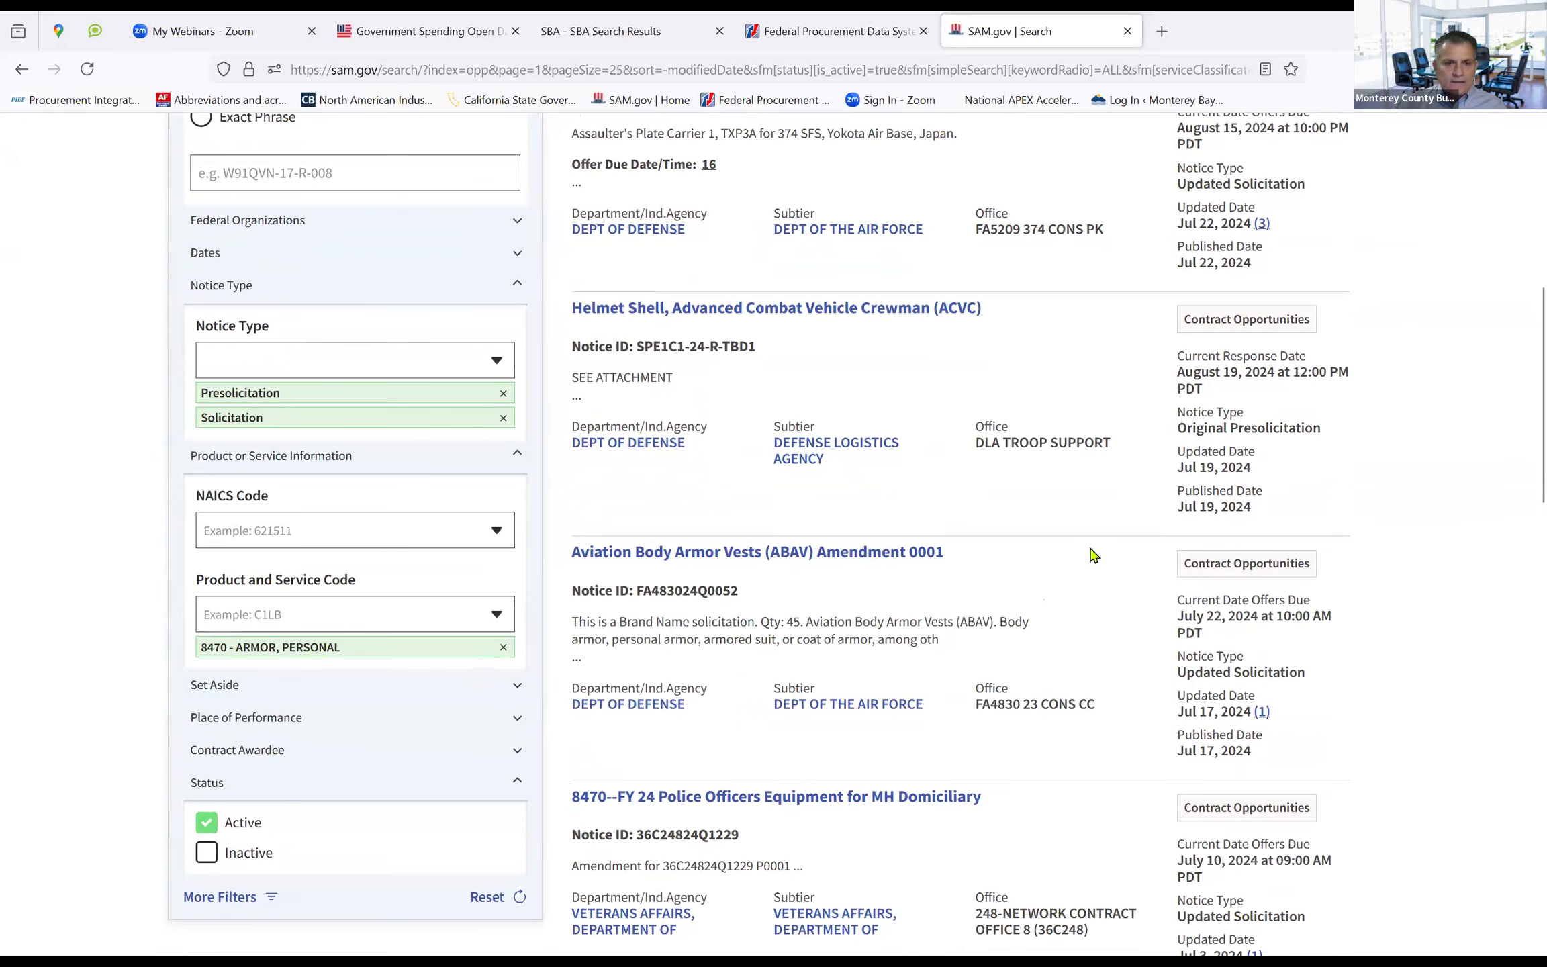
scroll(1093, 555, "up", 3)
scroll(1093, 555, "down", 3)
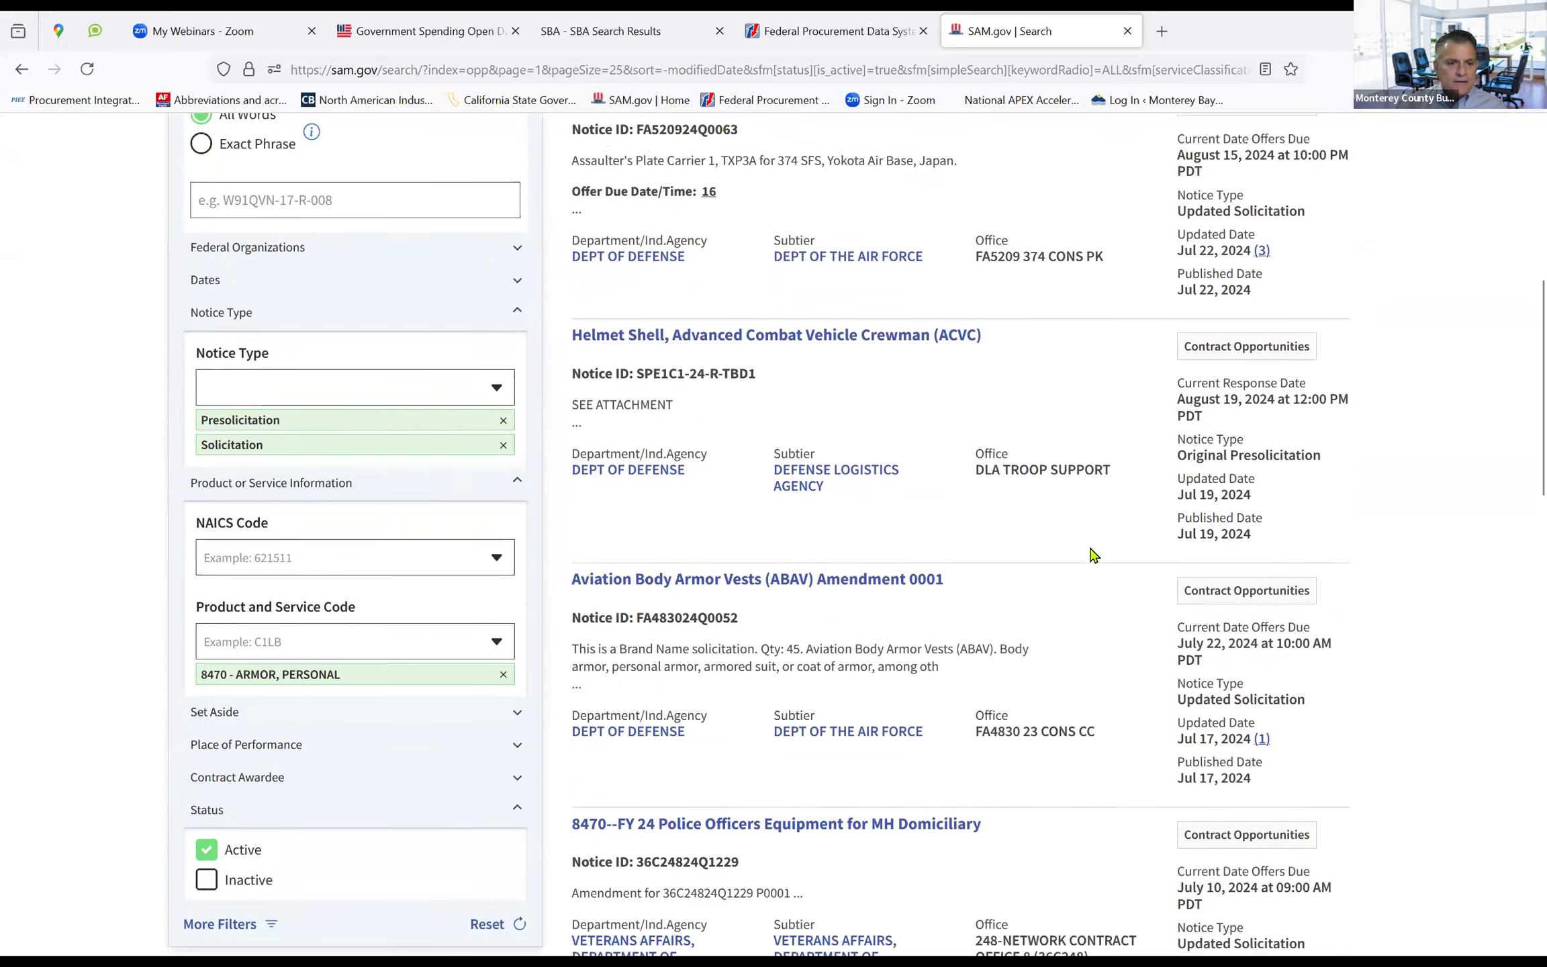
left_click(503, 646)
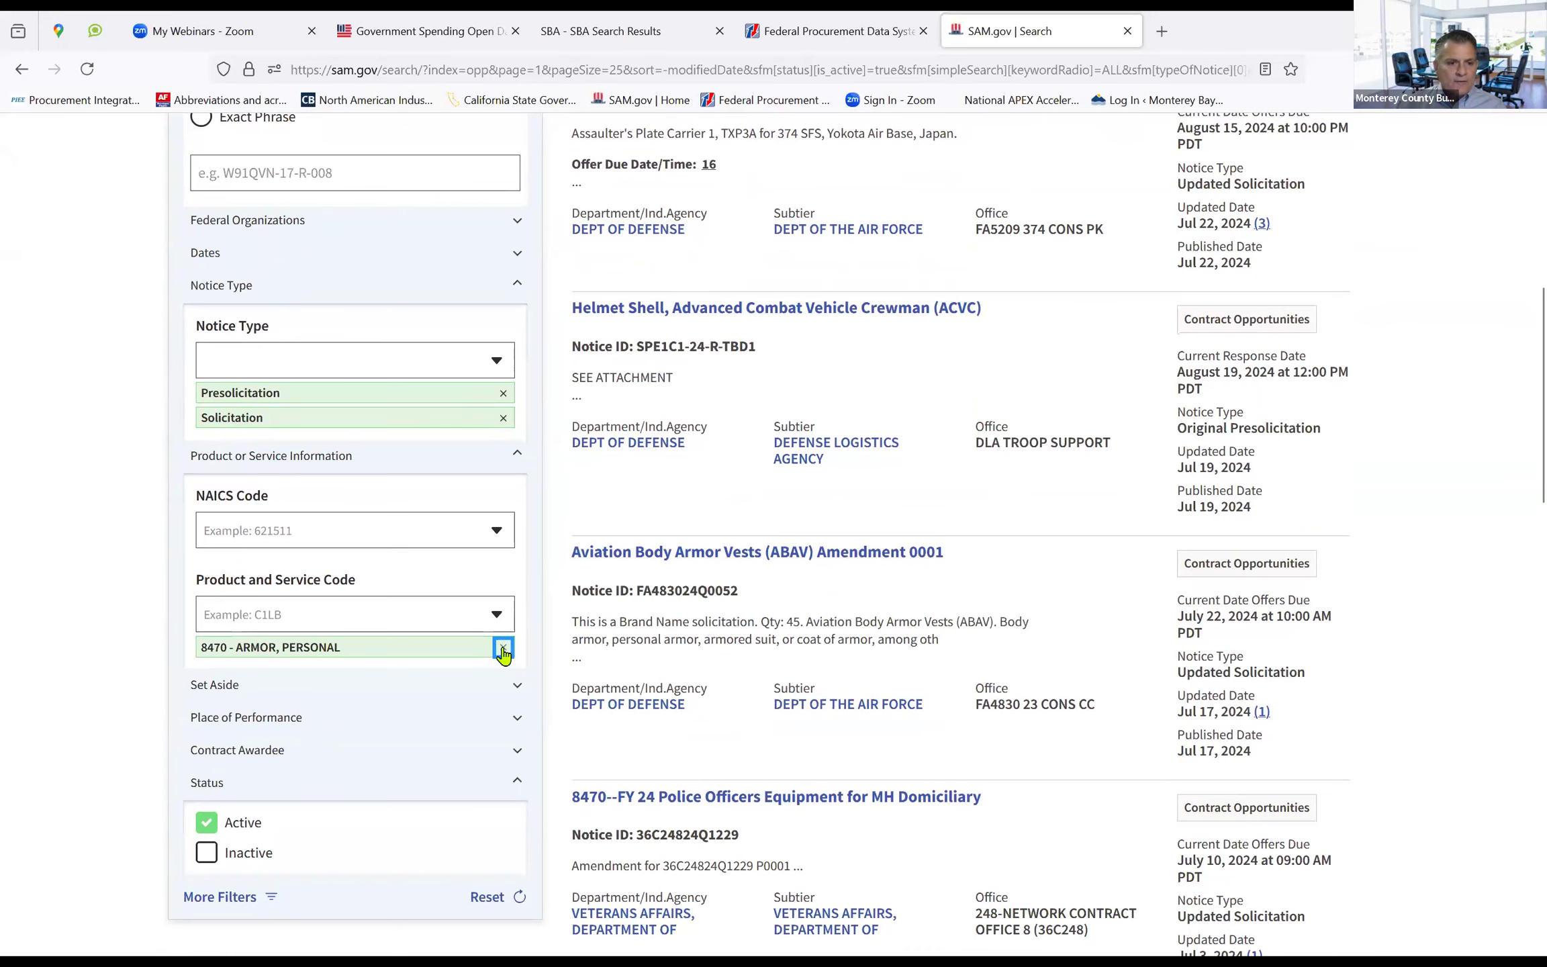
scroll(93, 569, "up", 5)
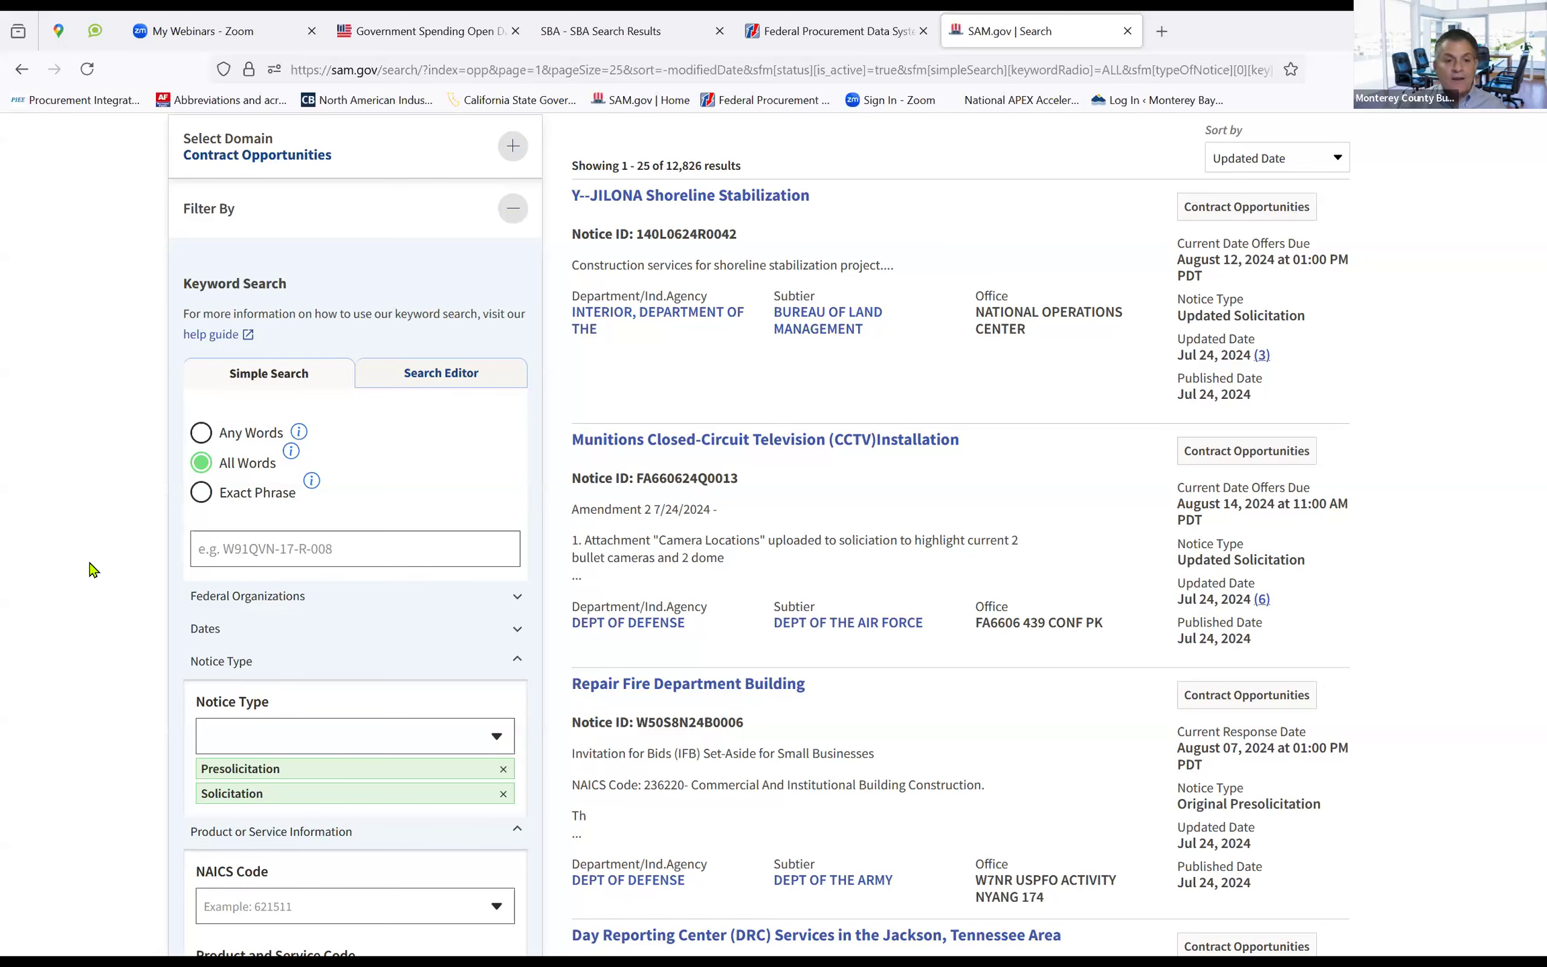
Filter the contract opportunities by the product and service code 8470 - ARMOR, PERSONAL
scroll(93, 569, "down", 5)
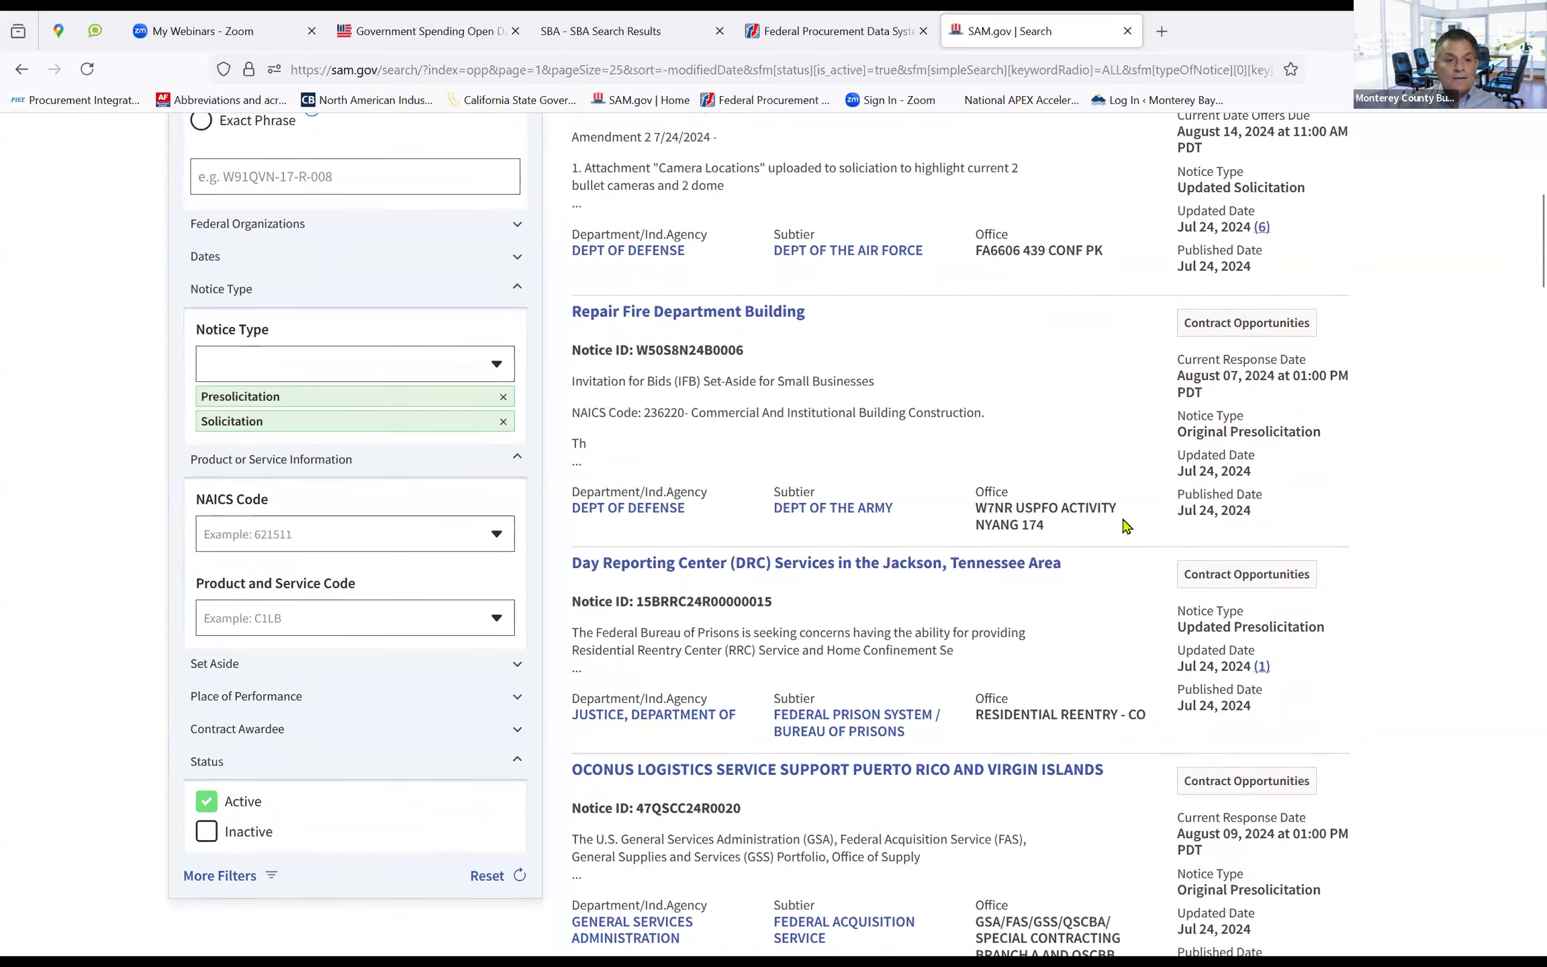
scroll(806, 574, "down", 3)
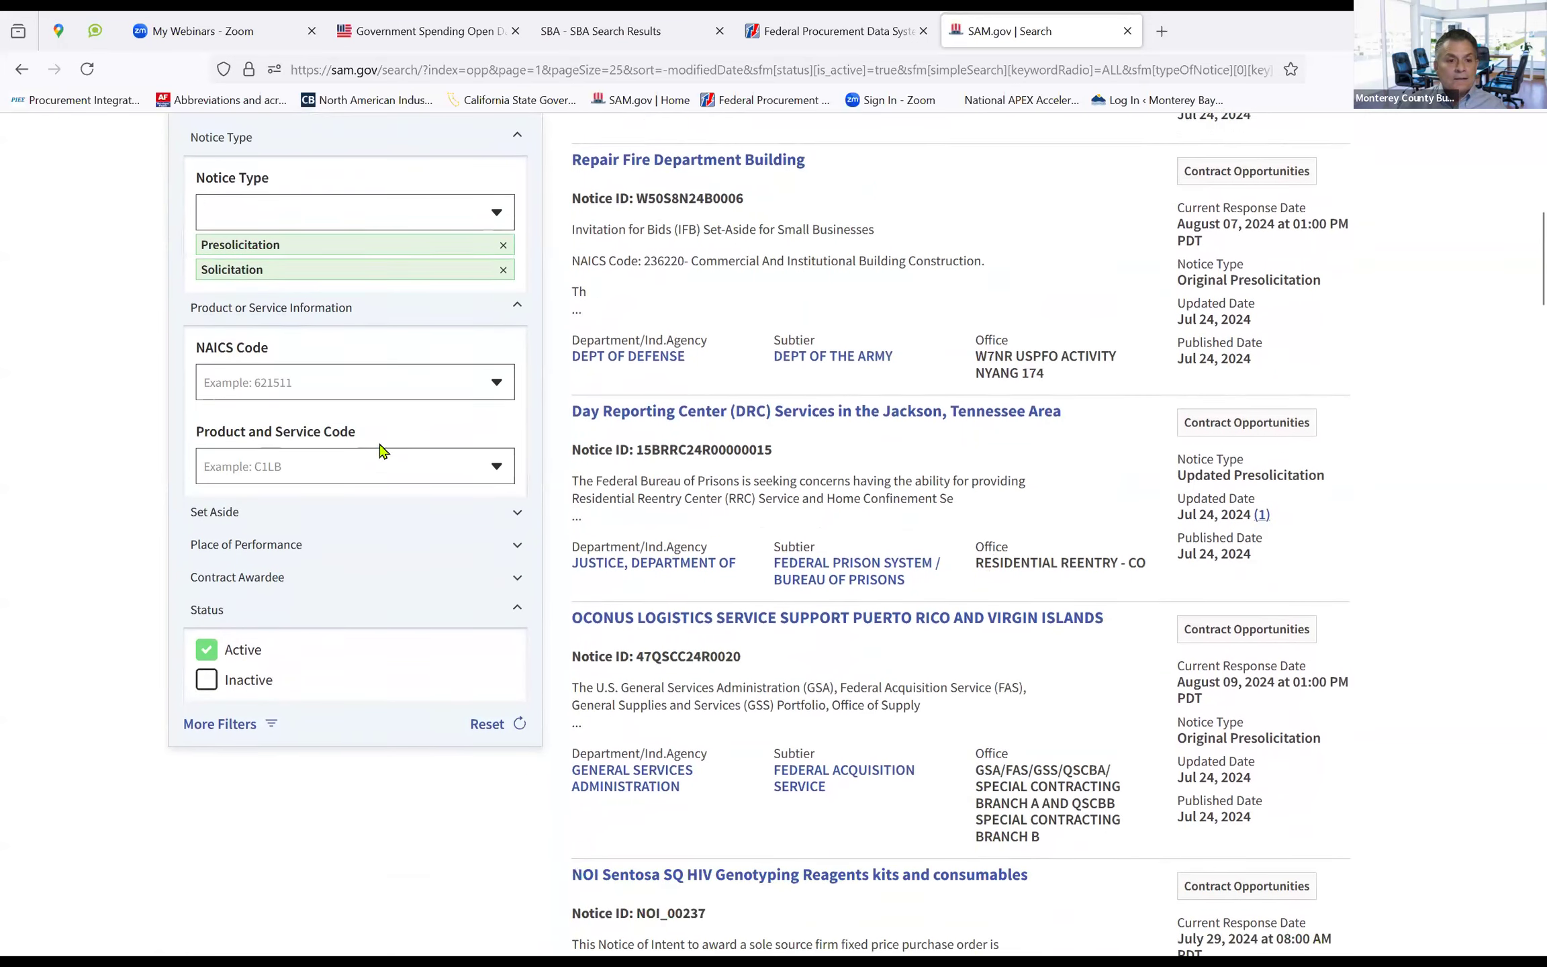
left_click(349, 422)
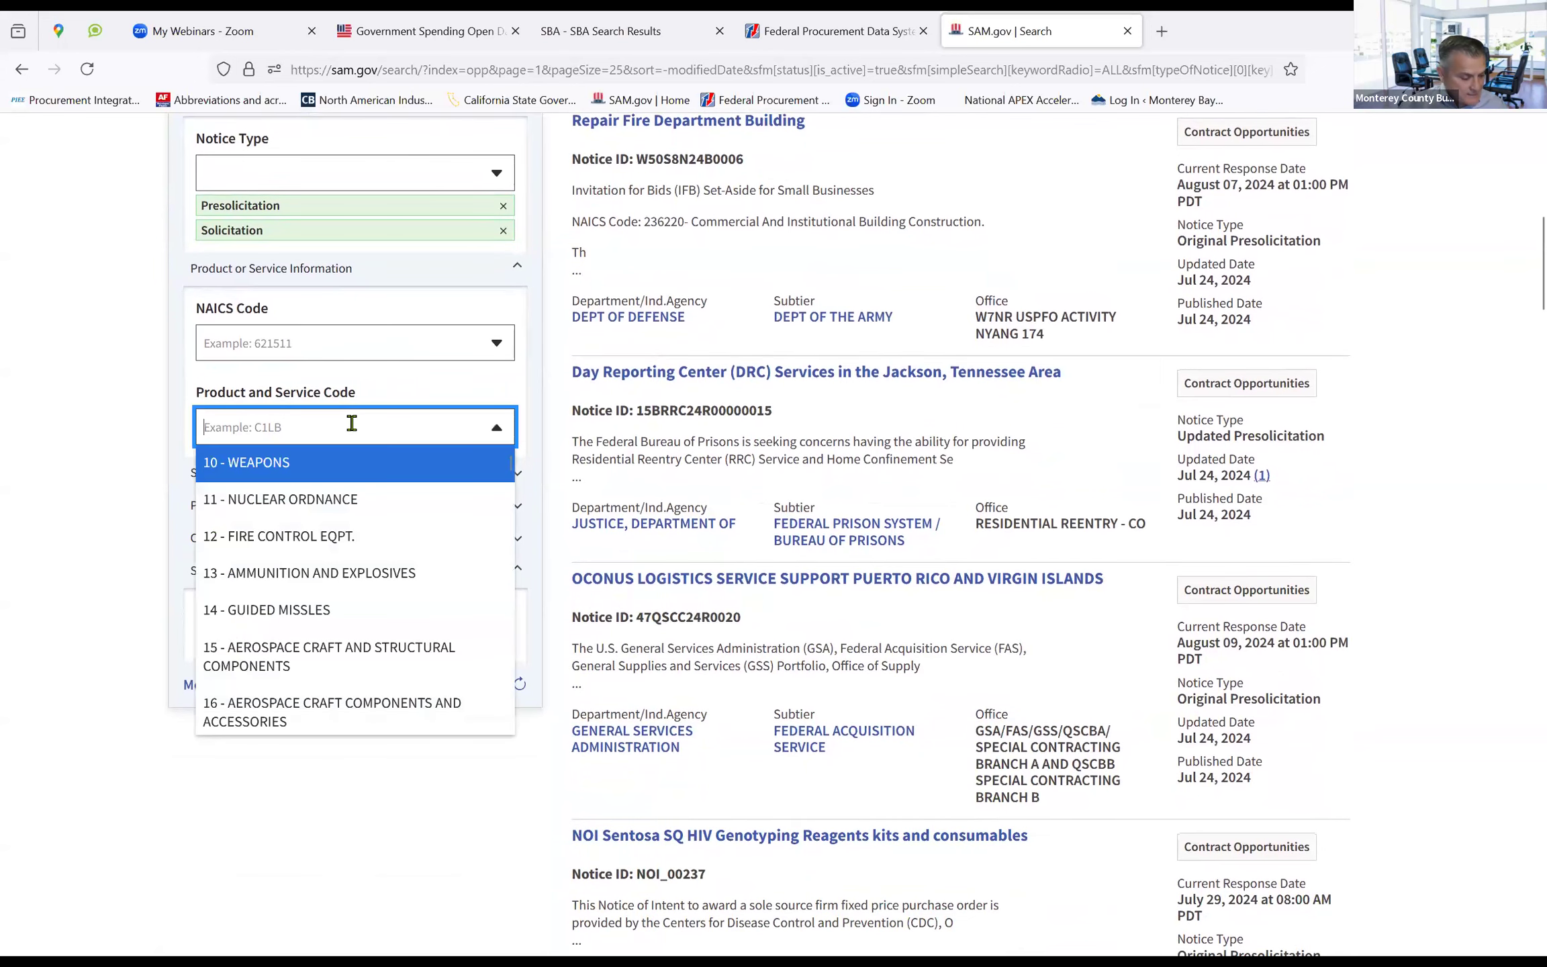
type("8")
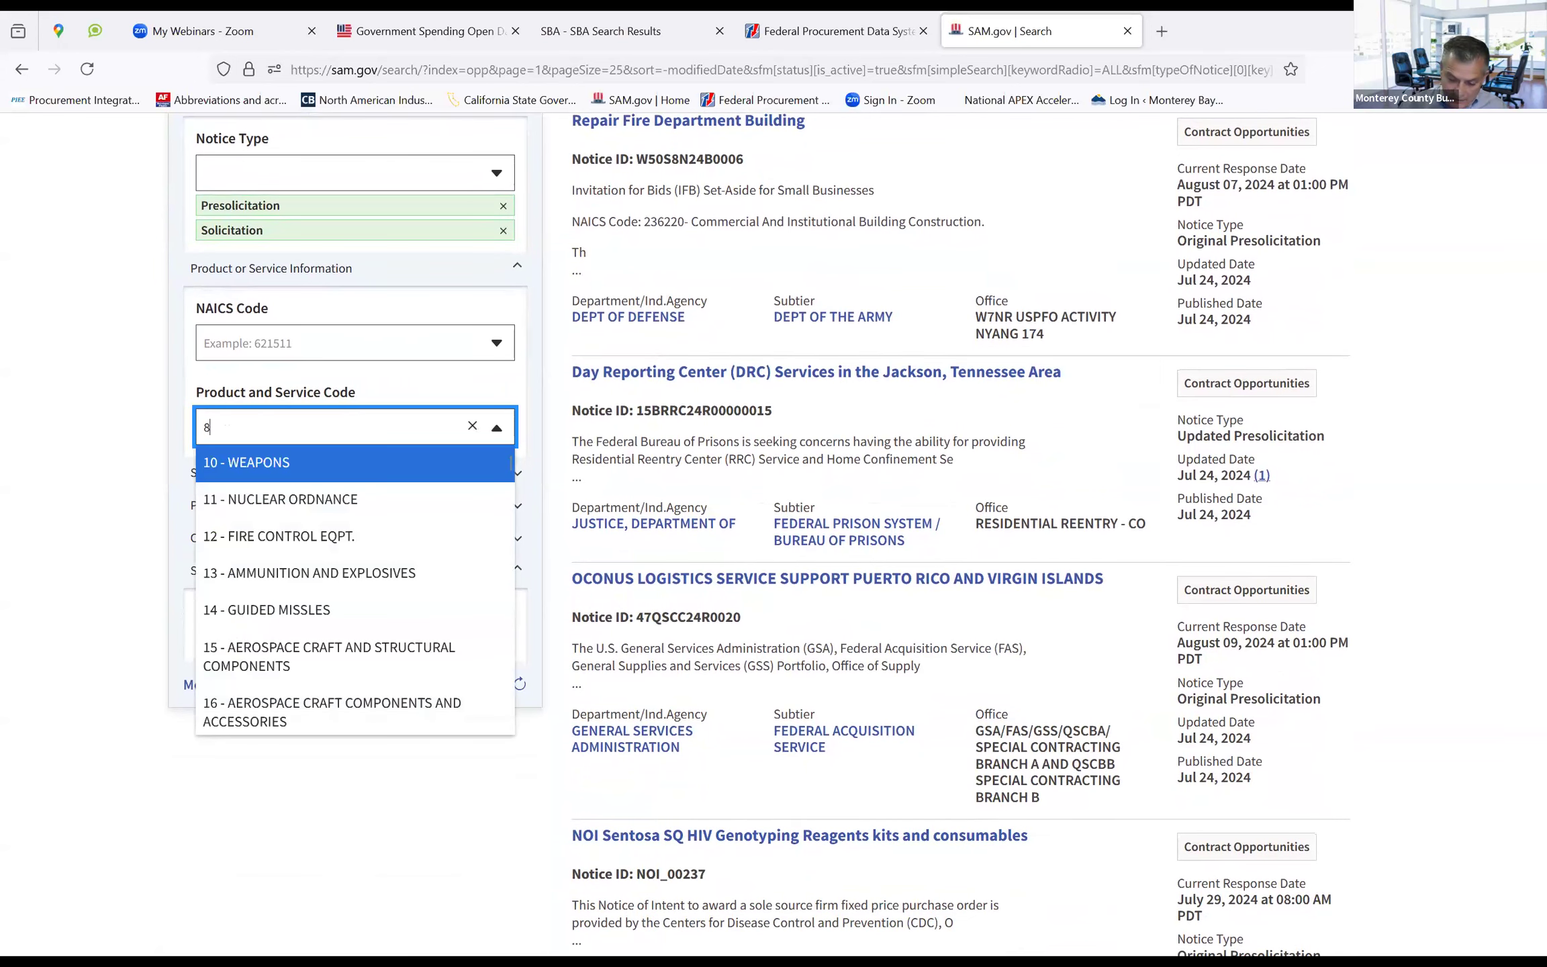
type("470")
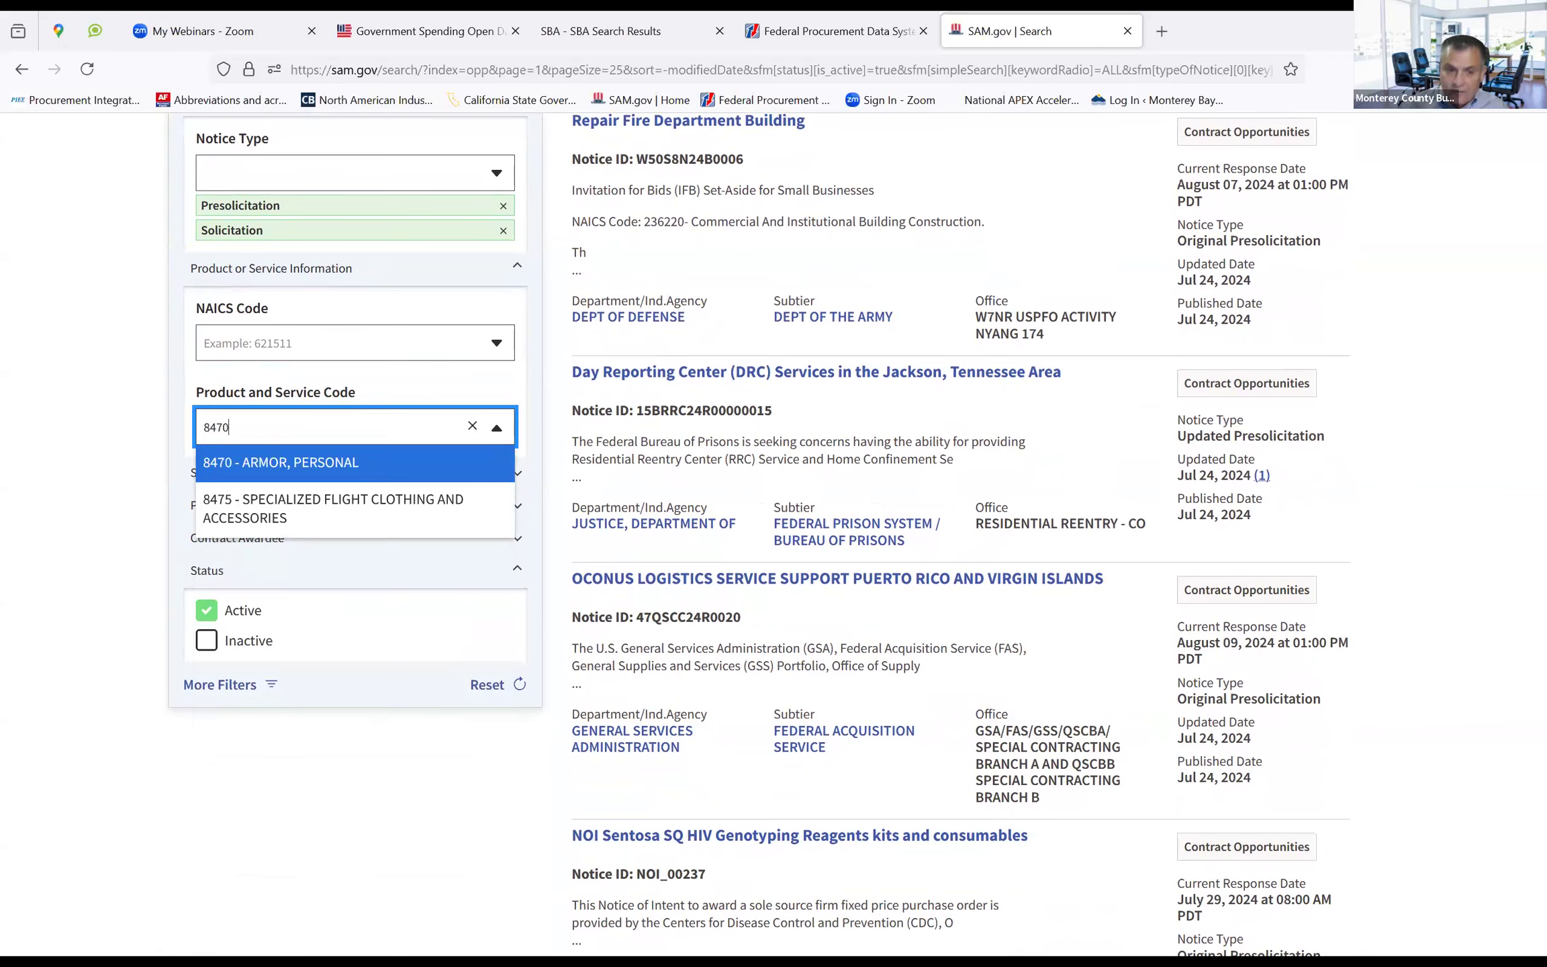
left_click(334, 470)
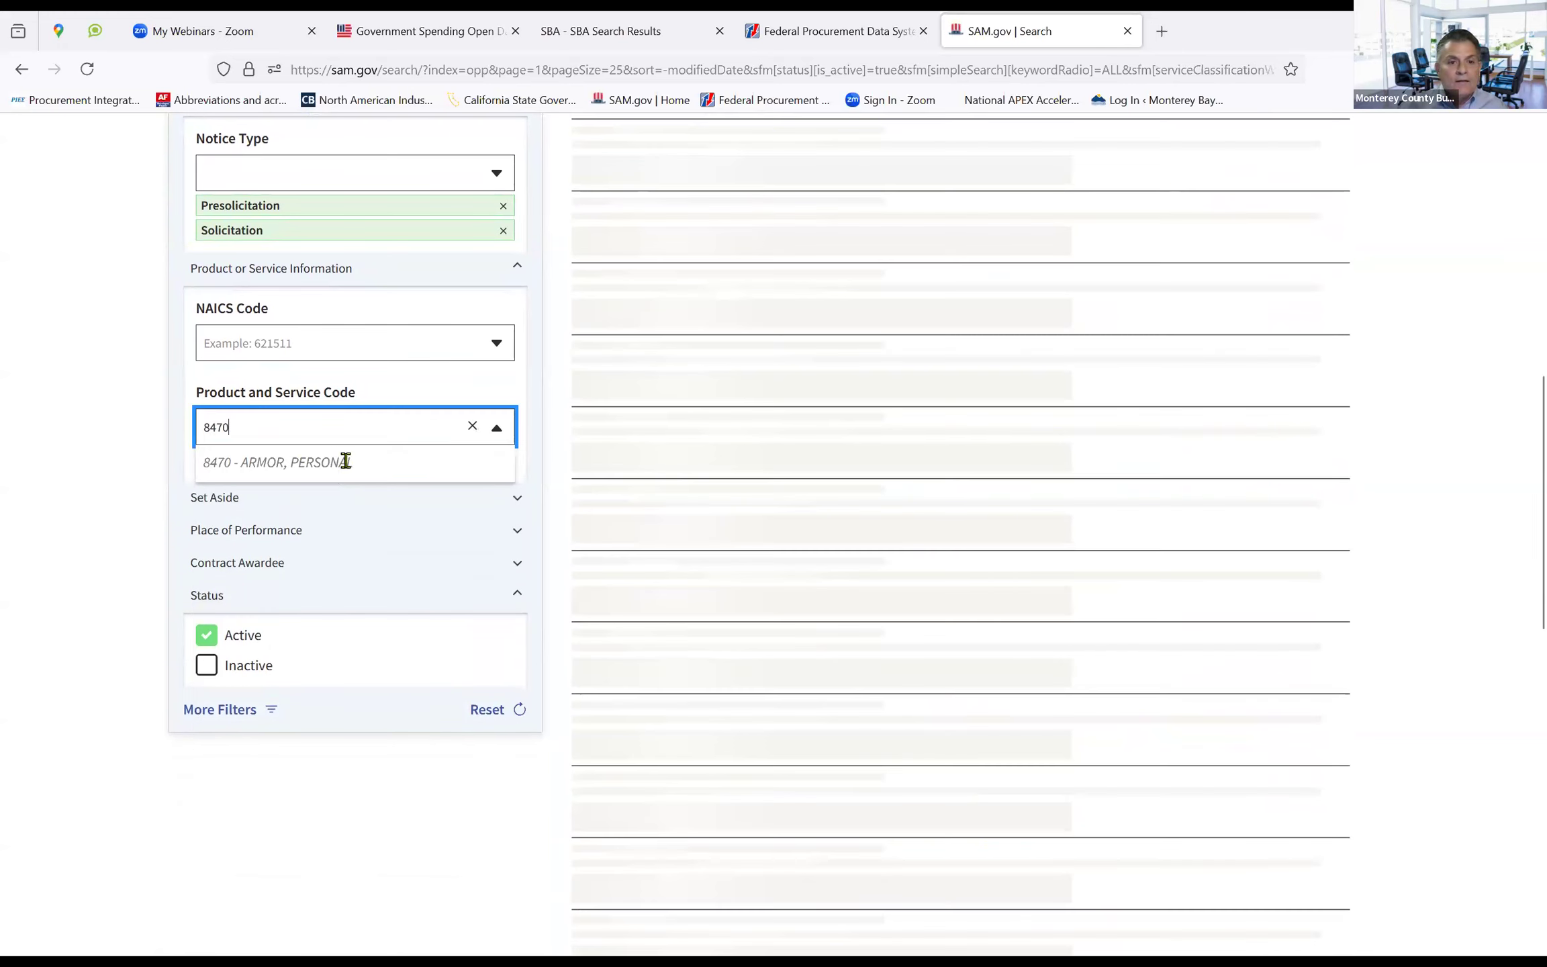
Save the filtered contract opportunities search under the name "Body Armor"
scroll(1066, 538, "up", 1)
scroll(1067, 537, "up", 10)
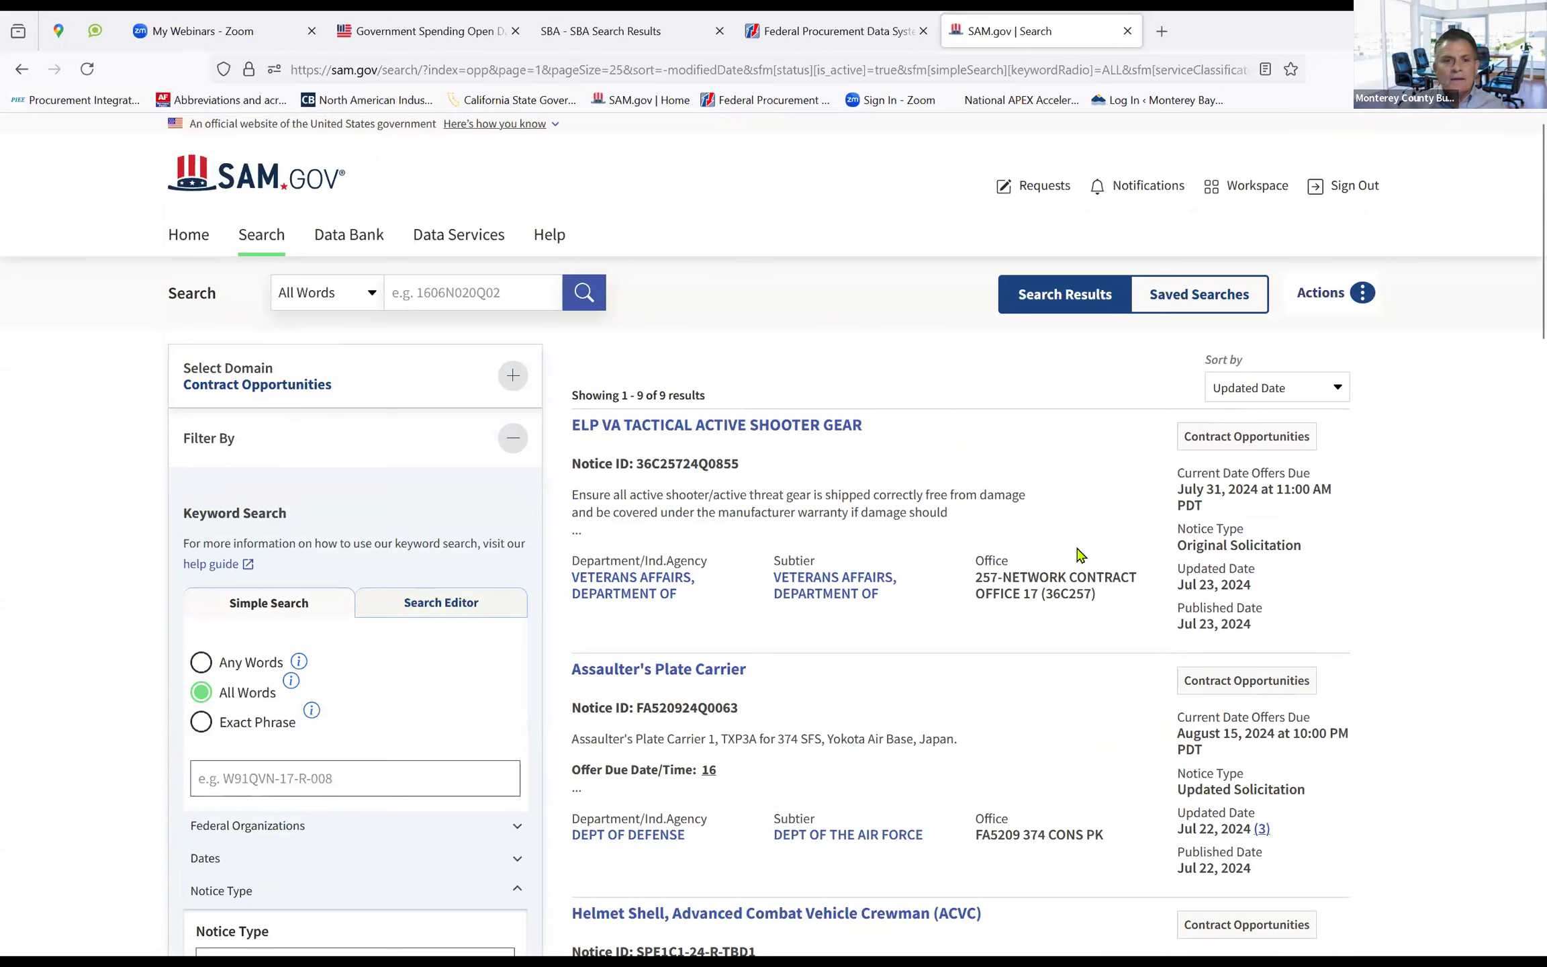
left_click(1363, 294)
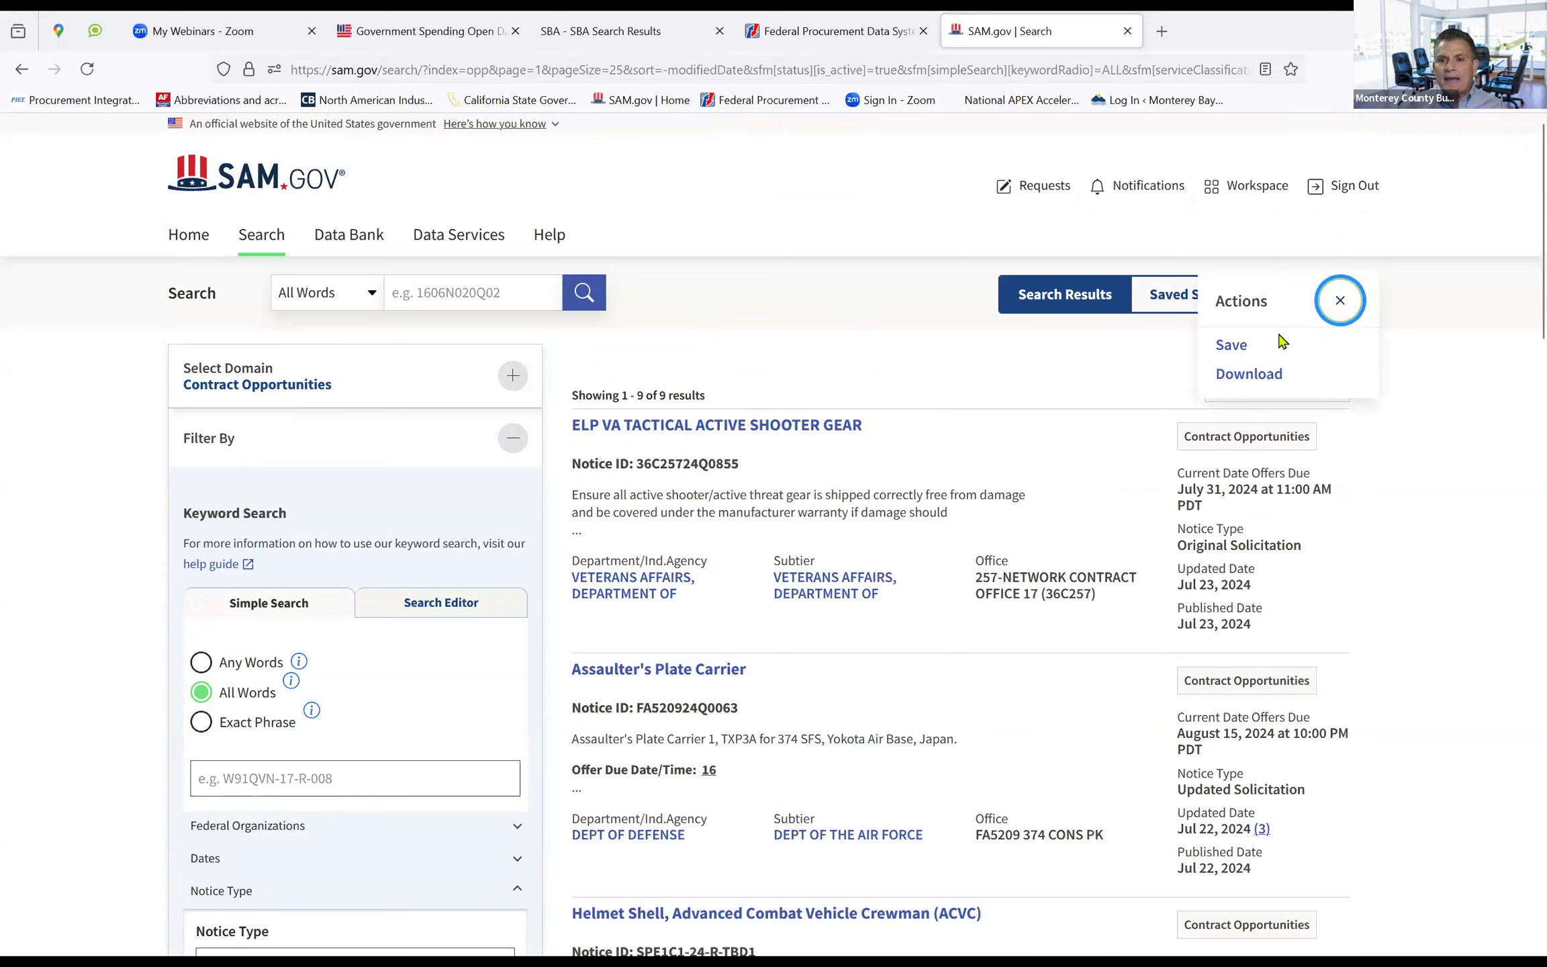
left_click(1232, 347)
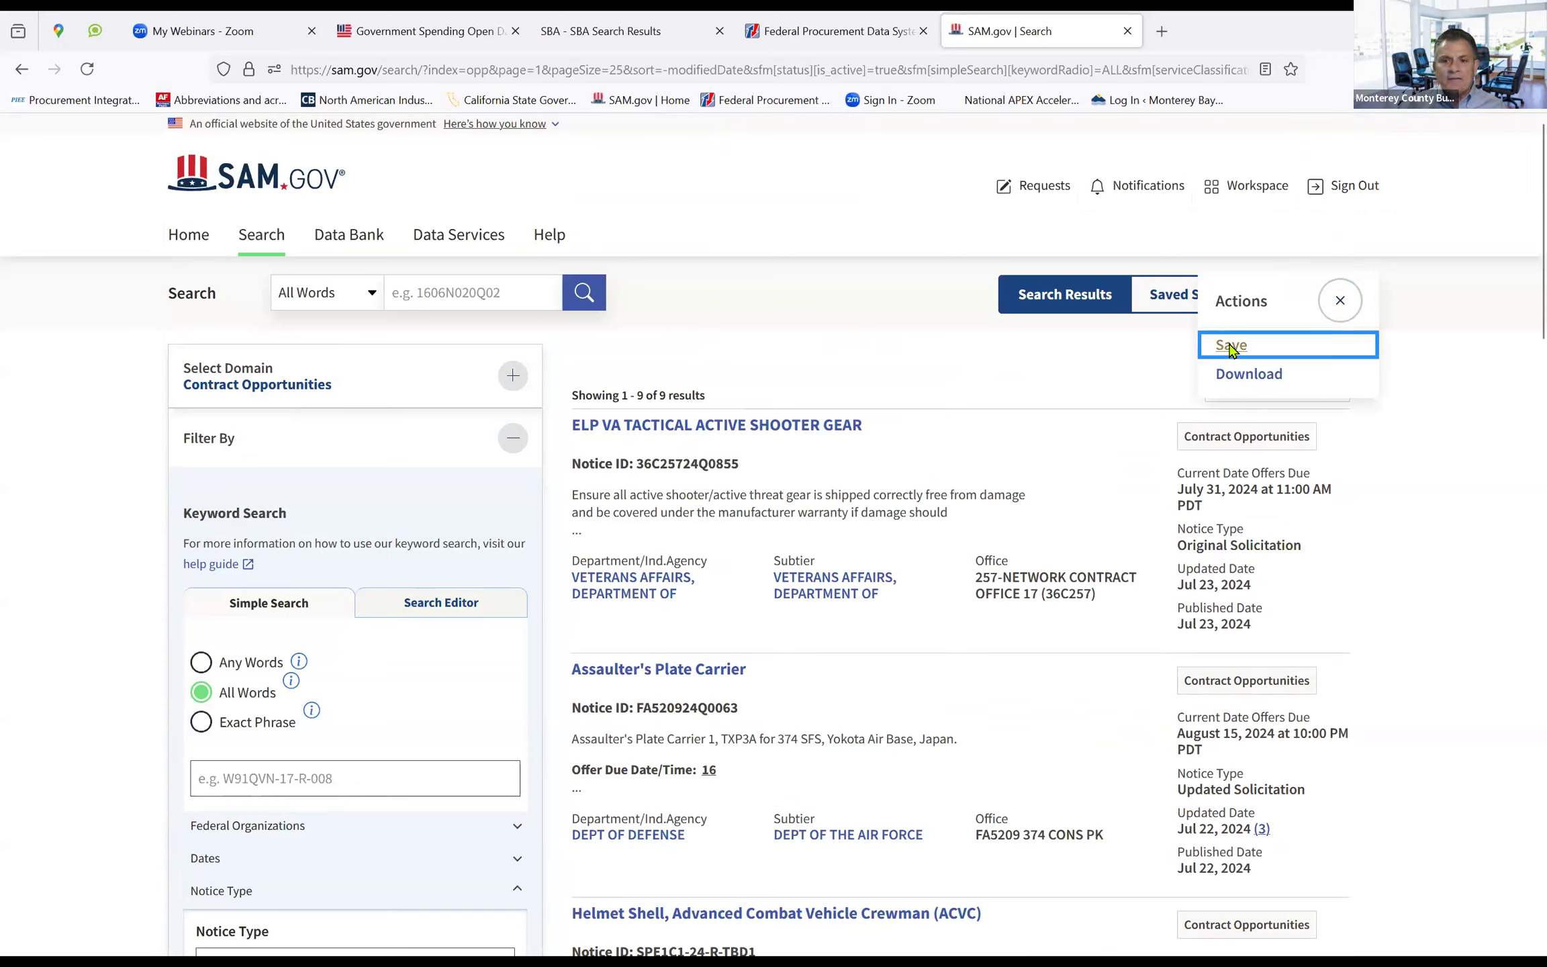
left_click(650, 564)
type("Body Armor")
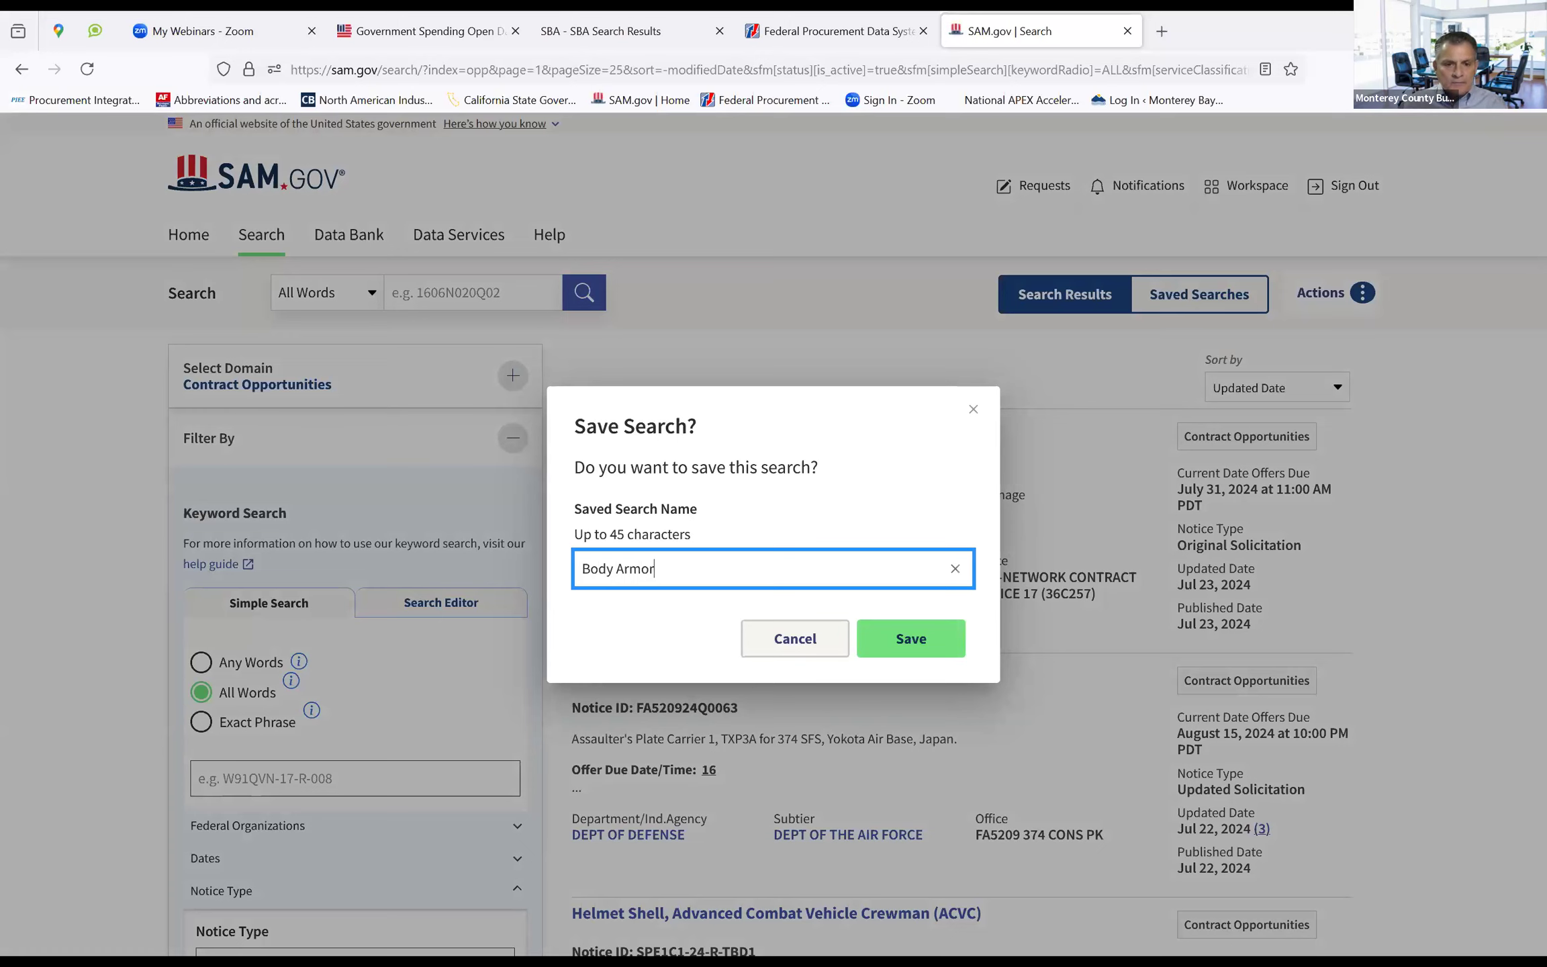
left_click(919, 645)
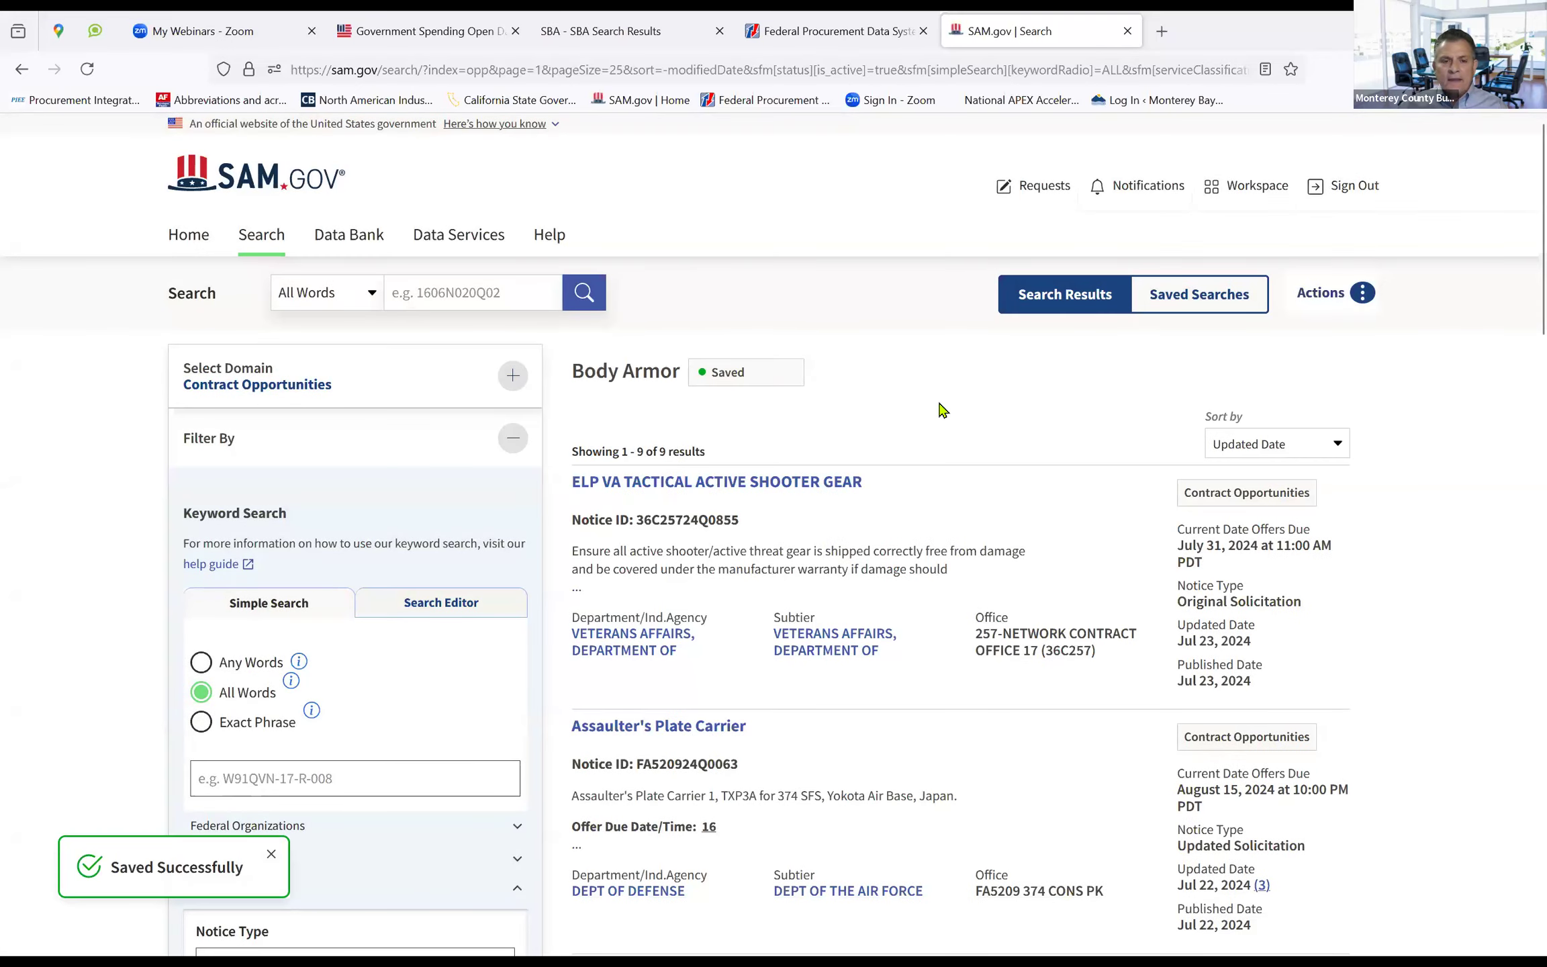
Open the saved searches and review the full list with its last-run and last-saved dates
left_click(1187, 297)
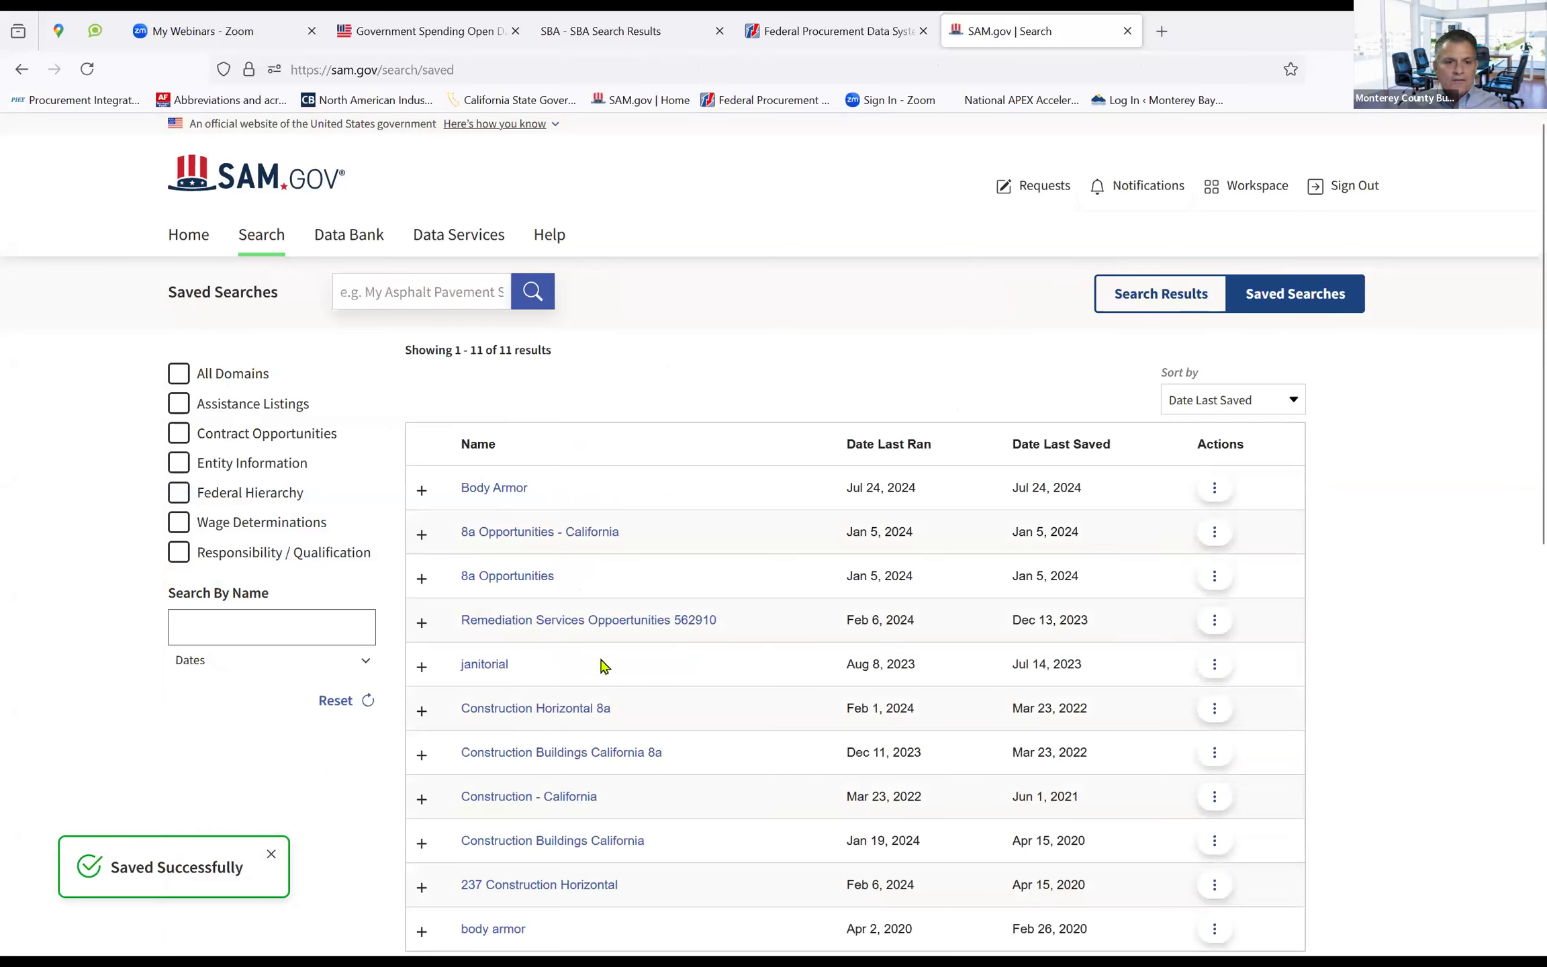
scroll(736, 542, "down", 5)
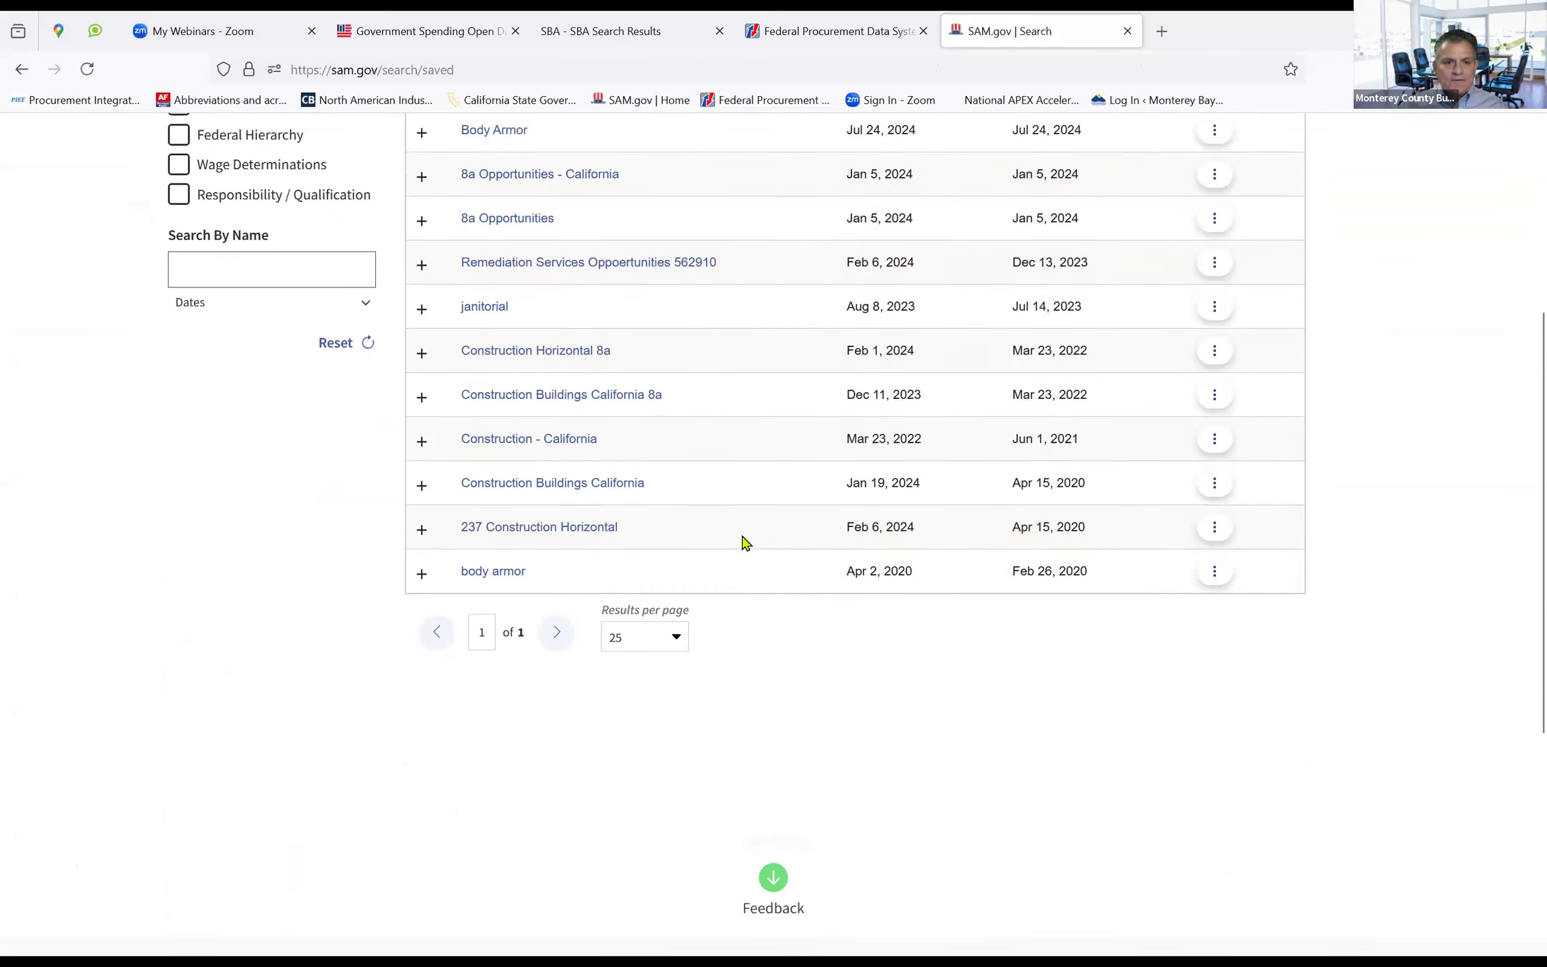
scroll(744, 543, "up", 4)
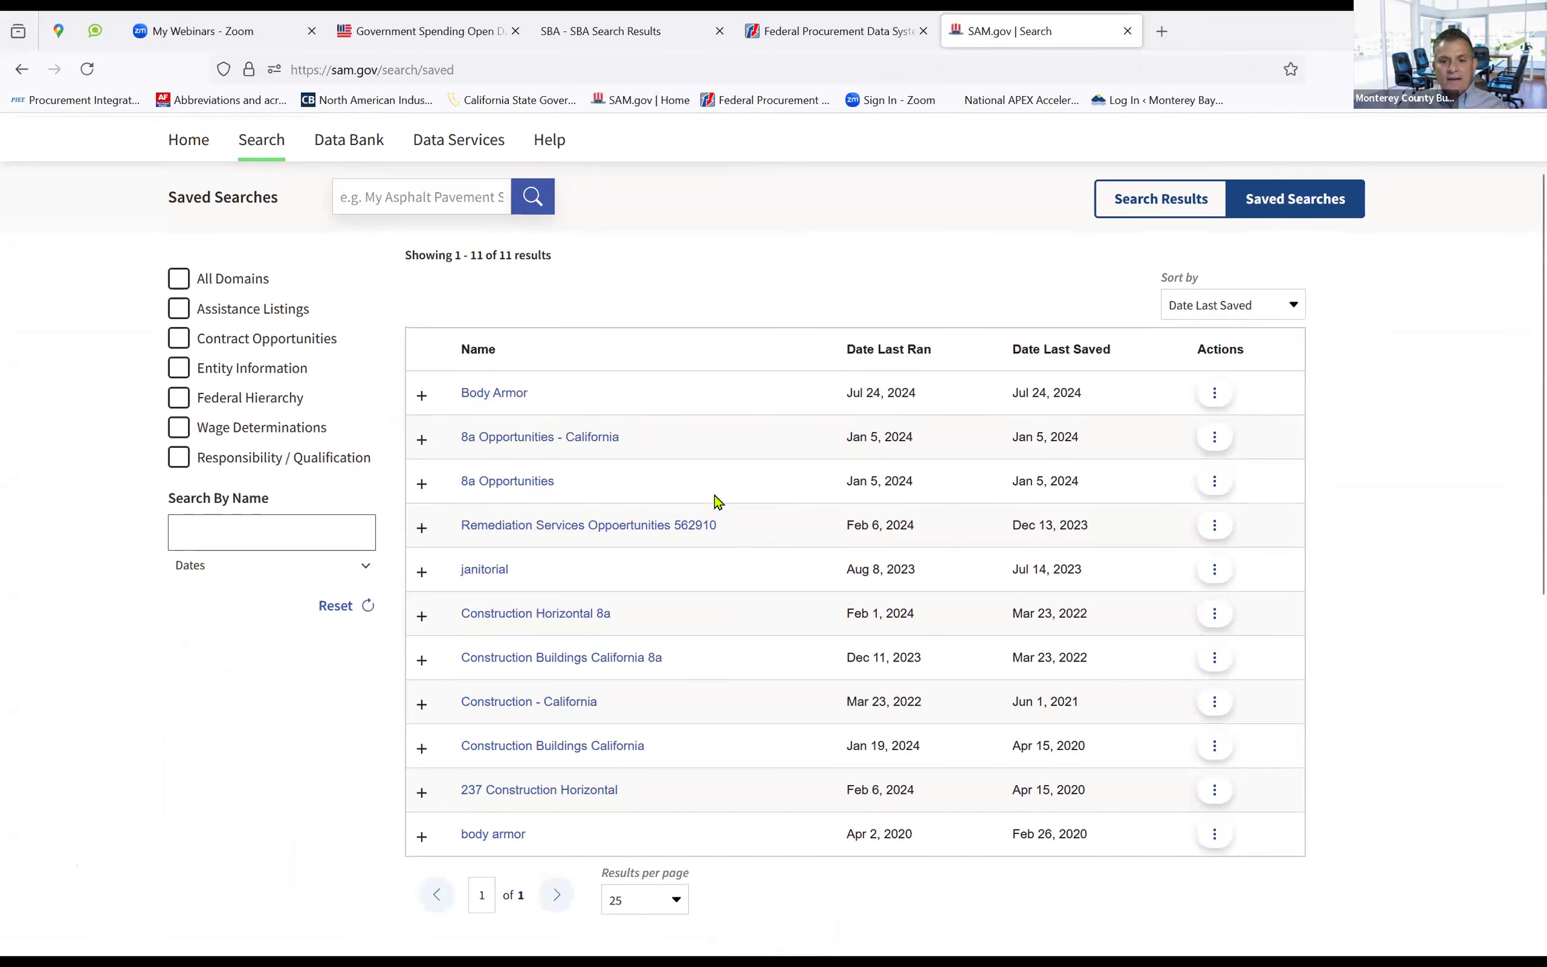
scroll(718, 502, "down", 3)
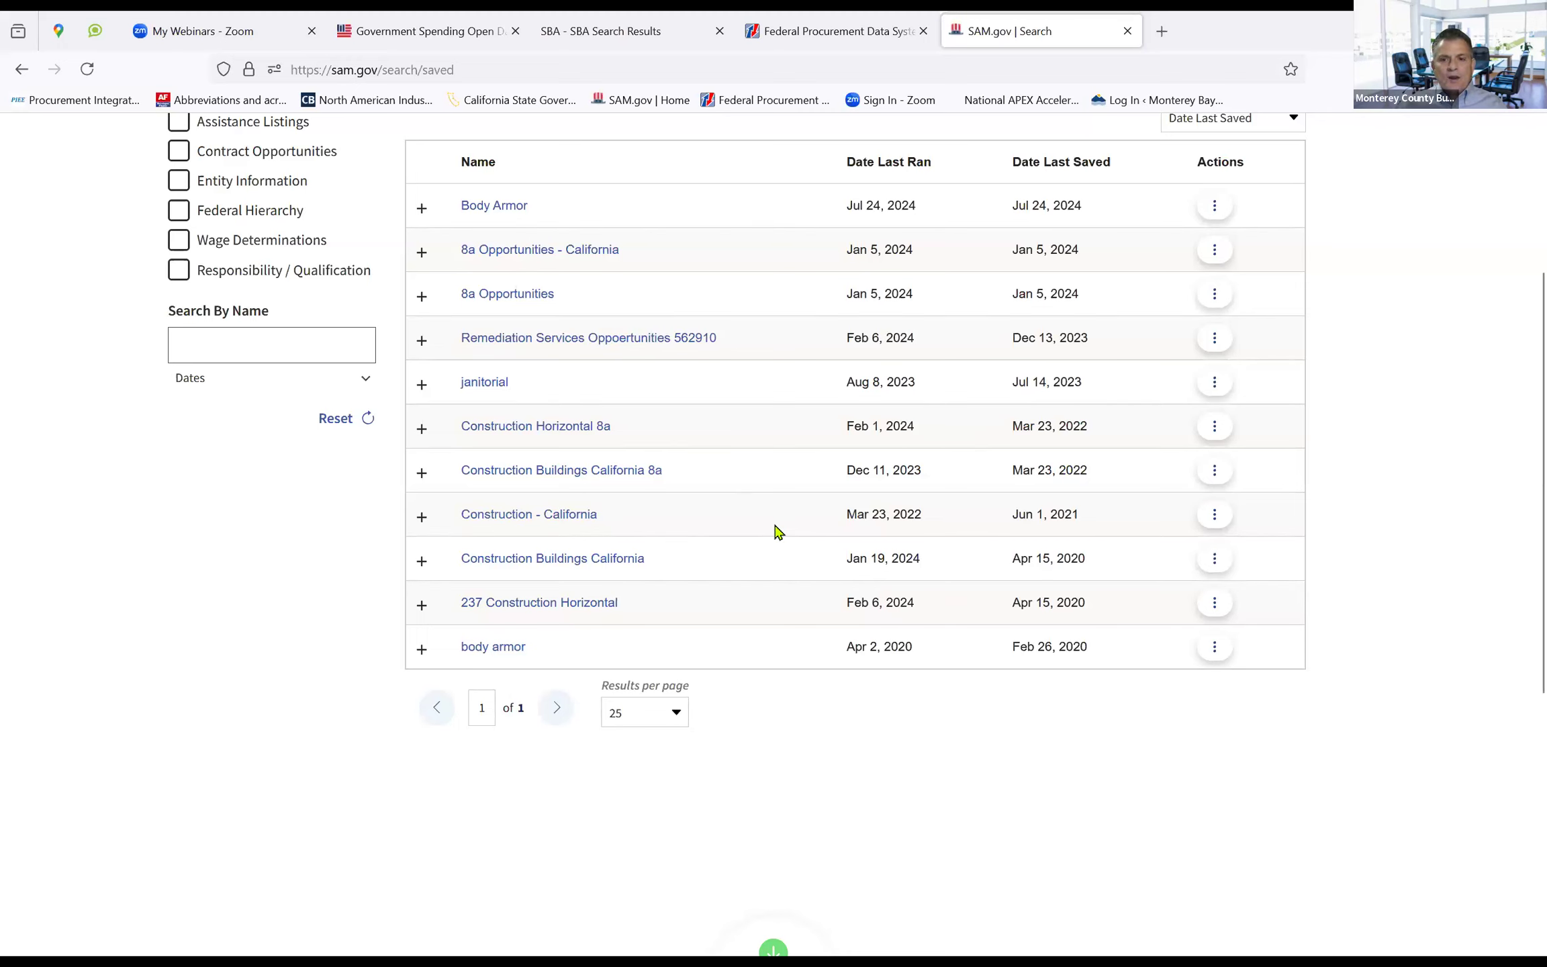
scroll(777, 532, "up", 4)
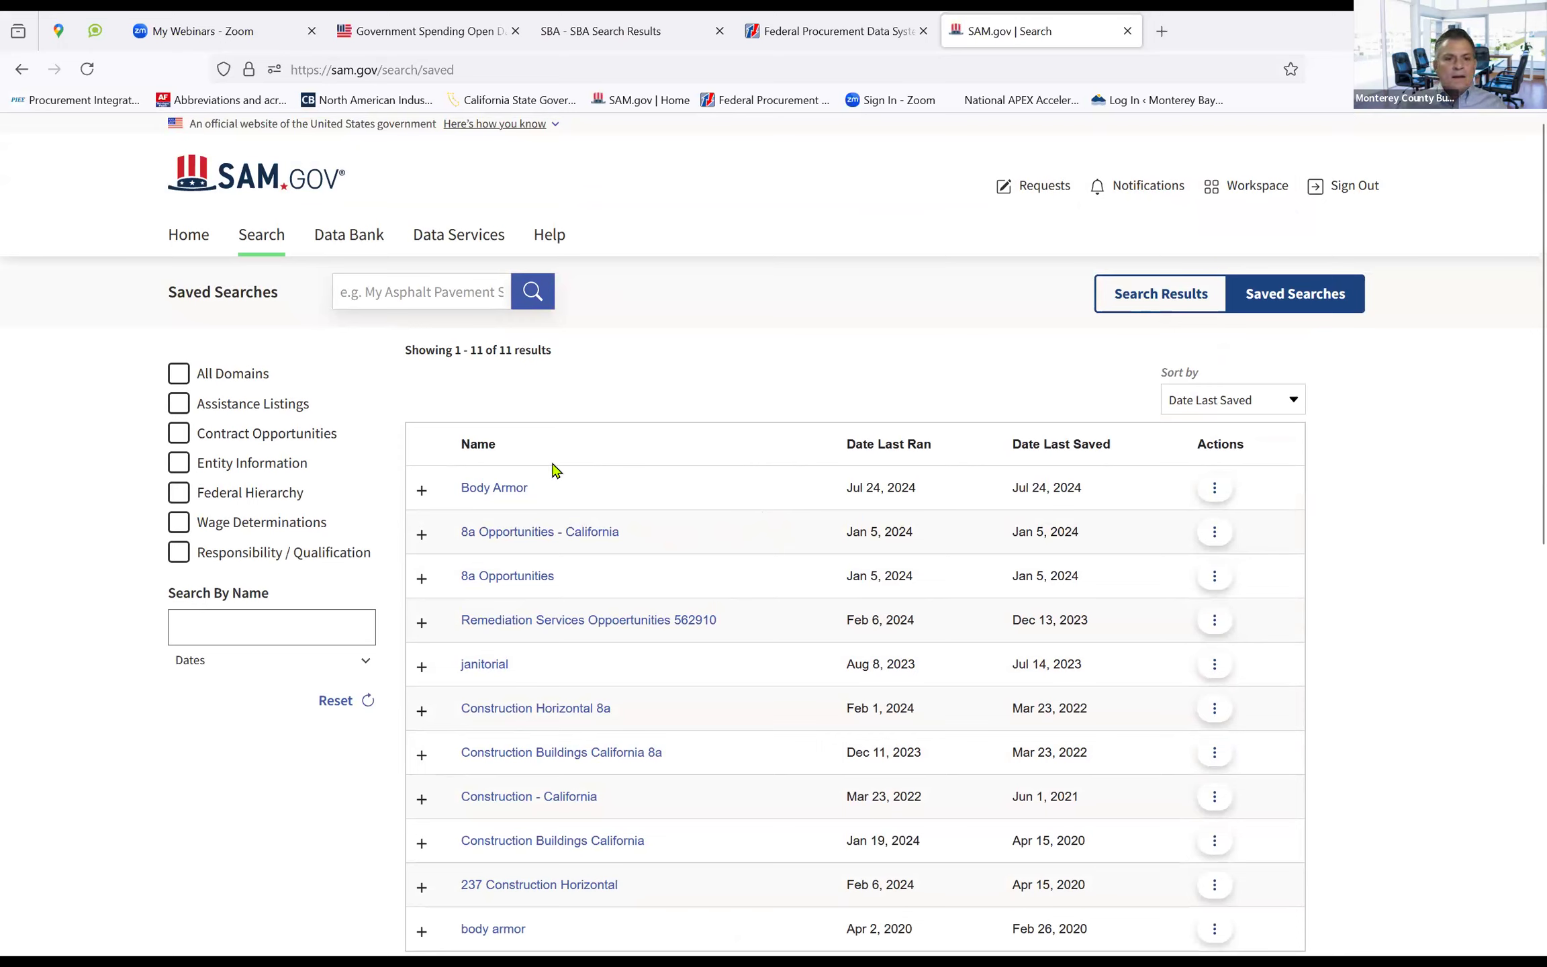
Return to the search results, open the ELP VA TACTICAL ACTIVE SHOOTER GEAR opportunity and follow it
left_click(23, 69)
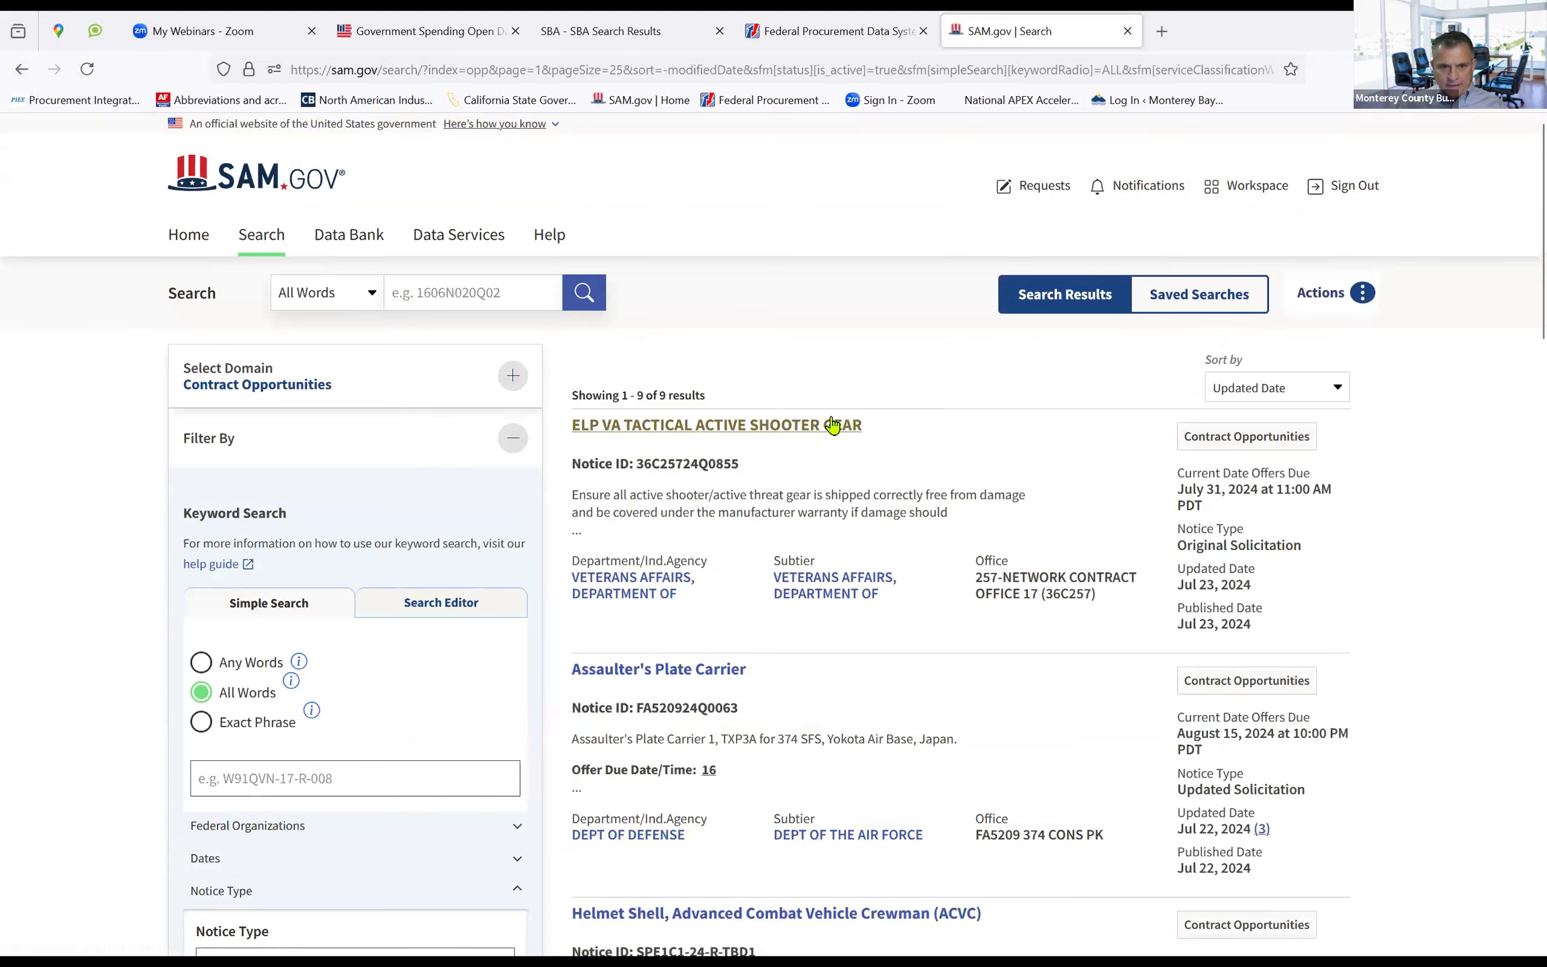
left_click(832, 430)
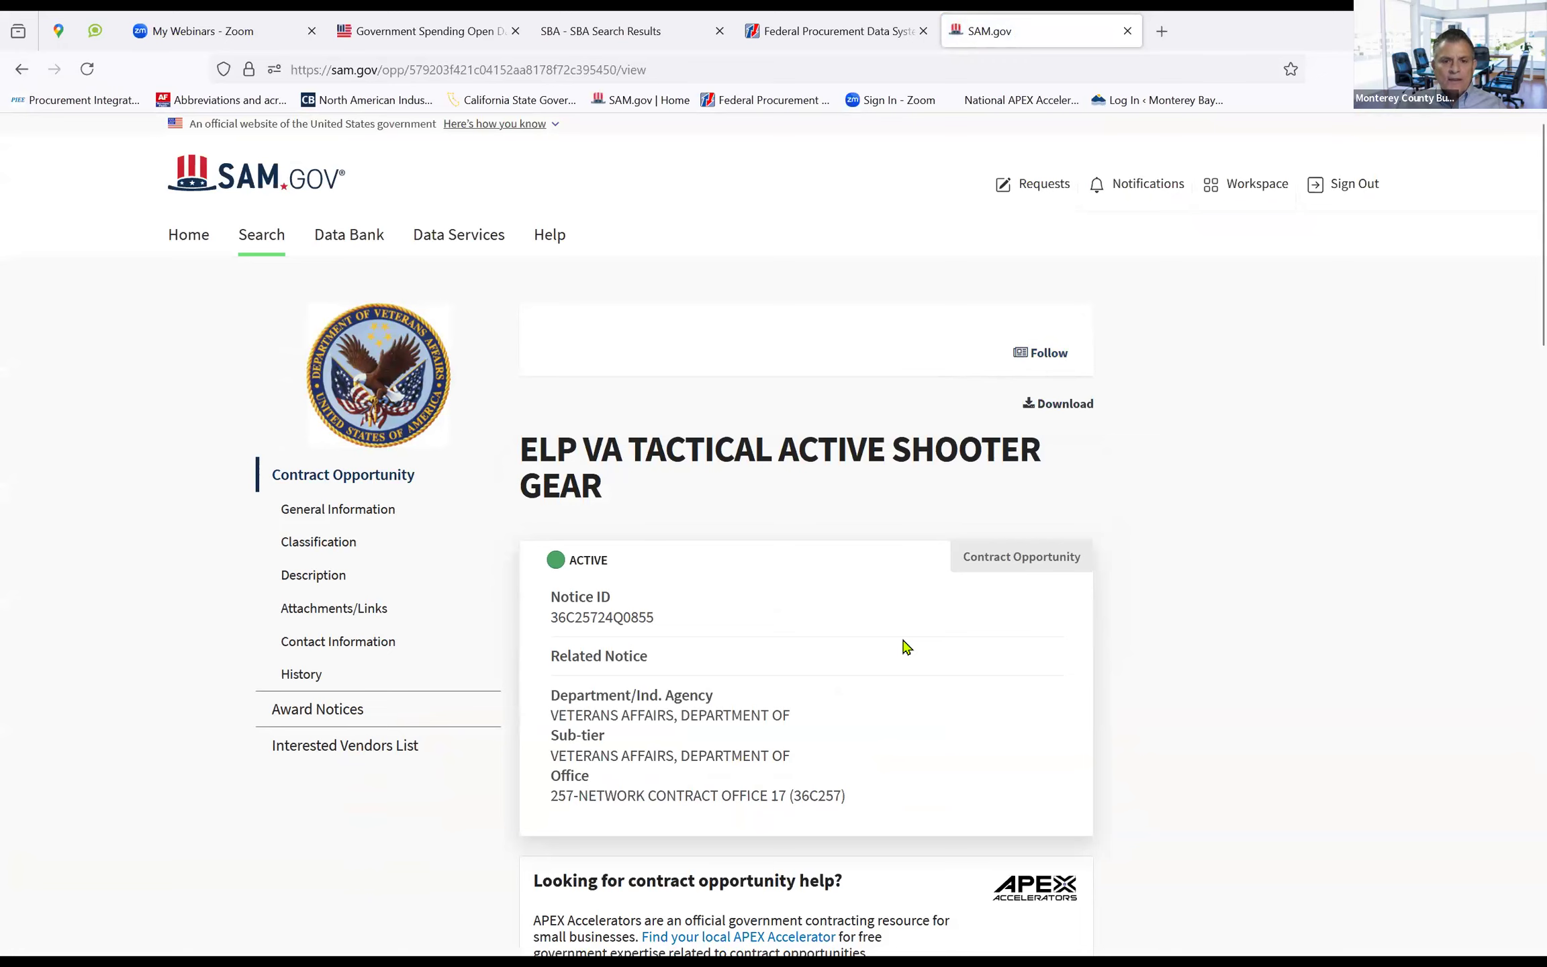
left_click(1042, 359)
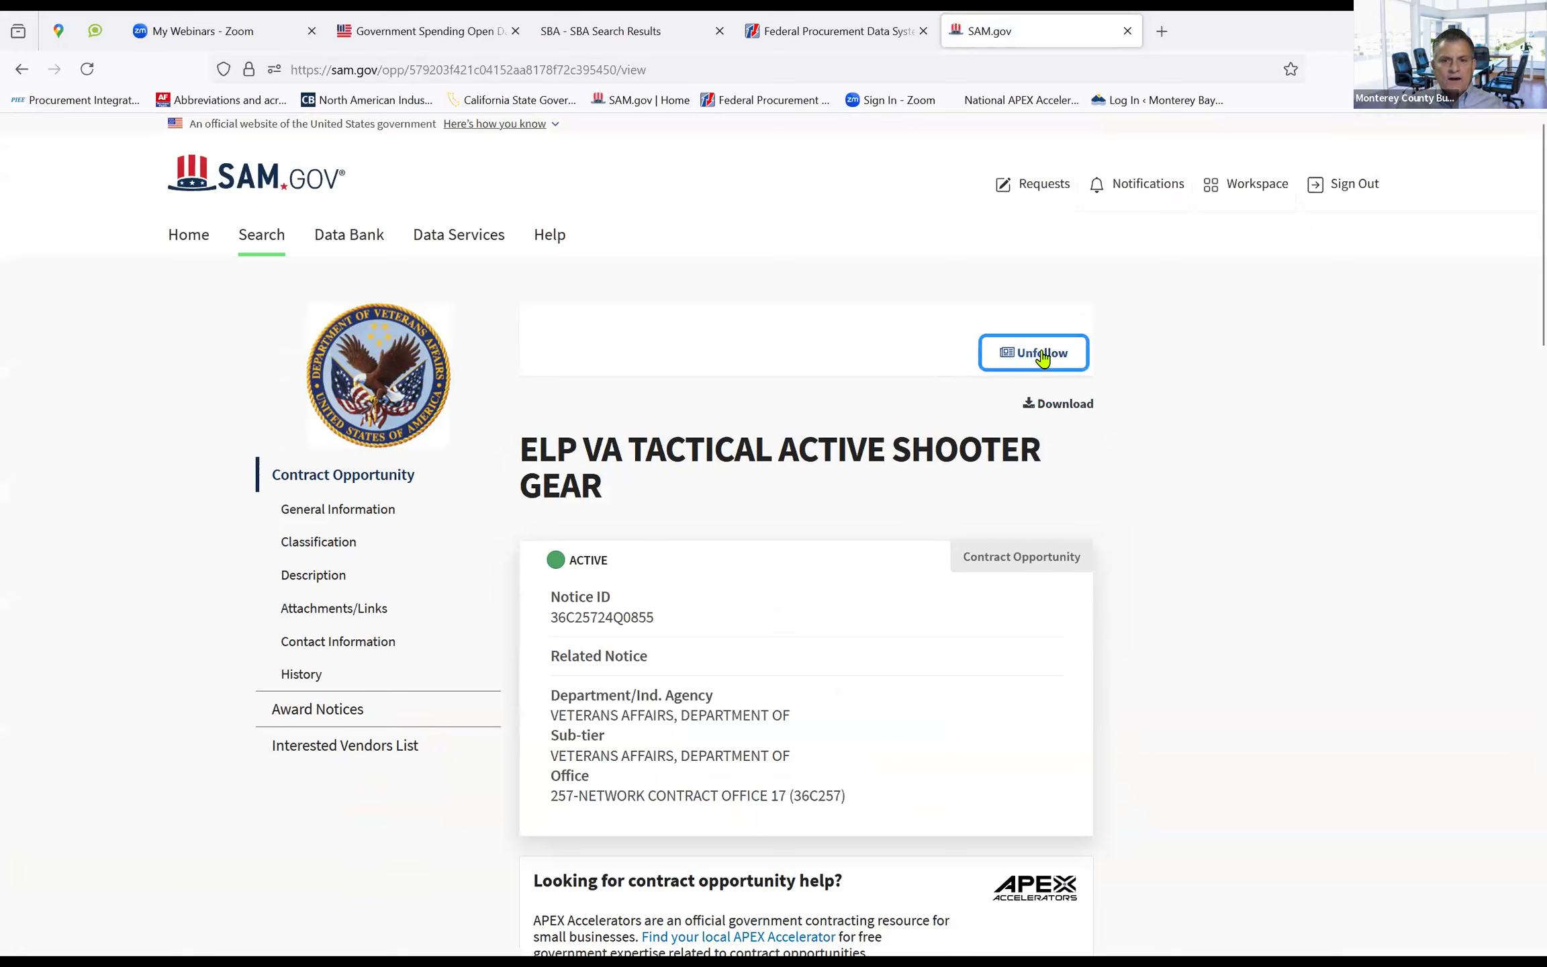
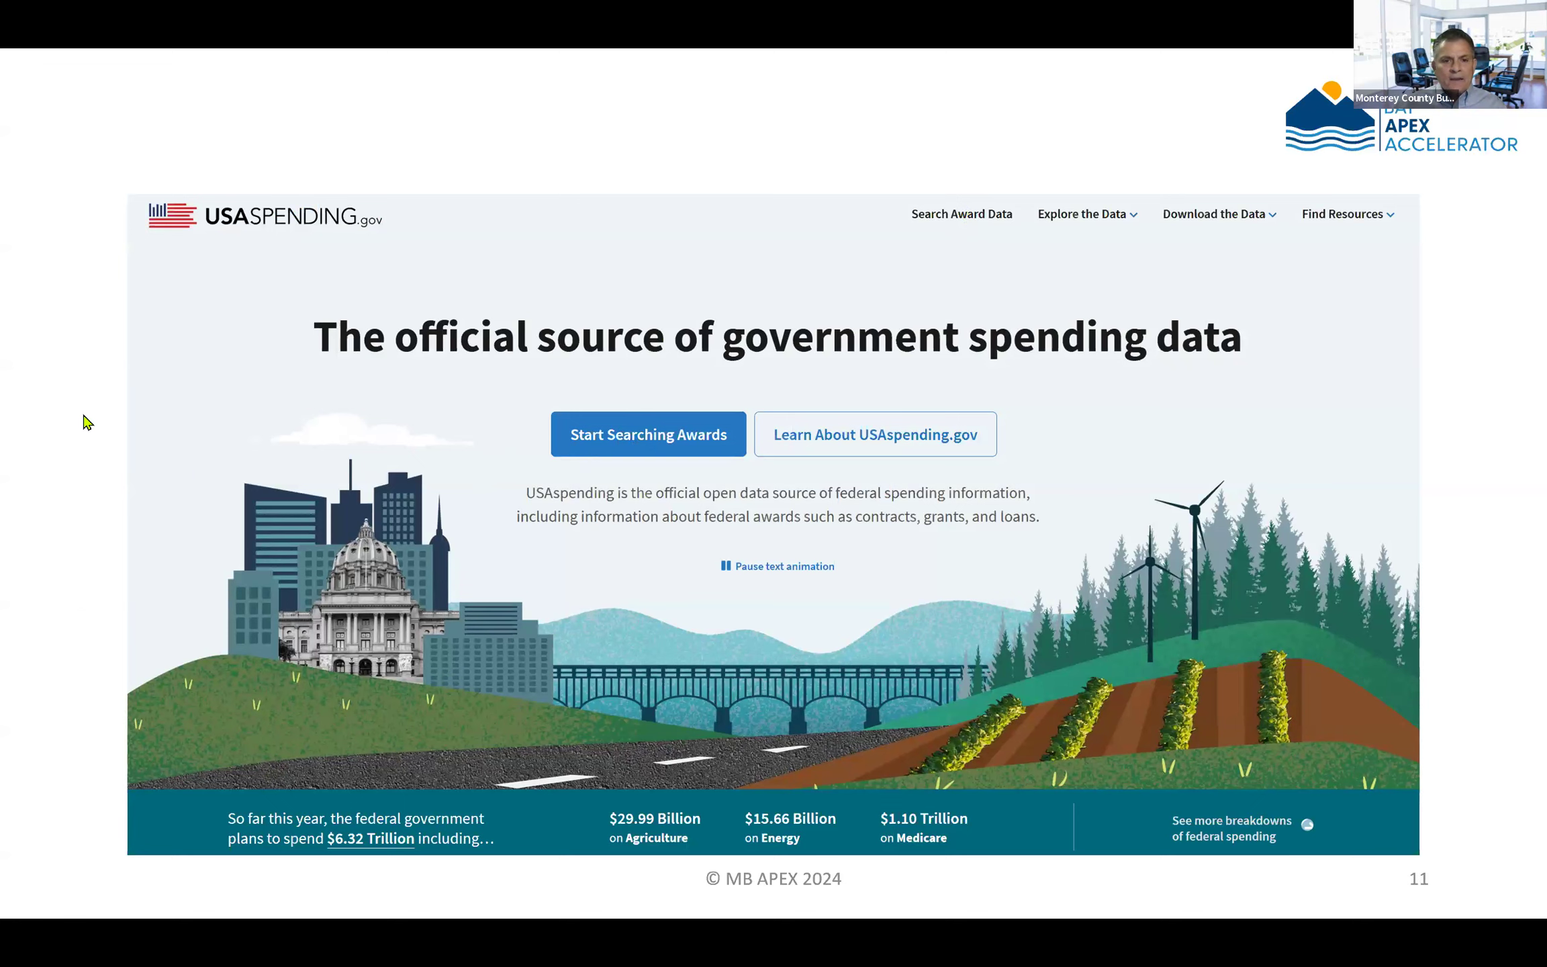
Switch to the USAspending.gov advanced search and limit the time period to FY 2024, FY 2023 and FY 2022
key("Right")
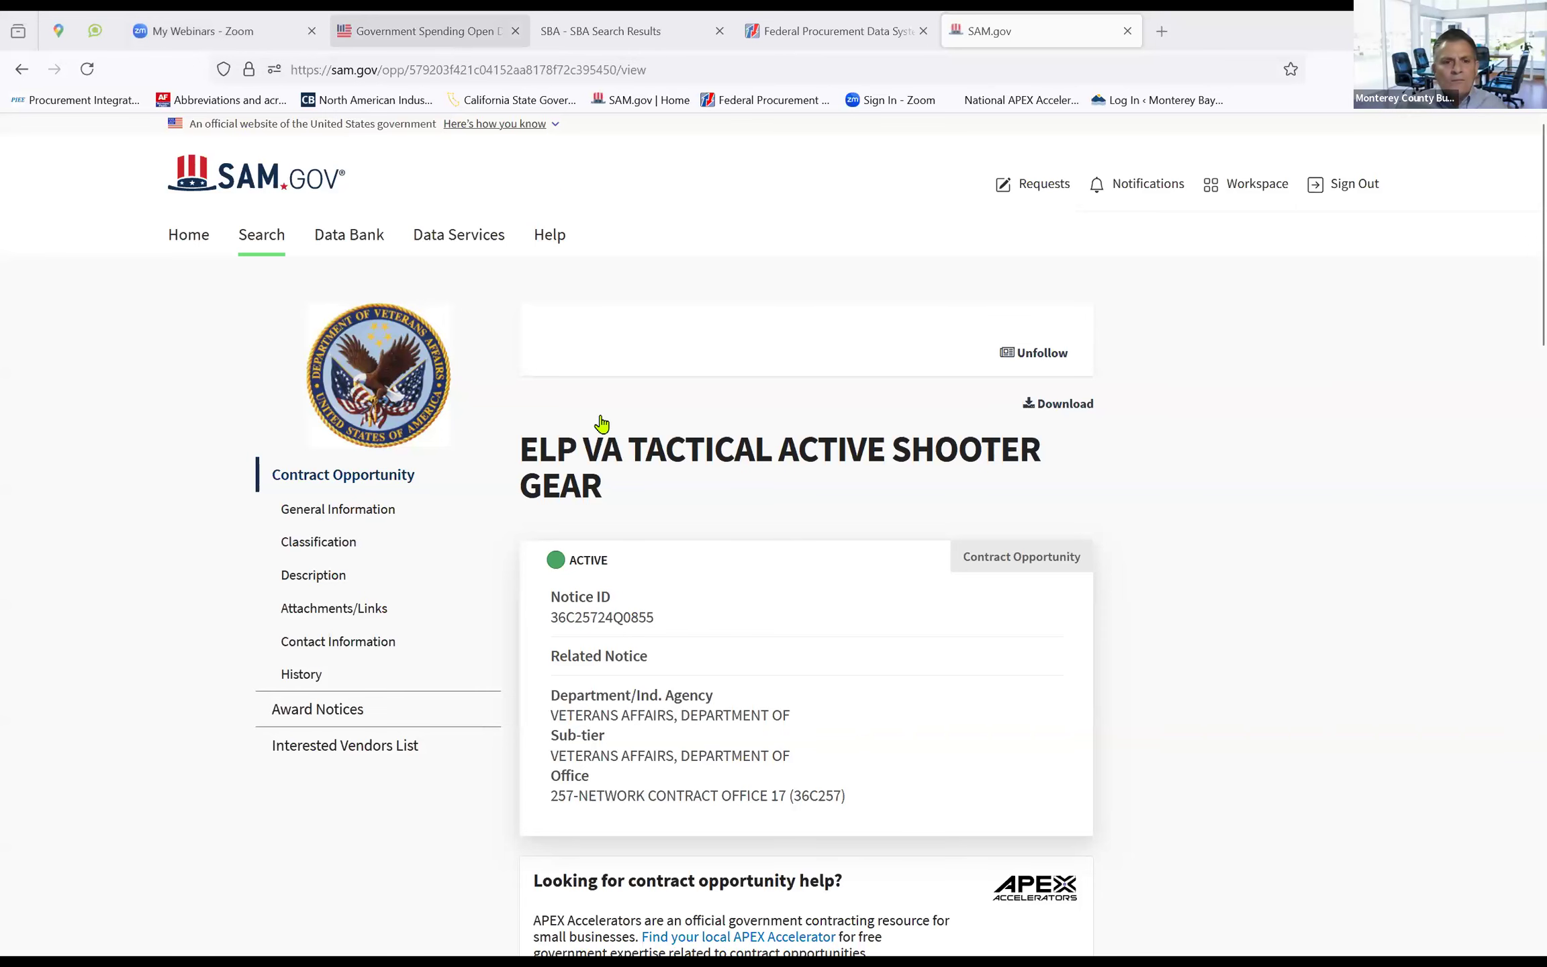
key("ctrl+4")
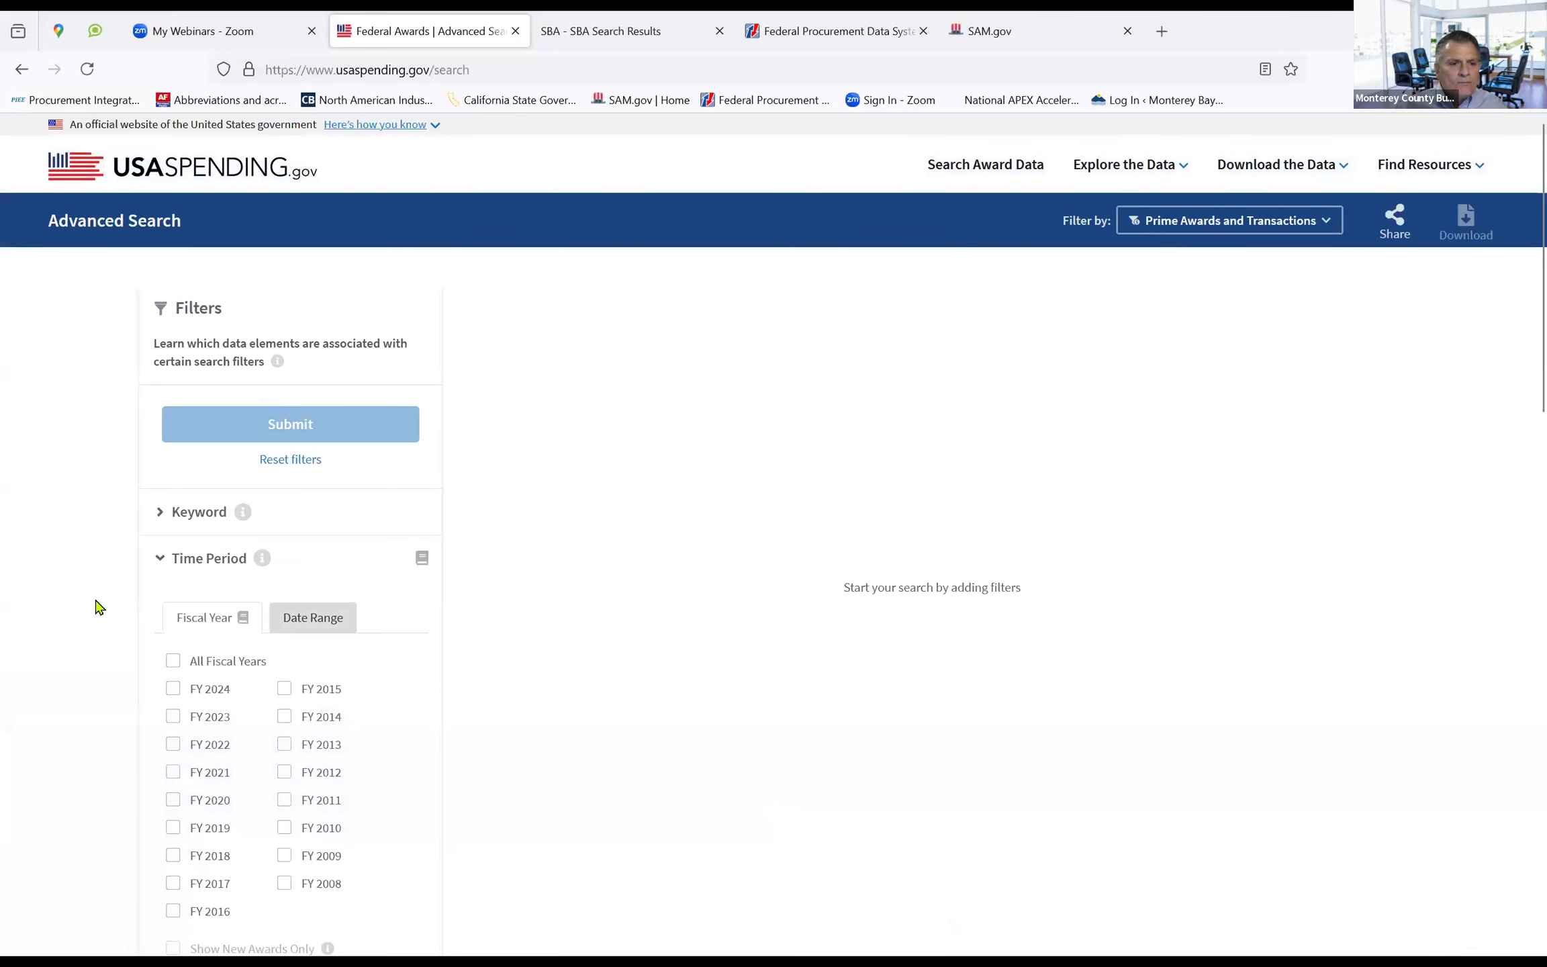
scroll(97, 606, "down", 5)
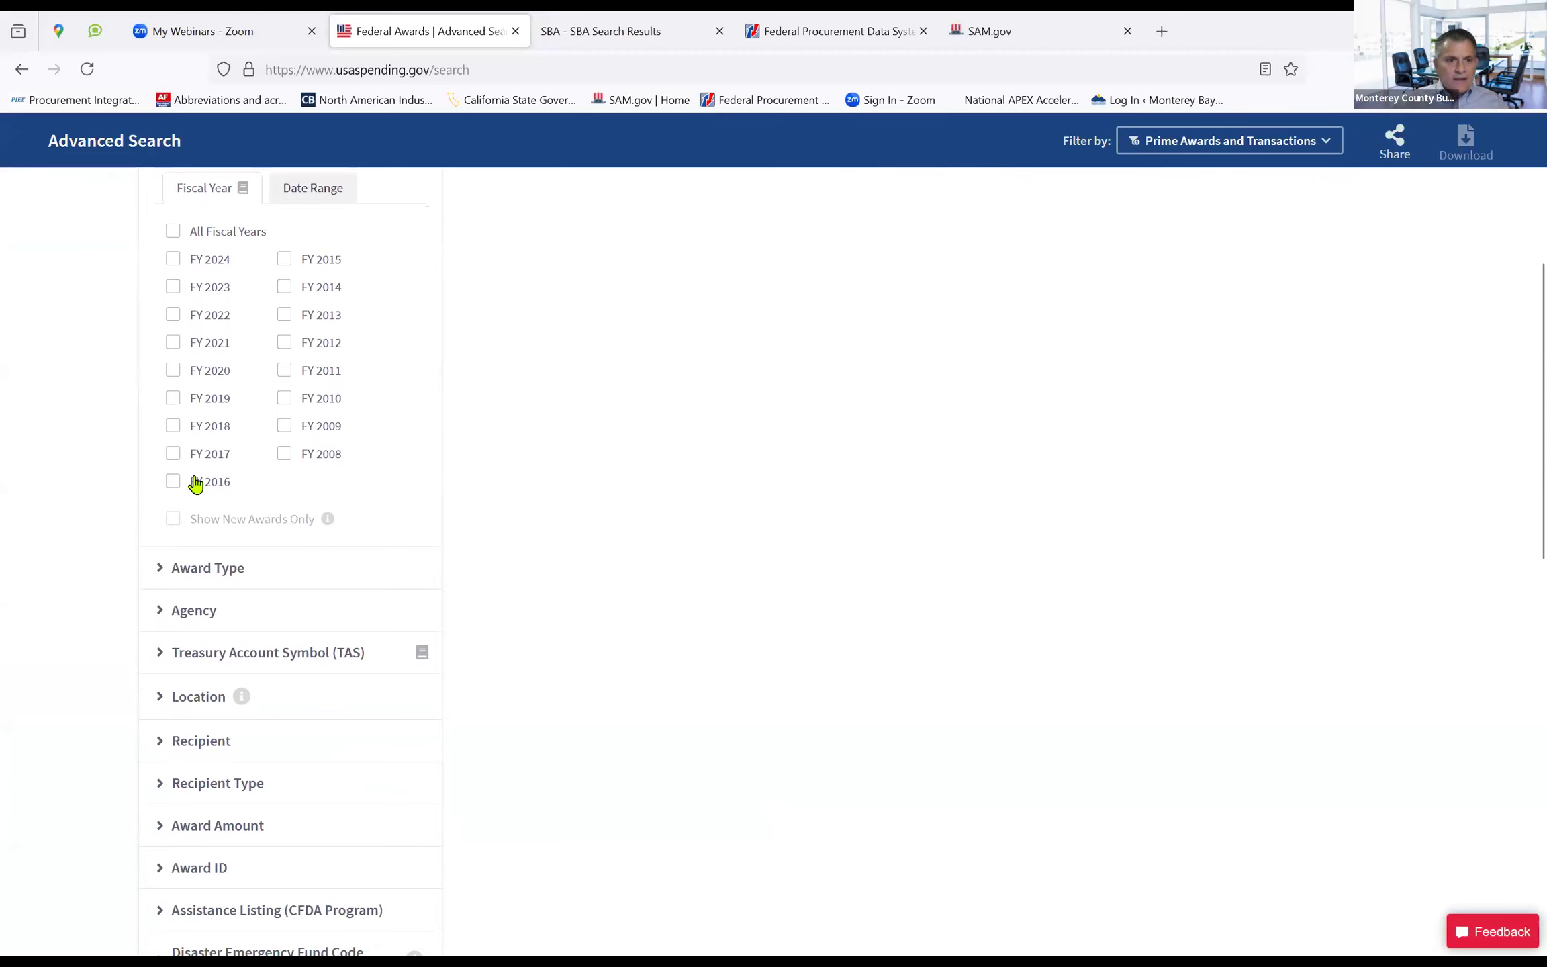
left_click(173, 261)
left_click(173, 289)
left_click(173, 315)
Restrict the award type filter to Contracts and Contract IDVs
scroll(76, 381, "down", 5)
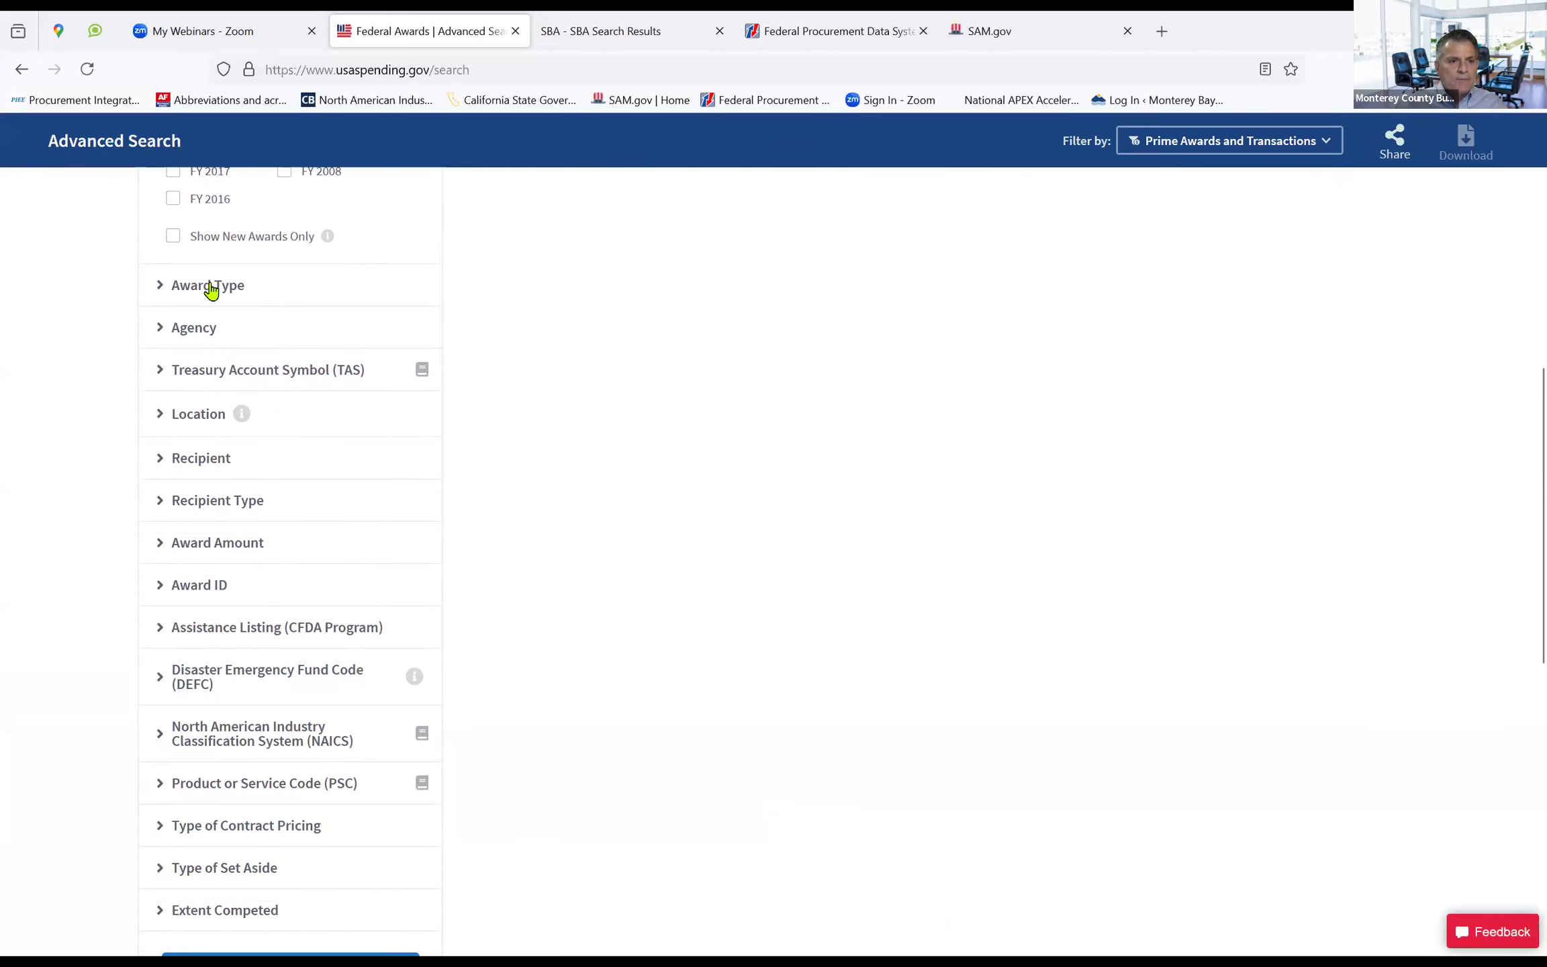
left_click(210, 285)
left_click(181, 318)
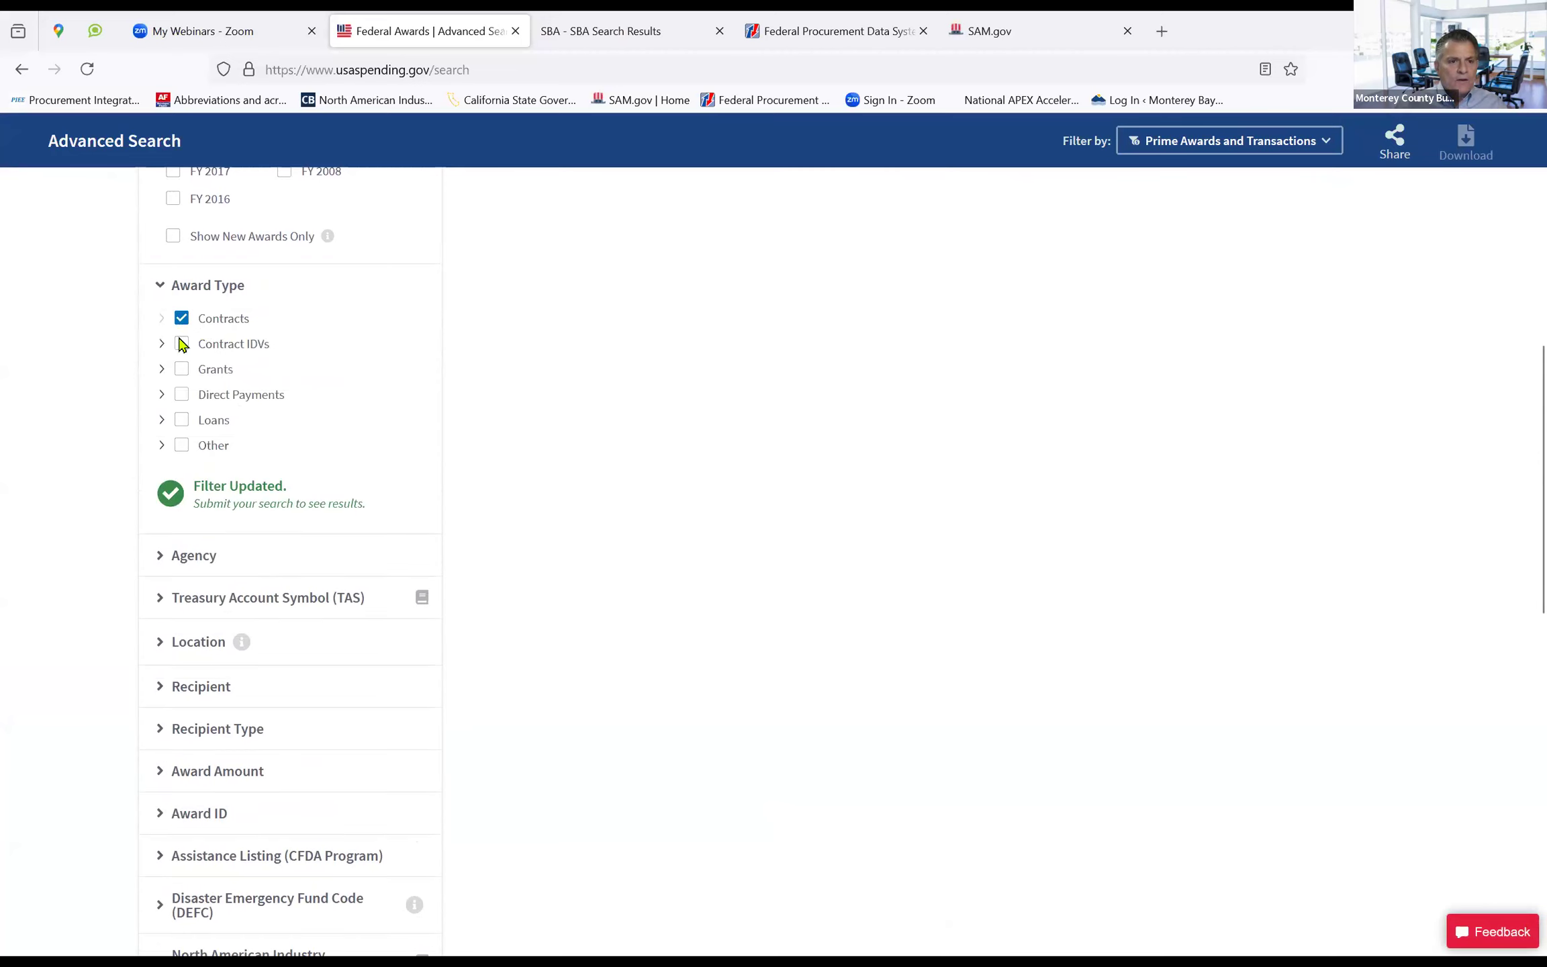
left_click(181, 344)
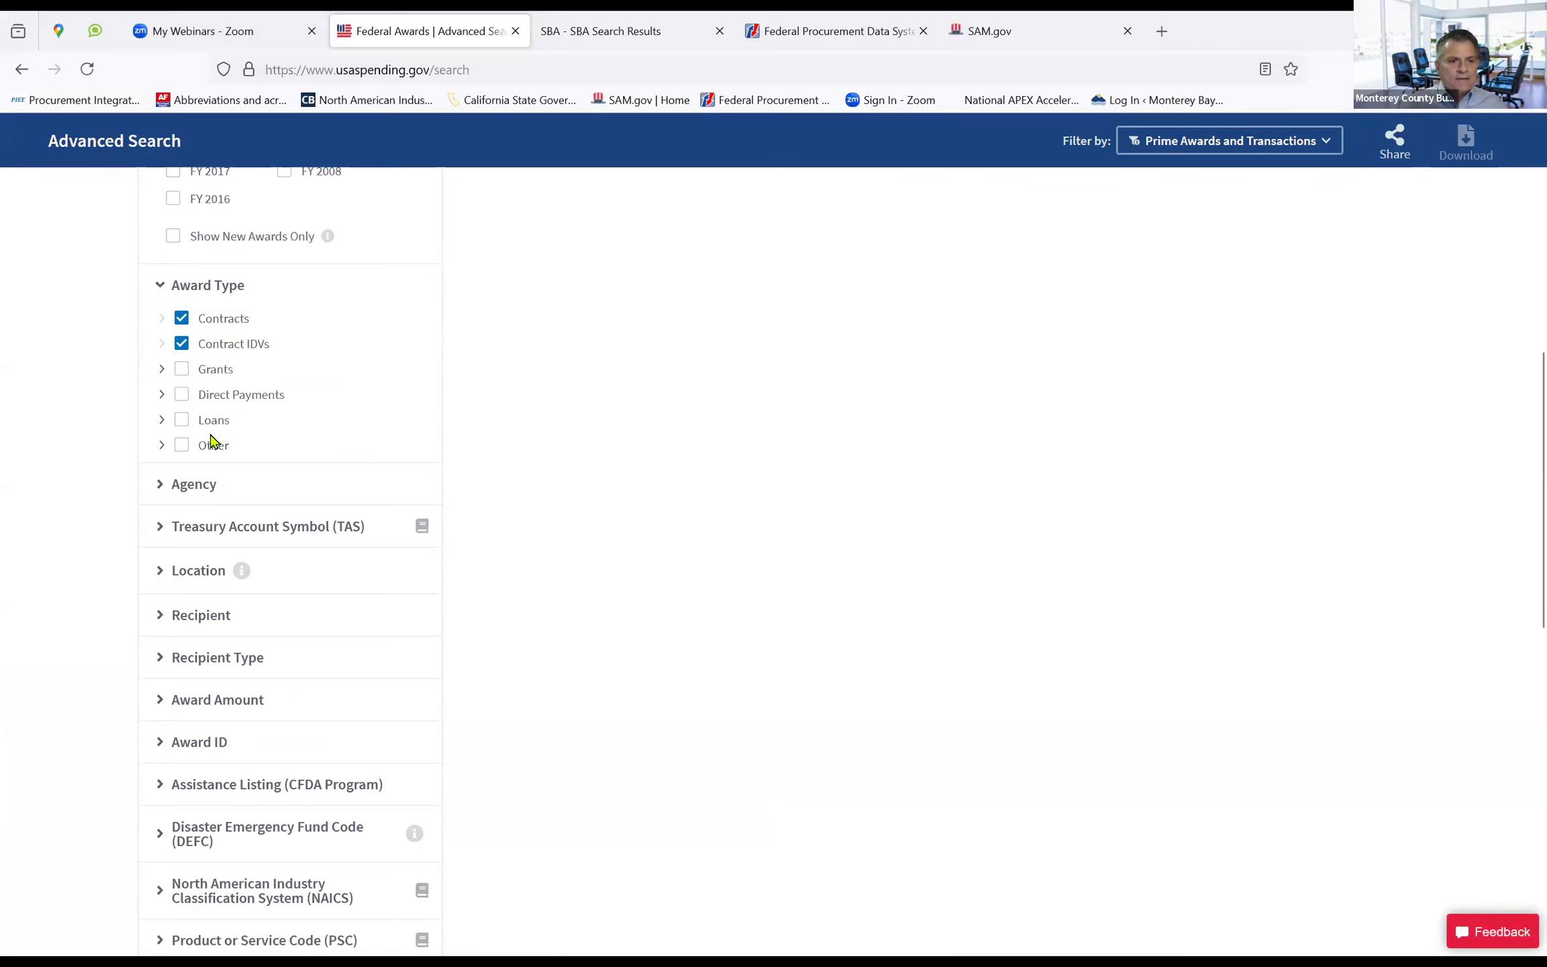
Filter by NAICS code 315990, Apparel Accessories and Other Apparel Manufacturing, and submit the award search
scroll(121, 495, "down", 3)
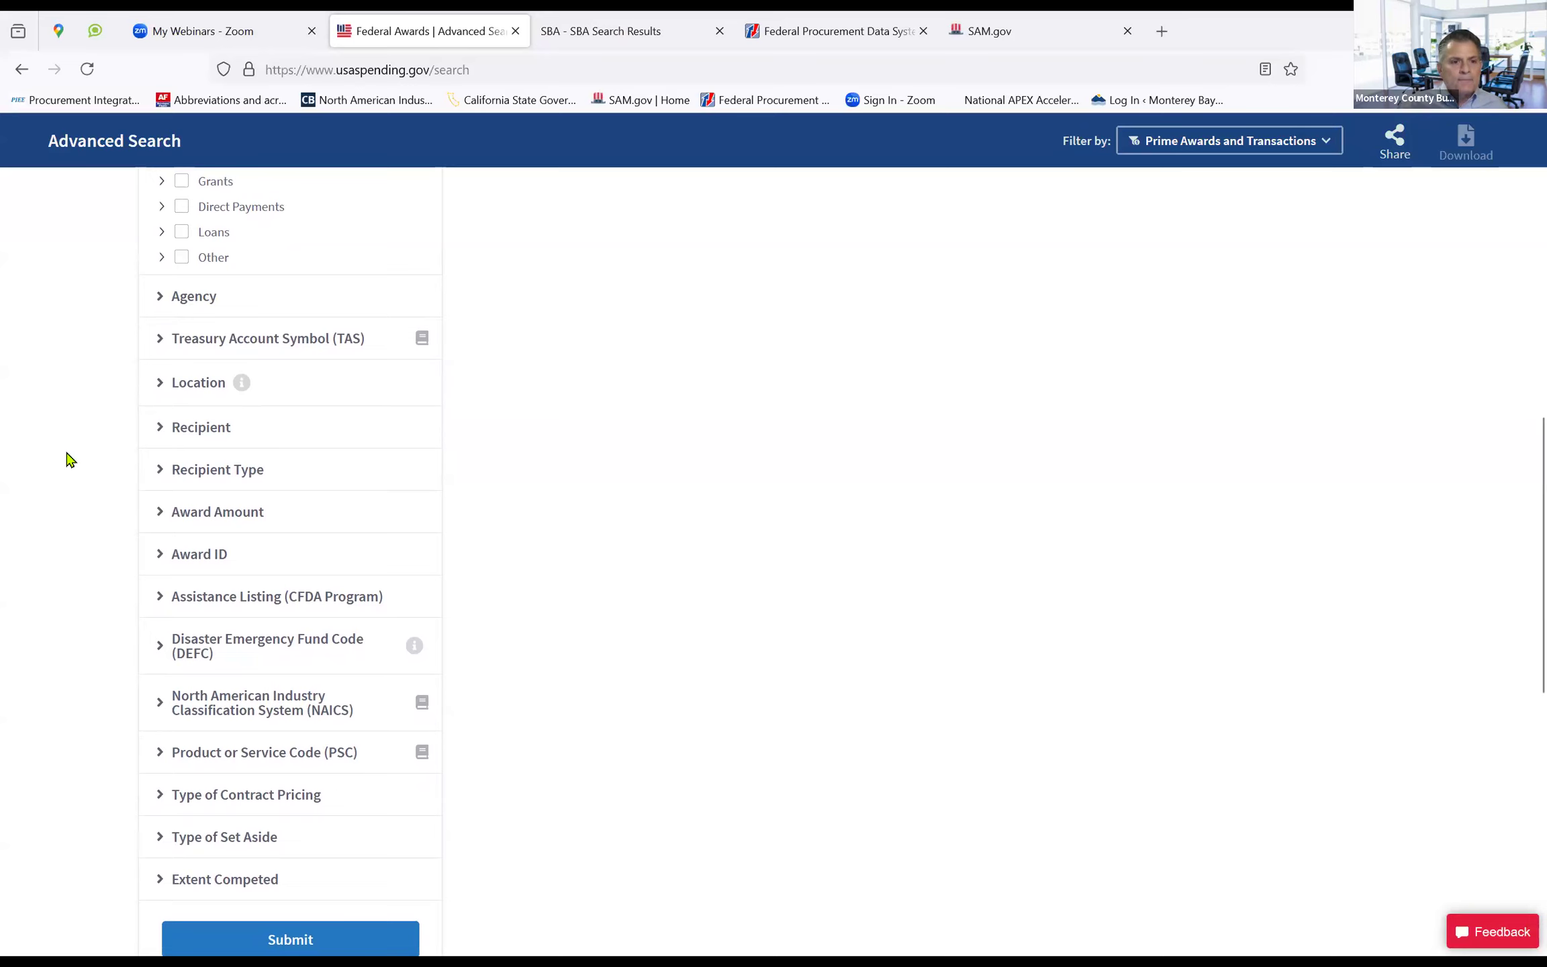
scroll(70, 460, "down", 2)
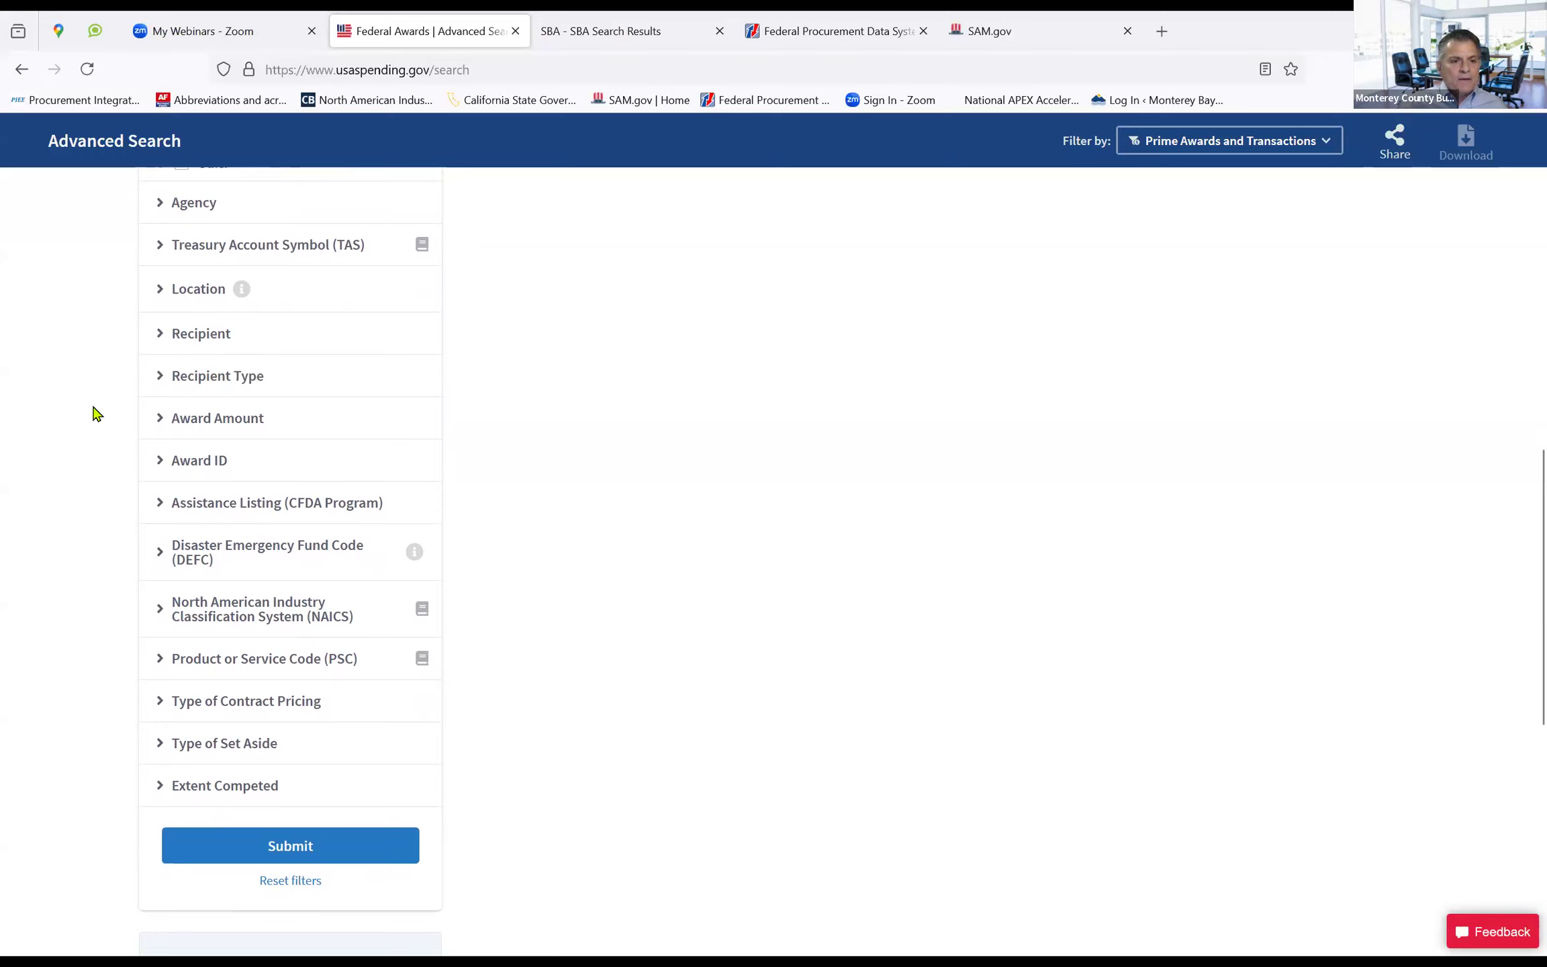
scroll(94, 413, "down", 2)
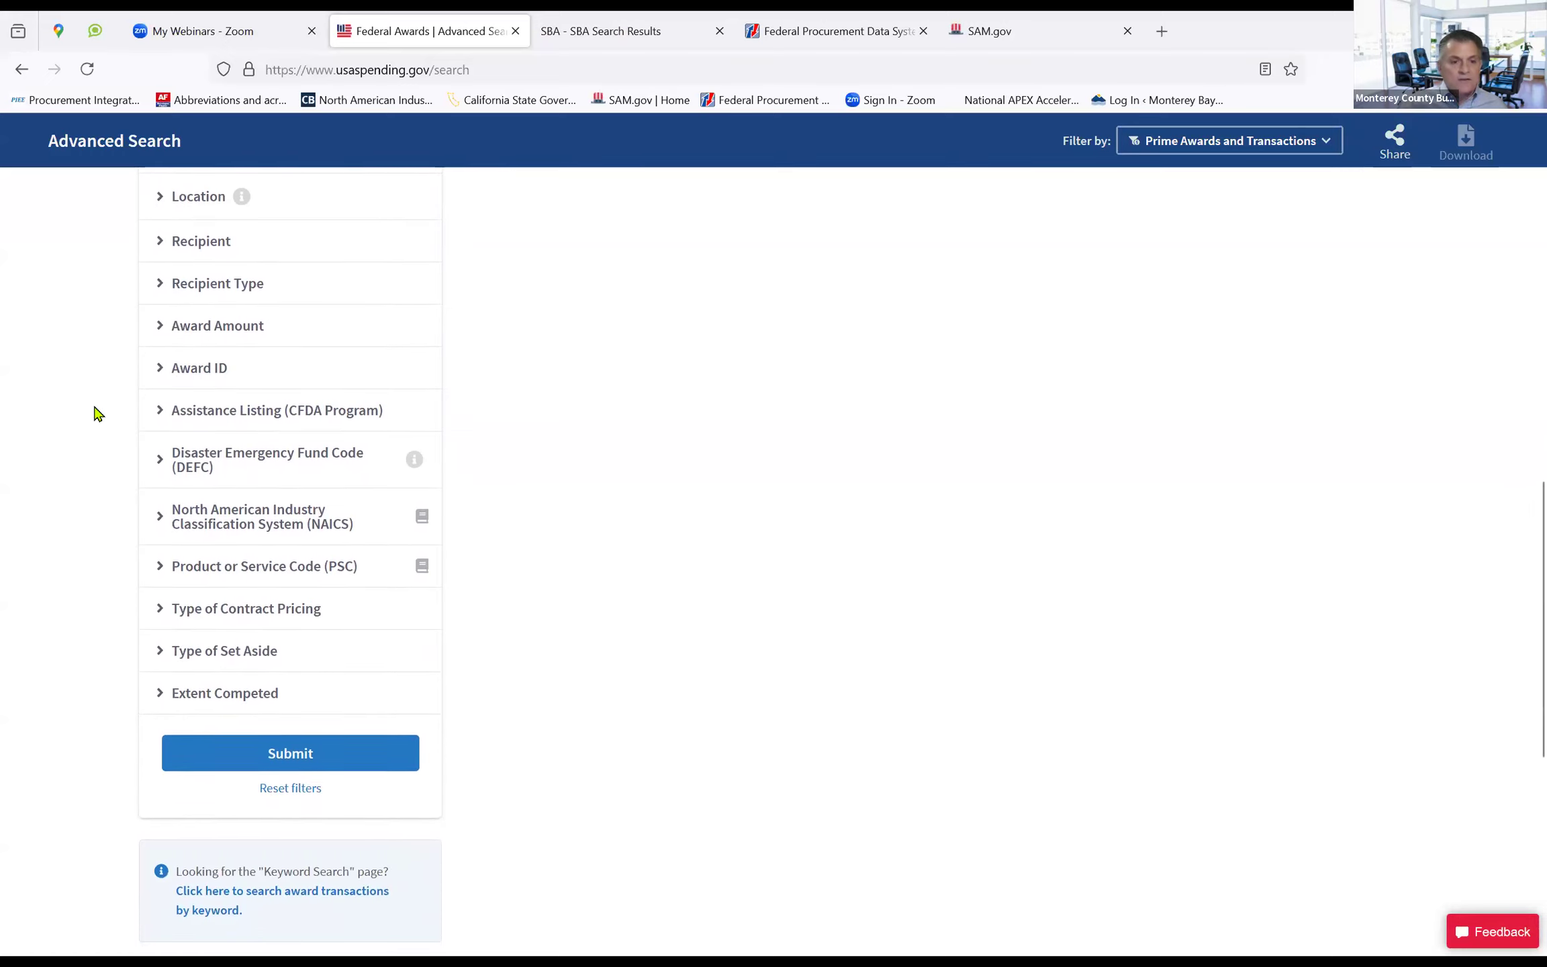
left_click(274, 524)
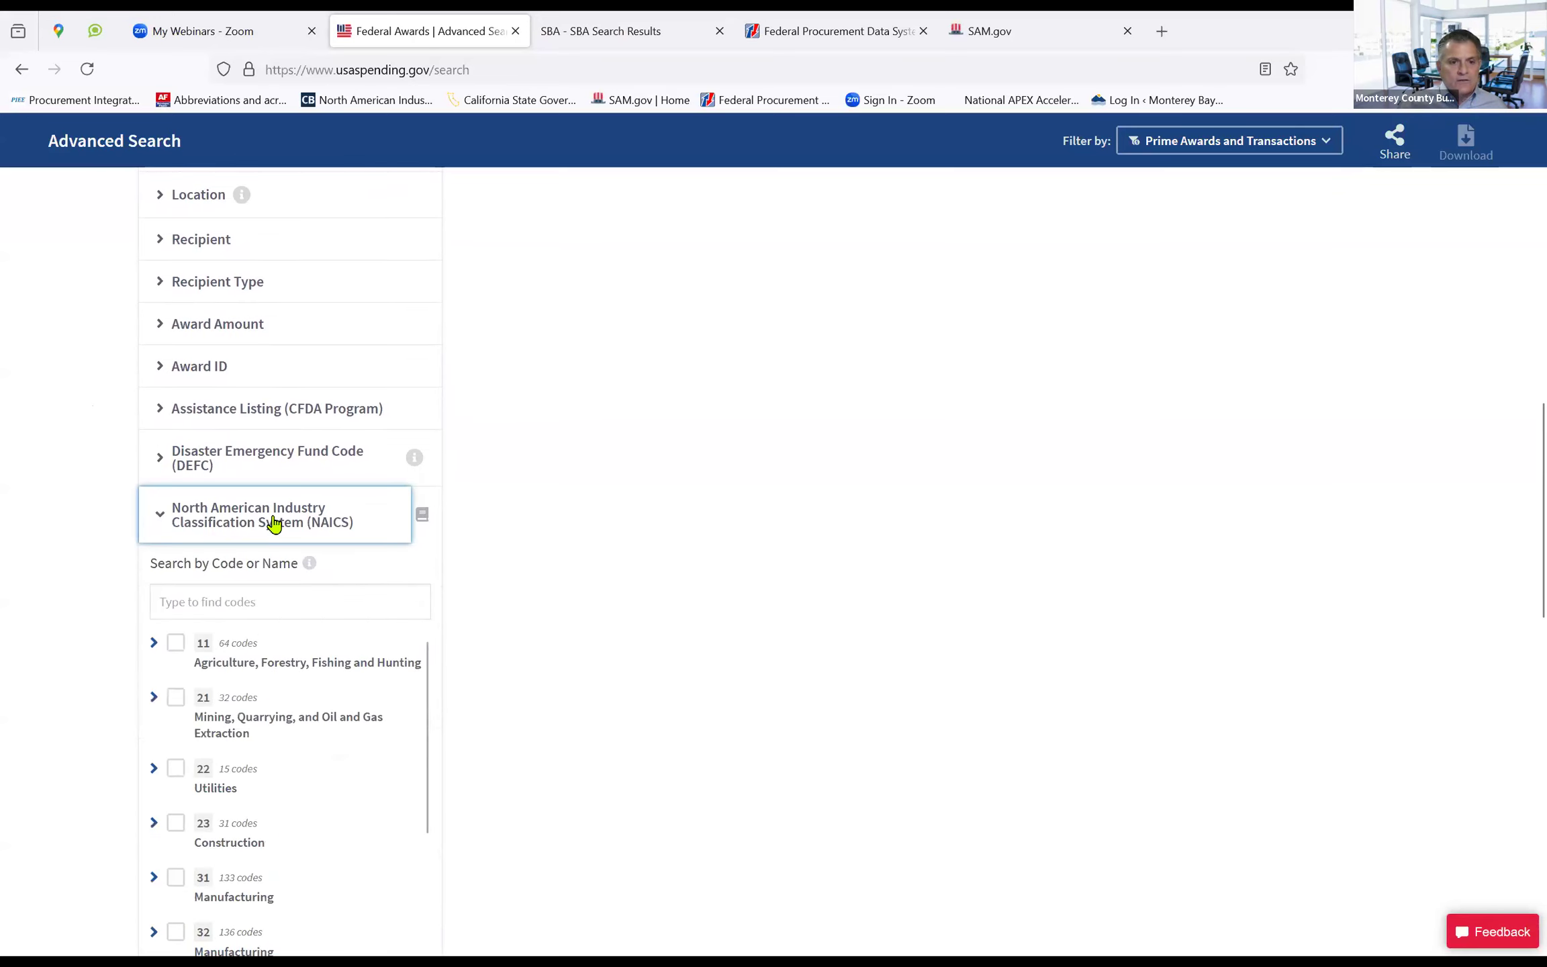
left_click(206, 604)
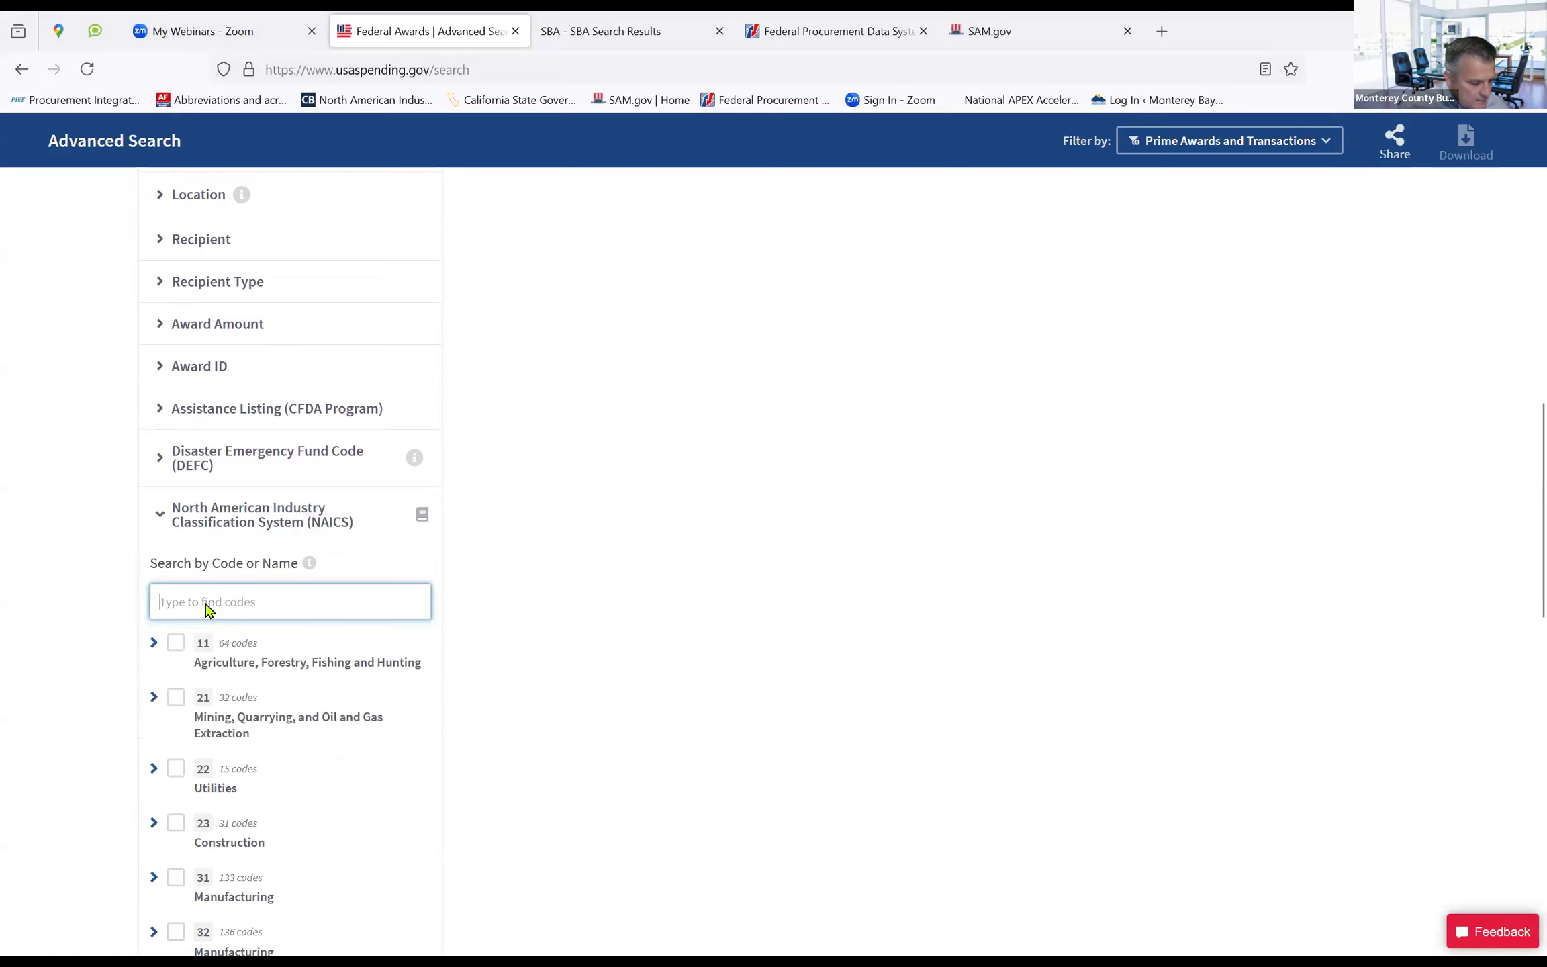
type("315990")
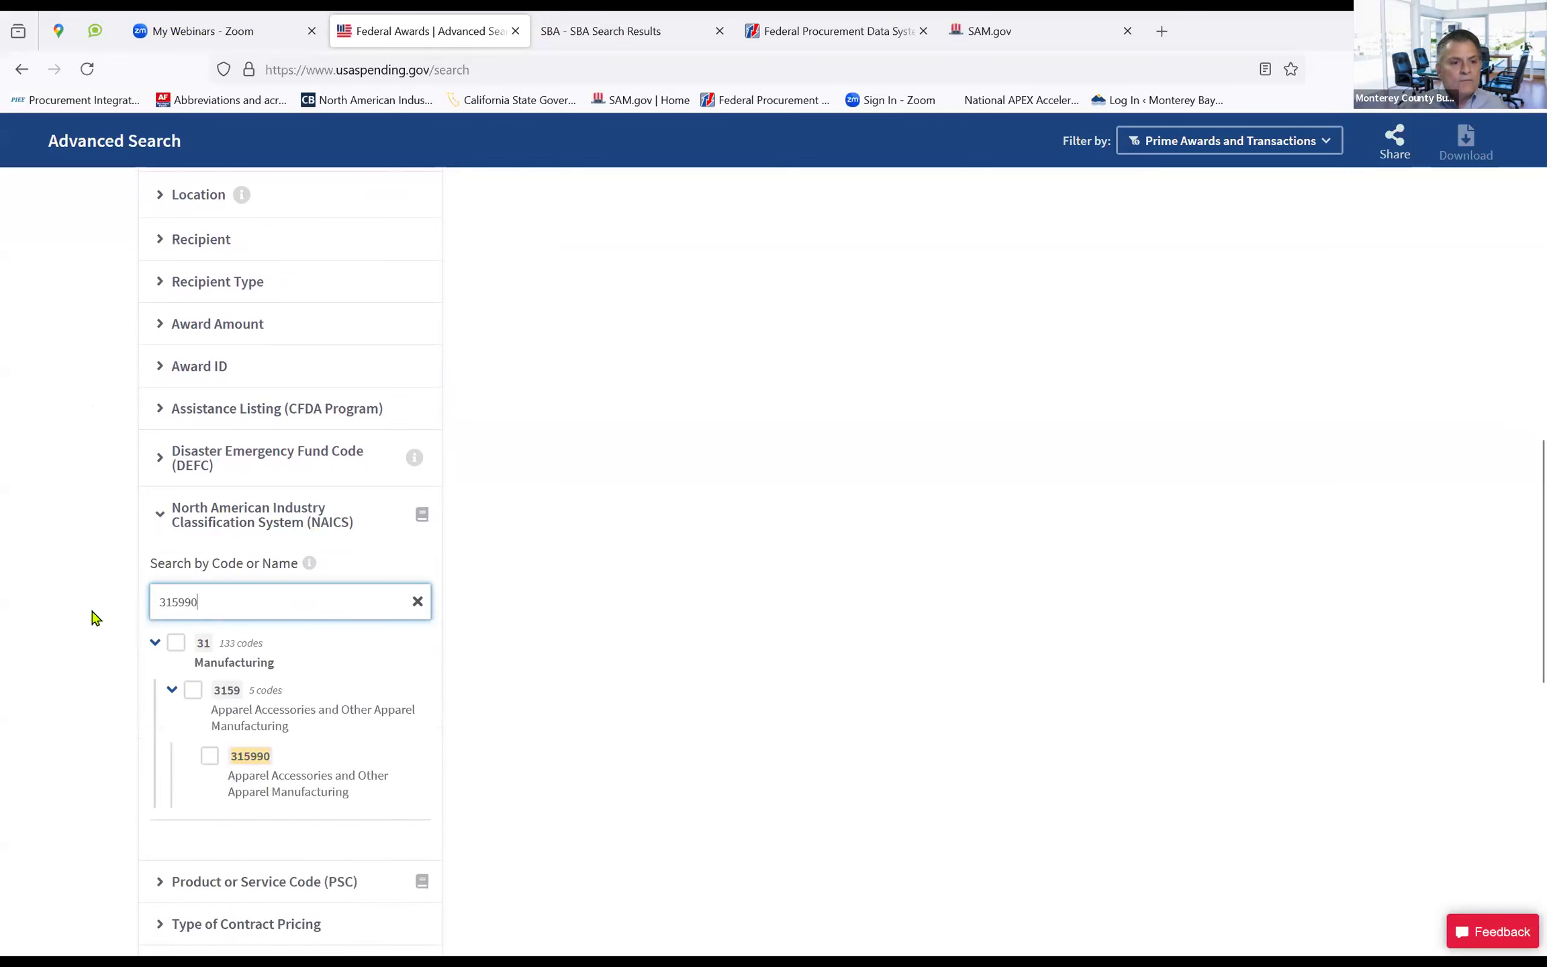
scroll(94, 618, "down", 4)
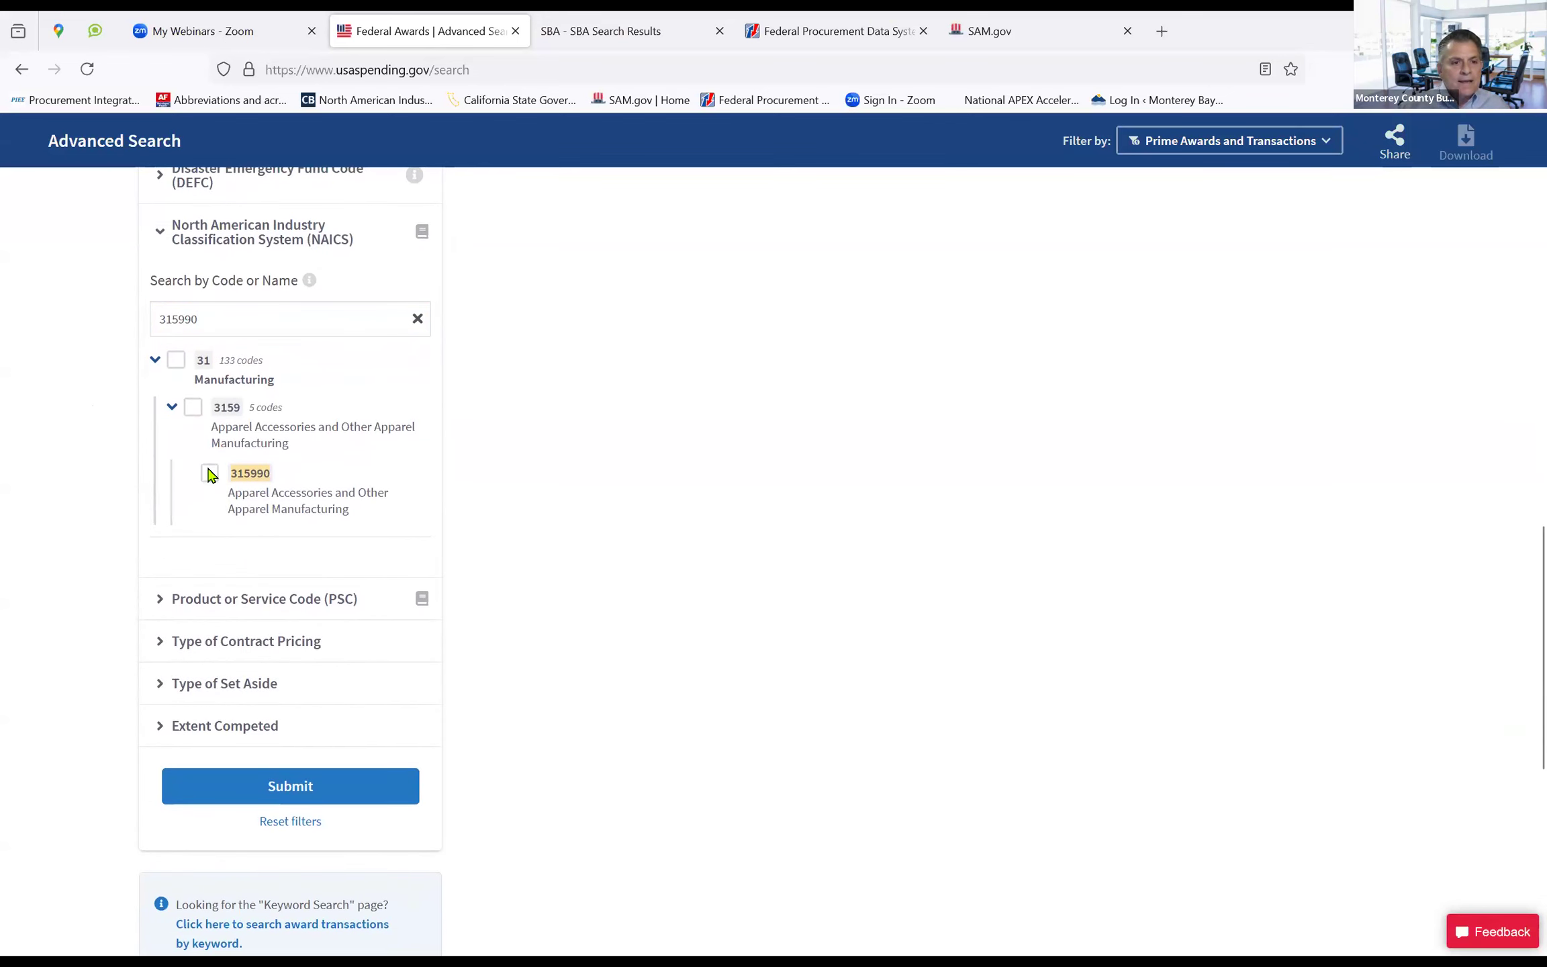
left_click(210, 474)
scroll(74, 487, "down", 3)
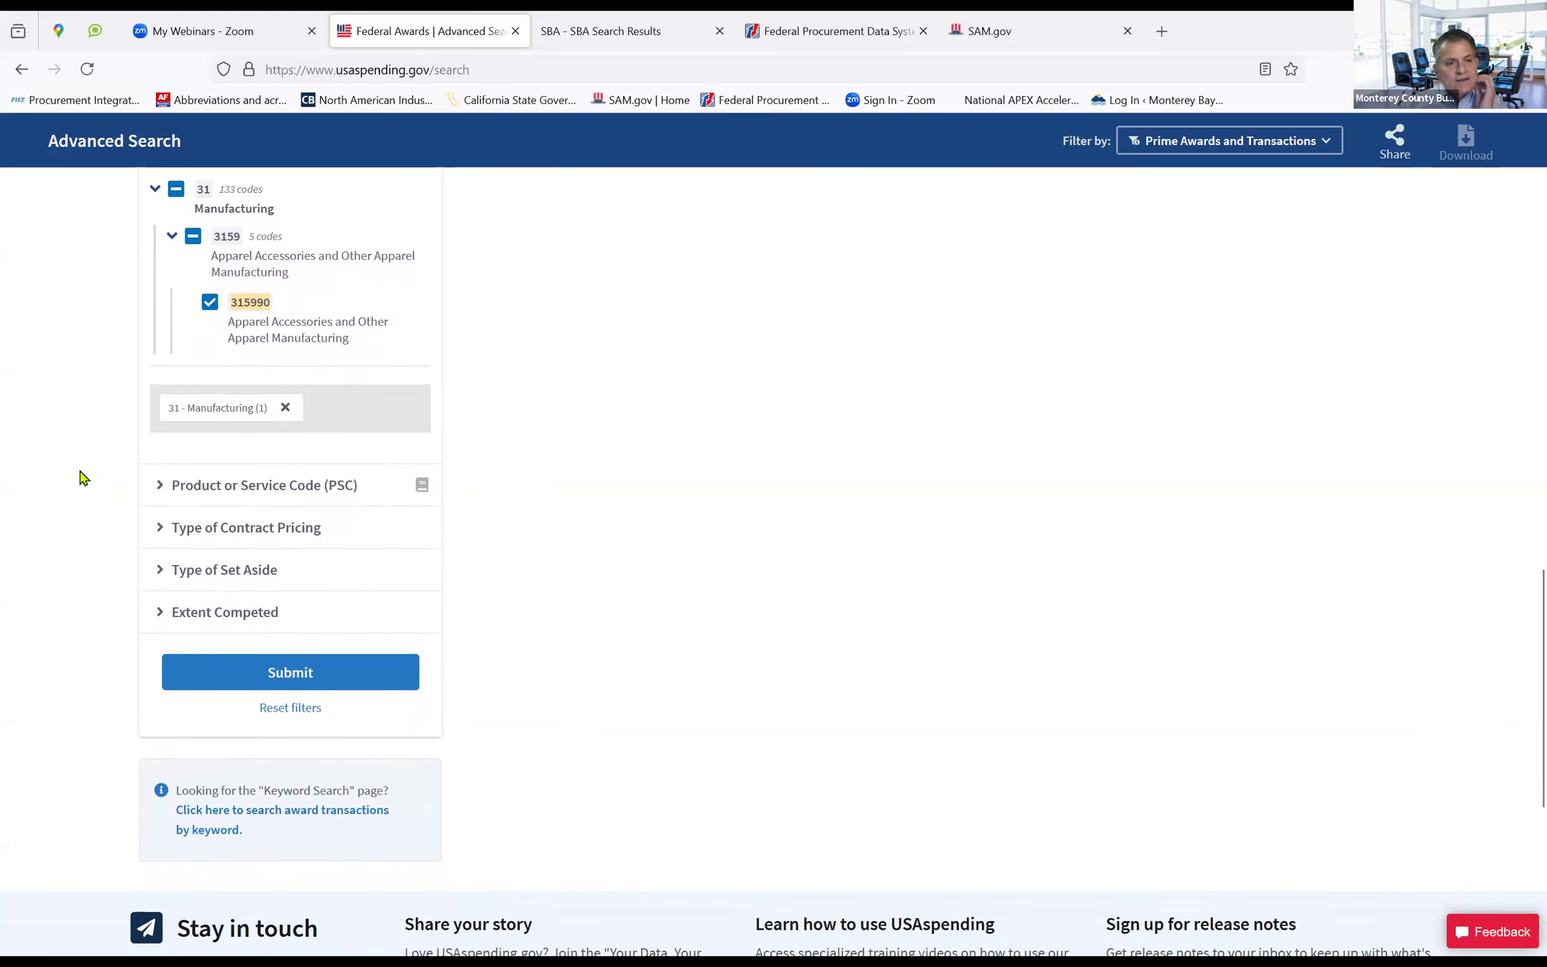
left_click(300, 662)
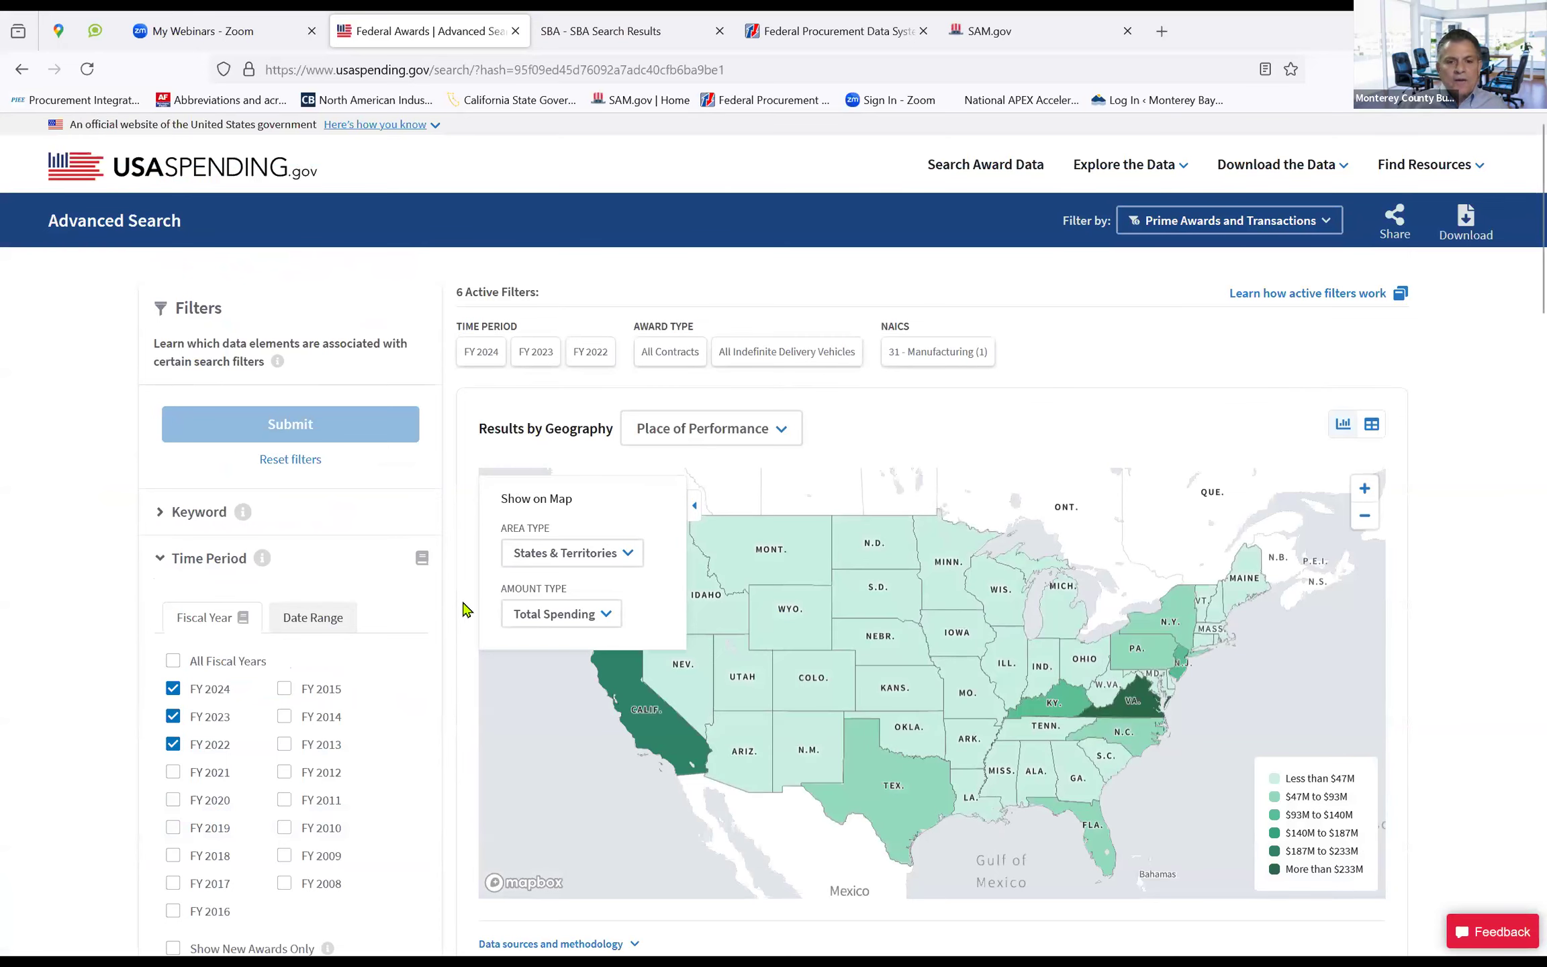
Examine the results by geography, awarding agency and month, and review the prime award contracts table
scroll(464, 609, "down", 3)
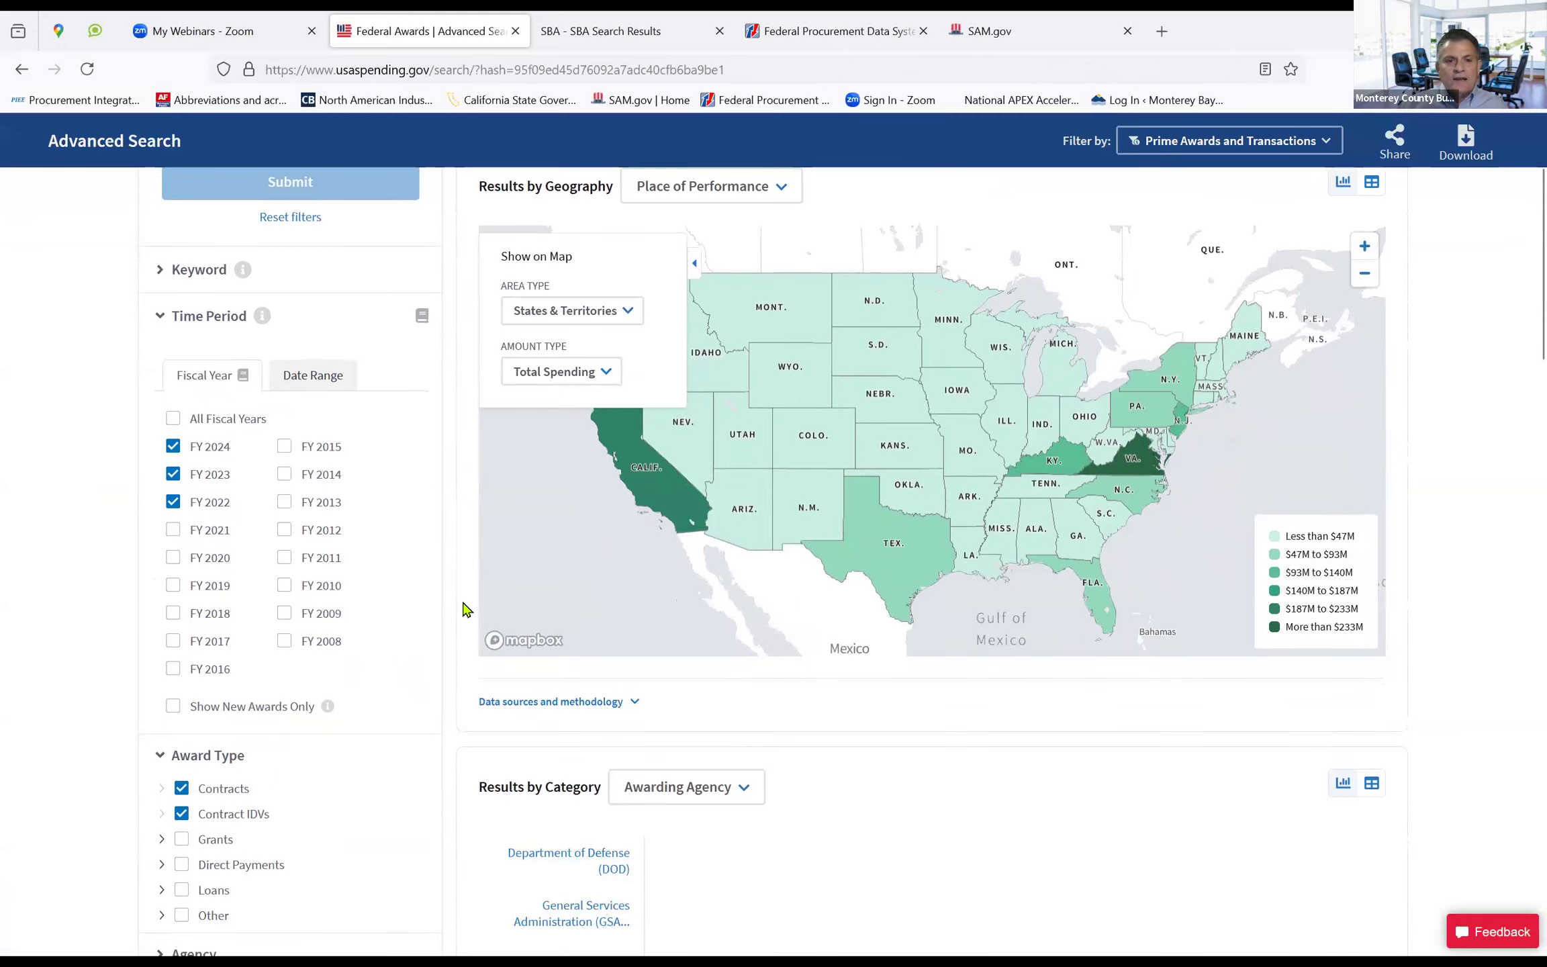
scroll(463, 609, "up", 3)
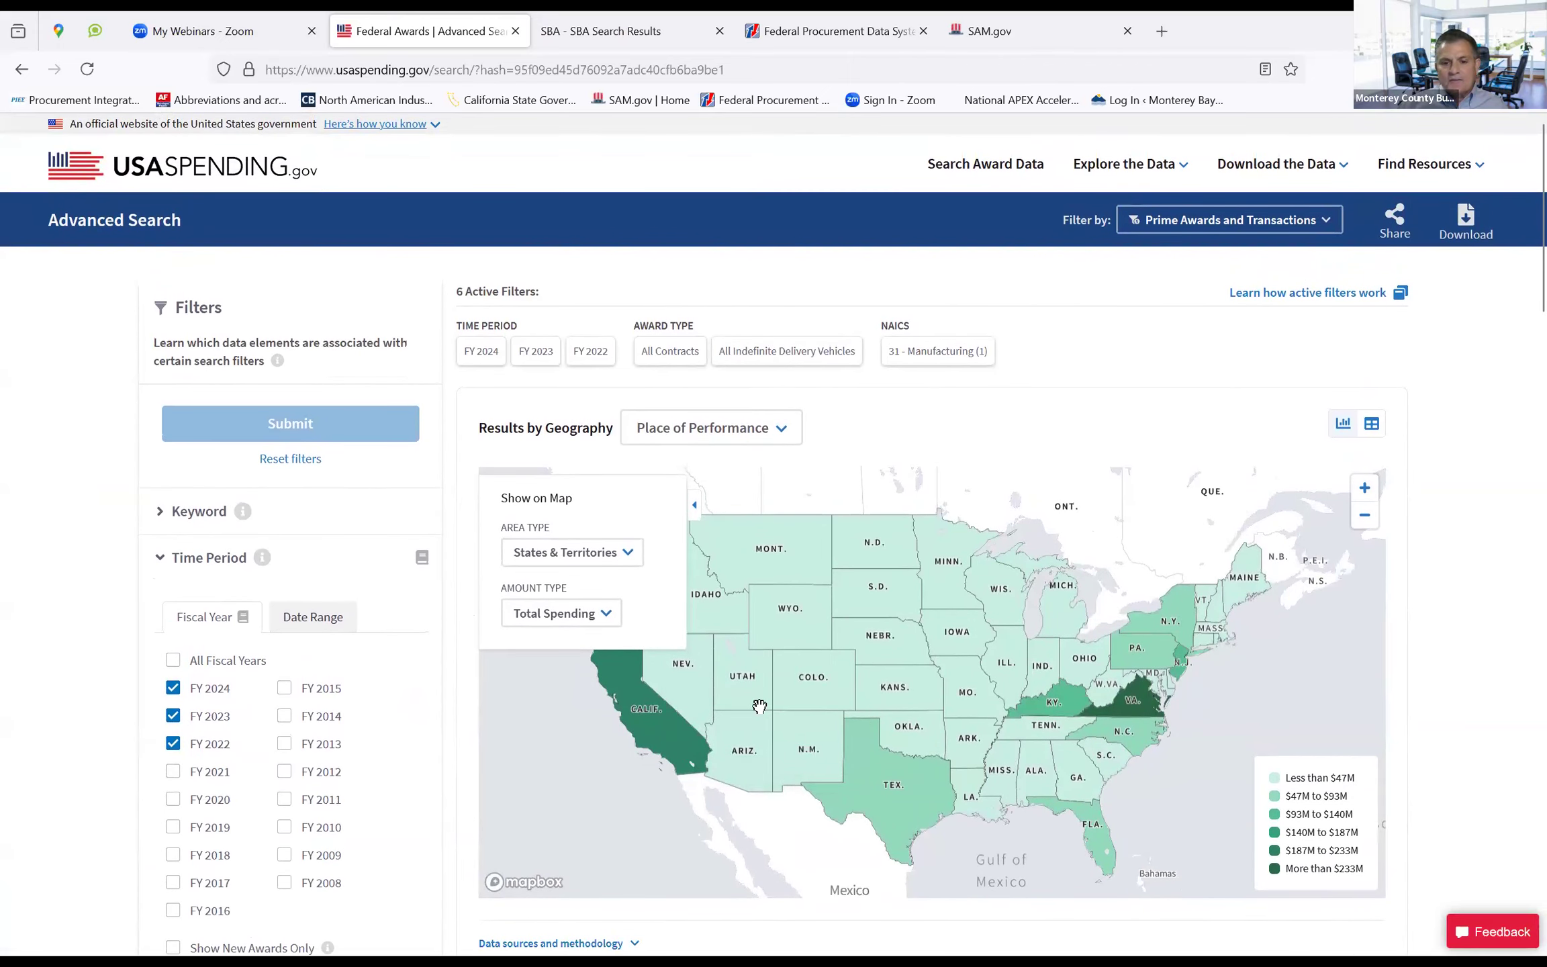
scroll(72, 641, "down", 4)
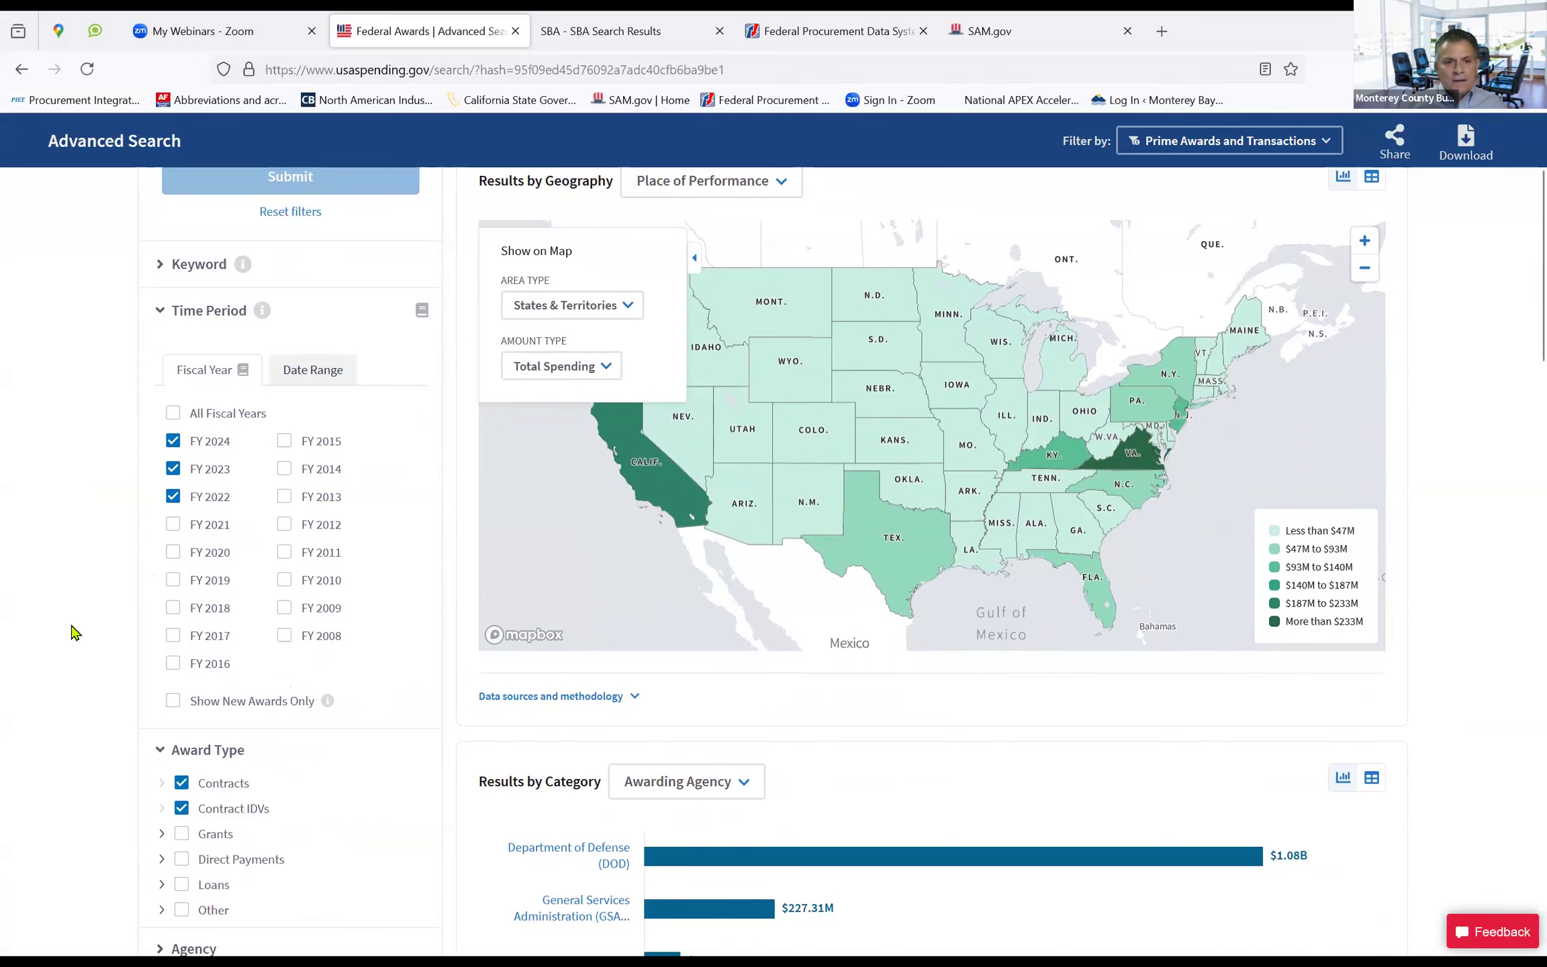
scroll(74, 633, "down", 7)
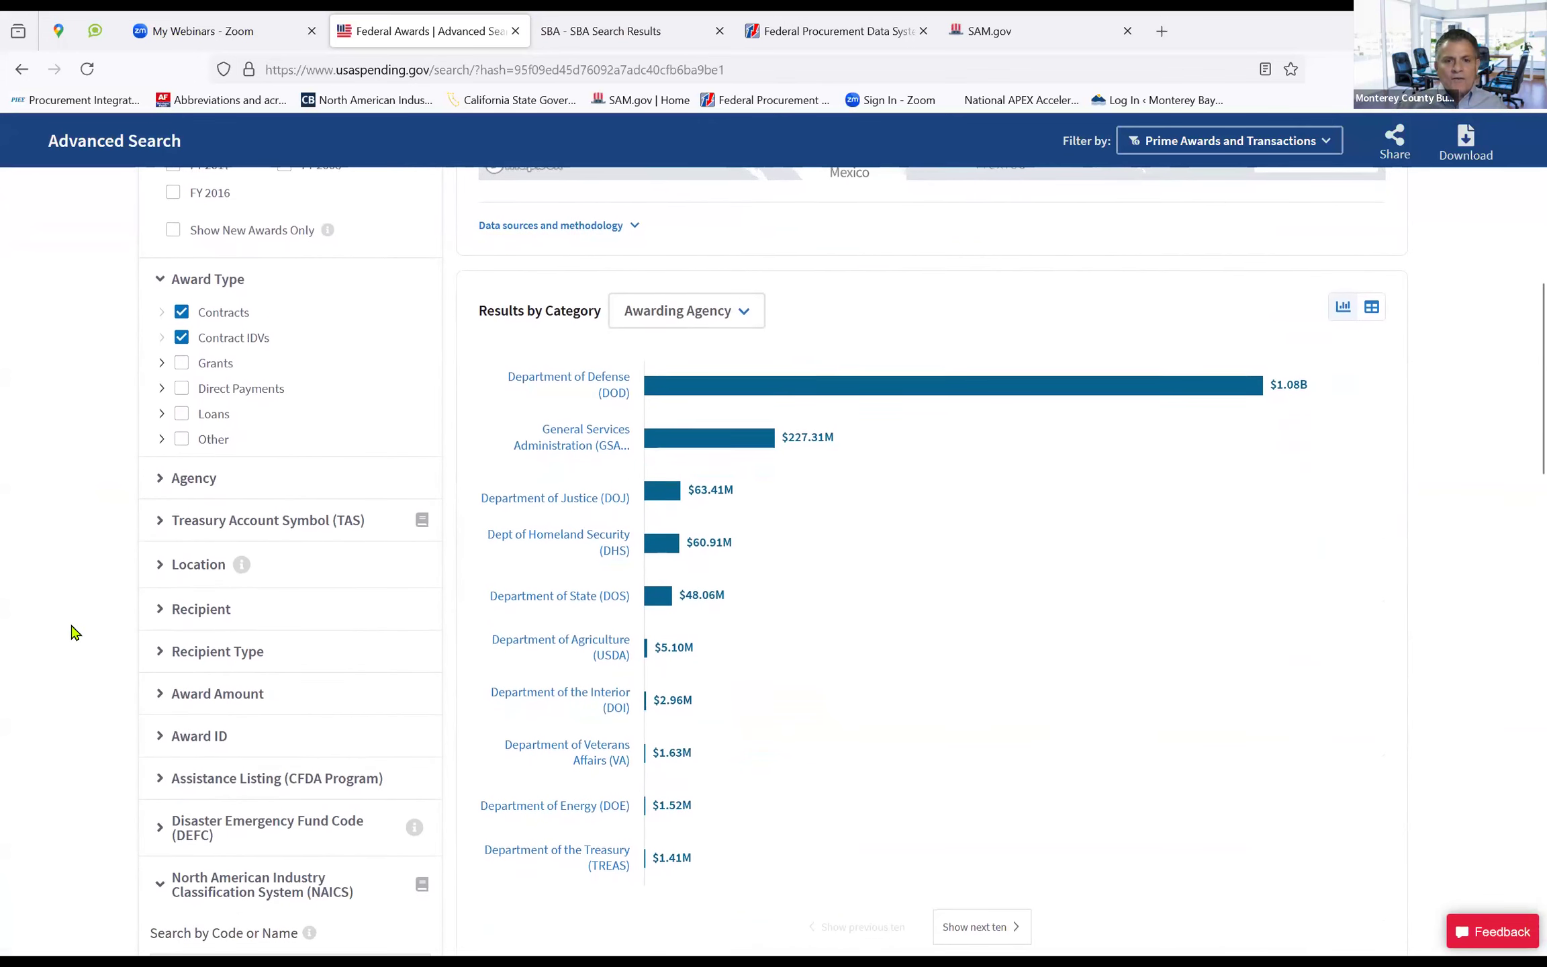
scroll(74, 633, "down", 1)
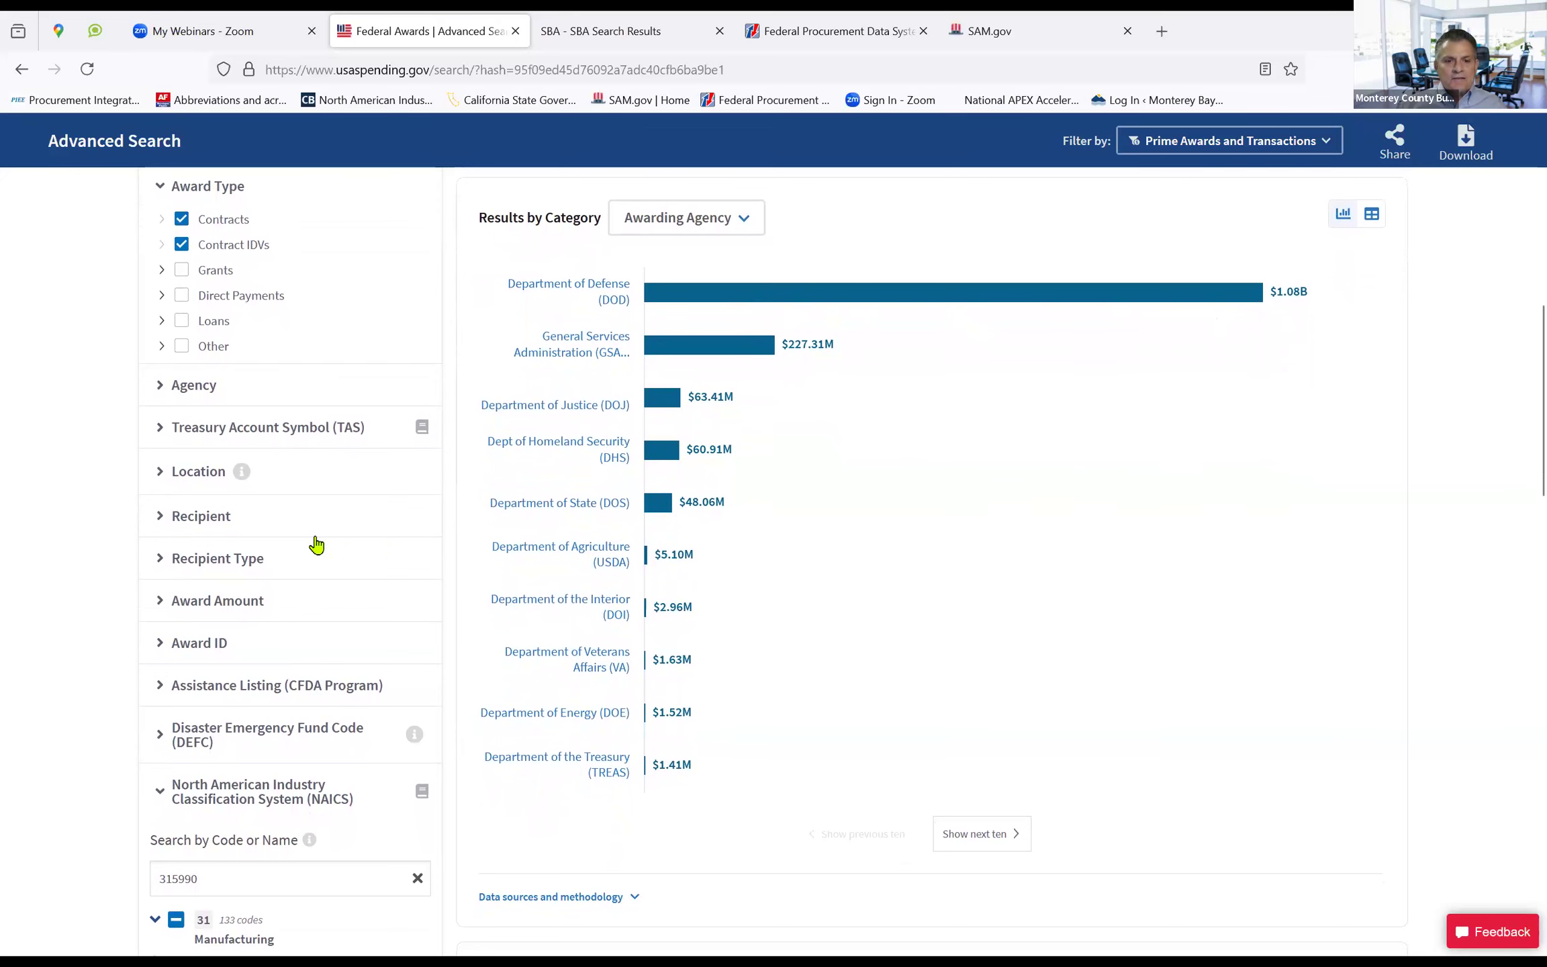
scroll(120, 554, "down", 4)
scroll(119, 554, "down", 6)
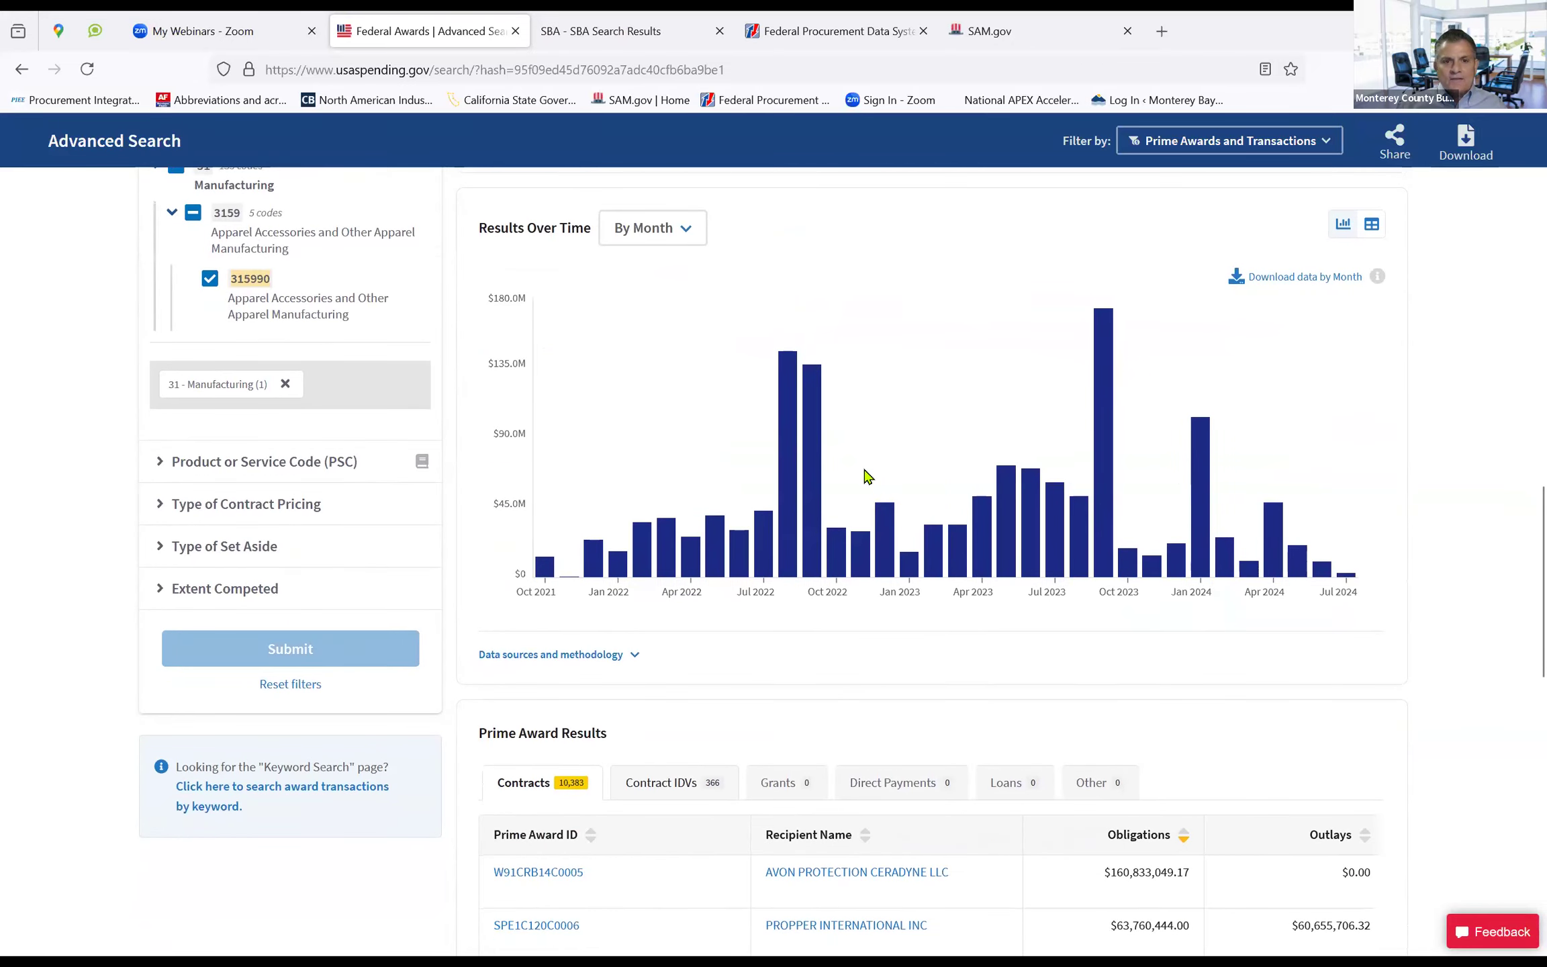
scroll(40, 471, "down", 7)
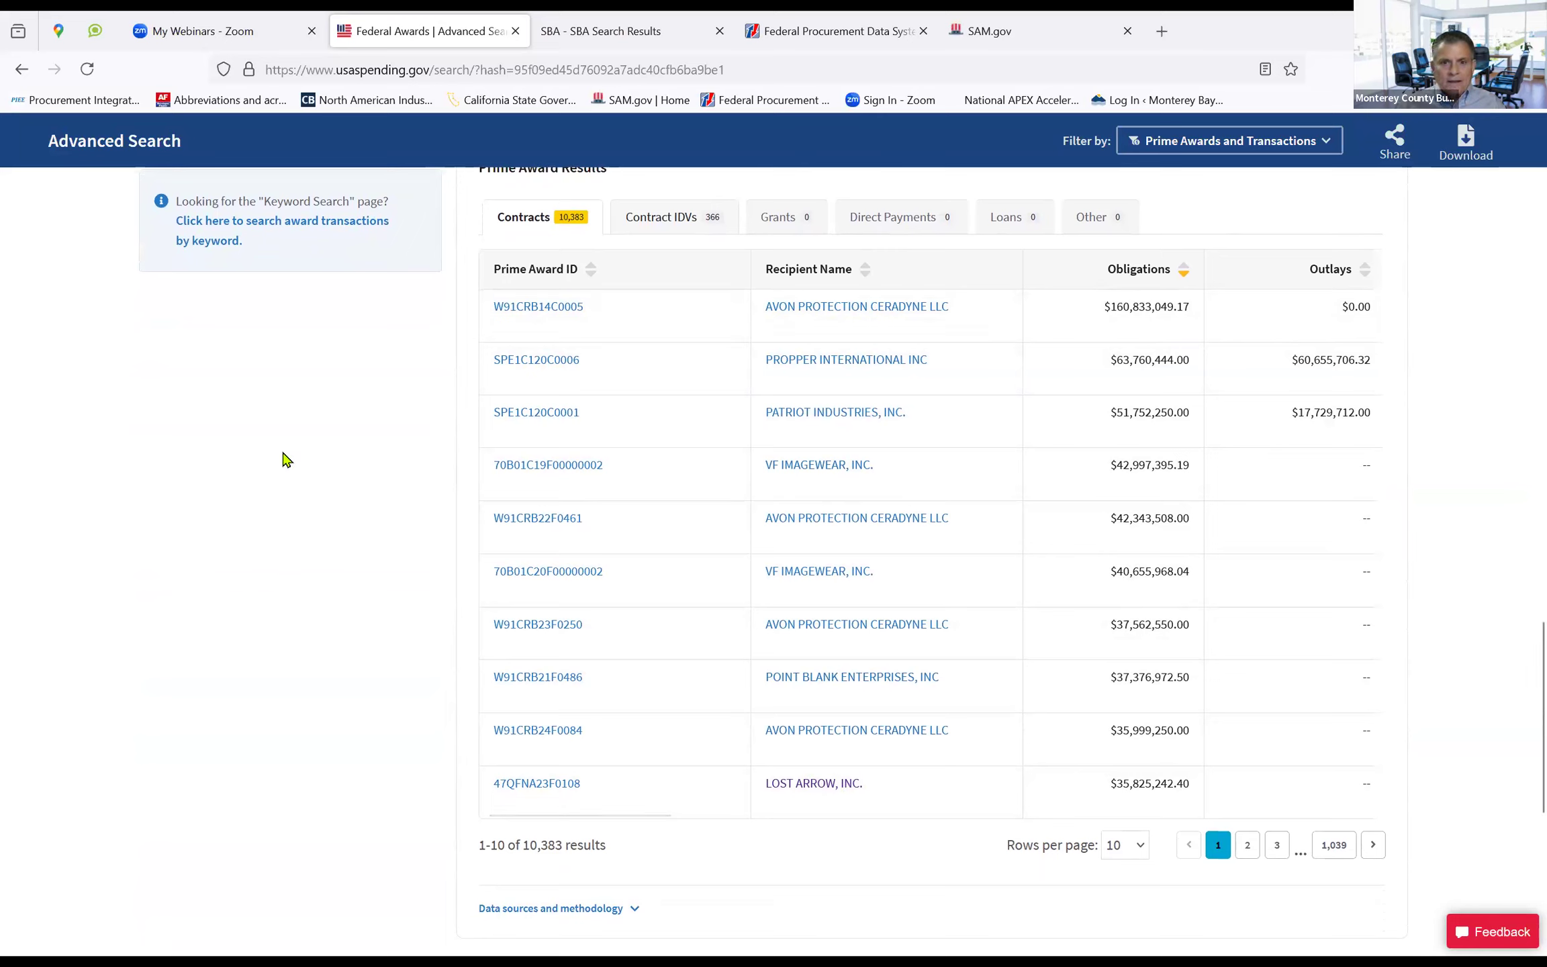
scroll(14, 464, "up", 10)
scroll(14, 464, "up", 10)
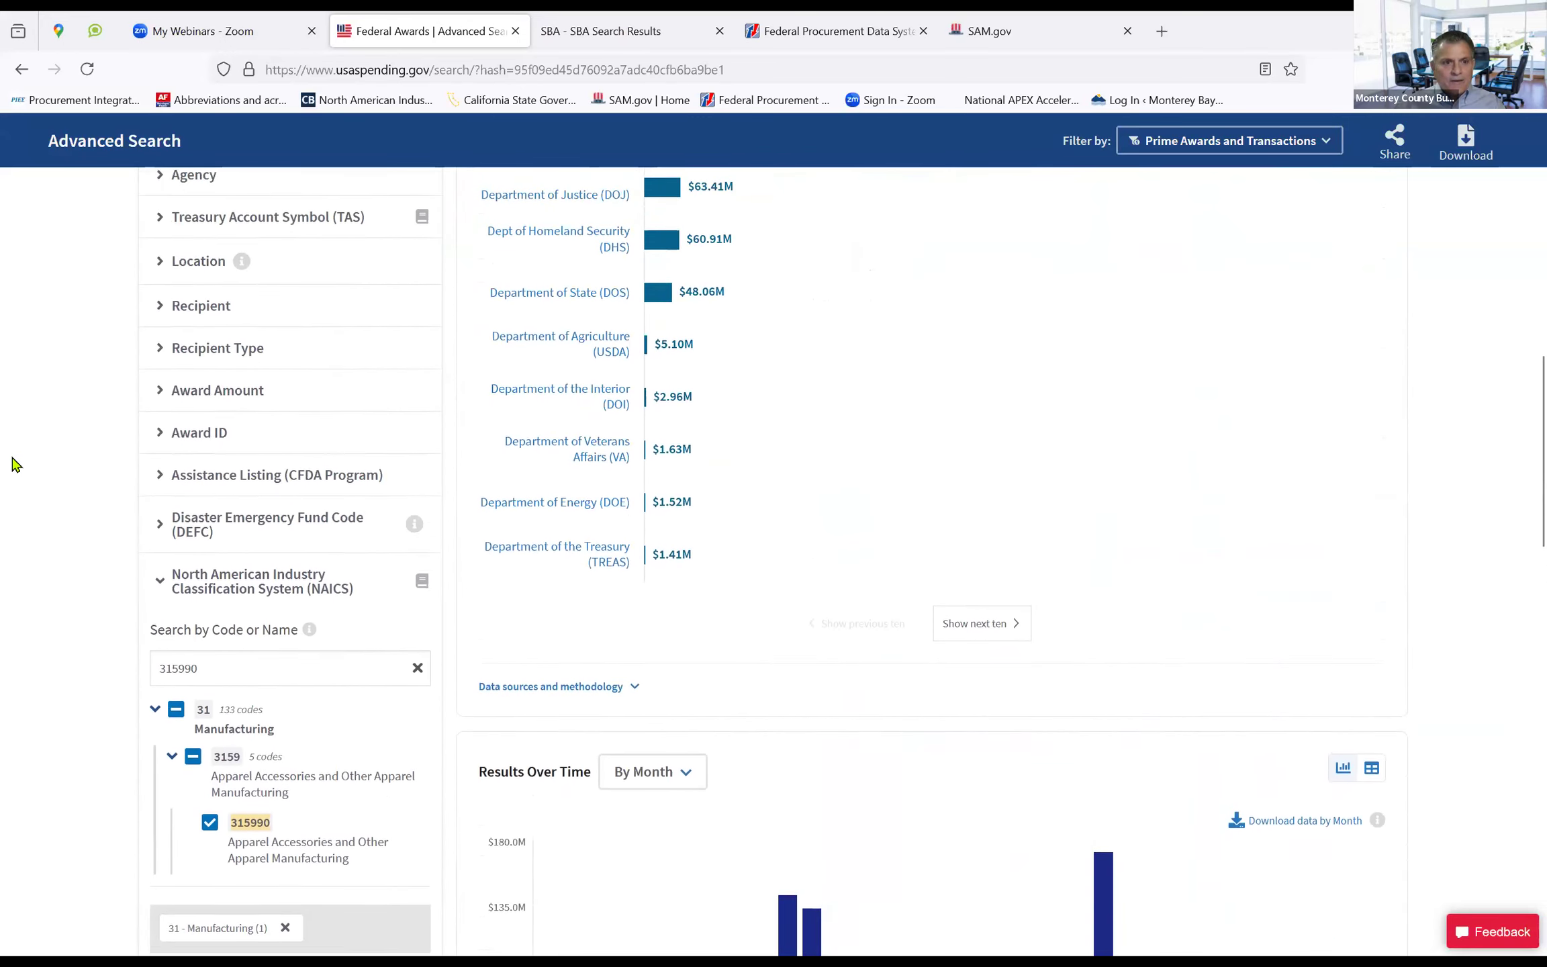
scroll(14, 464, "up", 7)
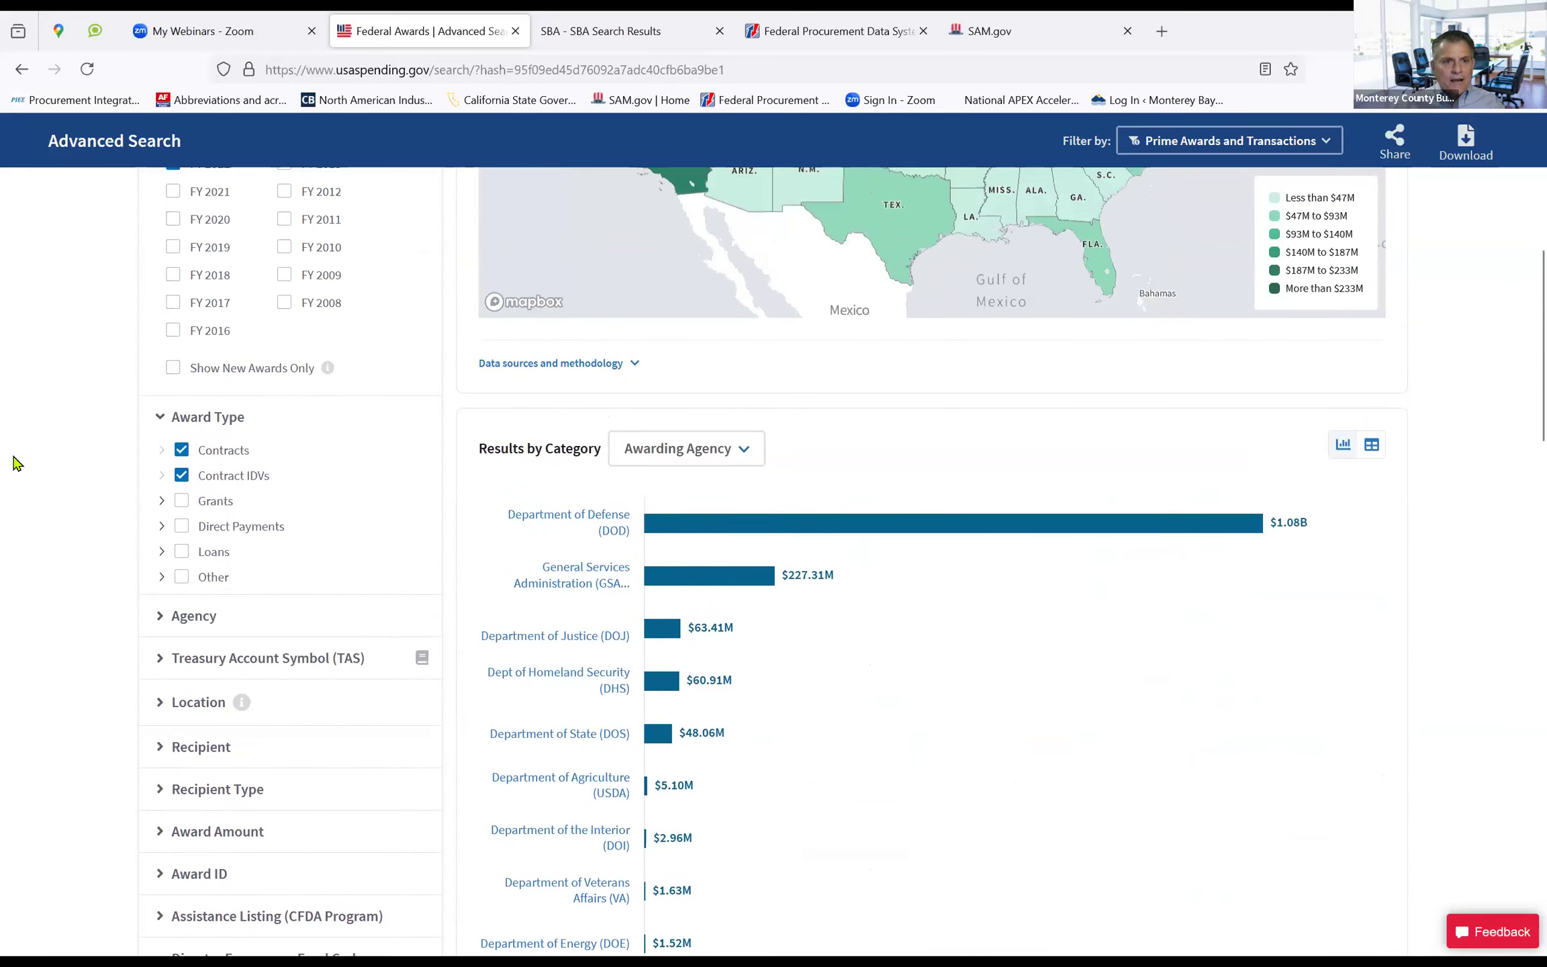
scroll(14, 463, "down", 13)
scroll(13, 463, "down", 18)
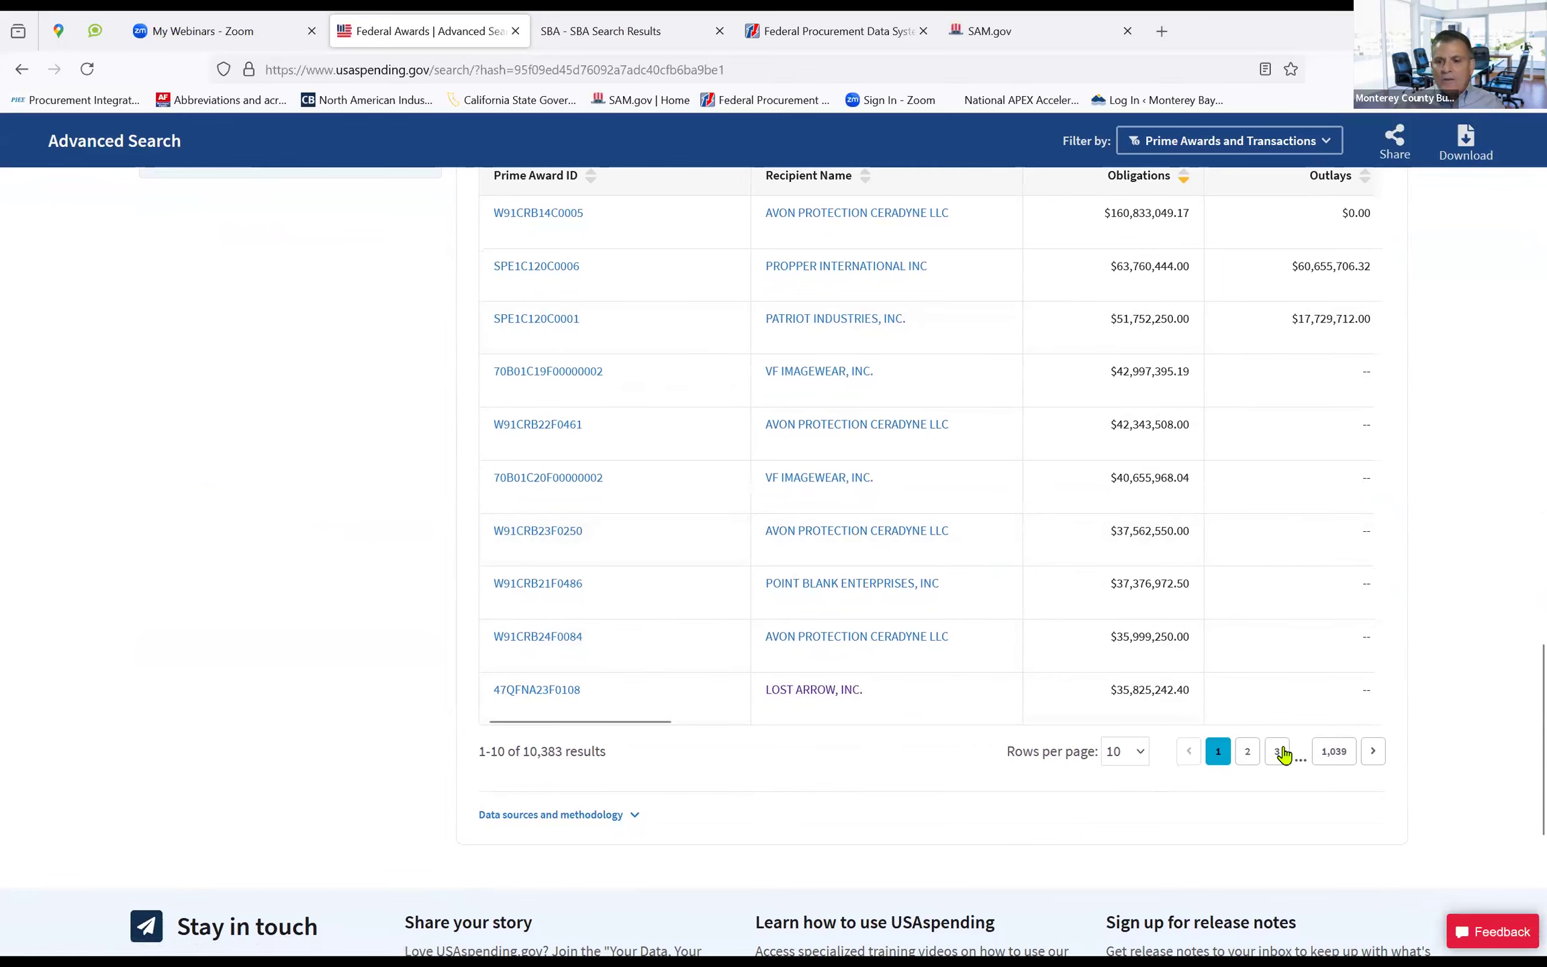
Show the last page of the contract results and review the awards page by page back to page 1,036
left_click(1336, 756)
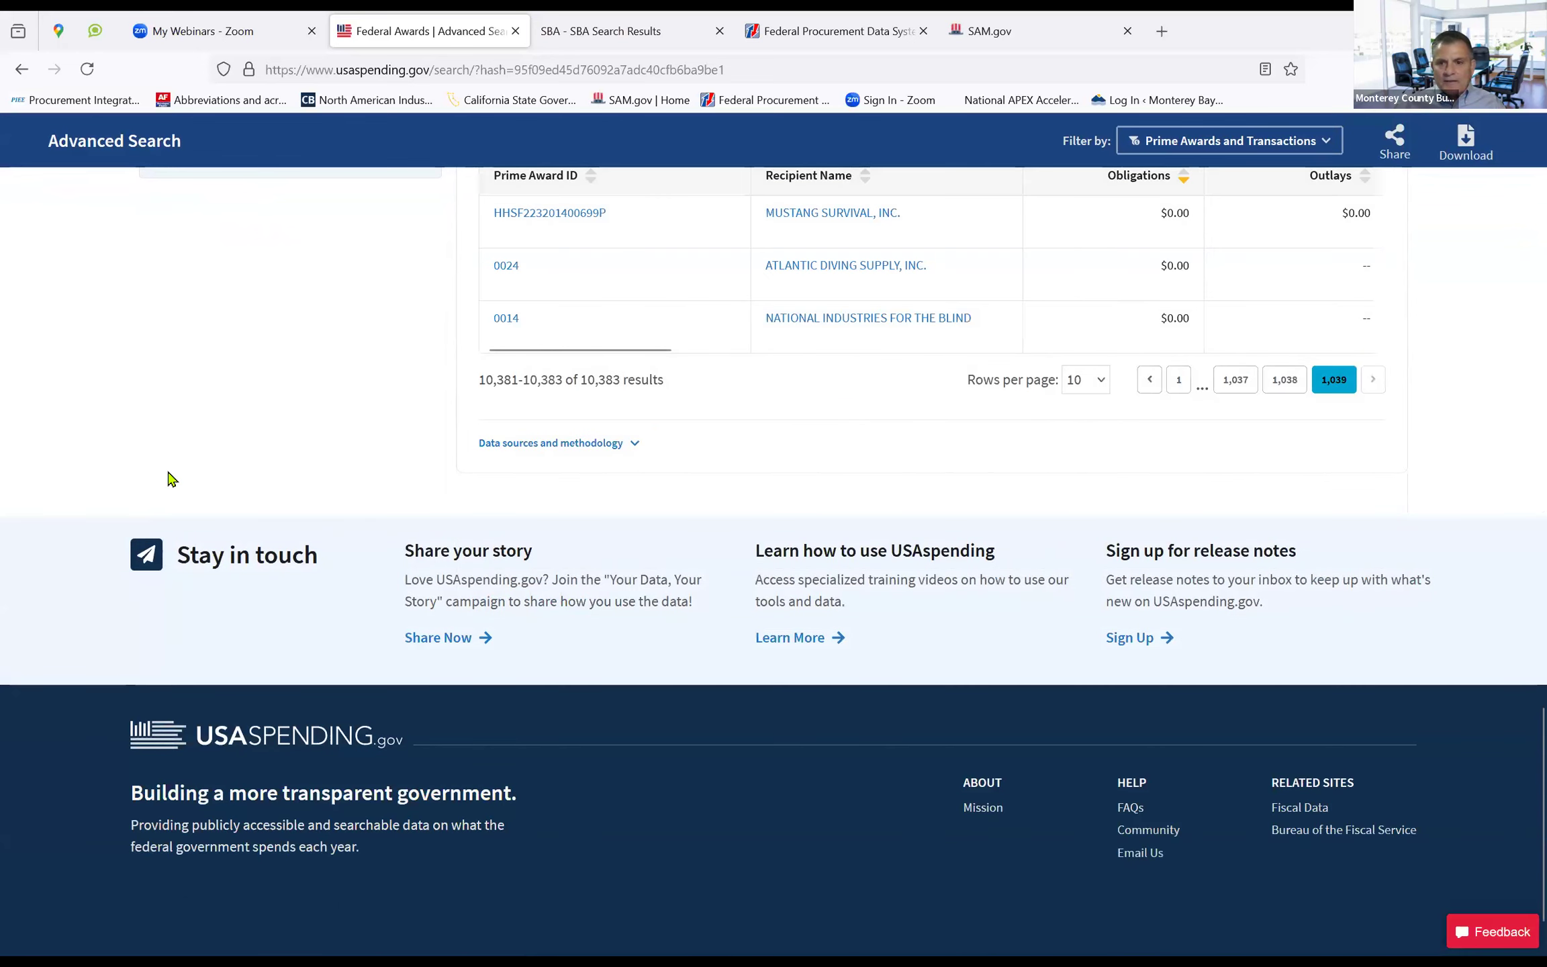
scroll(167, 479, "up", 2)
scroll(286, 632, "up", 3)
scroll(408, 652, "down", 4)
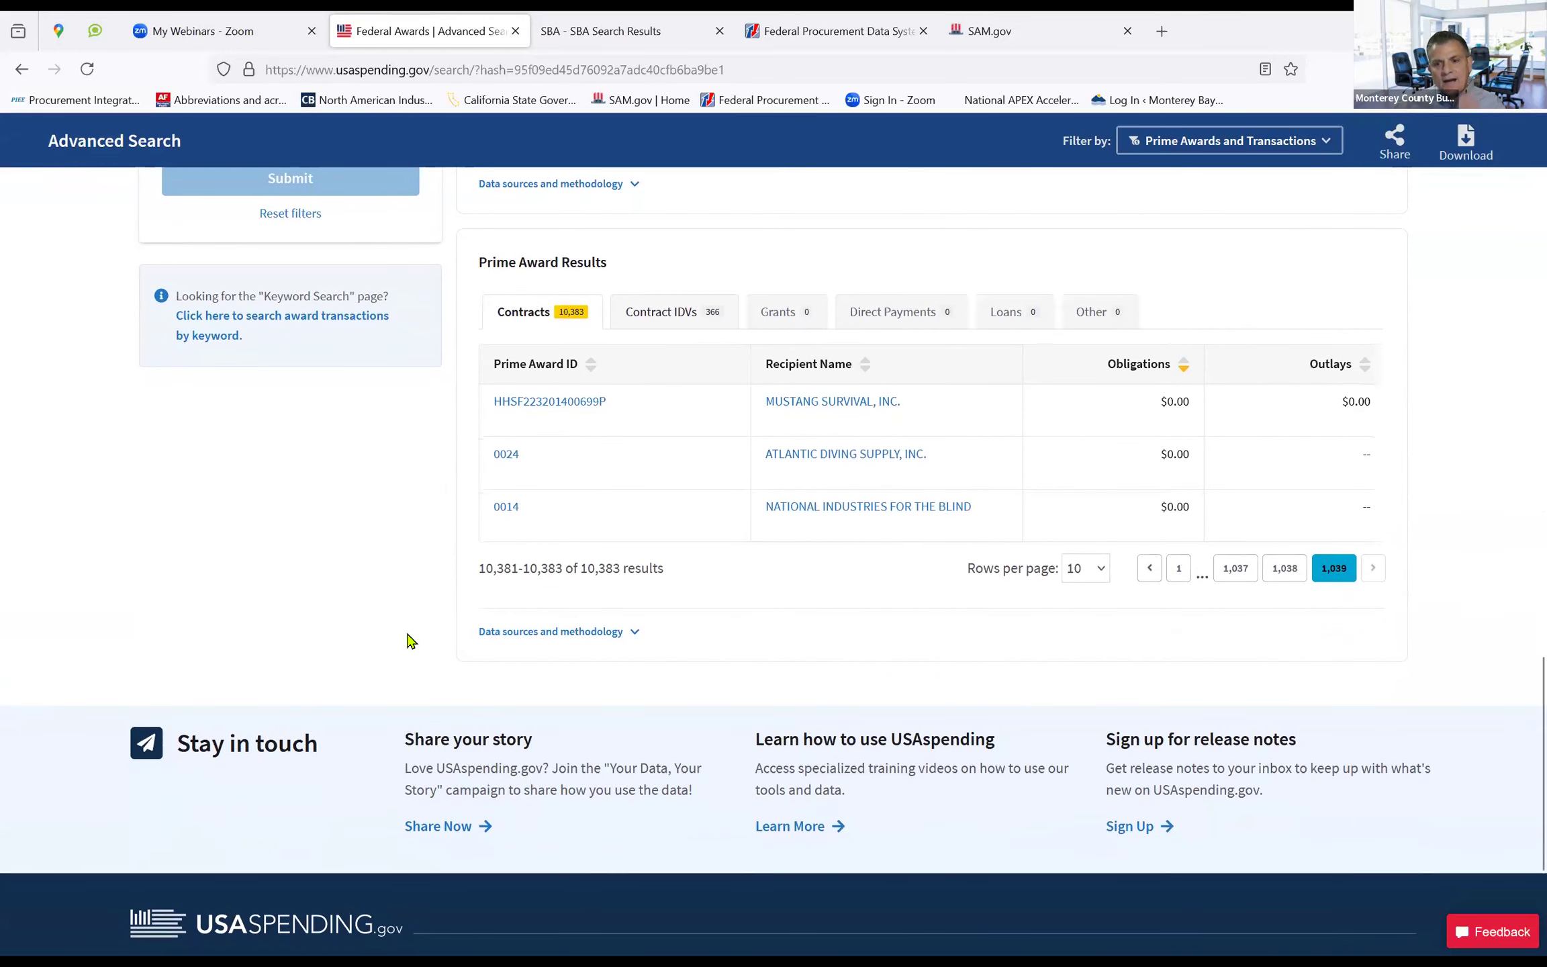
left_click(1148, 571)
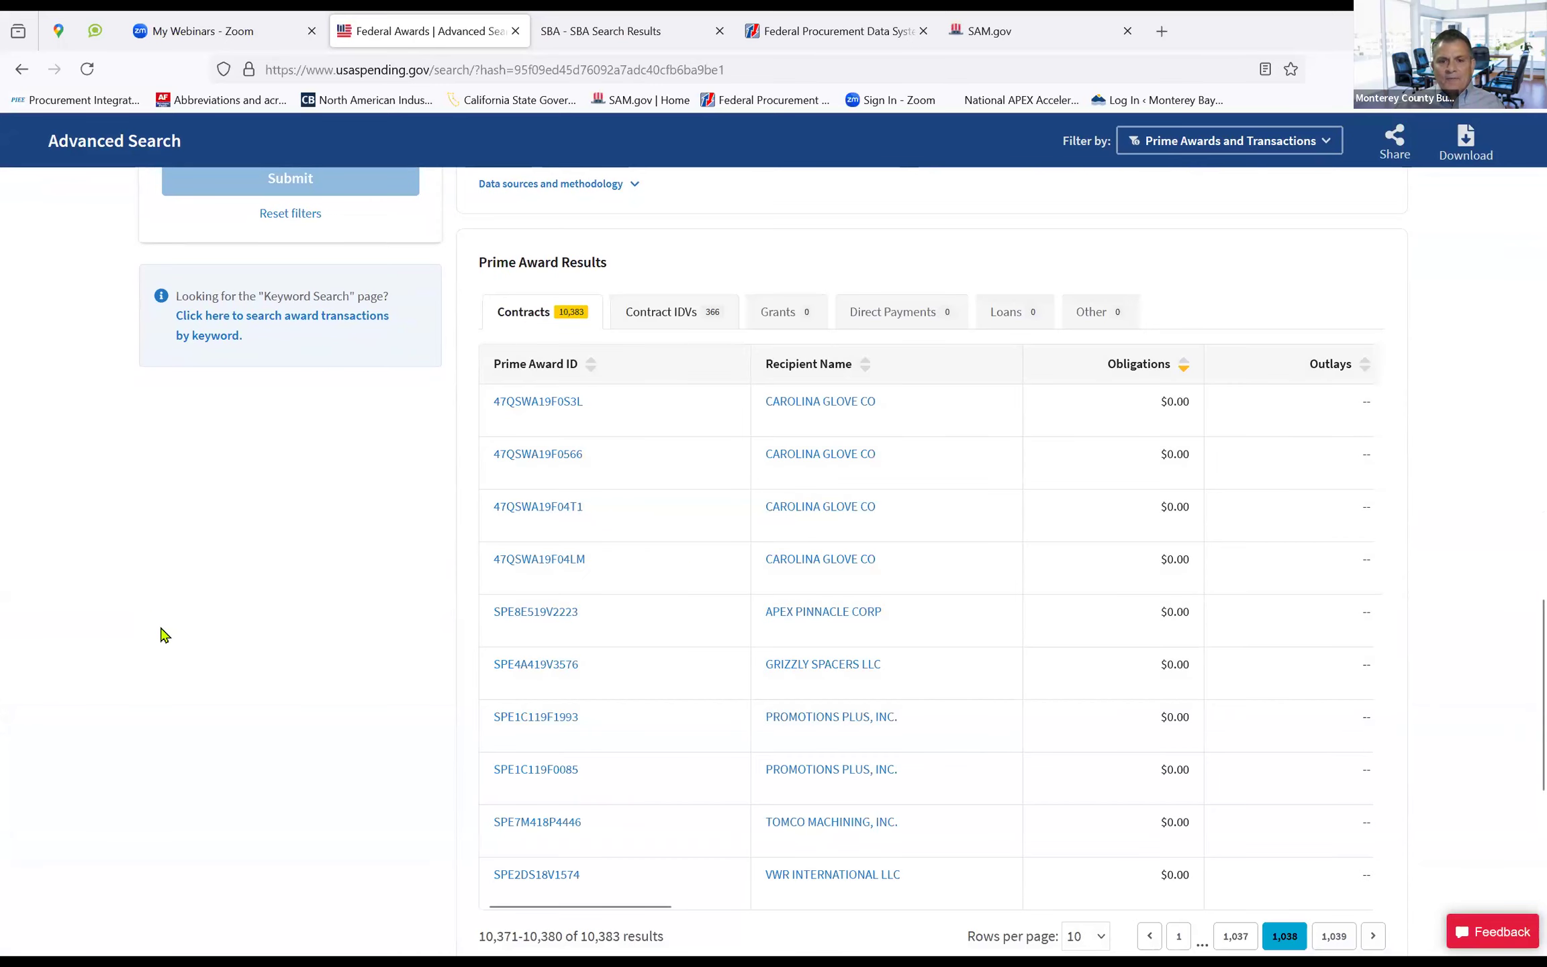
scroll(321, 607, "down", 4)
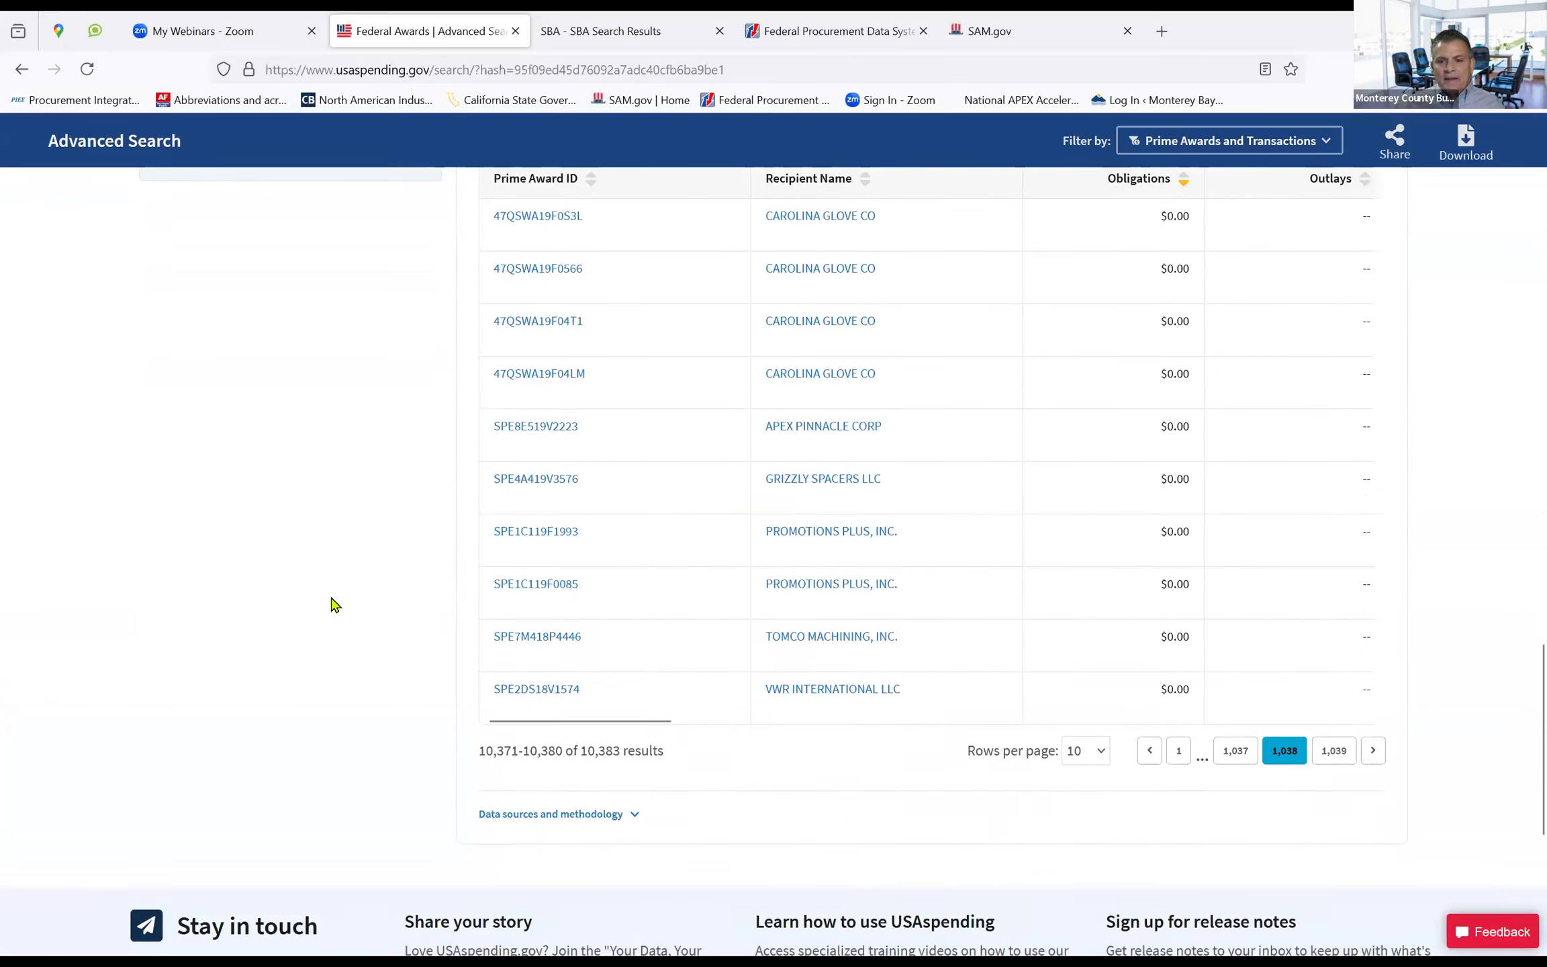
left_click(1150, 650)
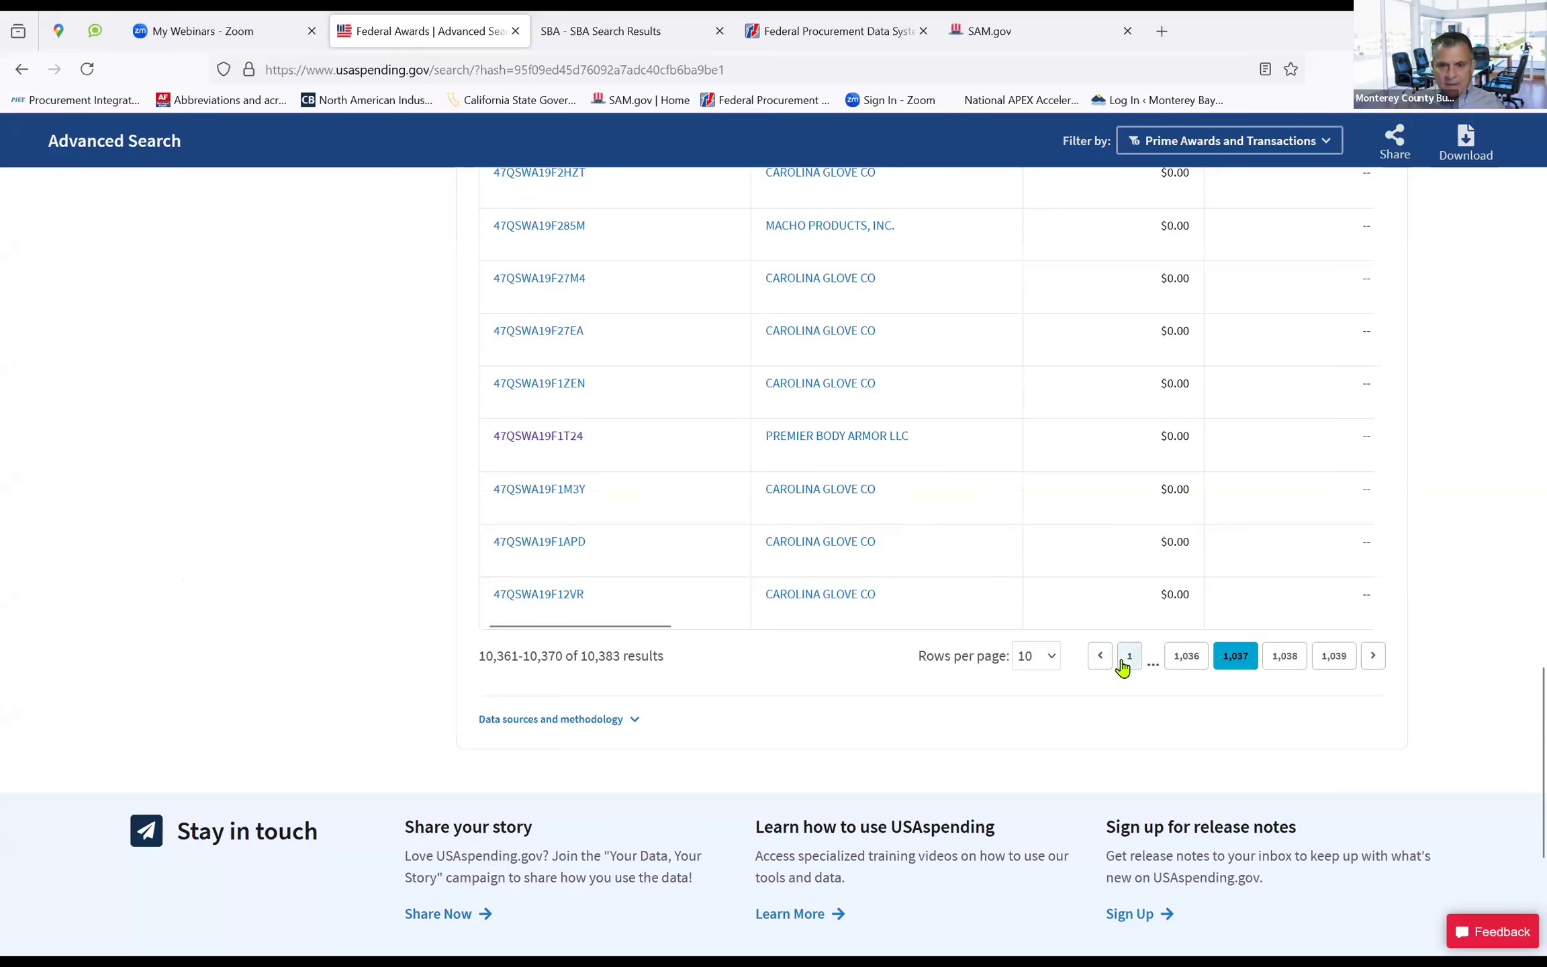
left_click(1101, 657)
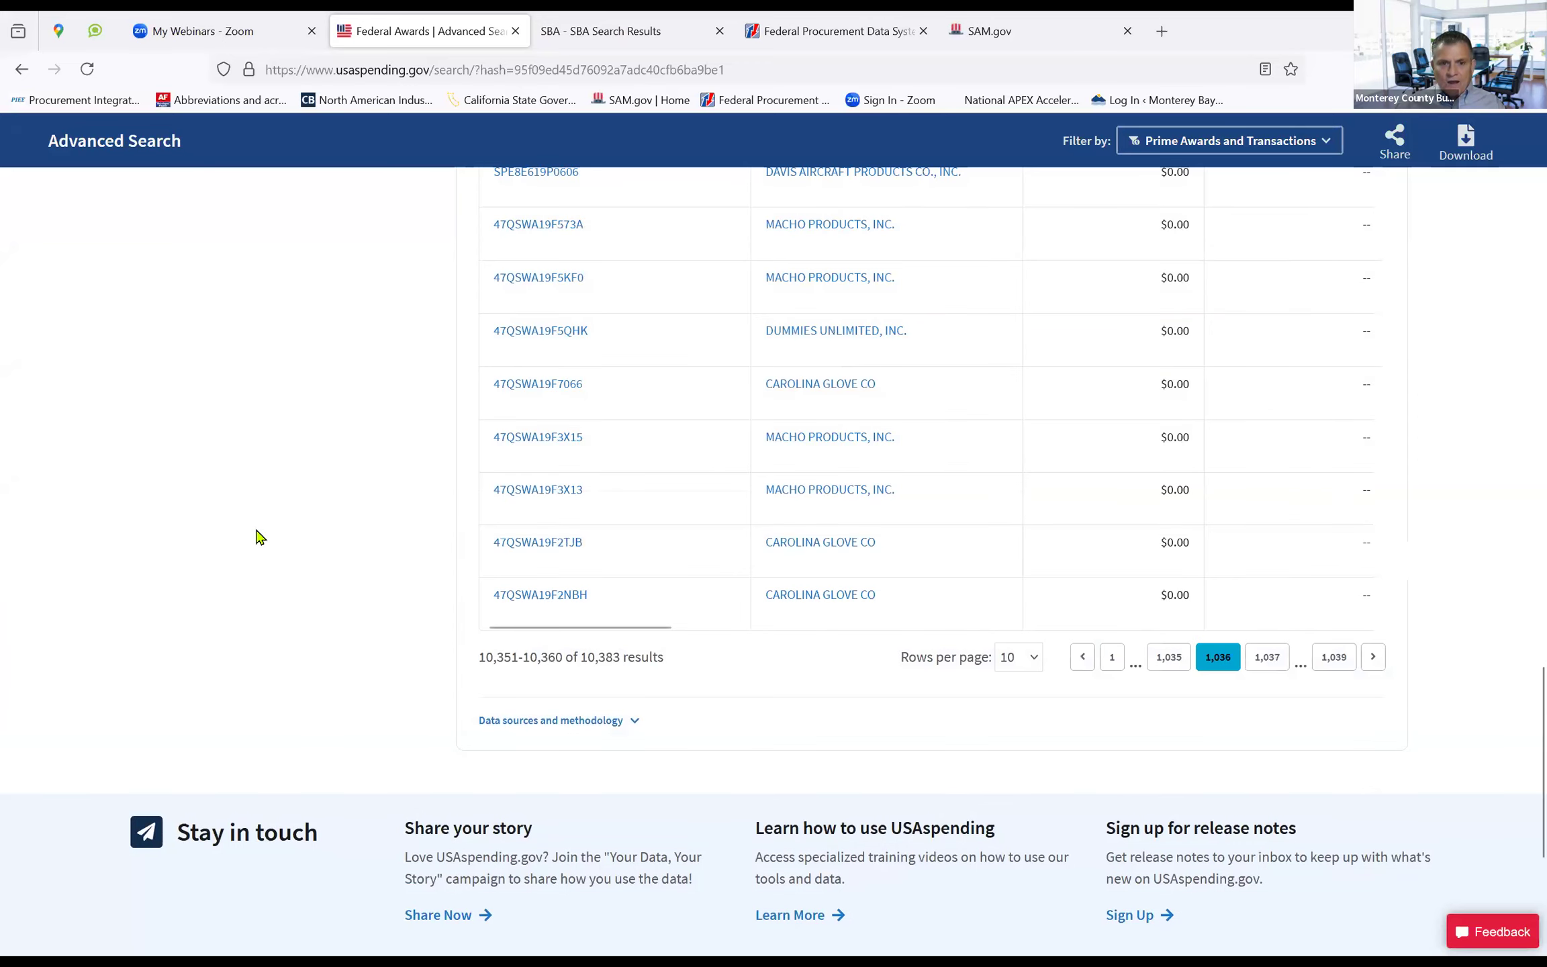
scroll(261, 537, "up", 5)
scroll(261, 538, "up", 1)
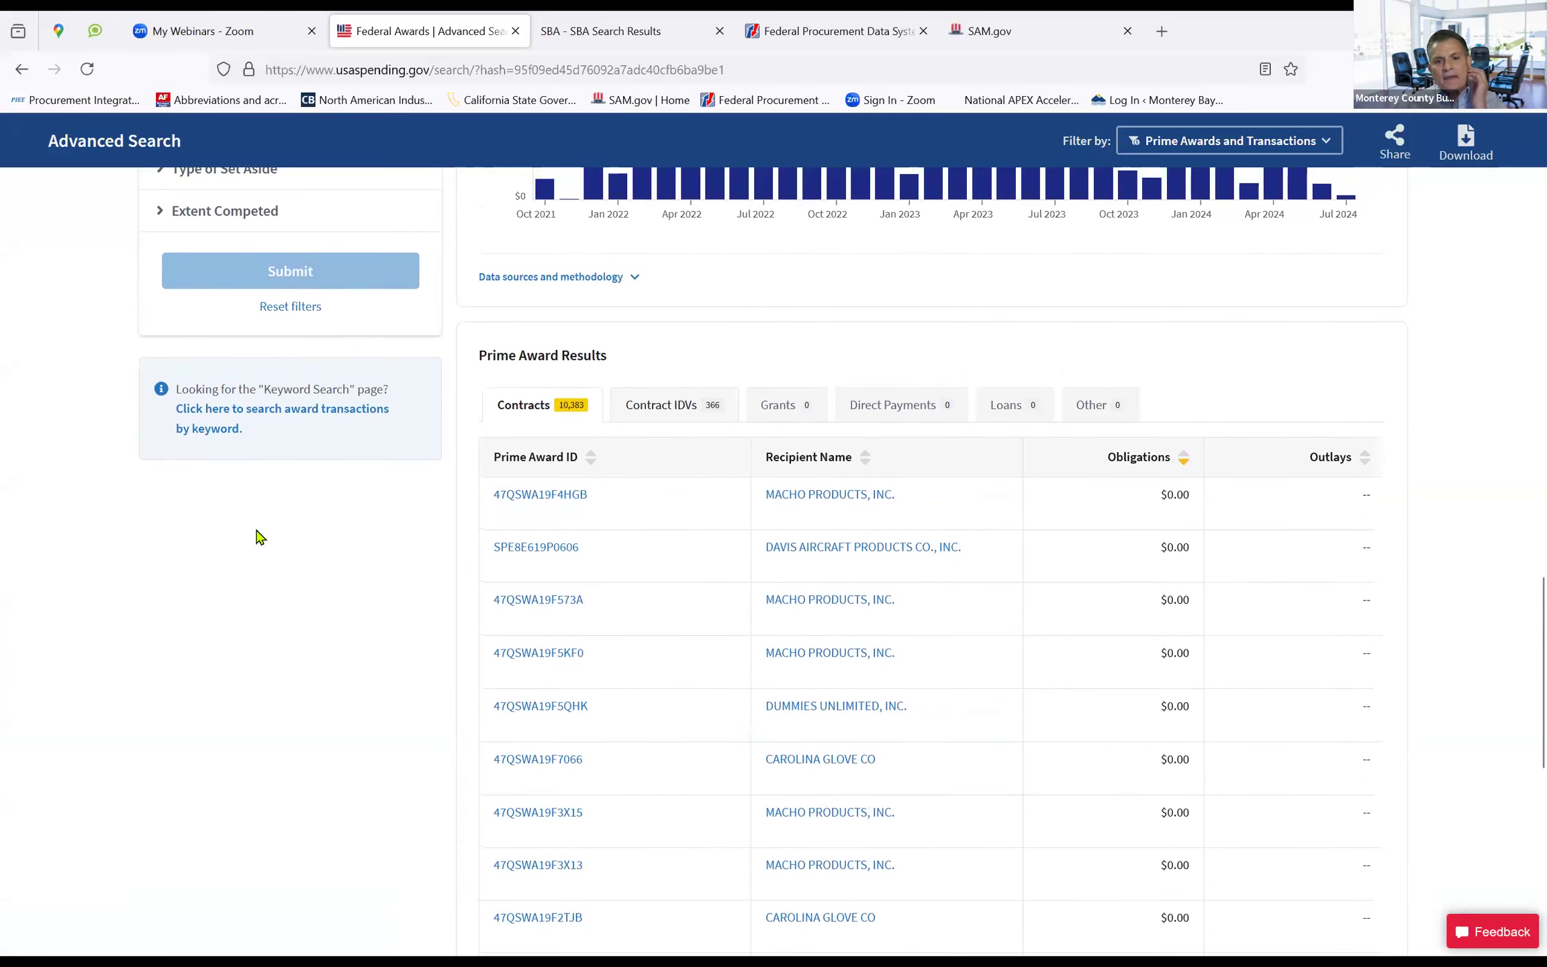
scroll(260, 537, "down", 5)
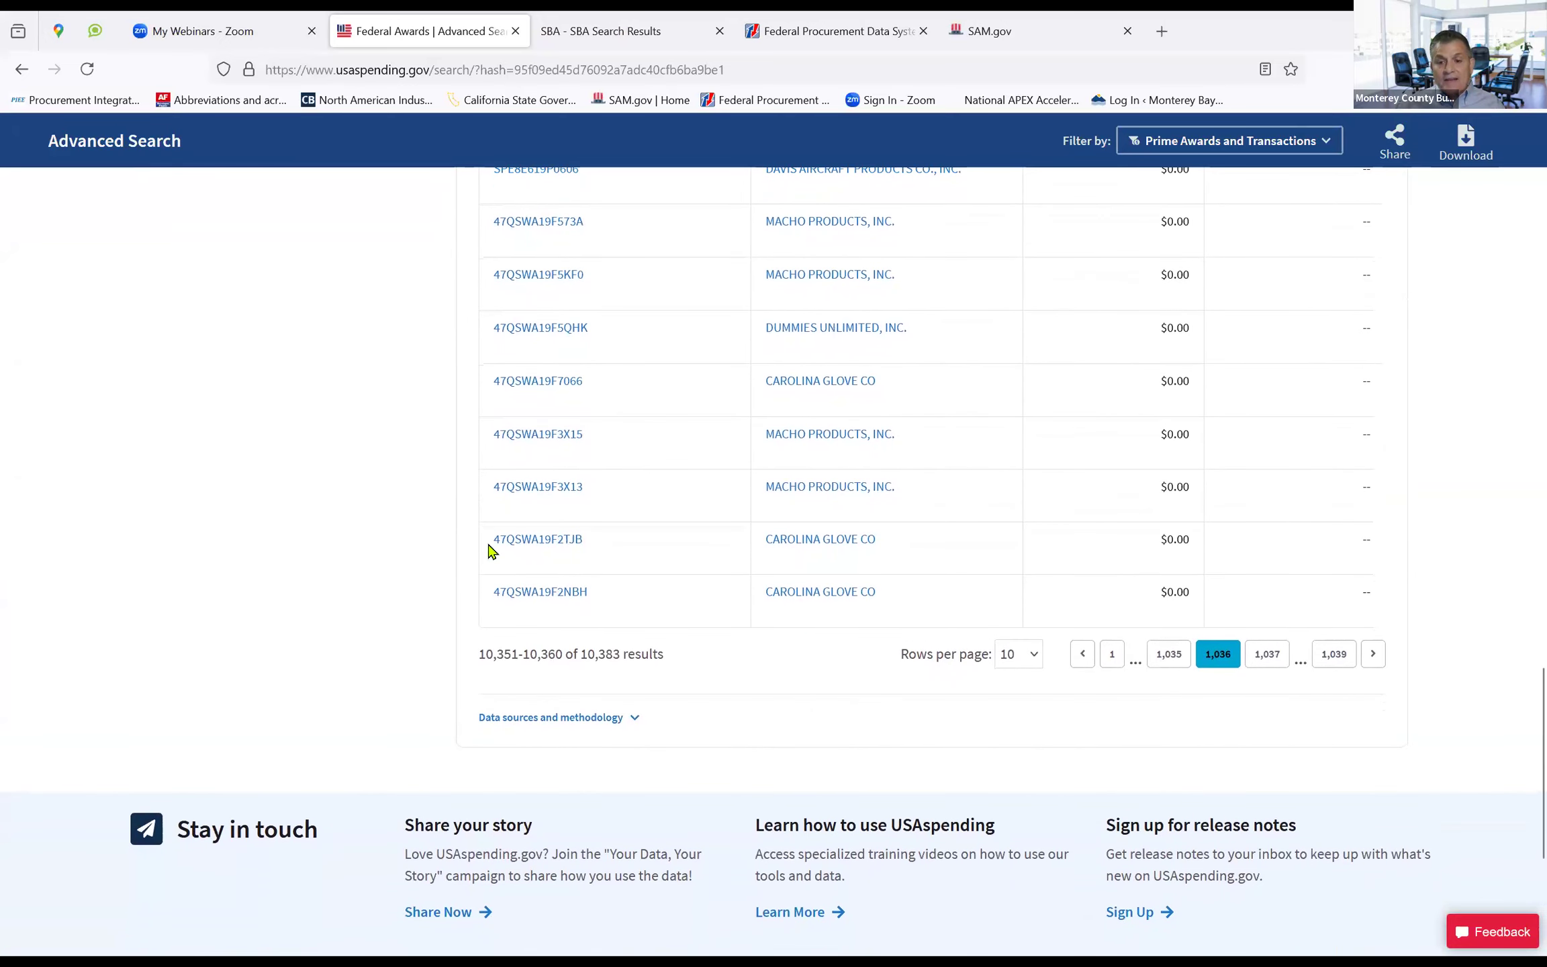
Return to the first page of the contract results and browse the highest-obligation awards forward to page 6
left_click(1111, 655)
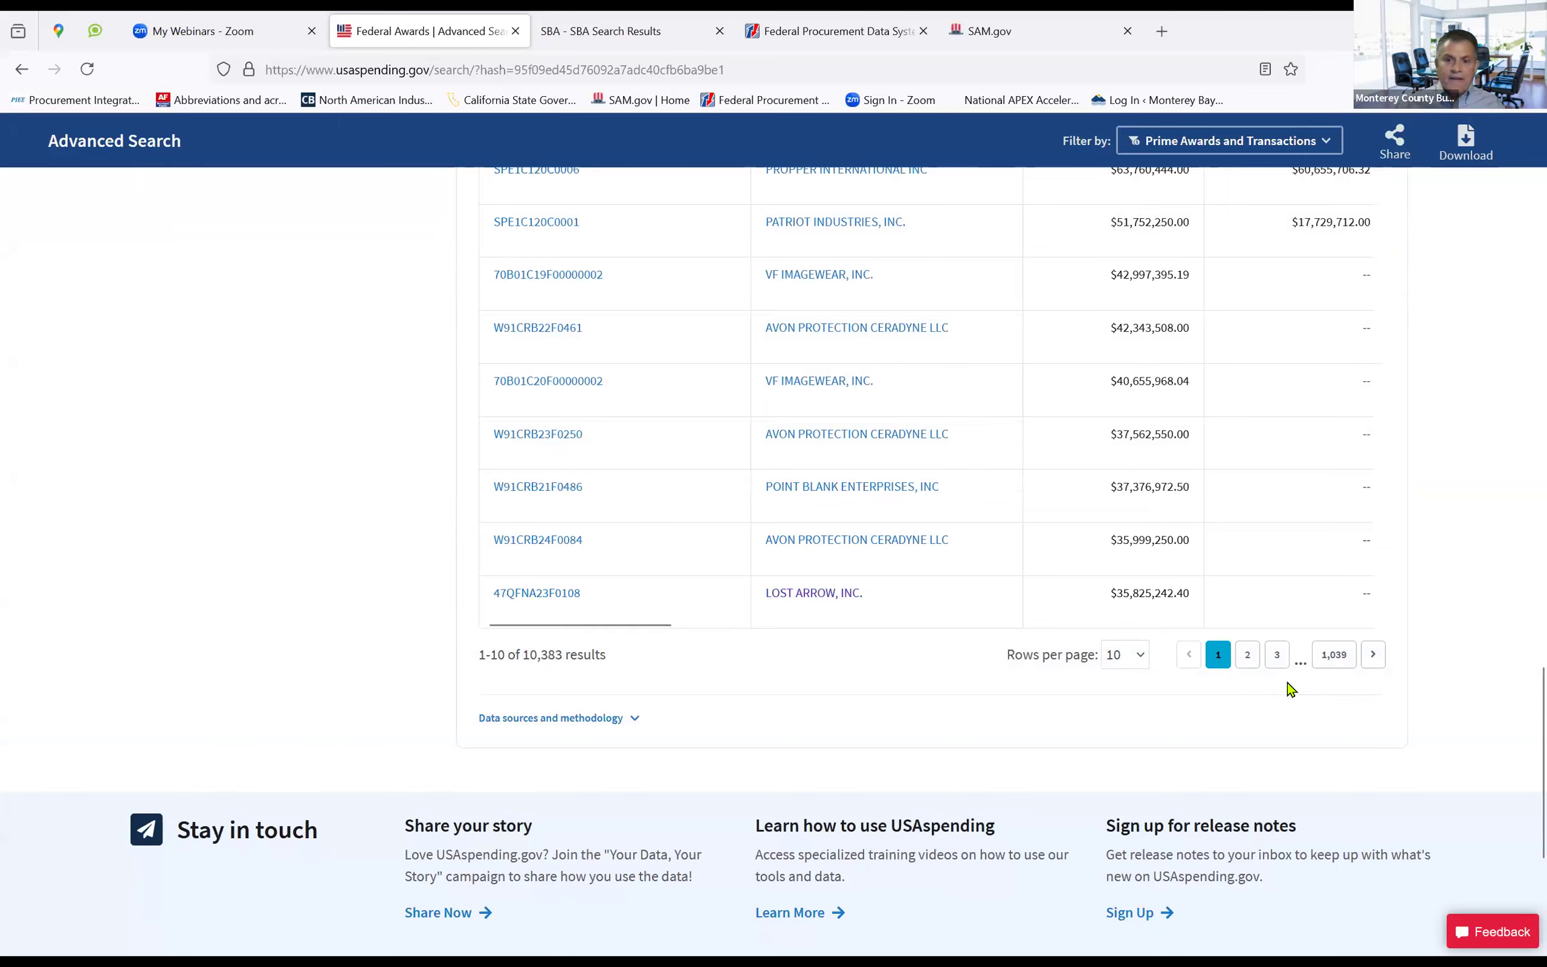
left_click(1373, 657)
left_click(1373, 658)
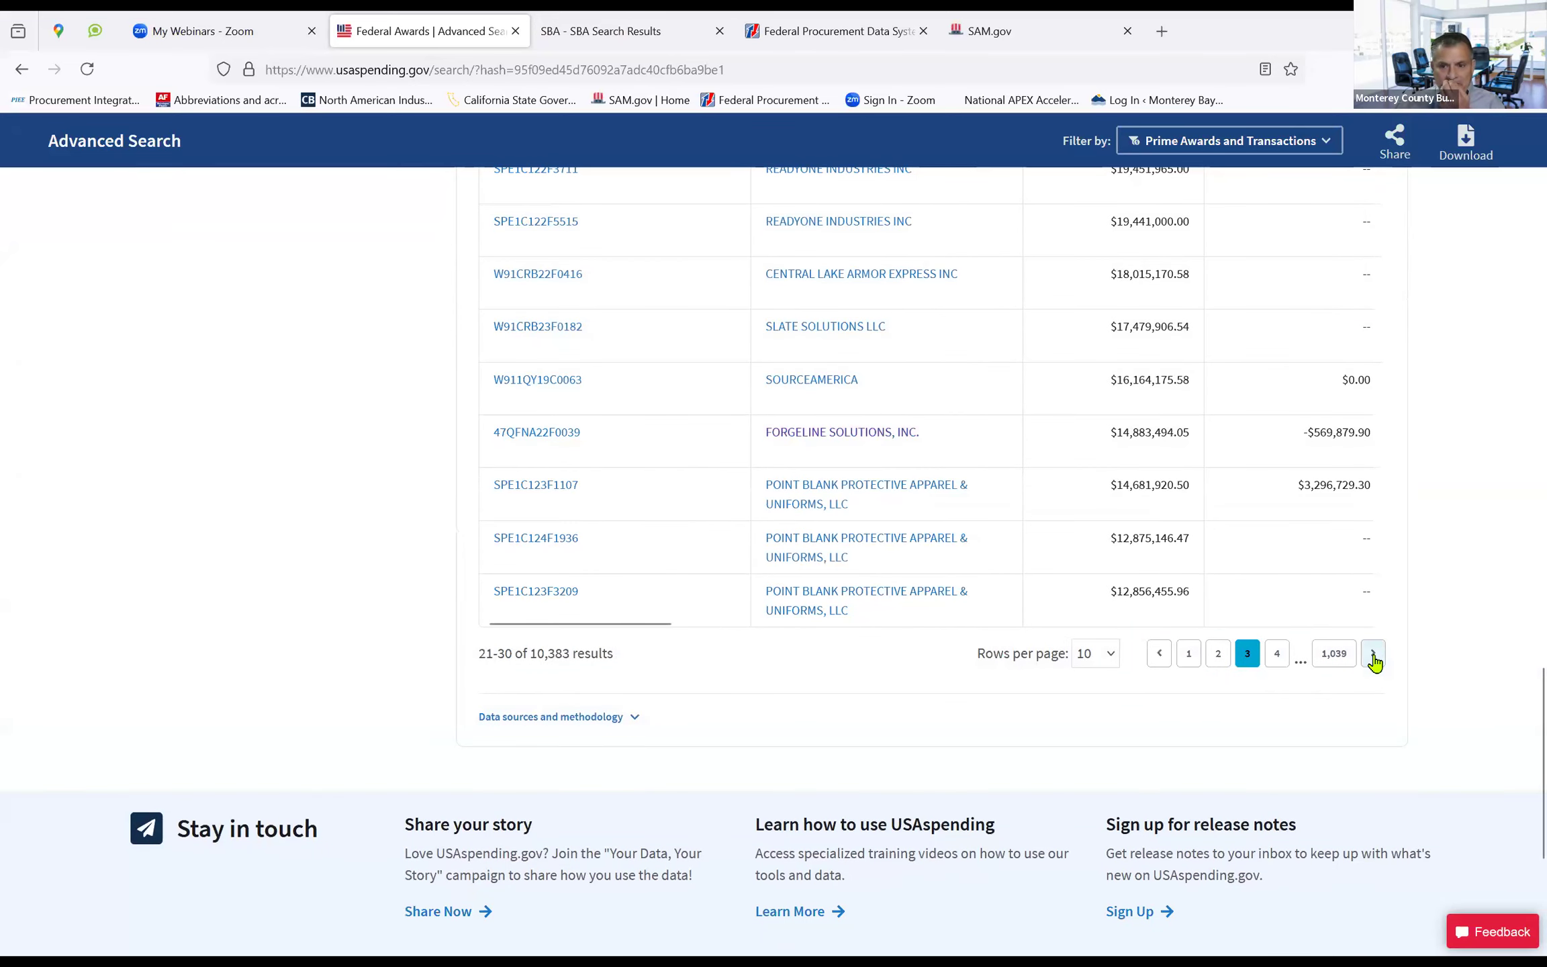
left_click(1373, 657)
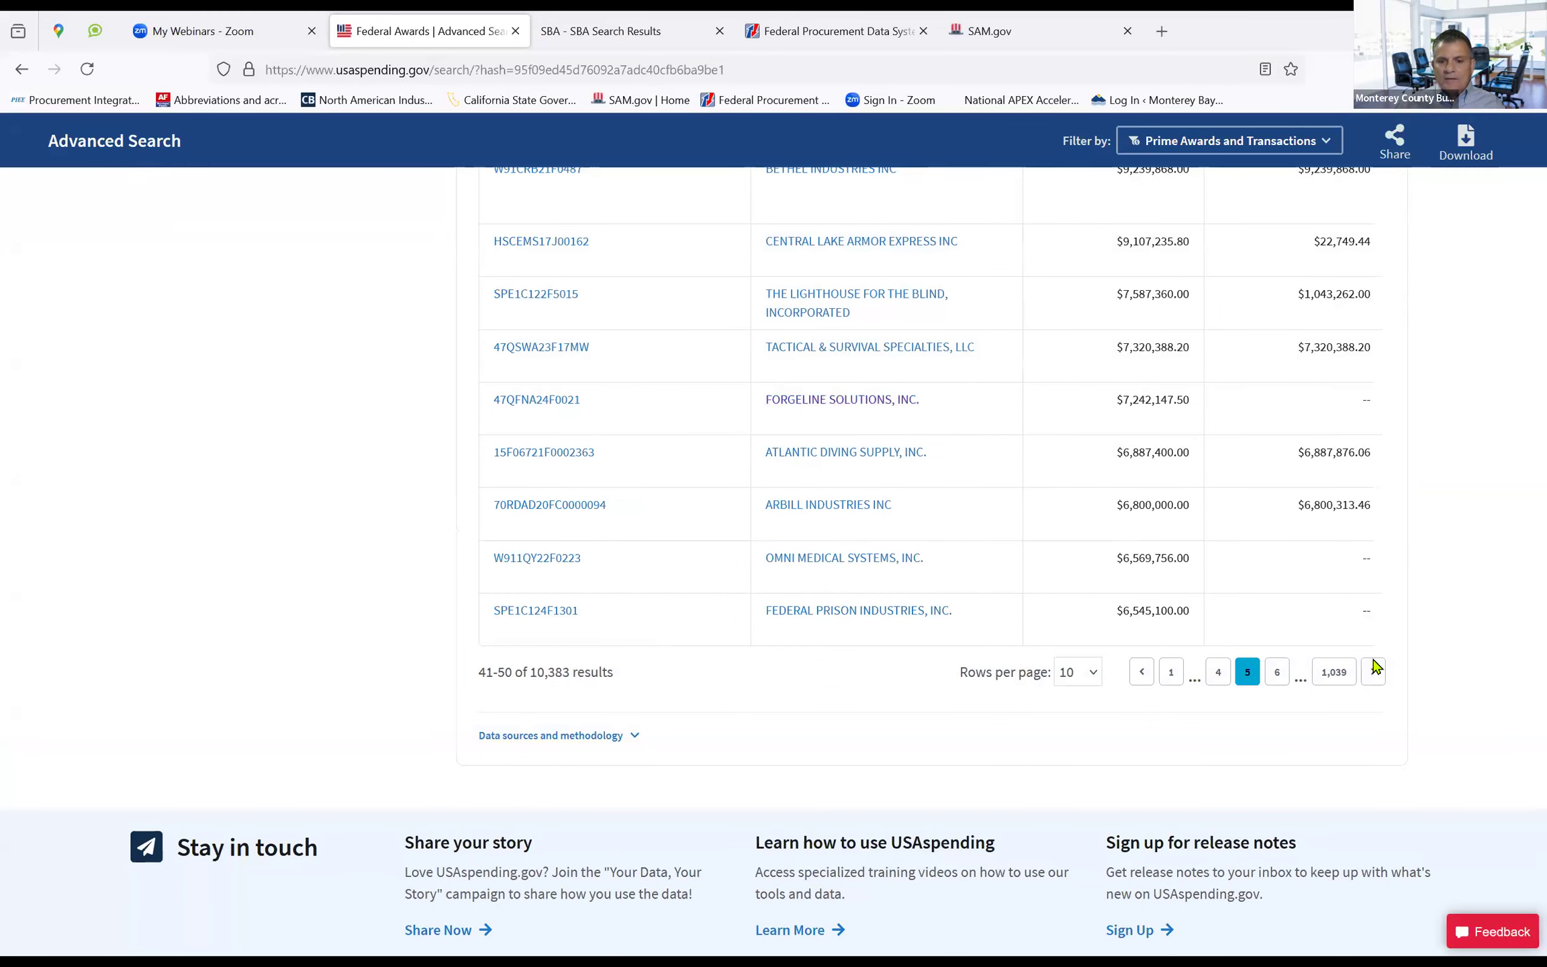
left_click(1373, 670)
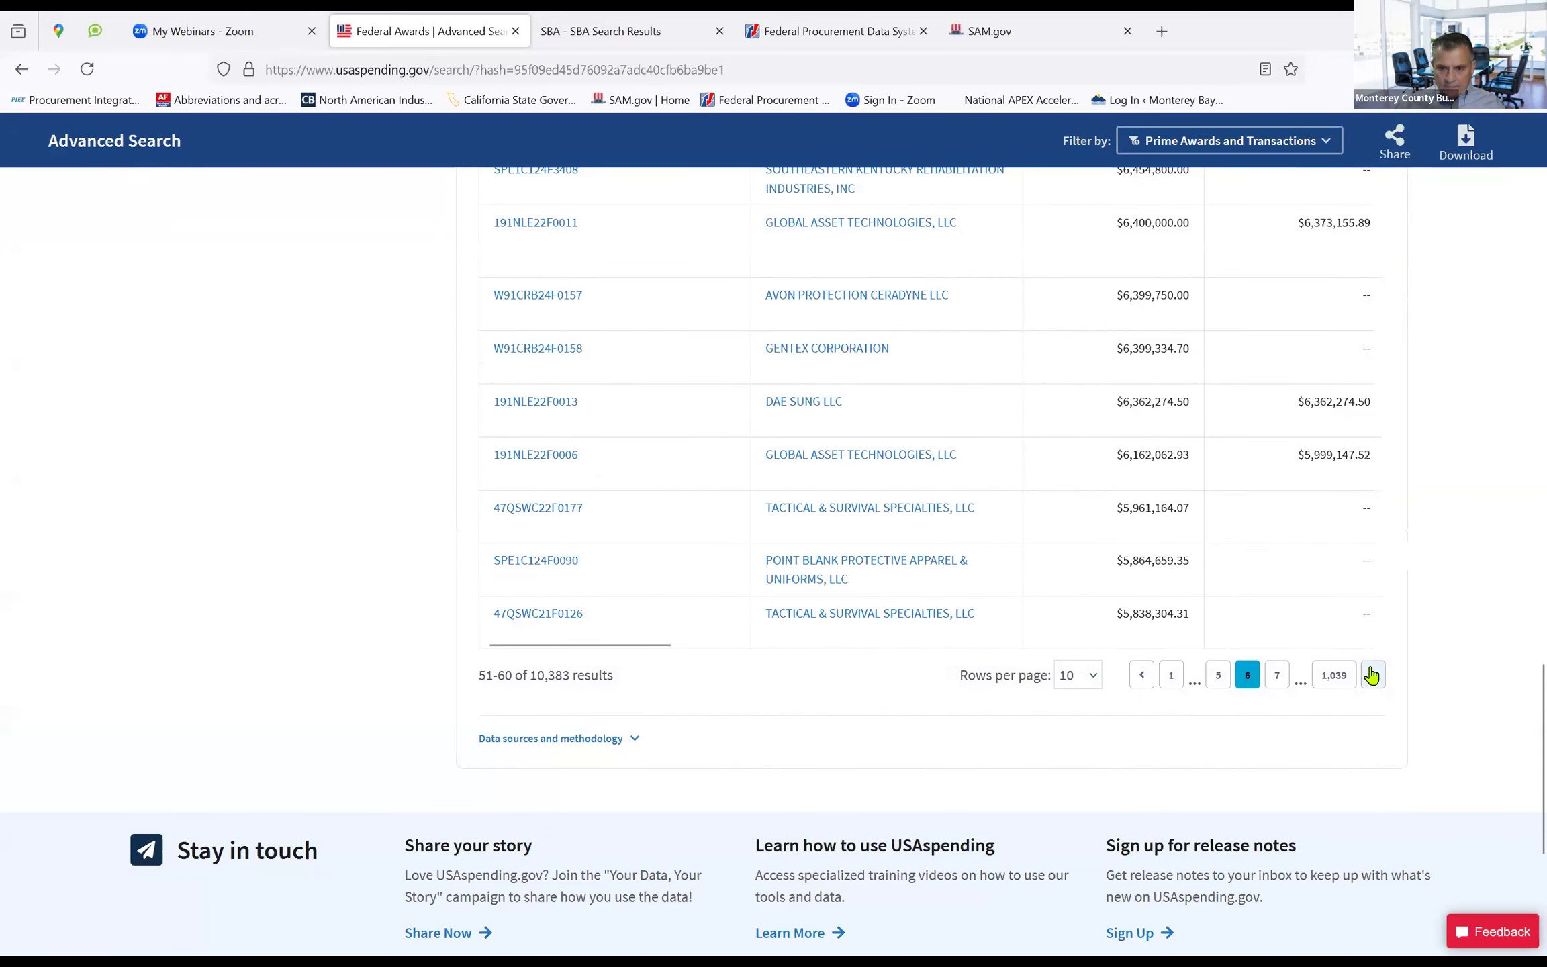
Open the recipient profile of TACTICAL & SURVIVAL SPECIALTIES, LLC and review its details, transactions over time and top five awarding agencies
left_click(840, 509)
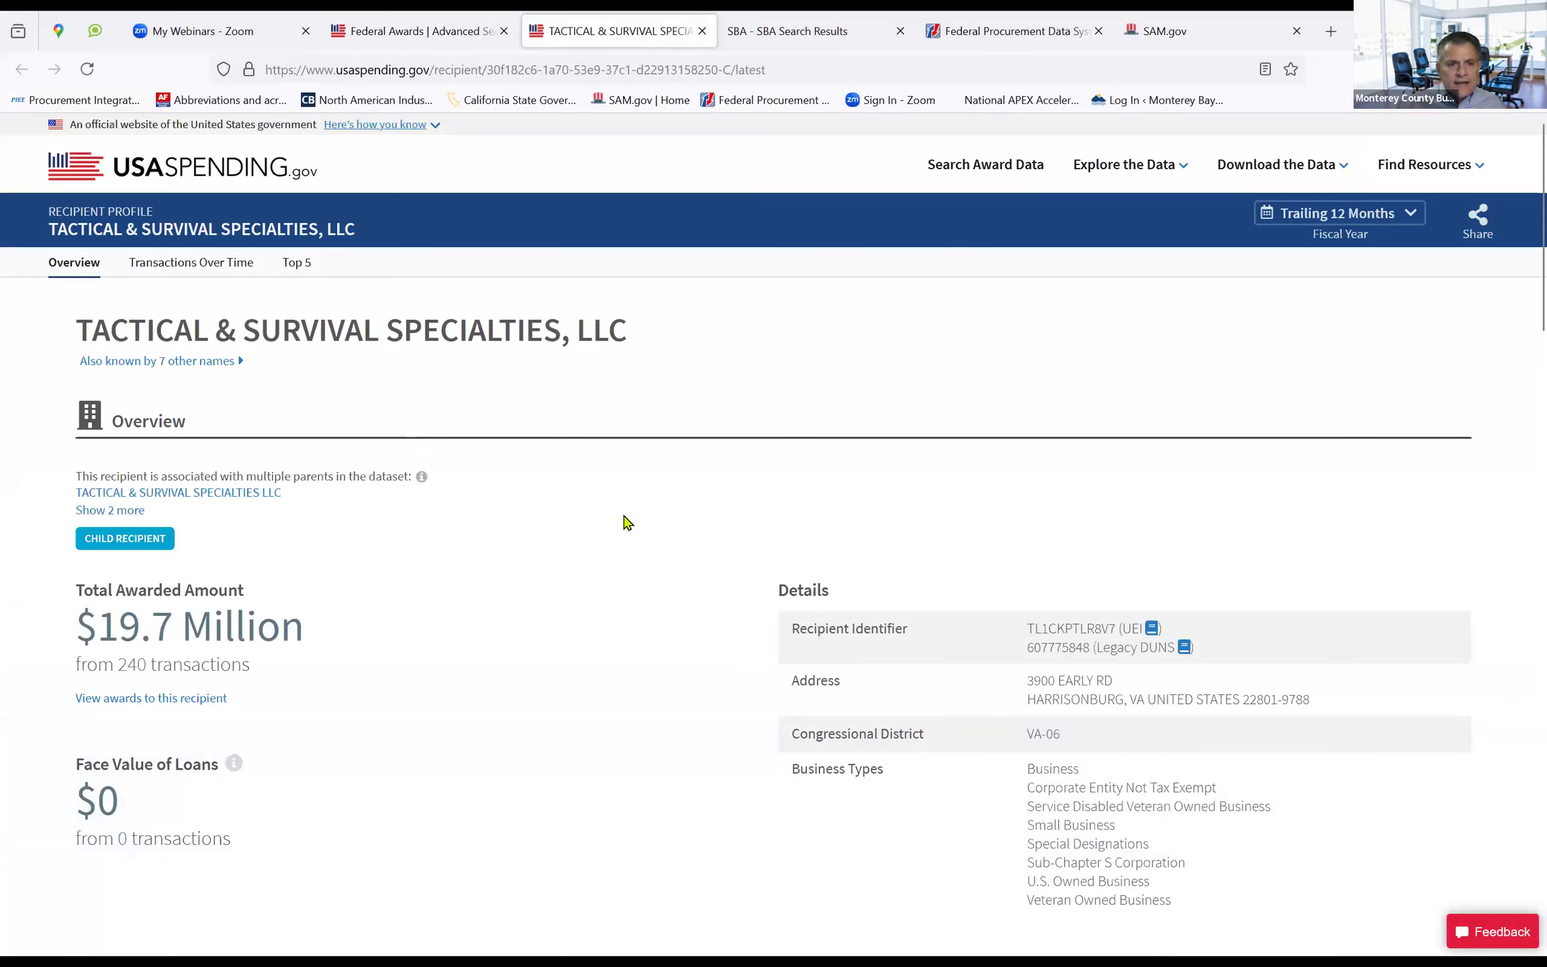
scroll(625, 522, "down", 5)
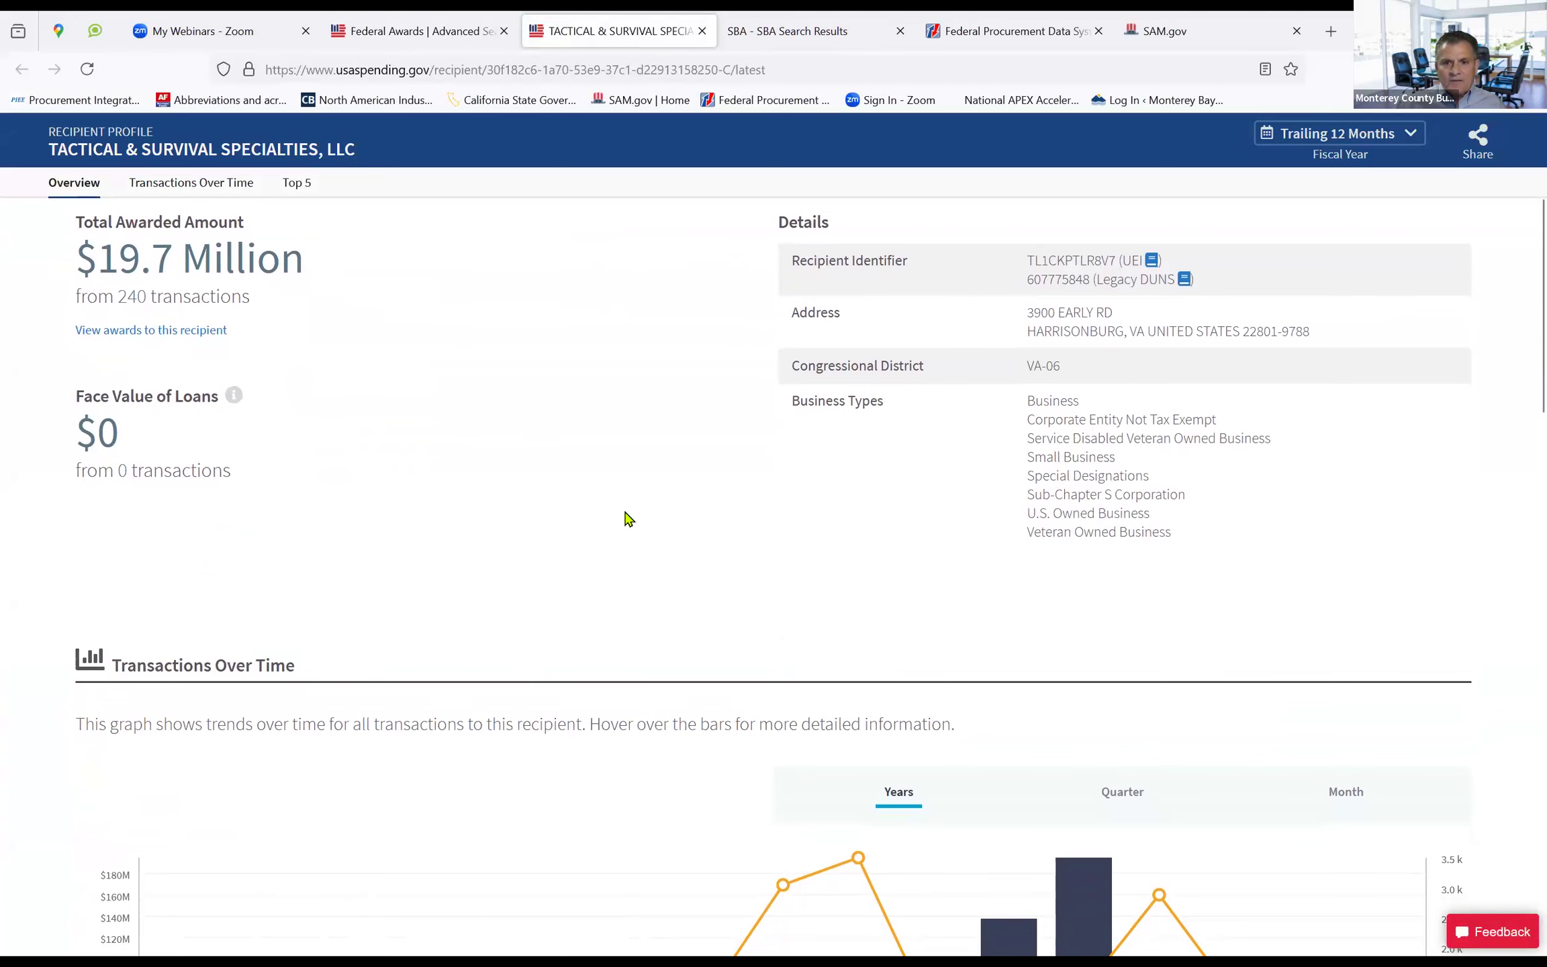
scroll(628, 518, "down", 8)
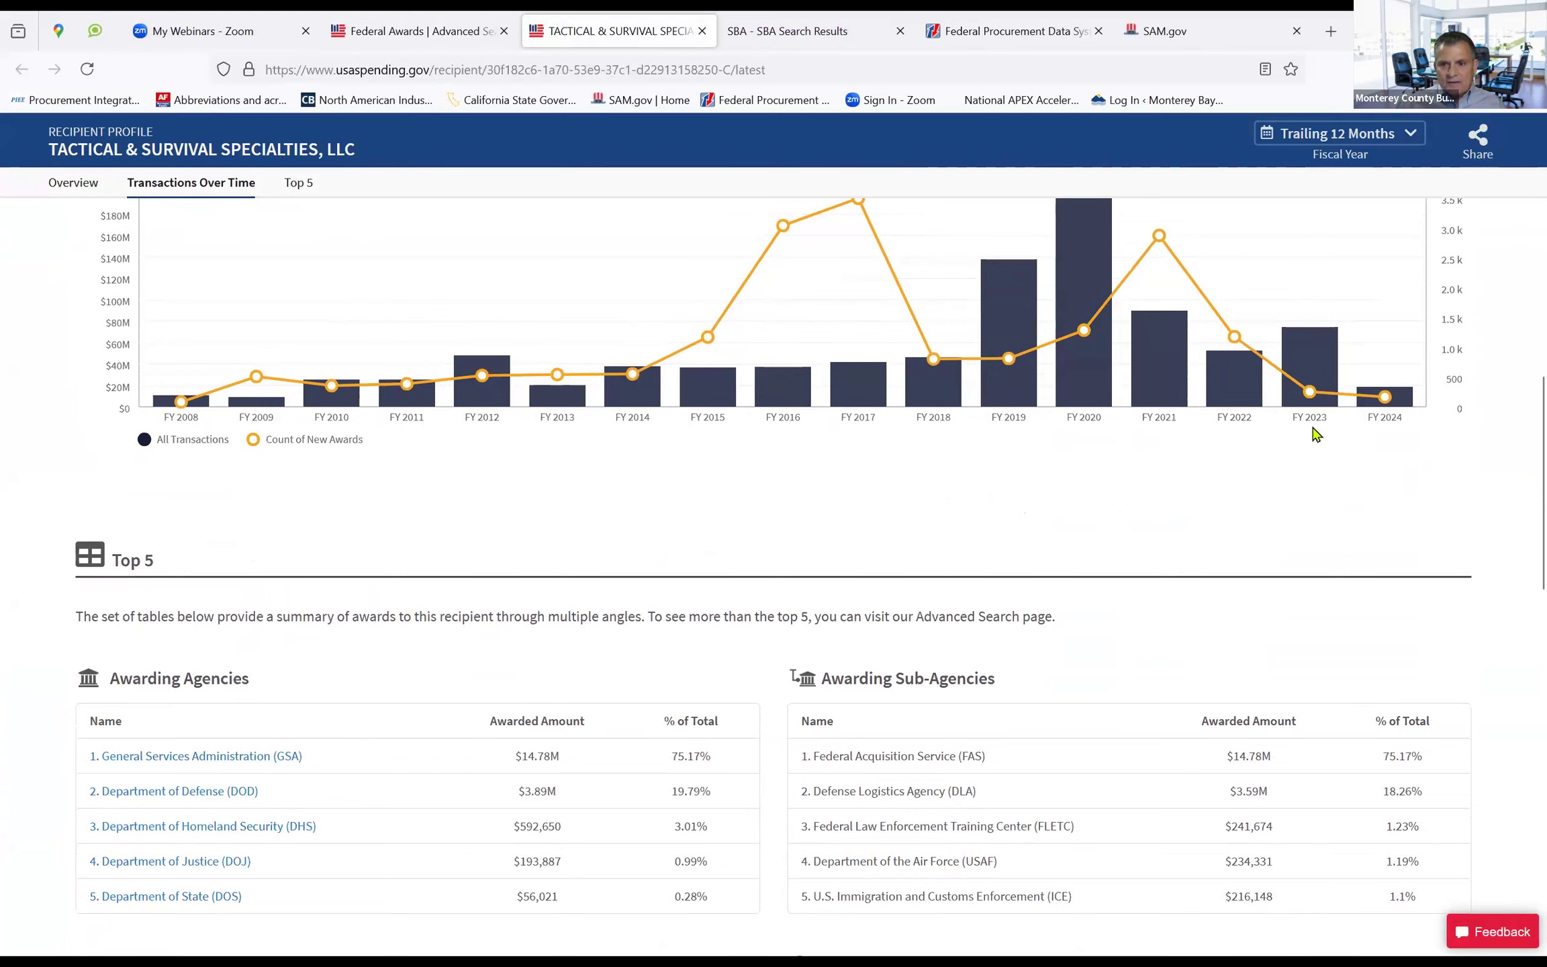
scroll(24, 628, "down", 4)
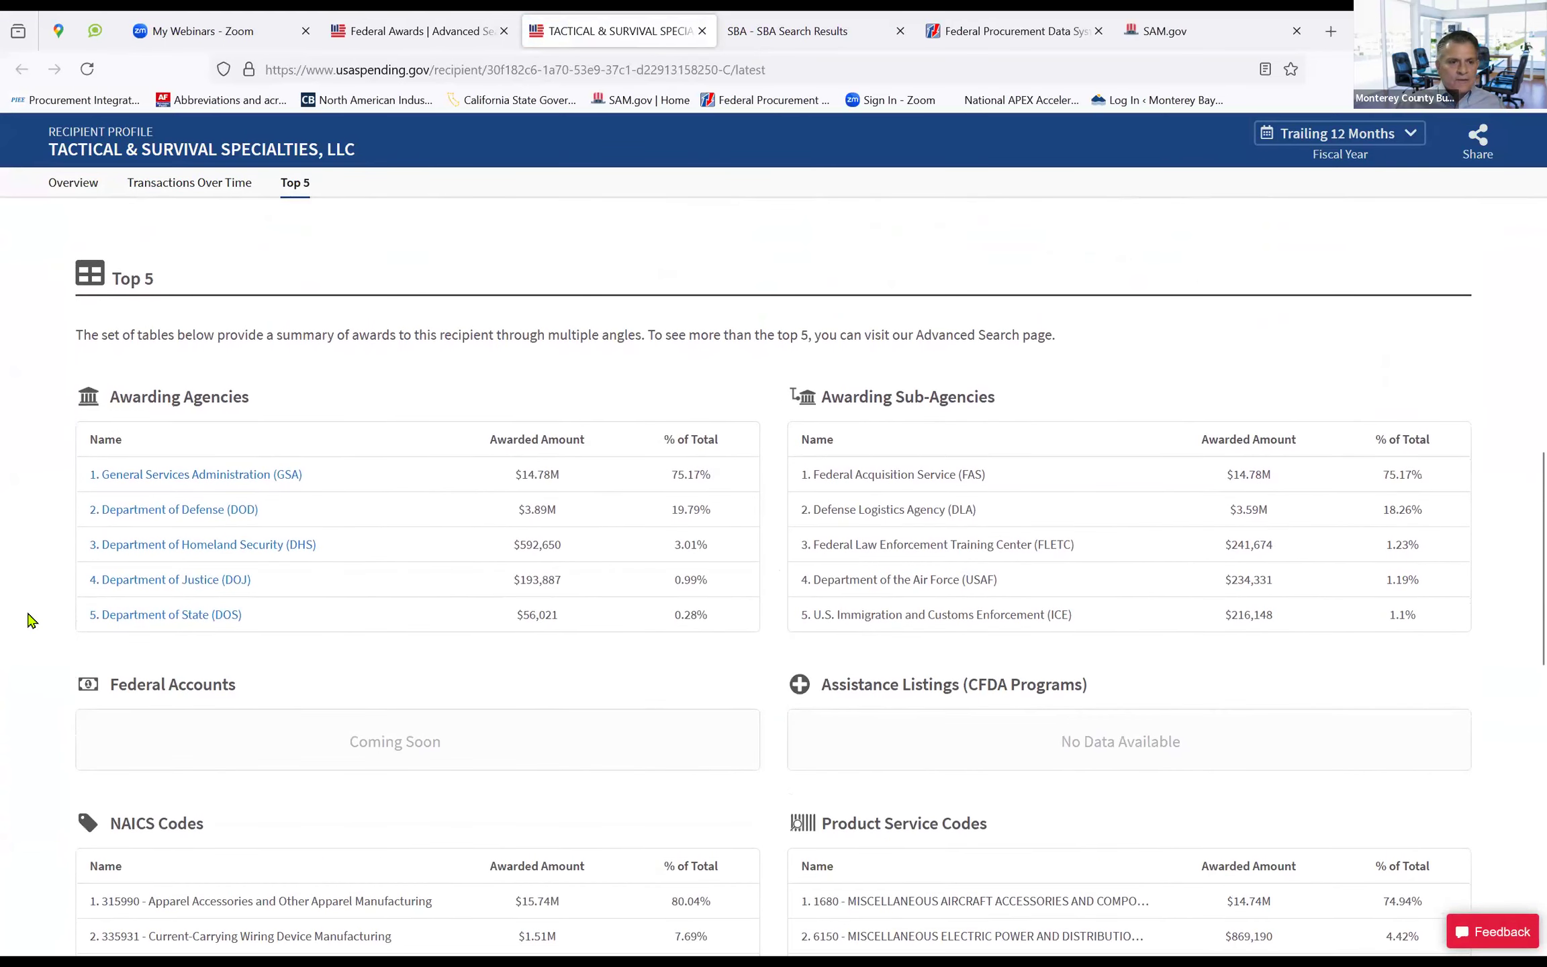
Review the recipient's top five NAICS codes, product service codes and states, and close its profile
scroll(27, 621, "down", 1)
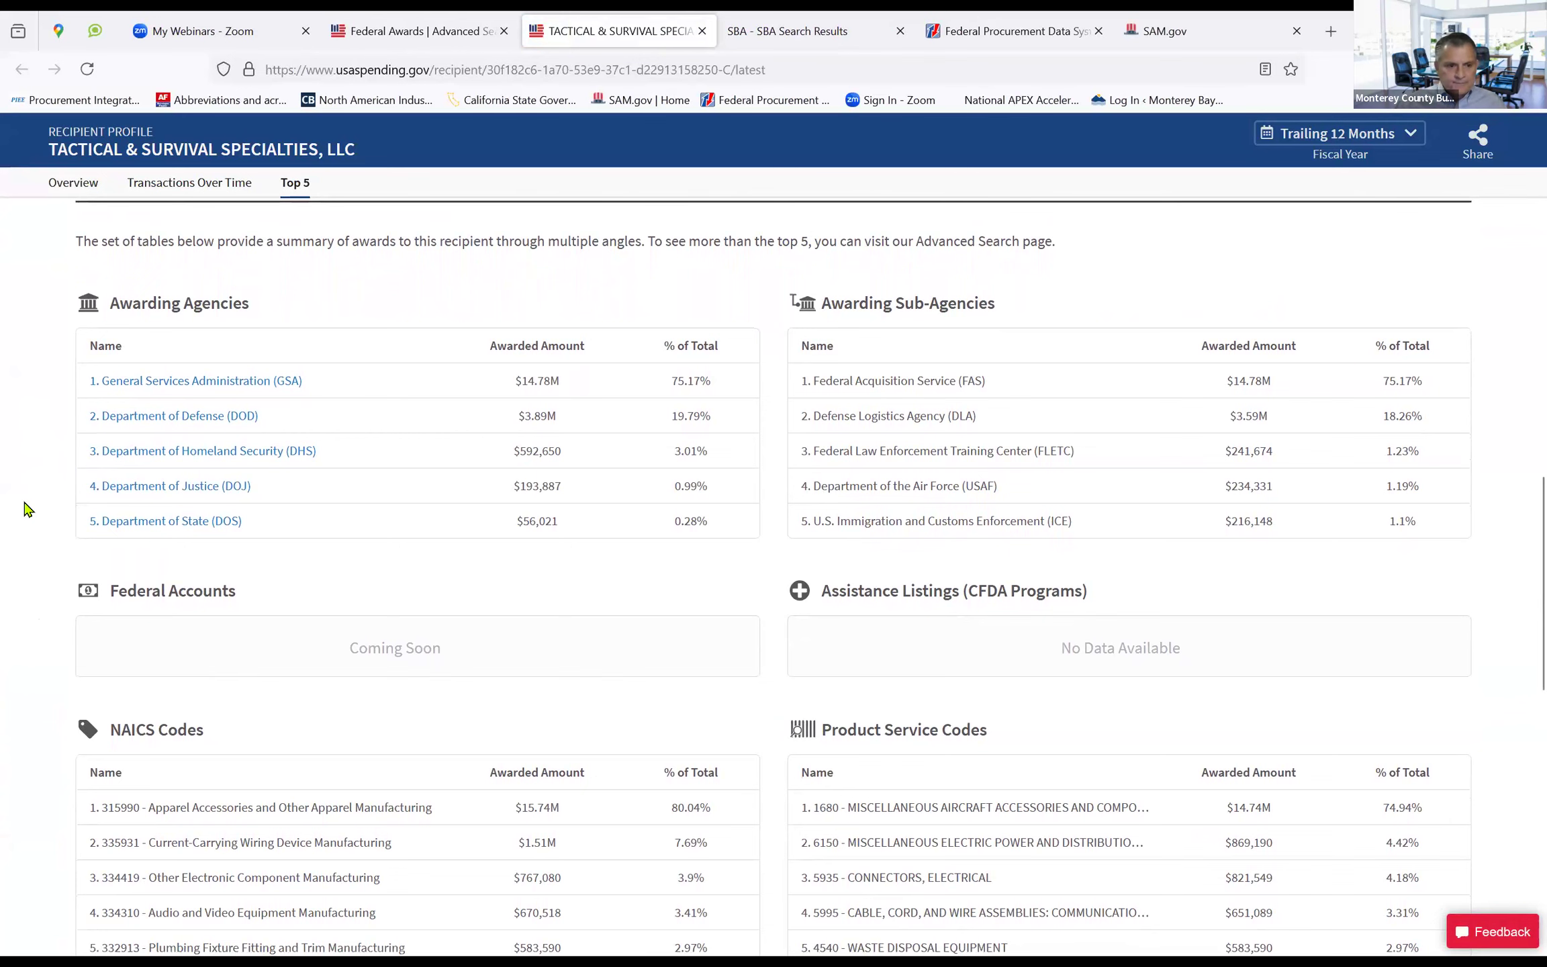
scroll(27, 509, "down", 5)
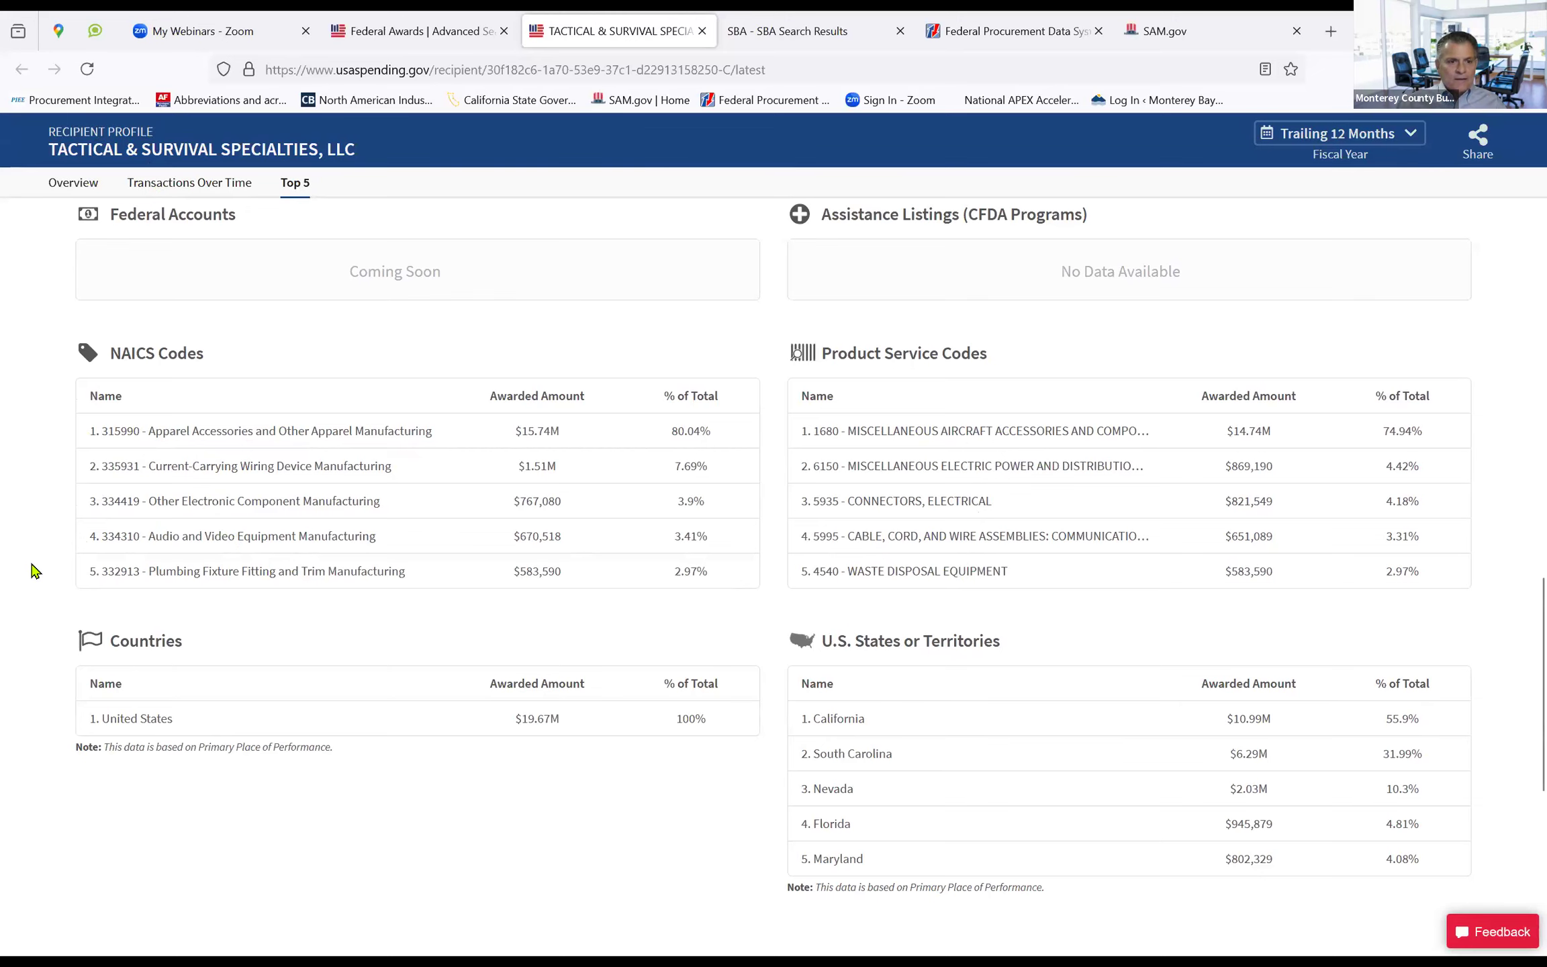
scroll(35, 571, "up", 8)
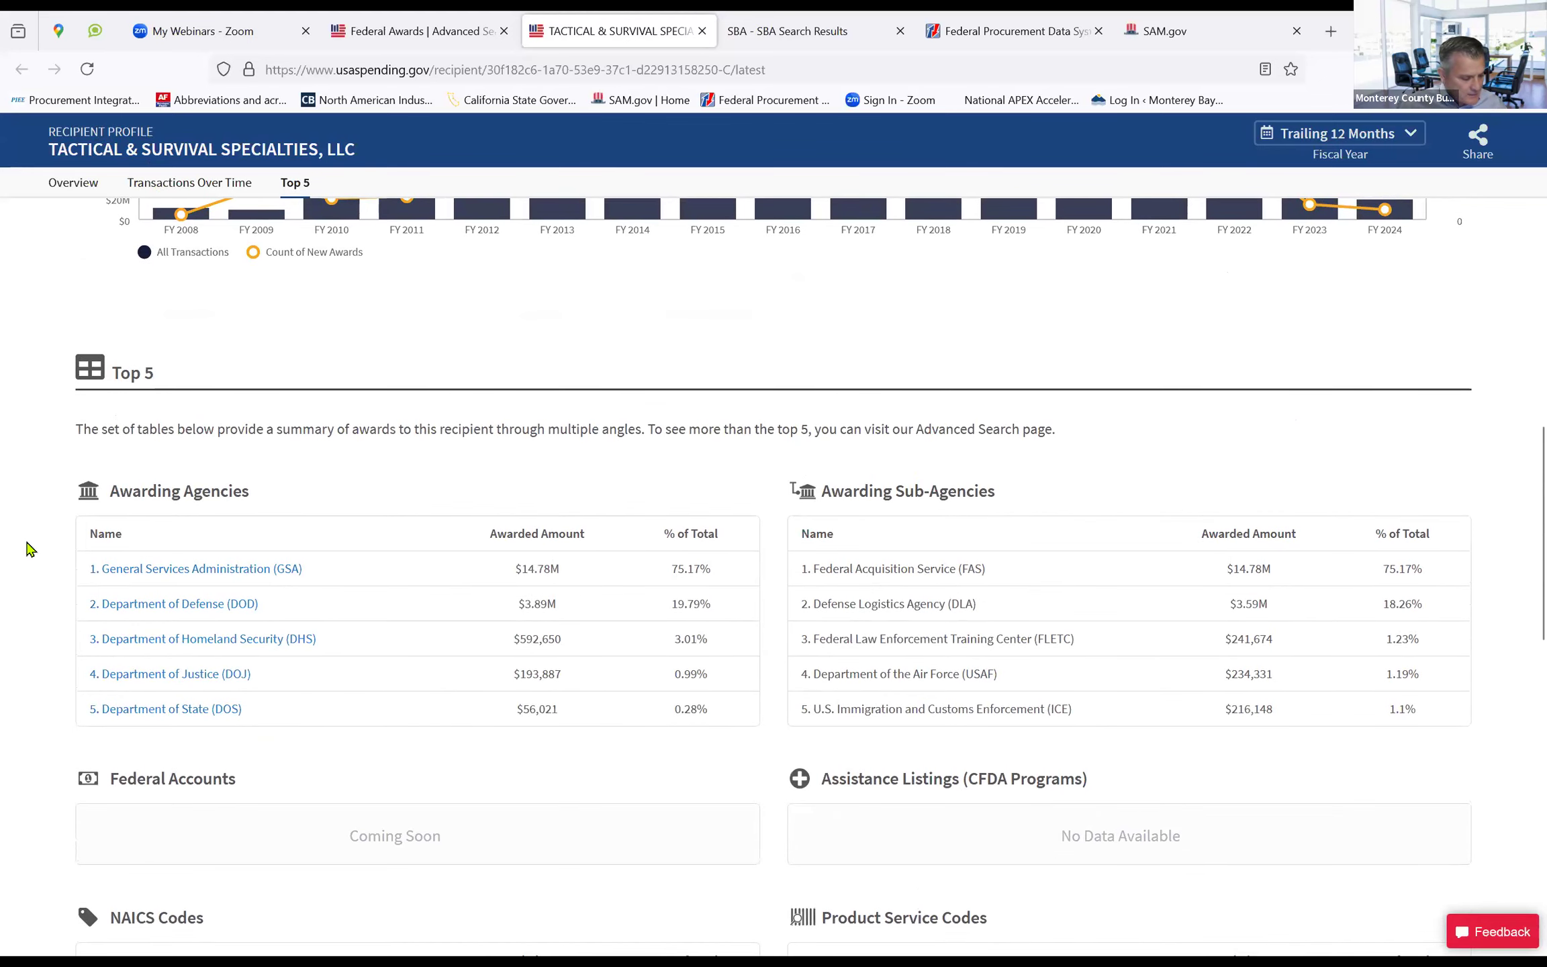
scroll(27, 549, "up", 15)
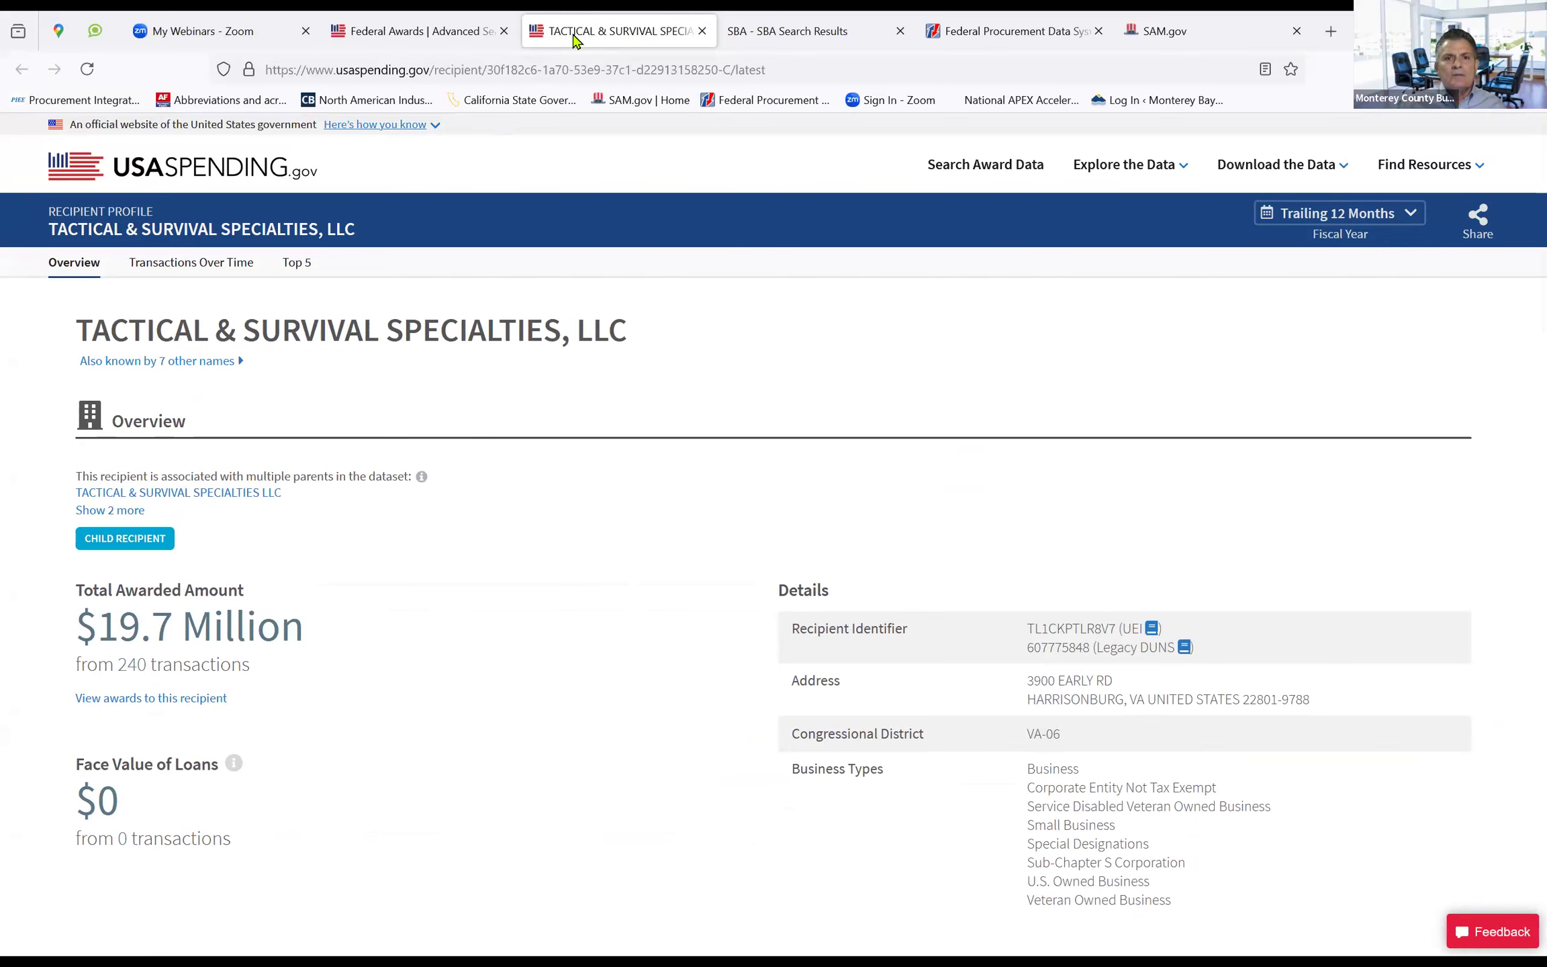
left_click(702, 31)
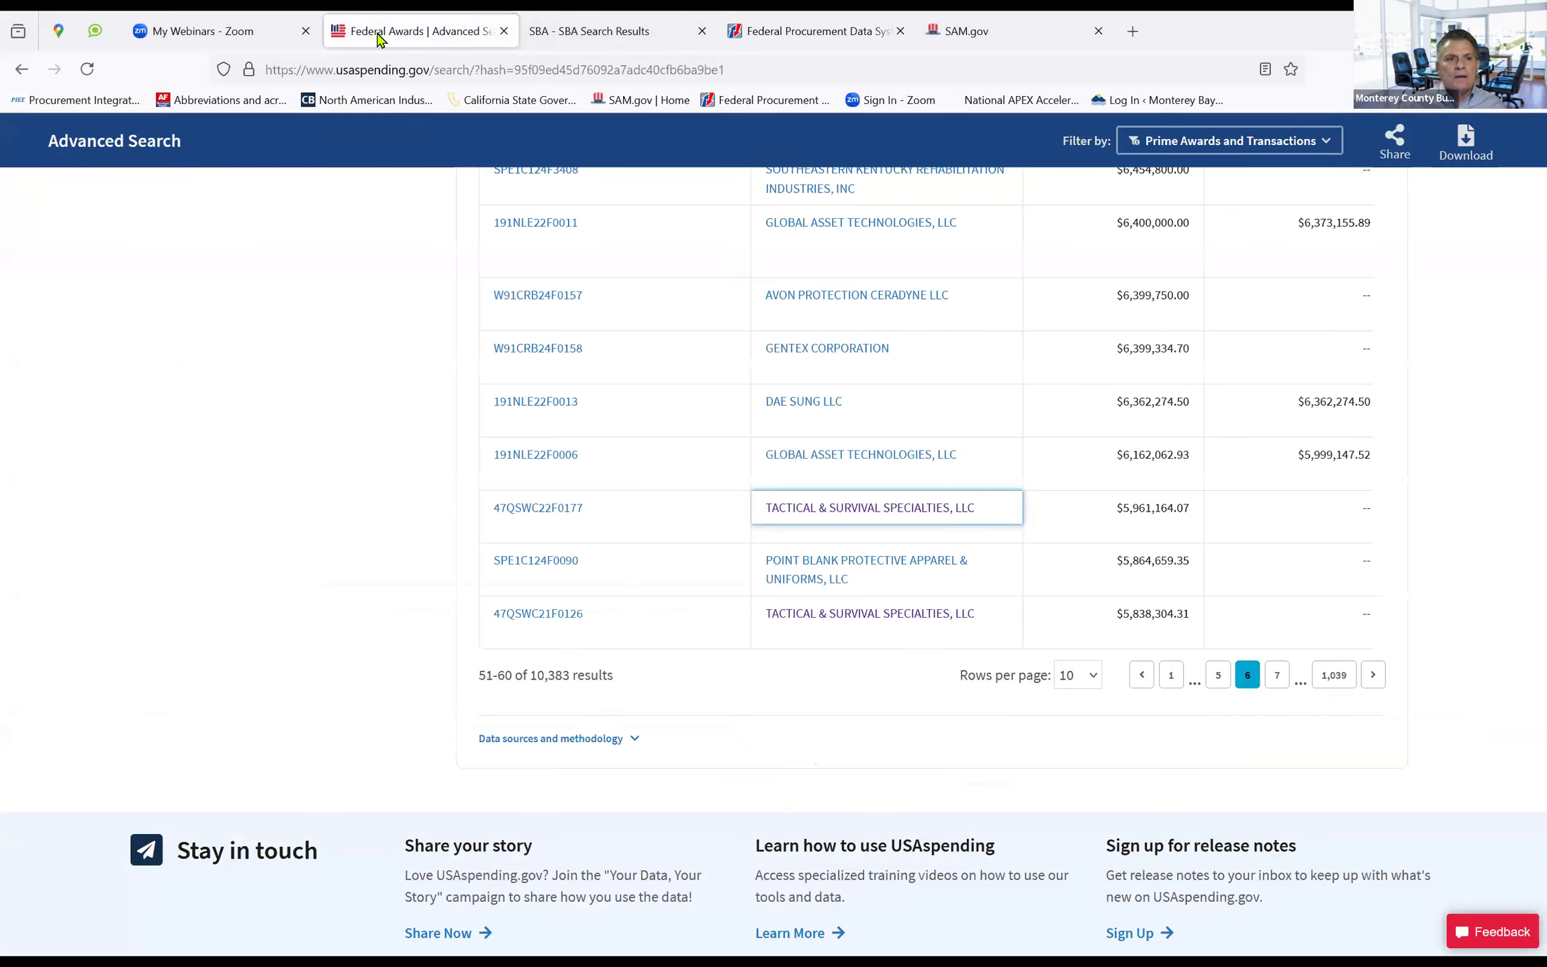
Return to the NAICS filter of the award search and clear its code search text
scroll(118, 521, "up", 15)
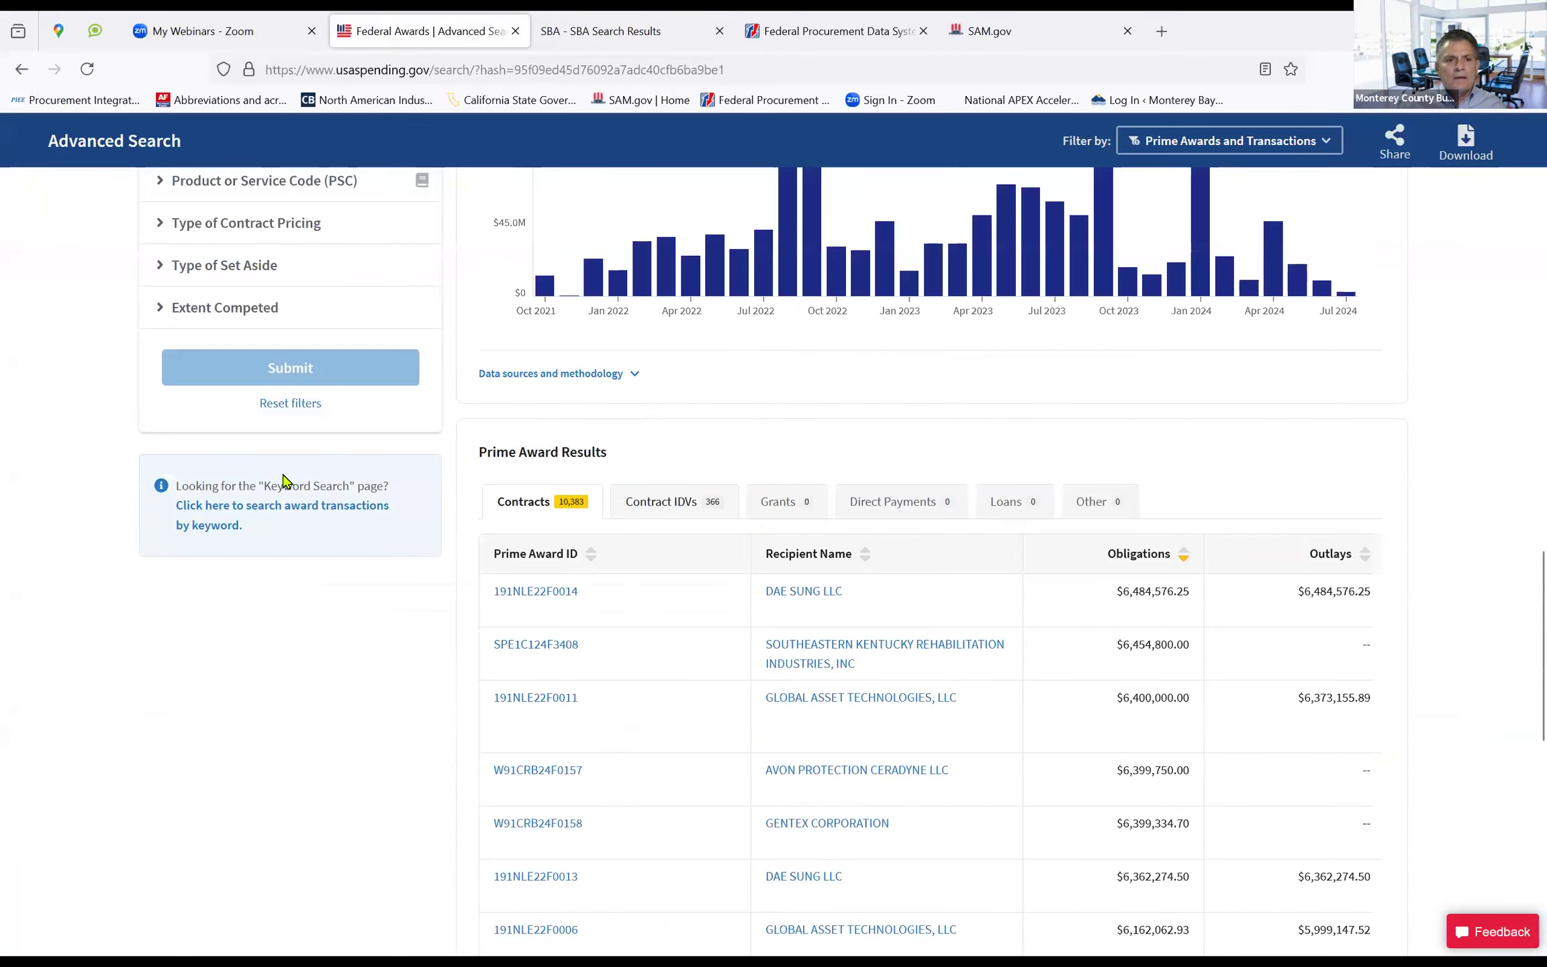
scroll(97, 502, "up", 8)
scroll(94, 501, "down", 8)
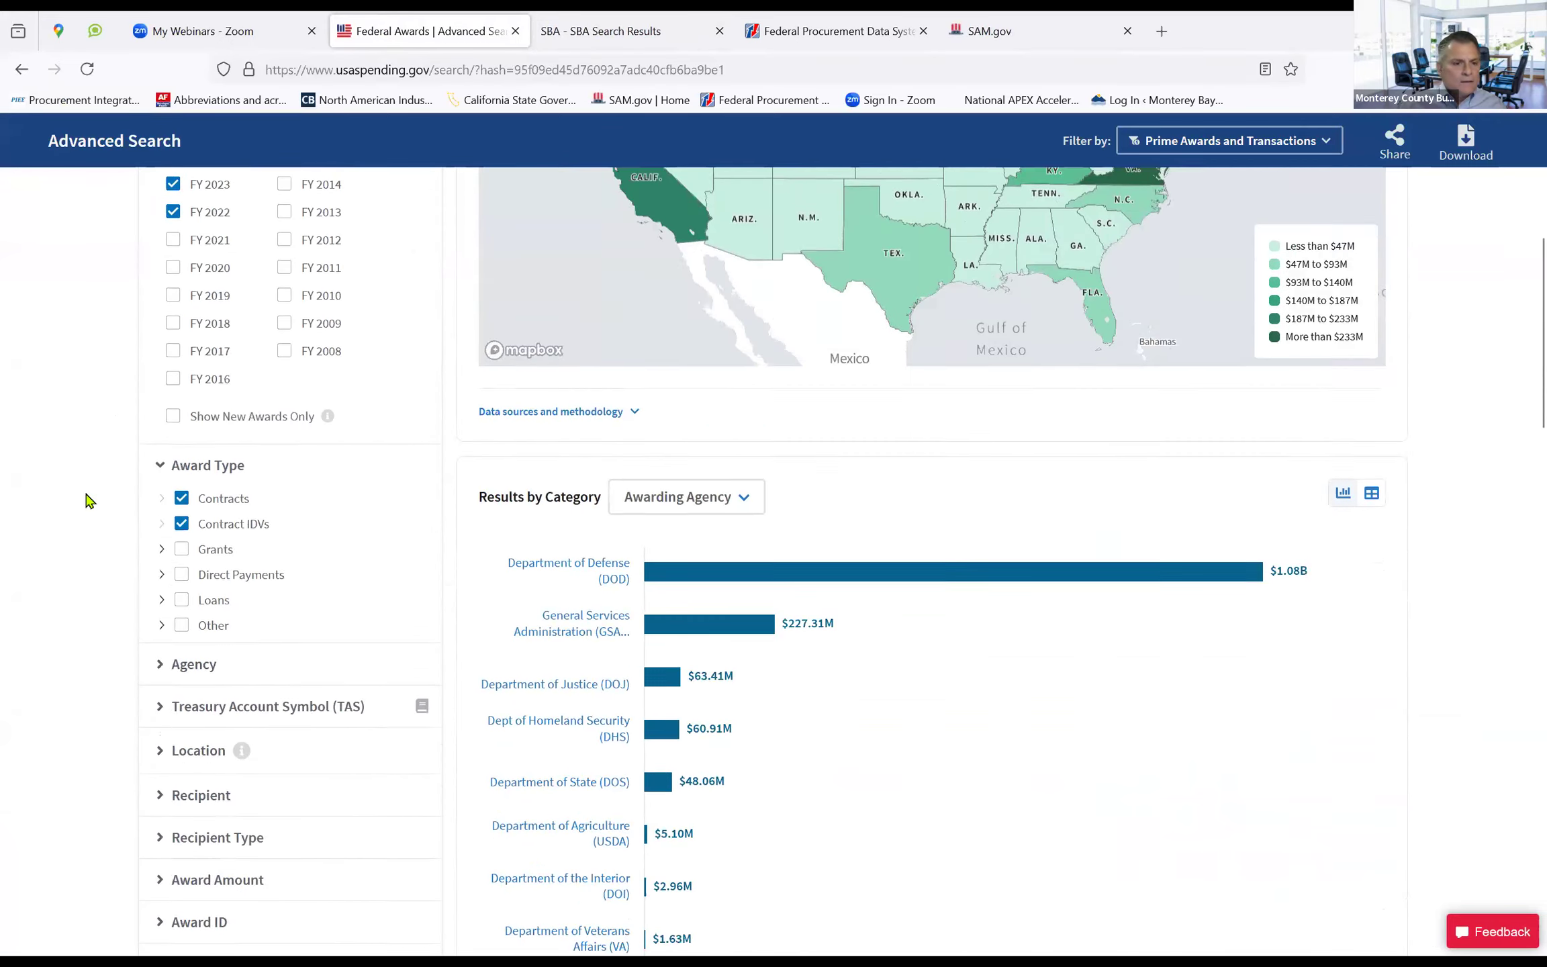
scroll(86, 500, "down", 1)
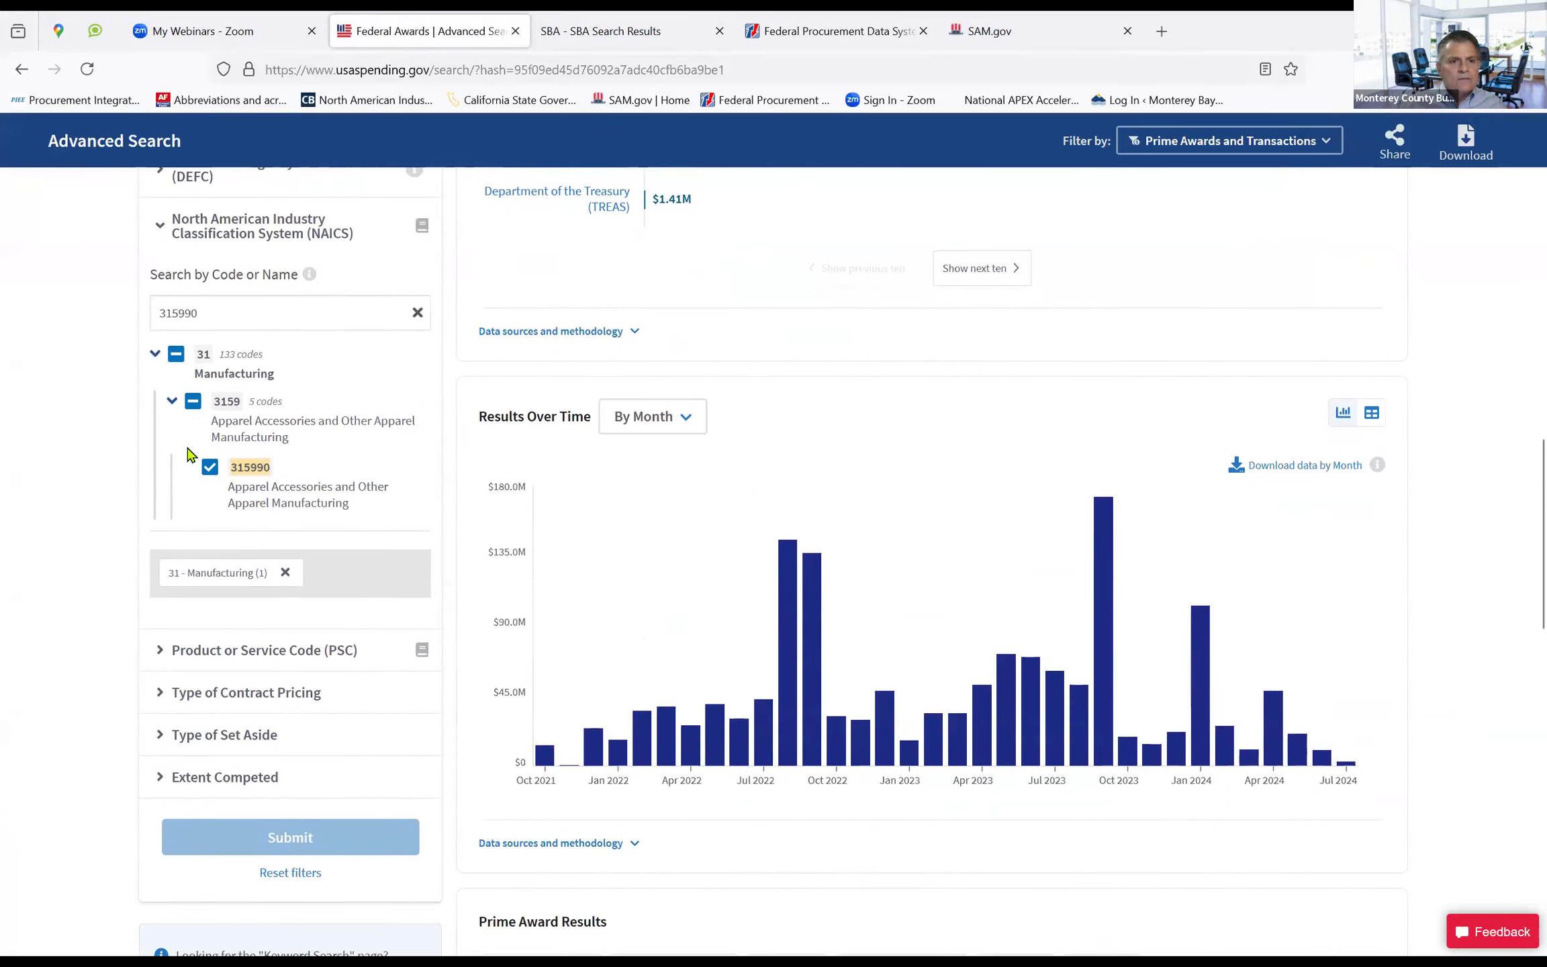
left_click(418, 314)
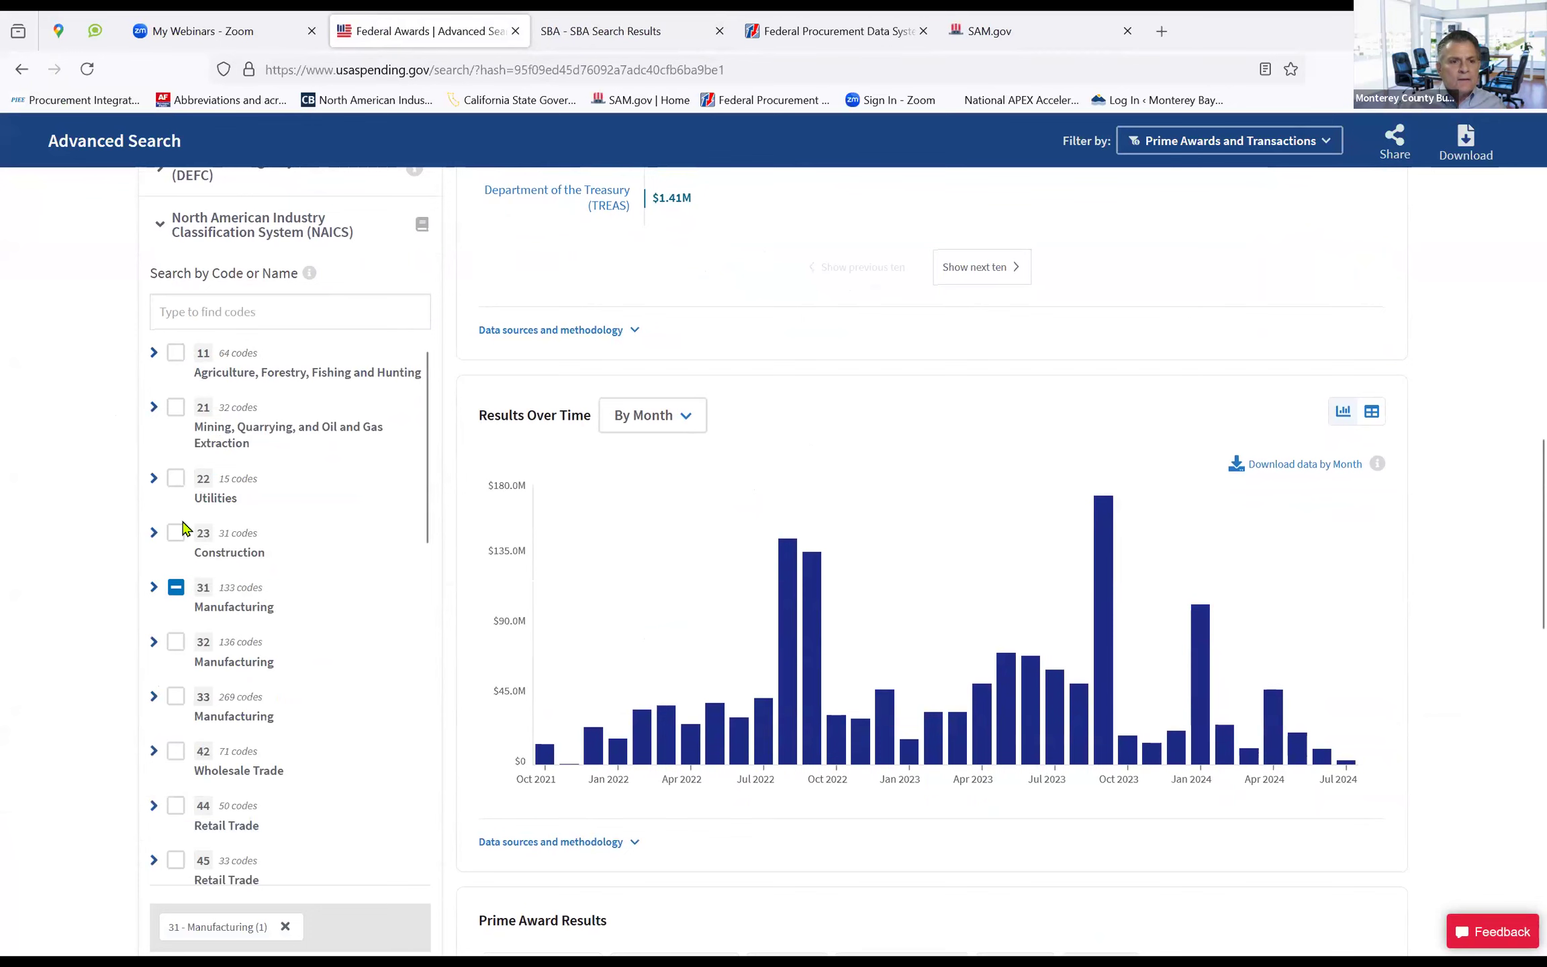
Expand the Product or Service Code (PSC) filter and search it for code 8470
scroll(49, 683, "down", 6)
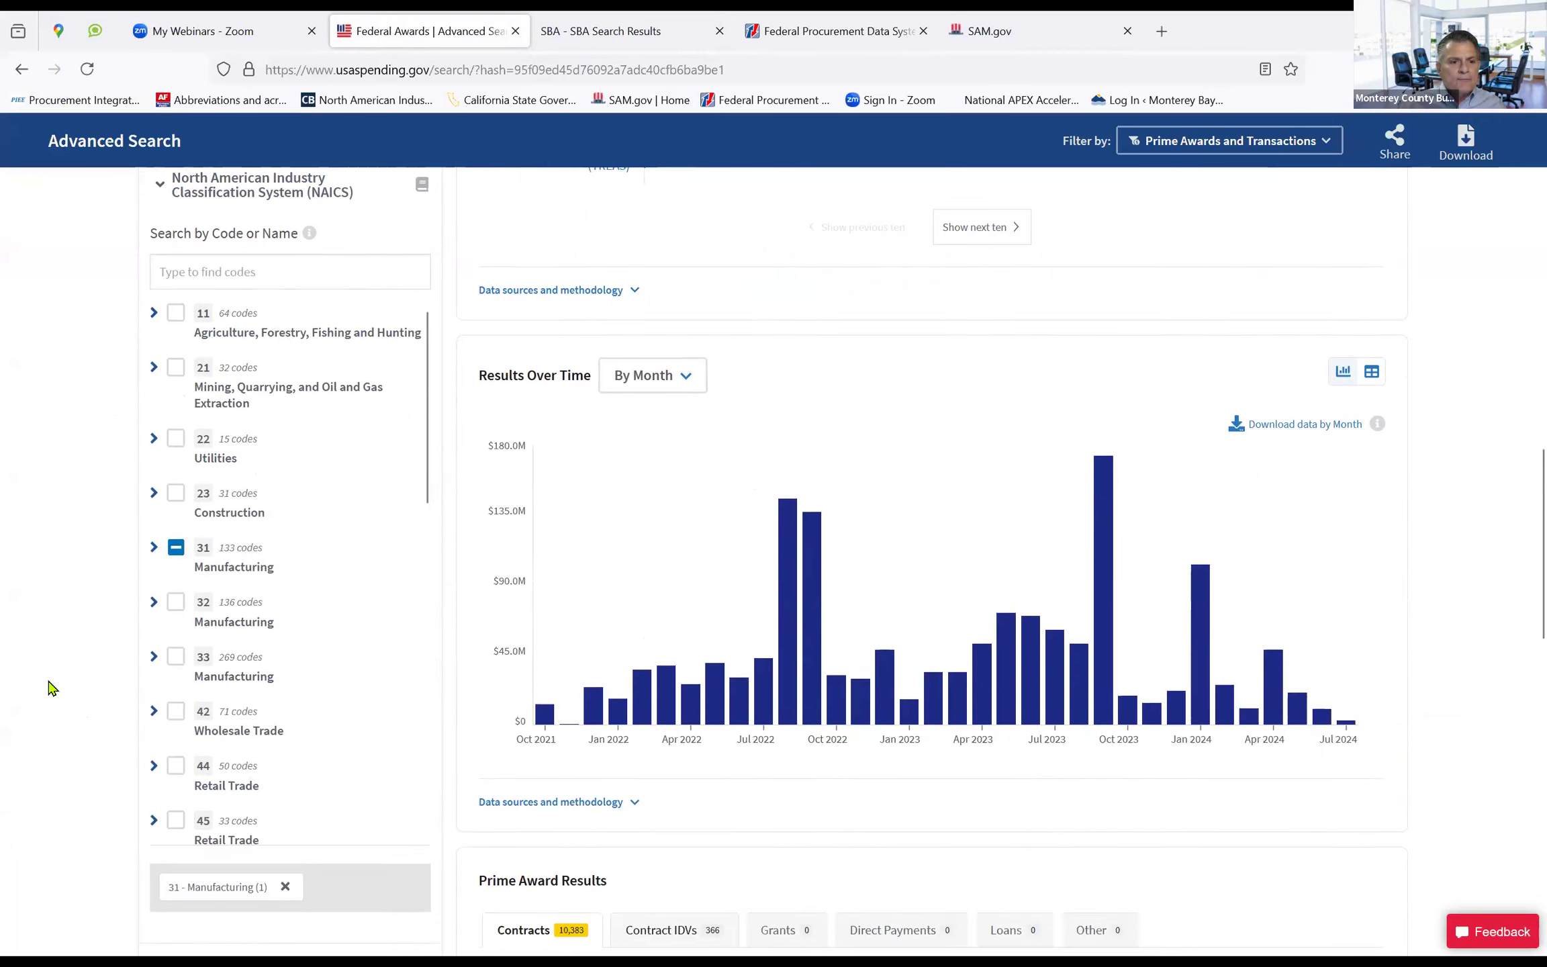
scroll(295, 645, "down", 1)
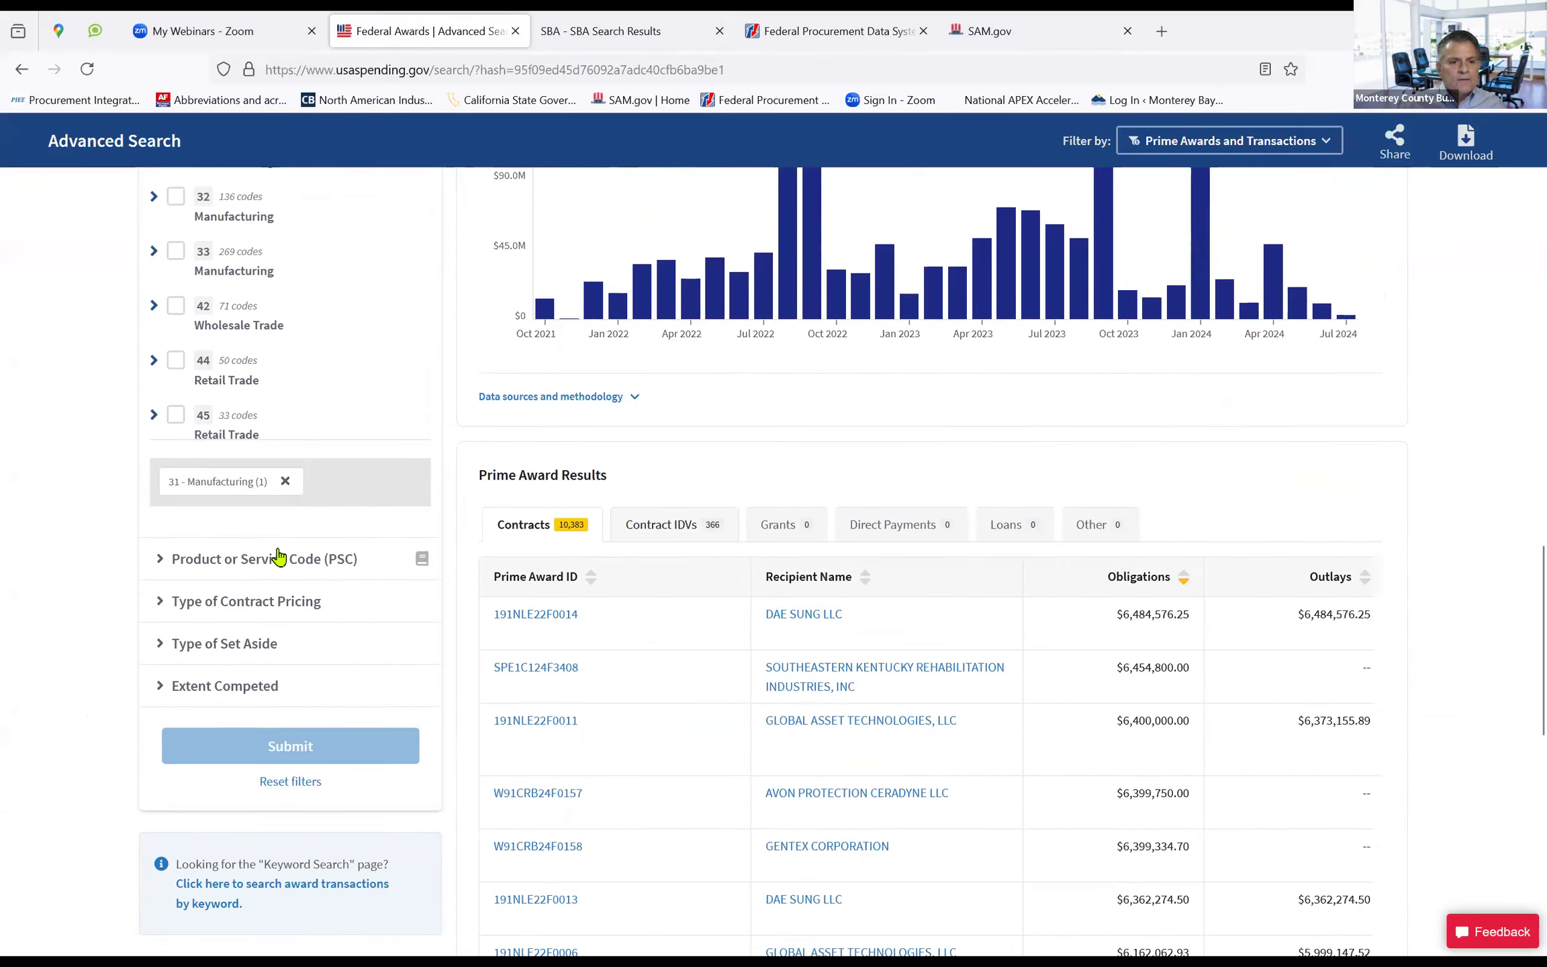
left_click(271, 537)
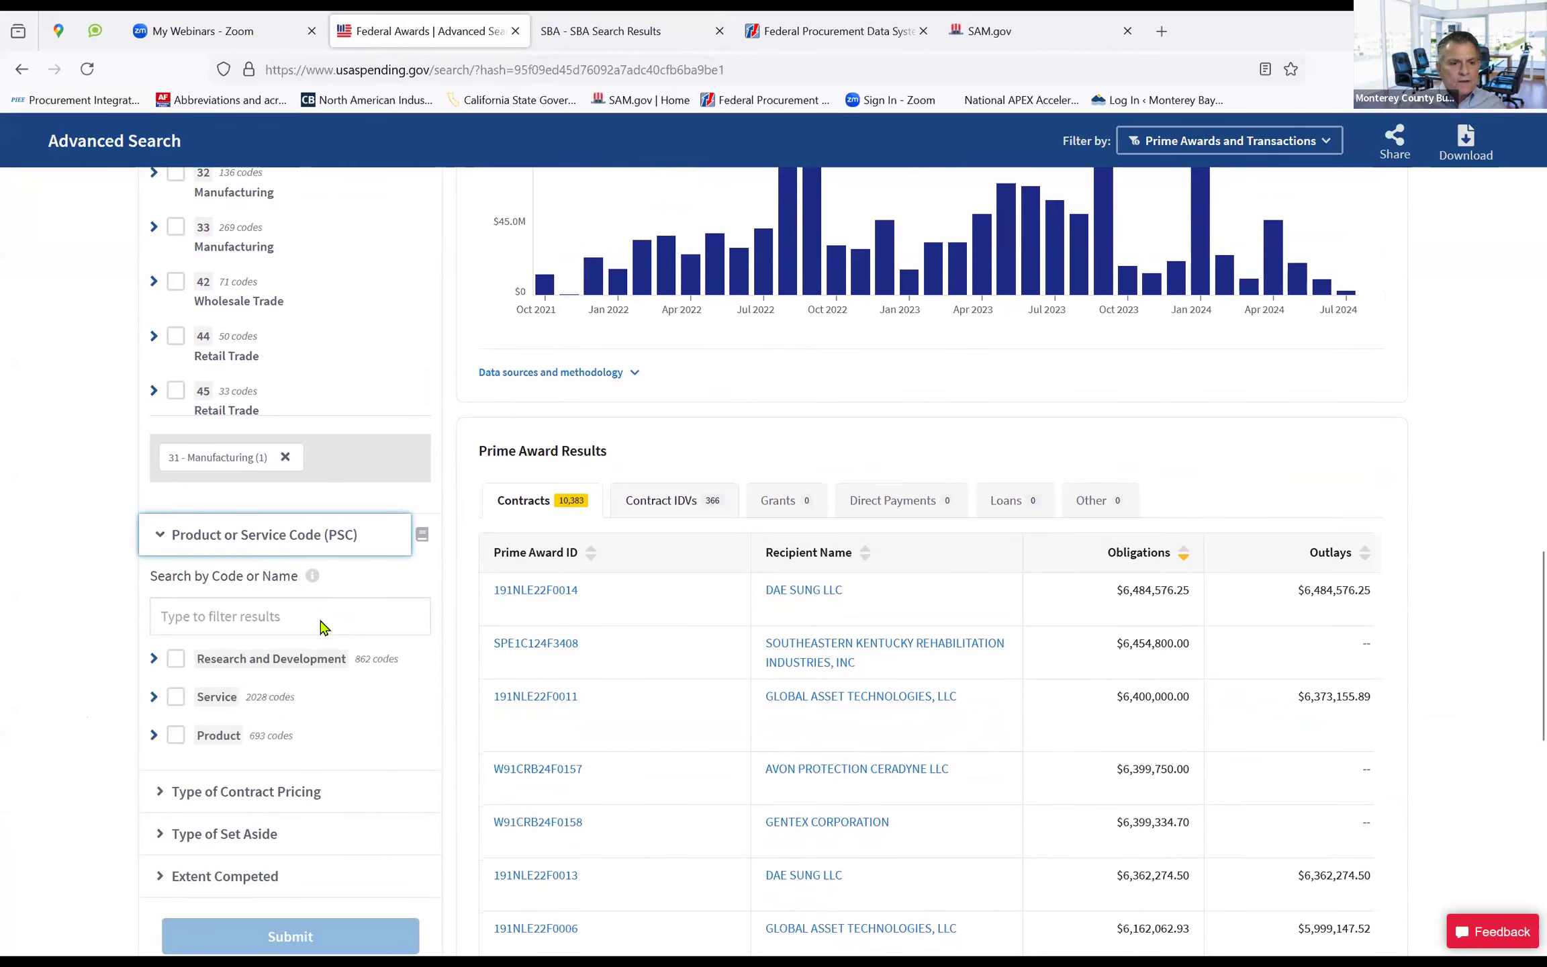
left_click(276, 619)
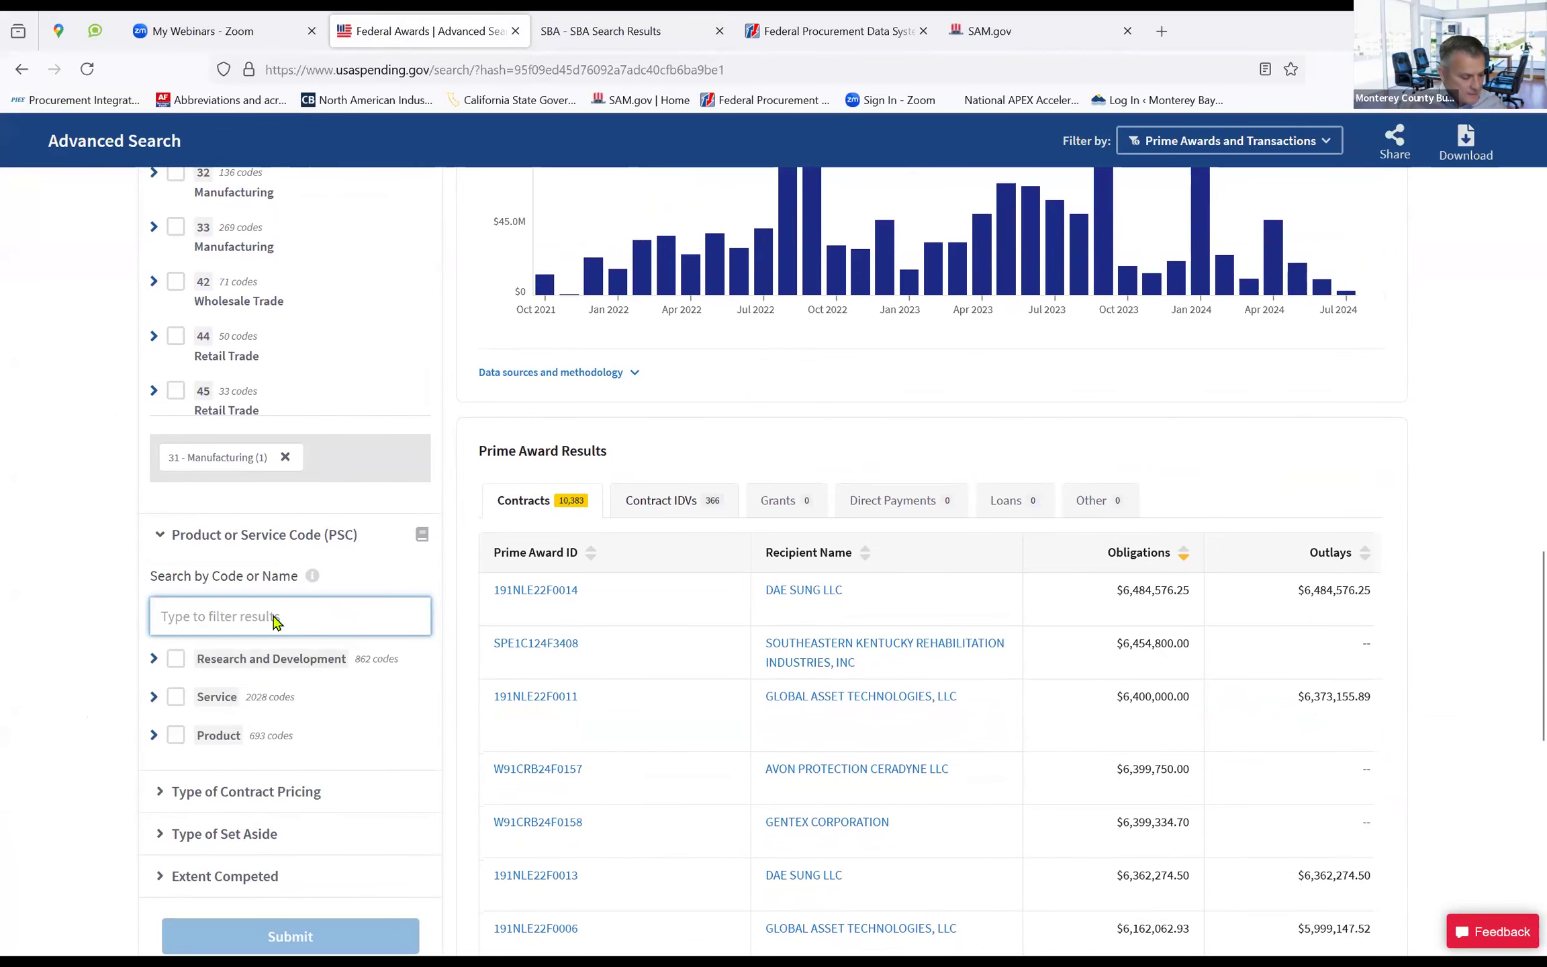
type("8470")
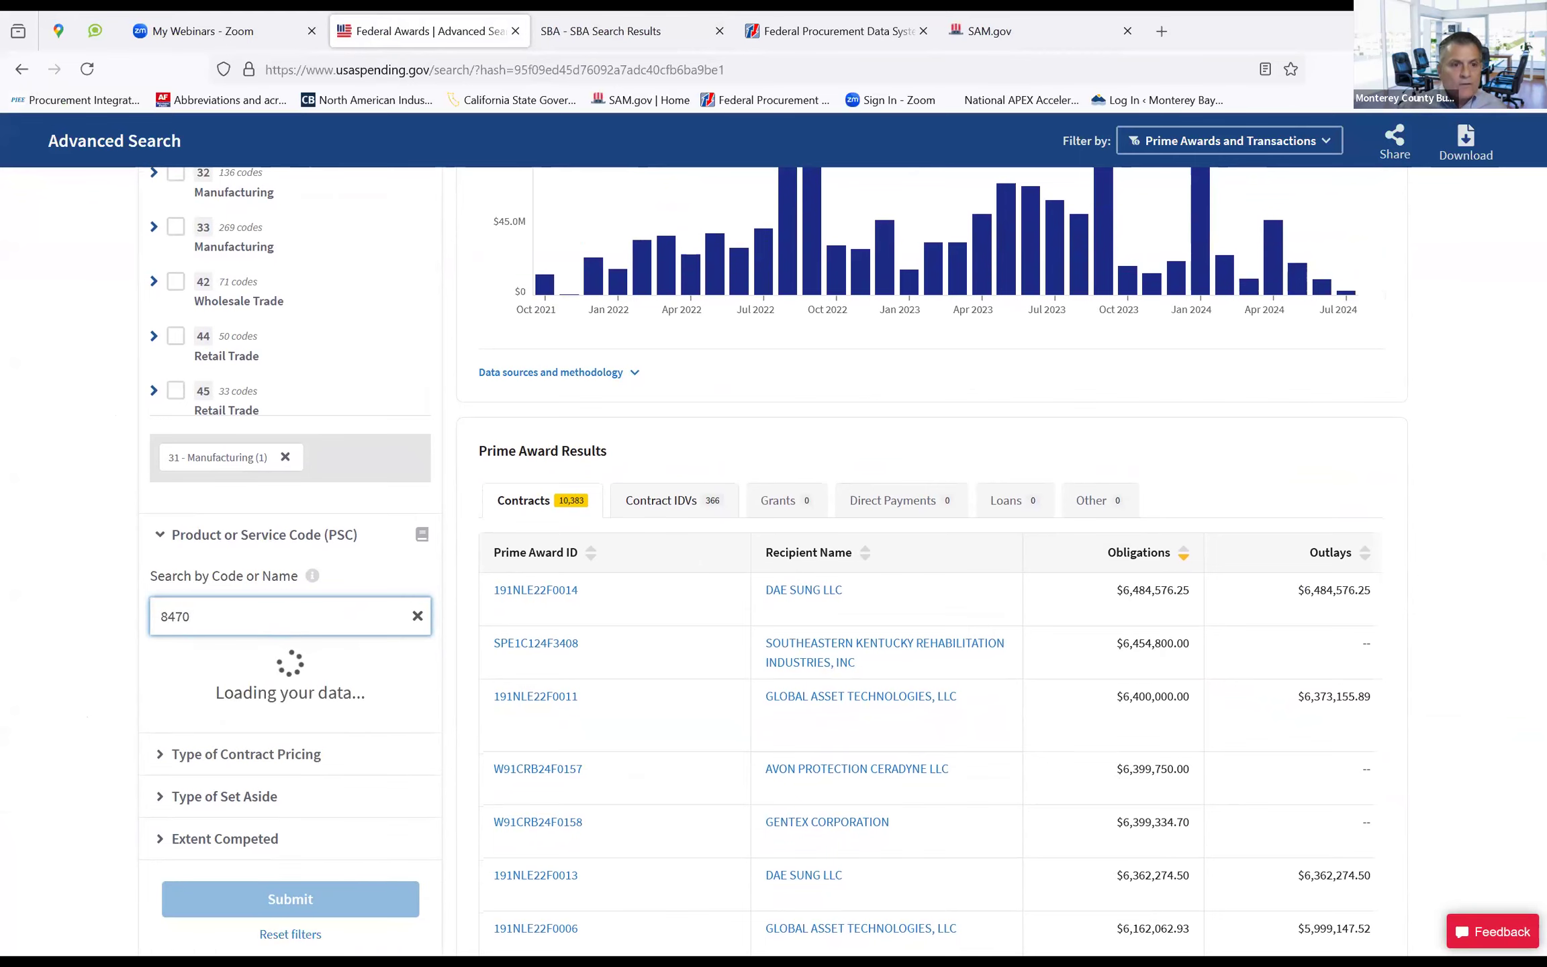
scroll(55, 626, "down", 8)
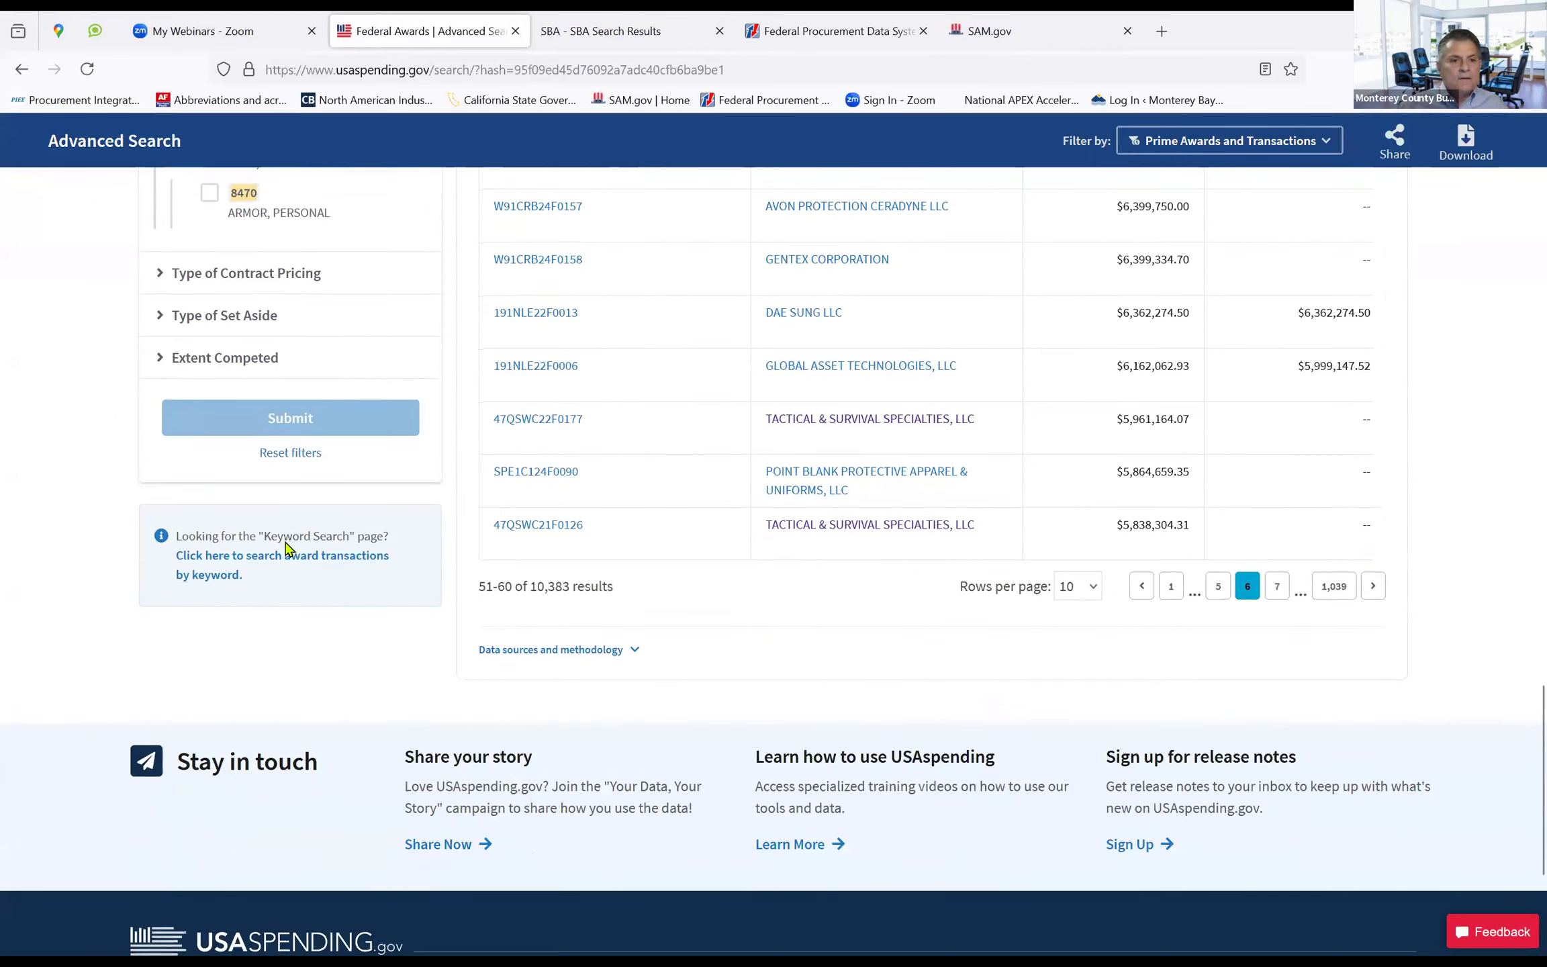
scroll(75, 484, "up", 8)
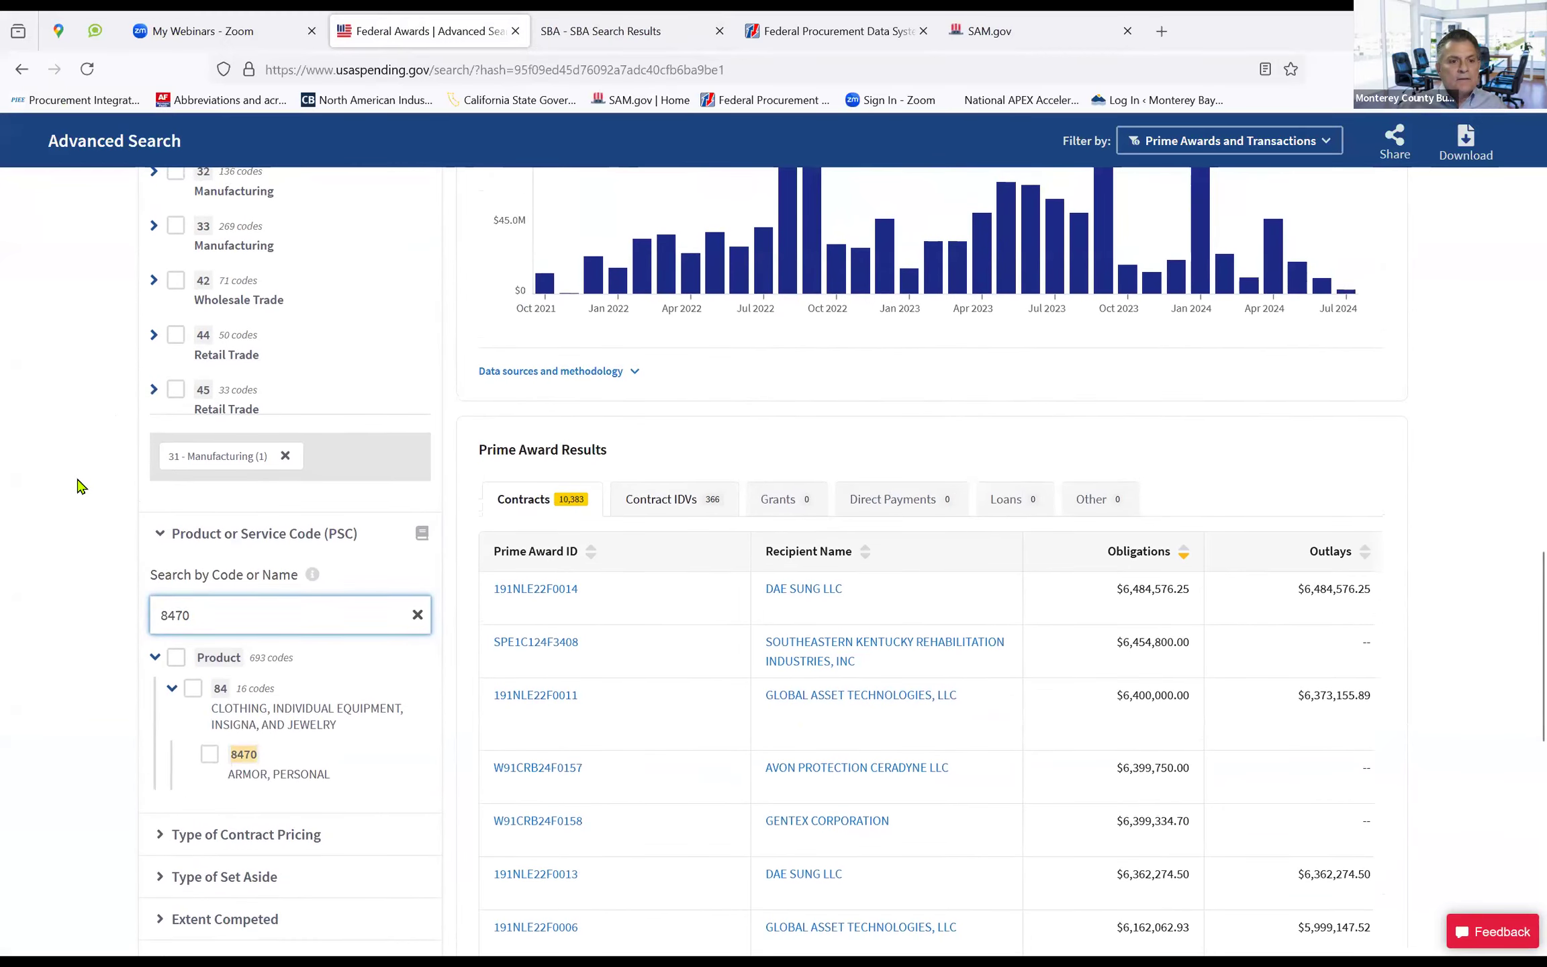
Reset all filters of the award search
scroll(76, 482, "up", 8)
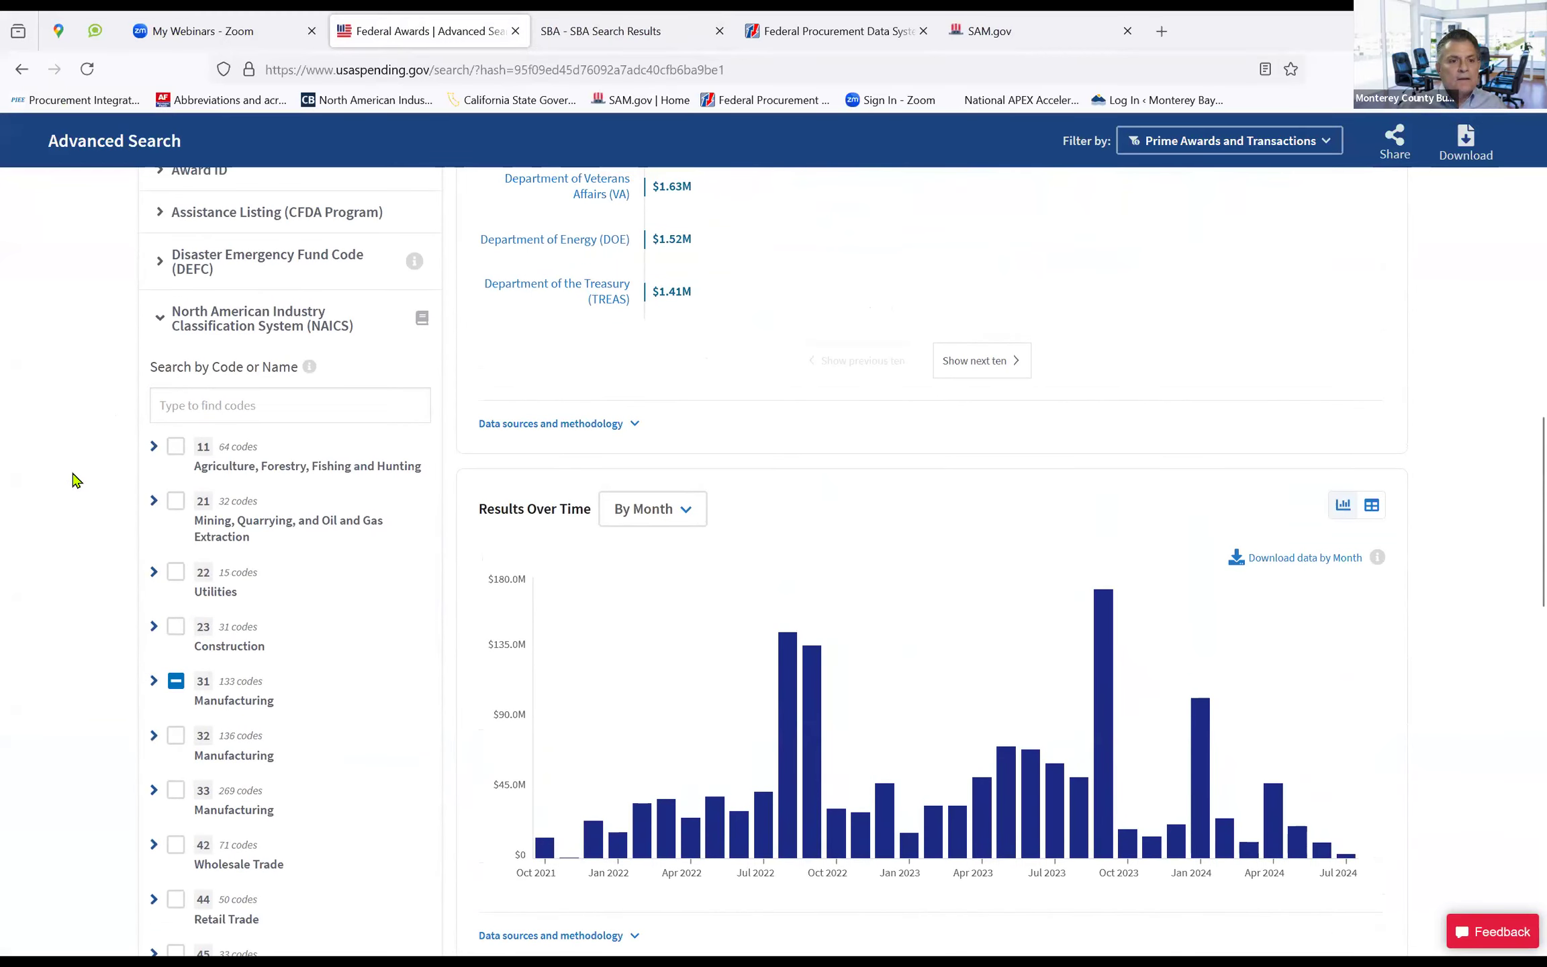
scroll(73, 482, "down", 10)
scroll(74, 482, "down", 10)
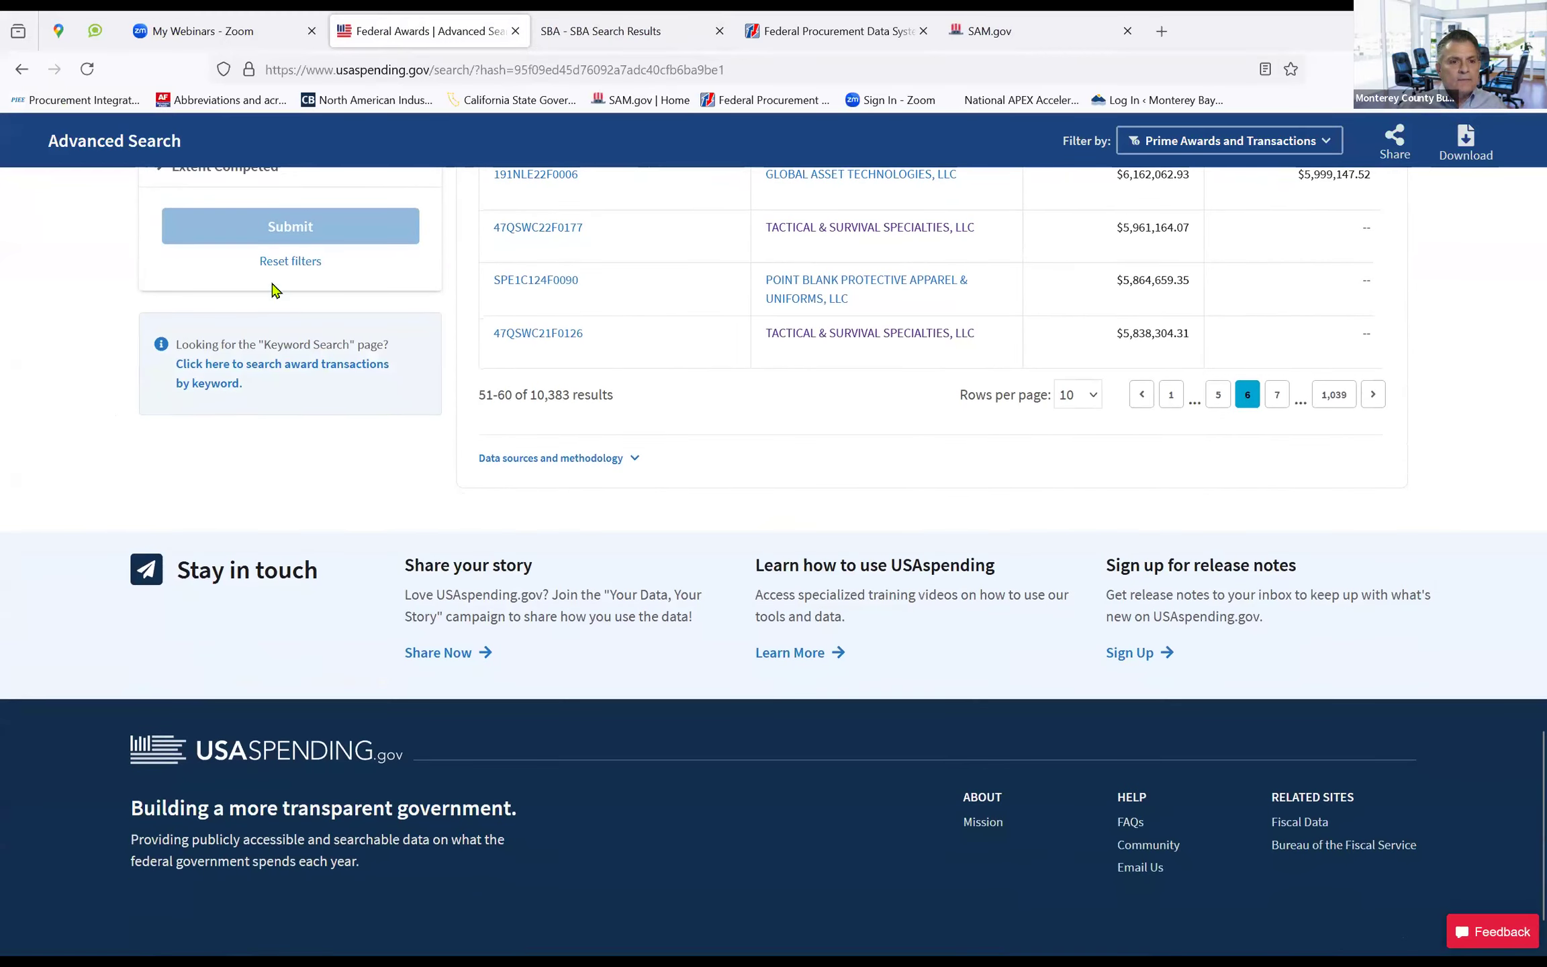
left_click(290, 261)
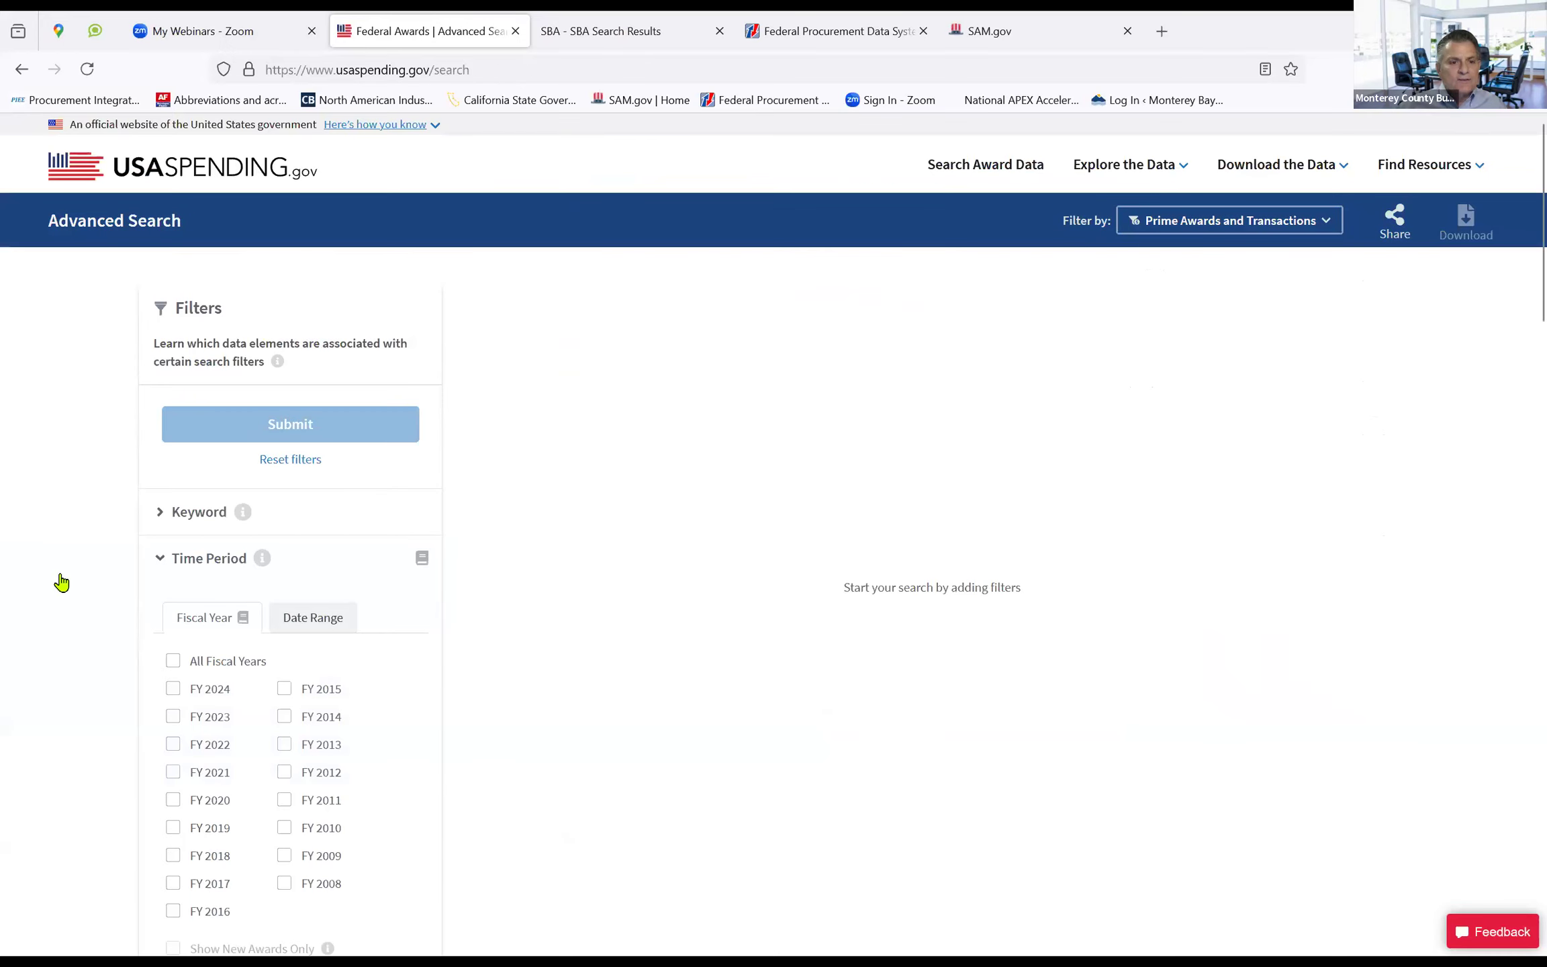
Limit the search to fiscal years 2024, 2023 and 2022 and the award types Contracts and Contract IDVs
left_click(172, 689)
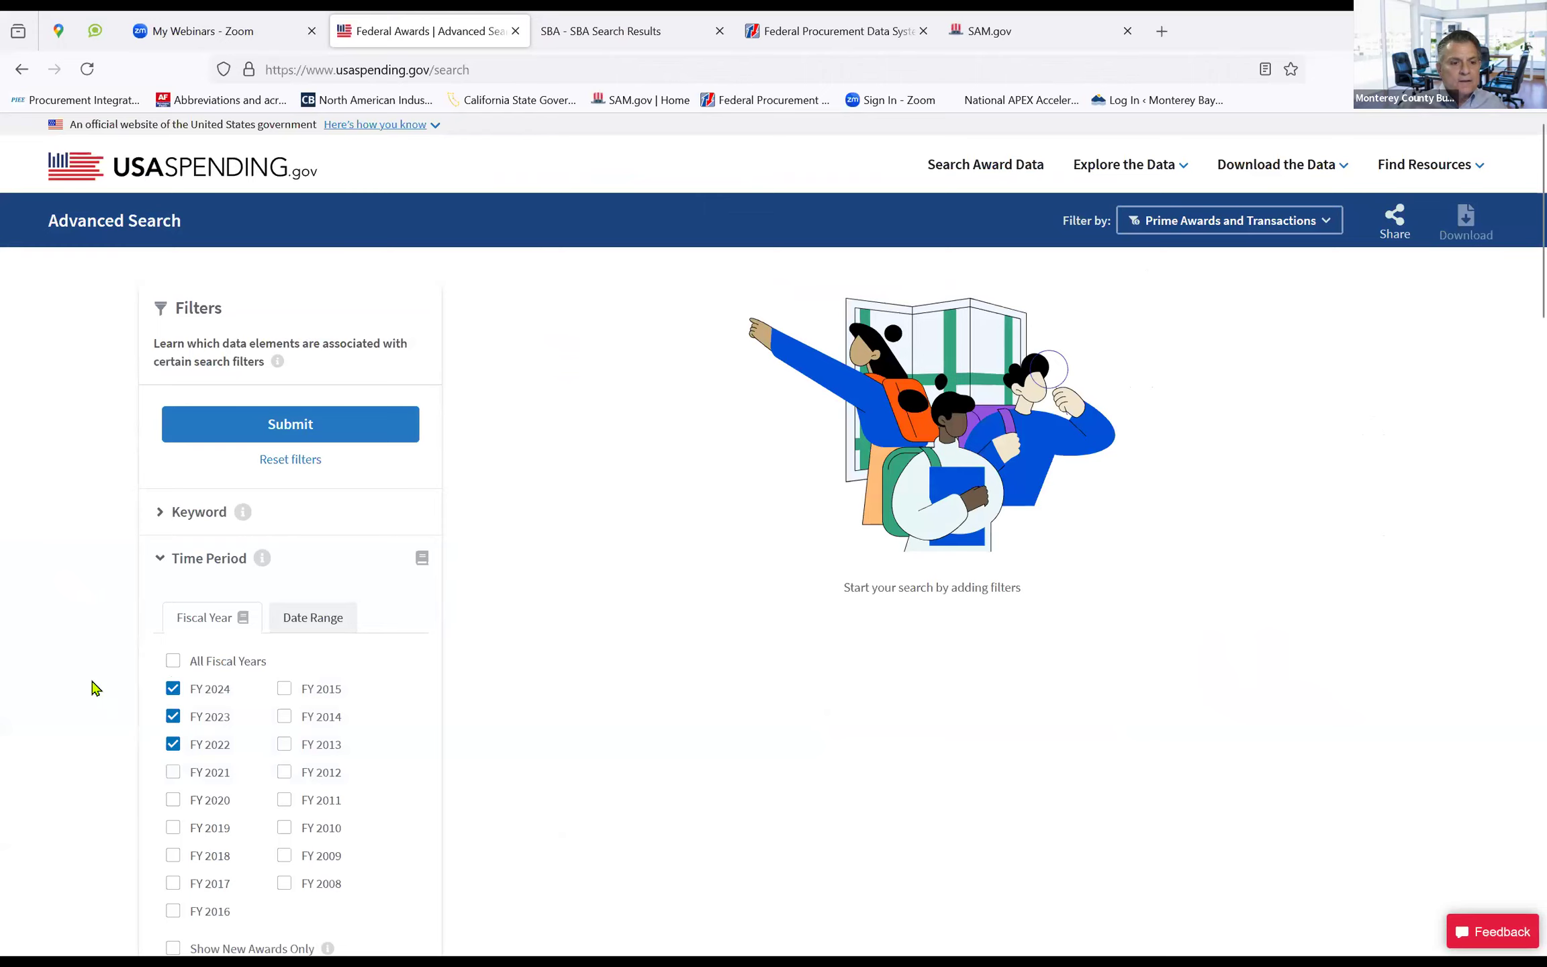
scroll(91, 684, "down", 9)
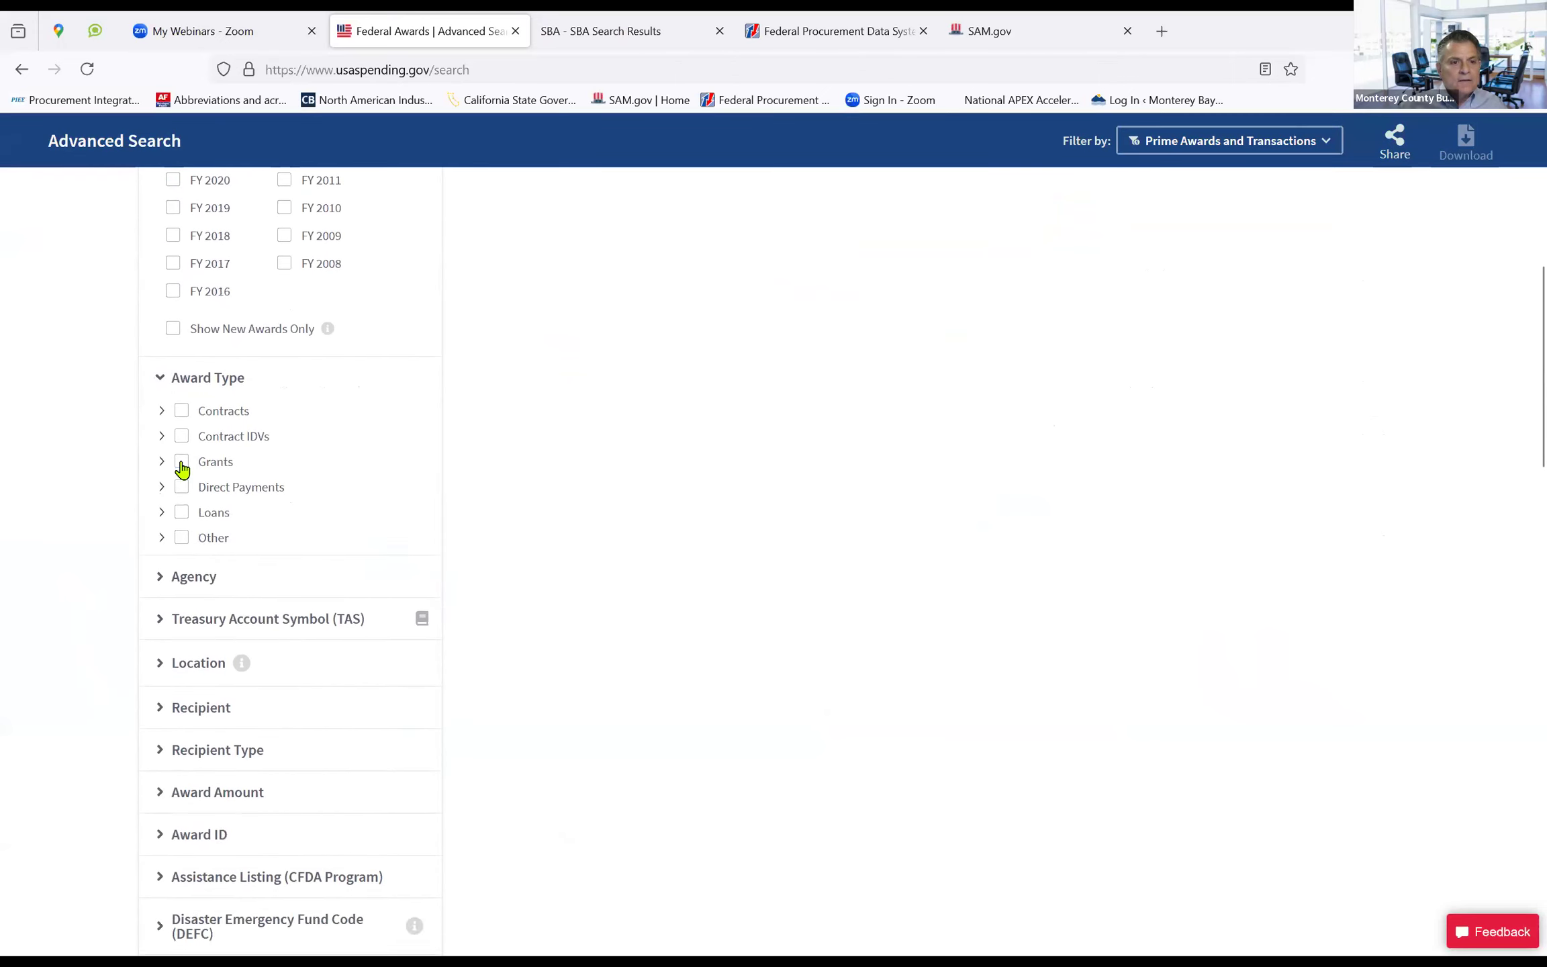
left_click(181, 463)
left_click(182, 438)
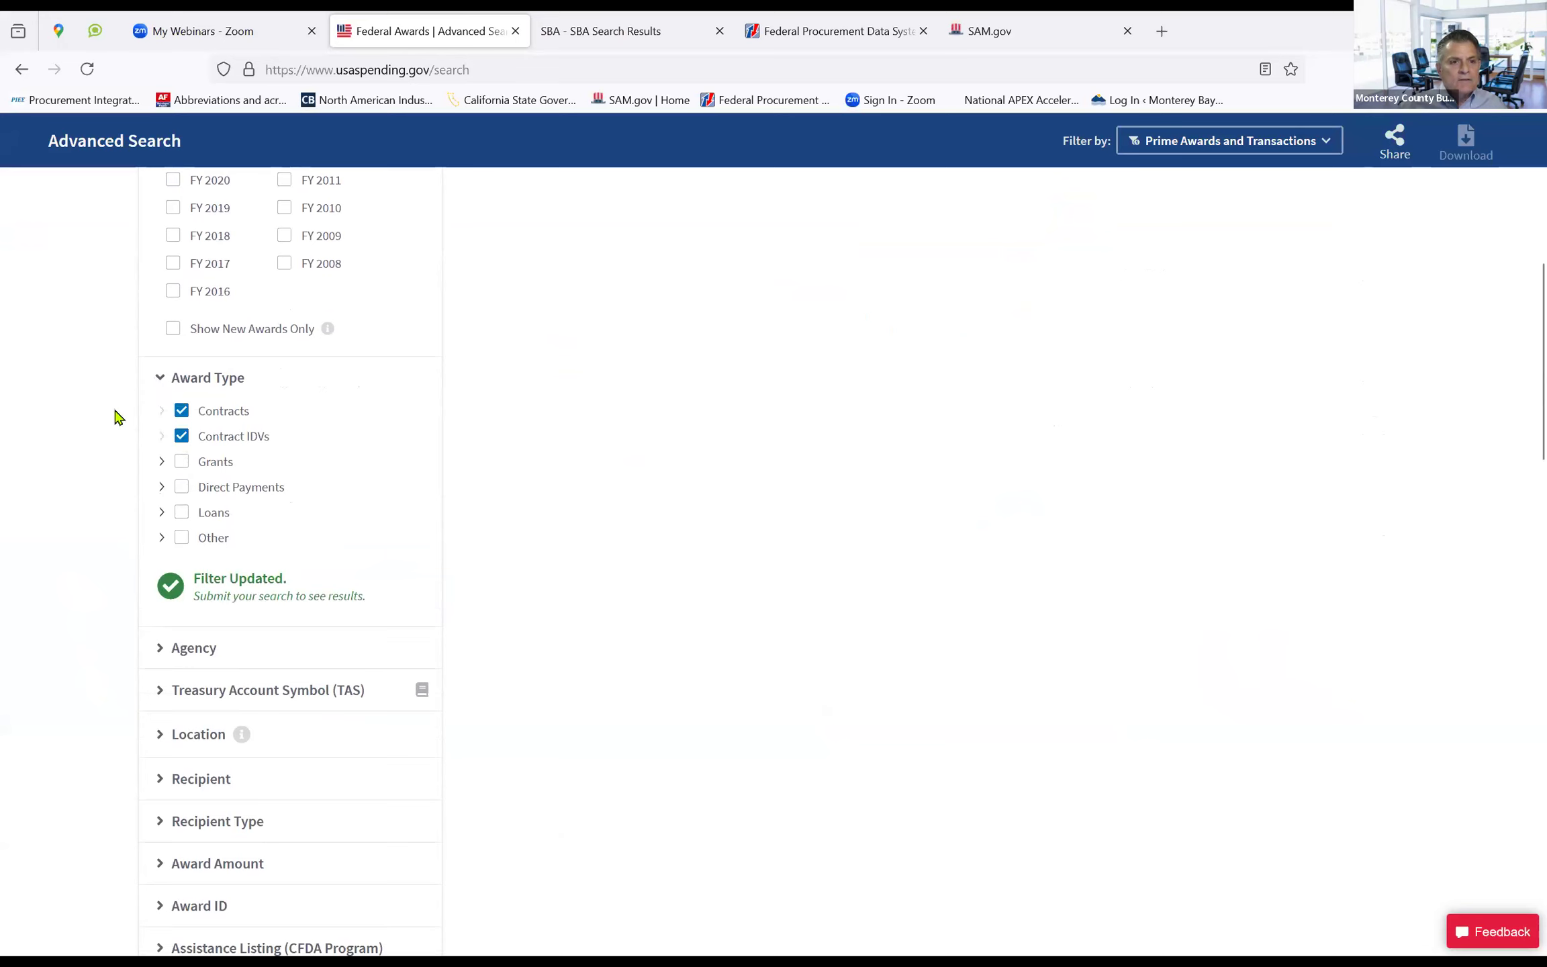
Select the whole Product category in the Product or Service Code filter and submit the search
scroll(120, 415, "down", 3)
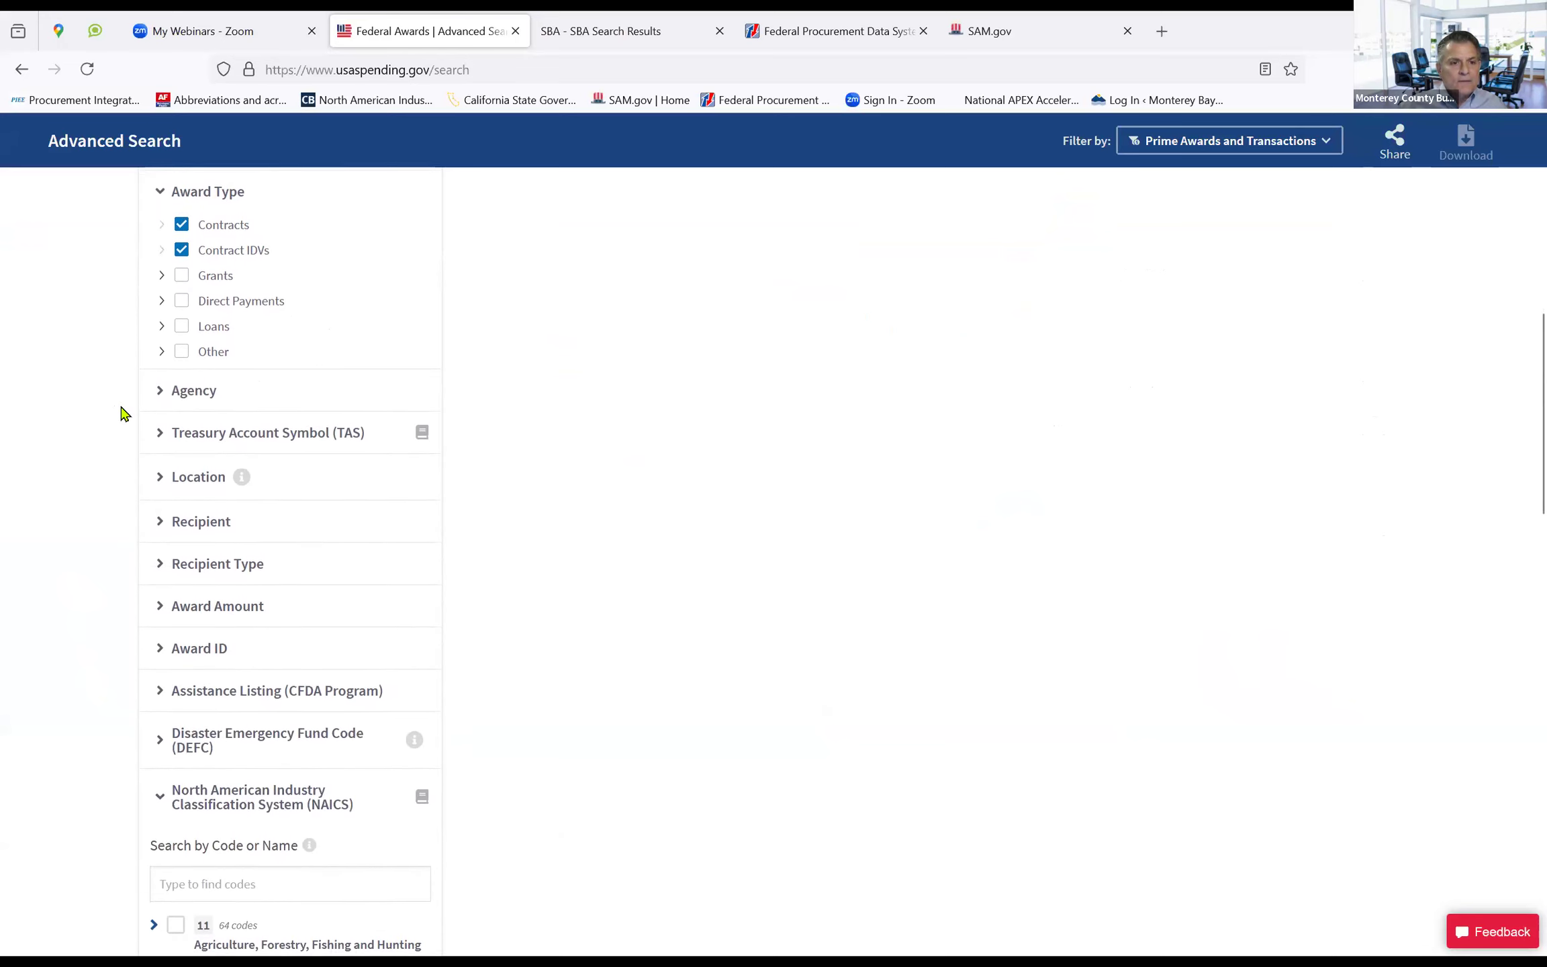
scroll(123, 413, "down", 3)
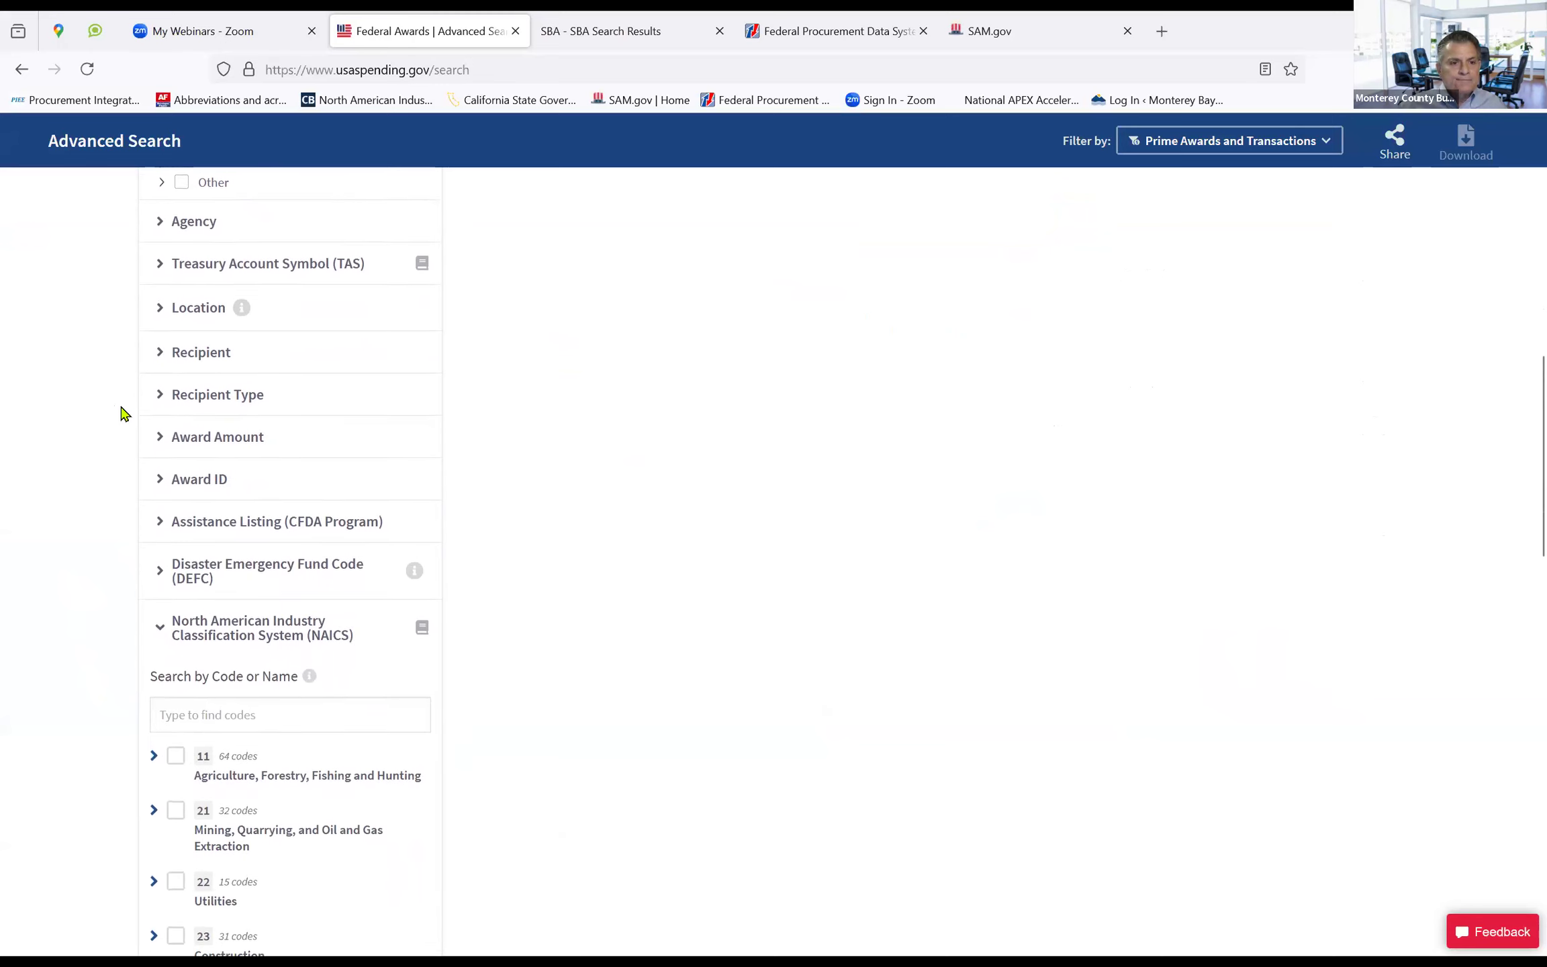
scroll(123, 413, "down", 4)
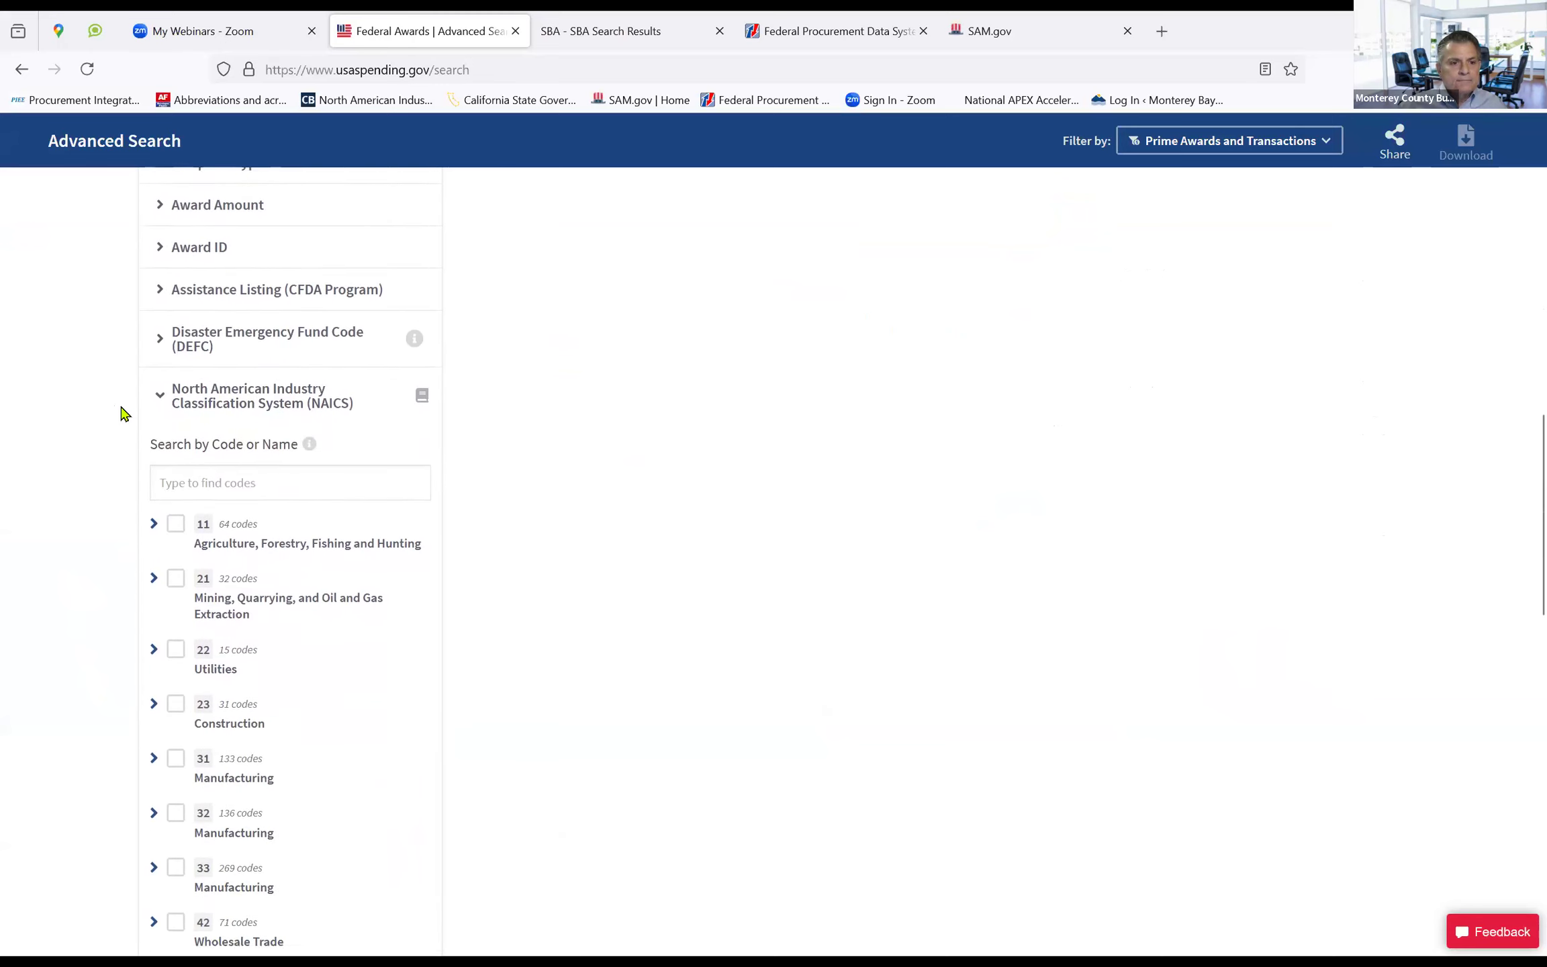
scroll(123, 413, "down", 10)
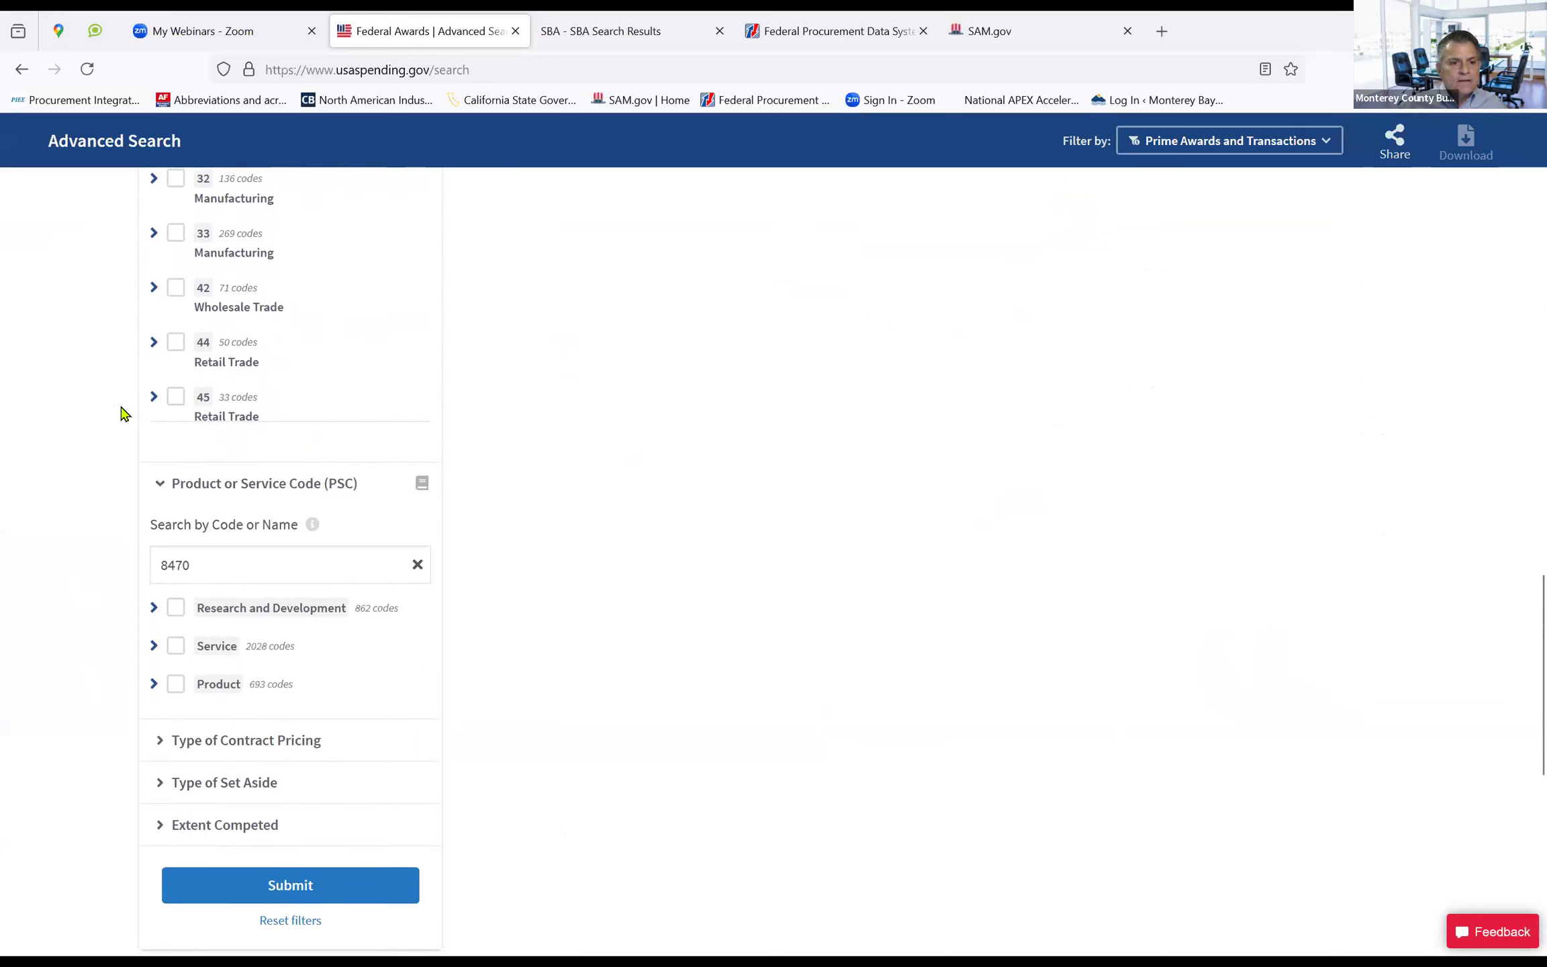
scroll(104, 735, "down", 4)
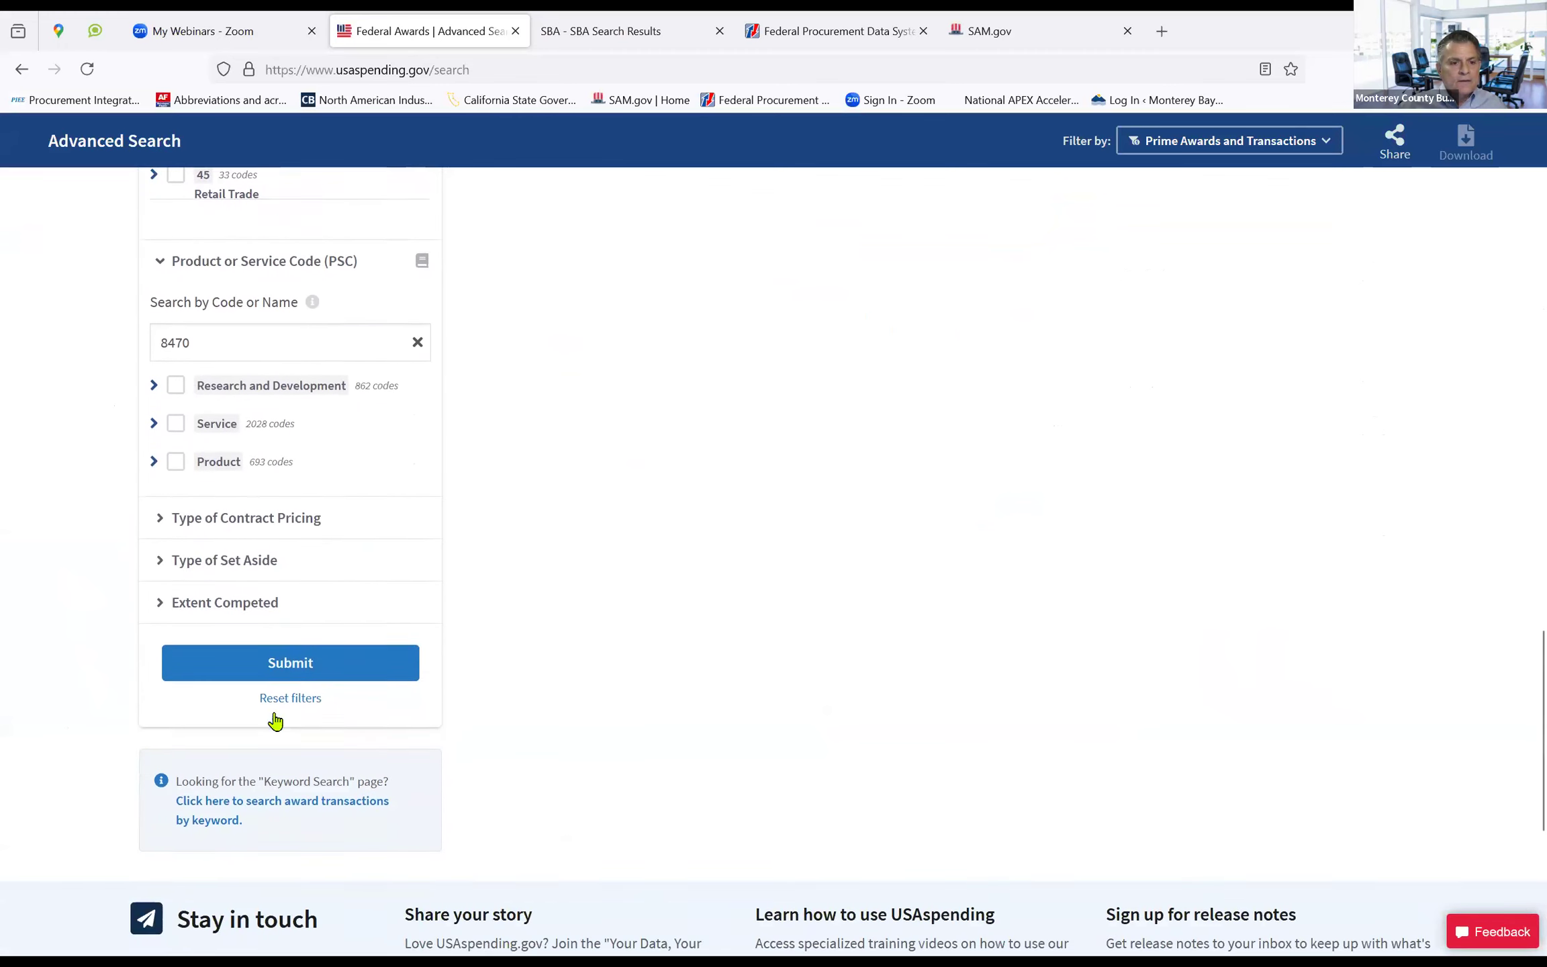
left_click(248, 286)
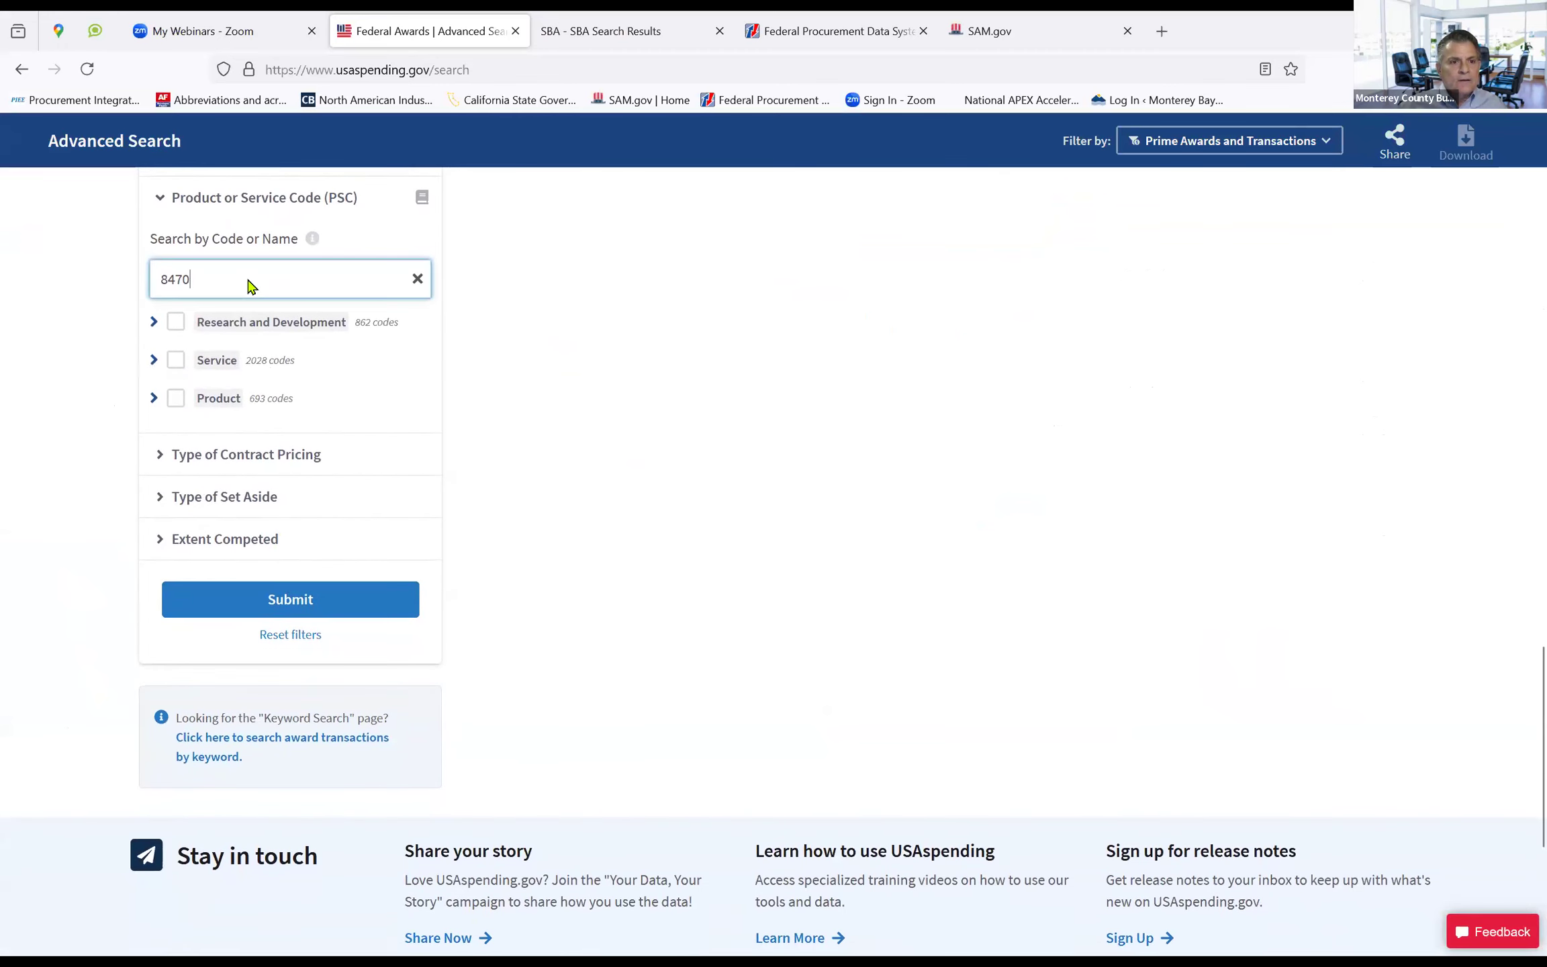
left_click(171, 399)
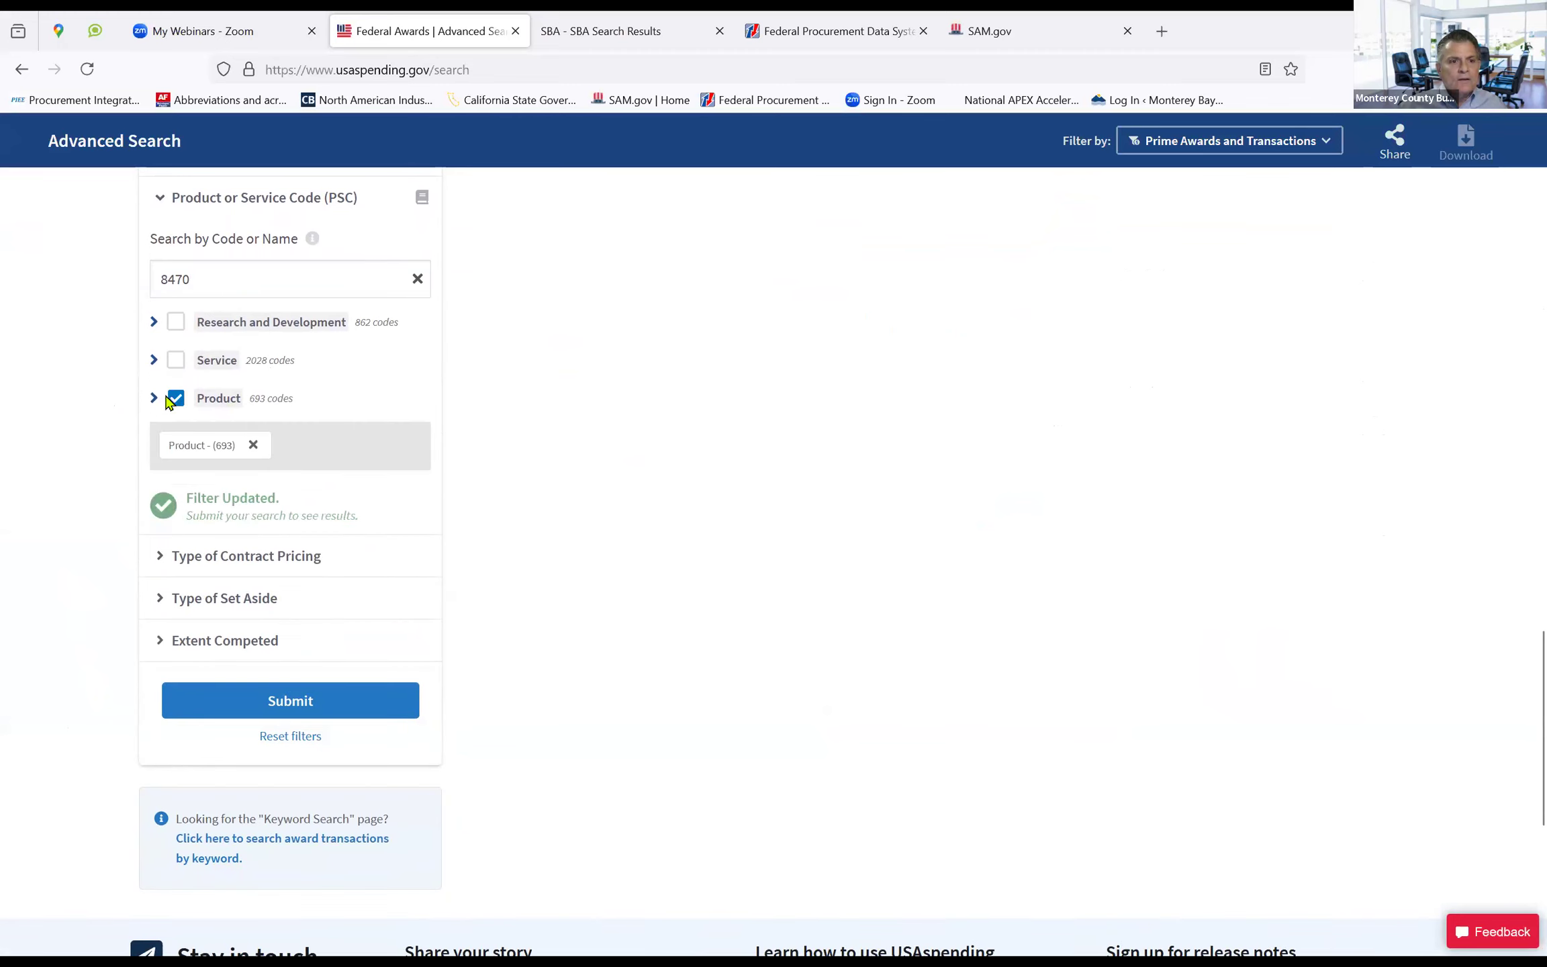
left_click(272, 710)
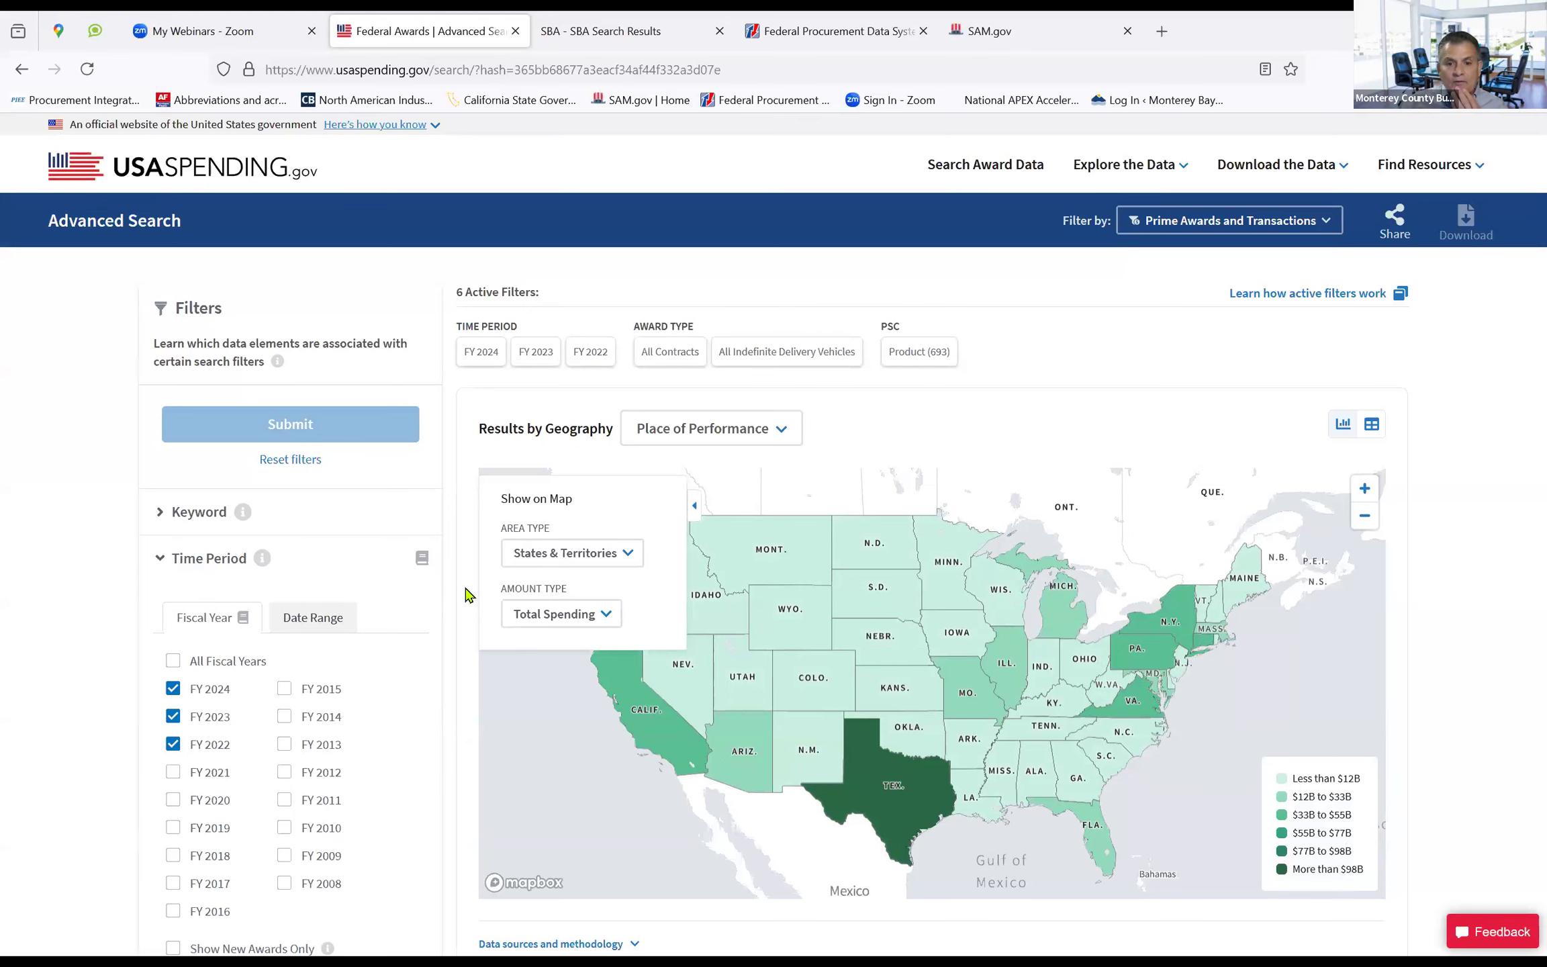
Examine the Product category results by geography, awarding agency and month
scroll(468, 595, "down", 3)
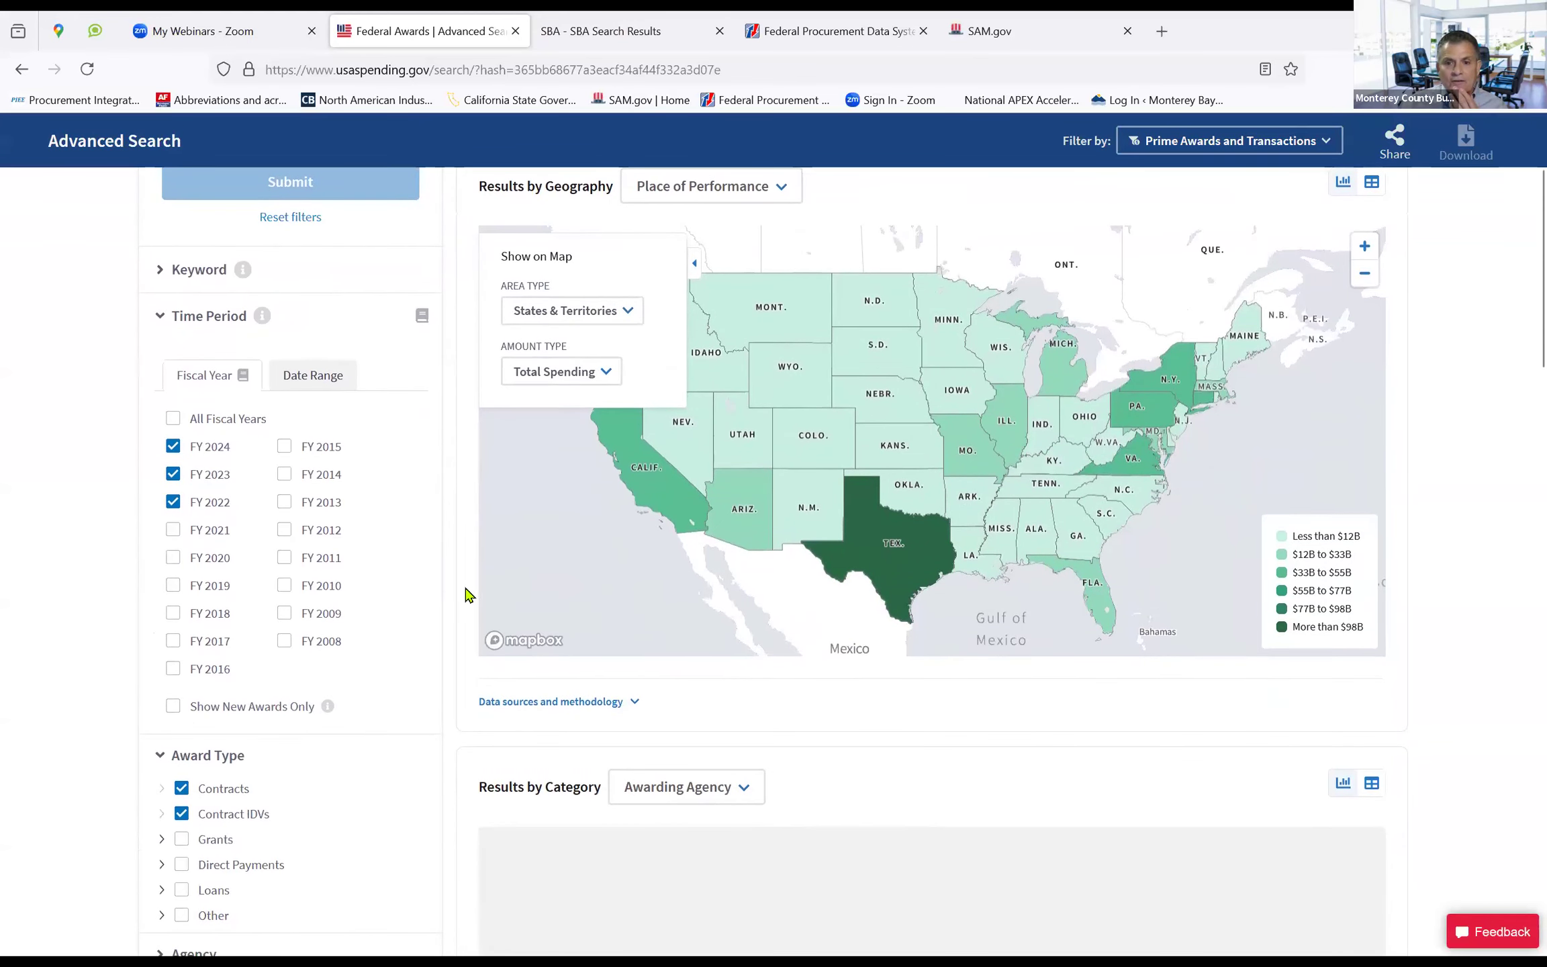
mouse_move(871, 554)
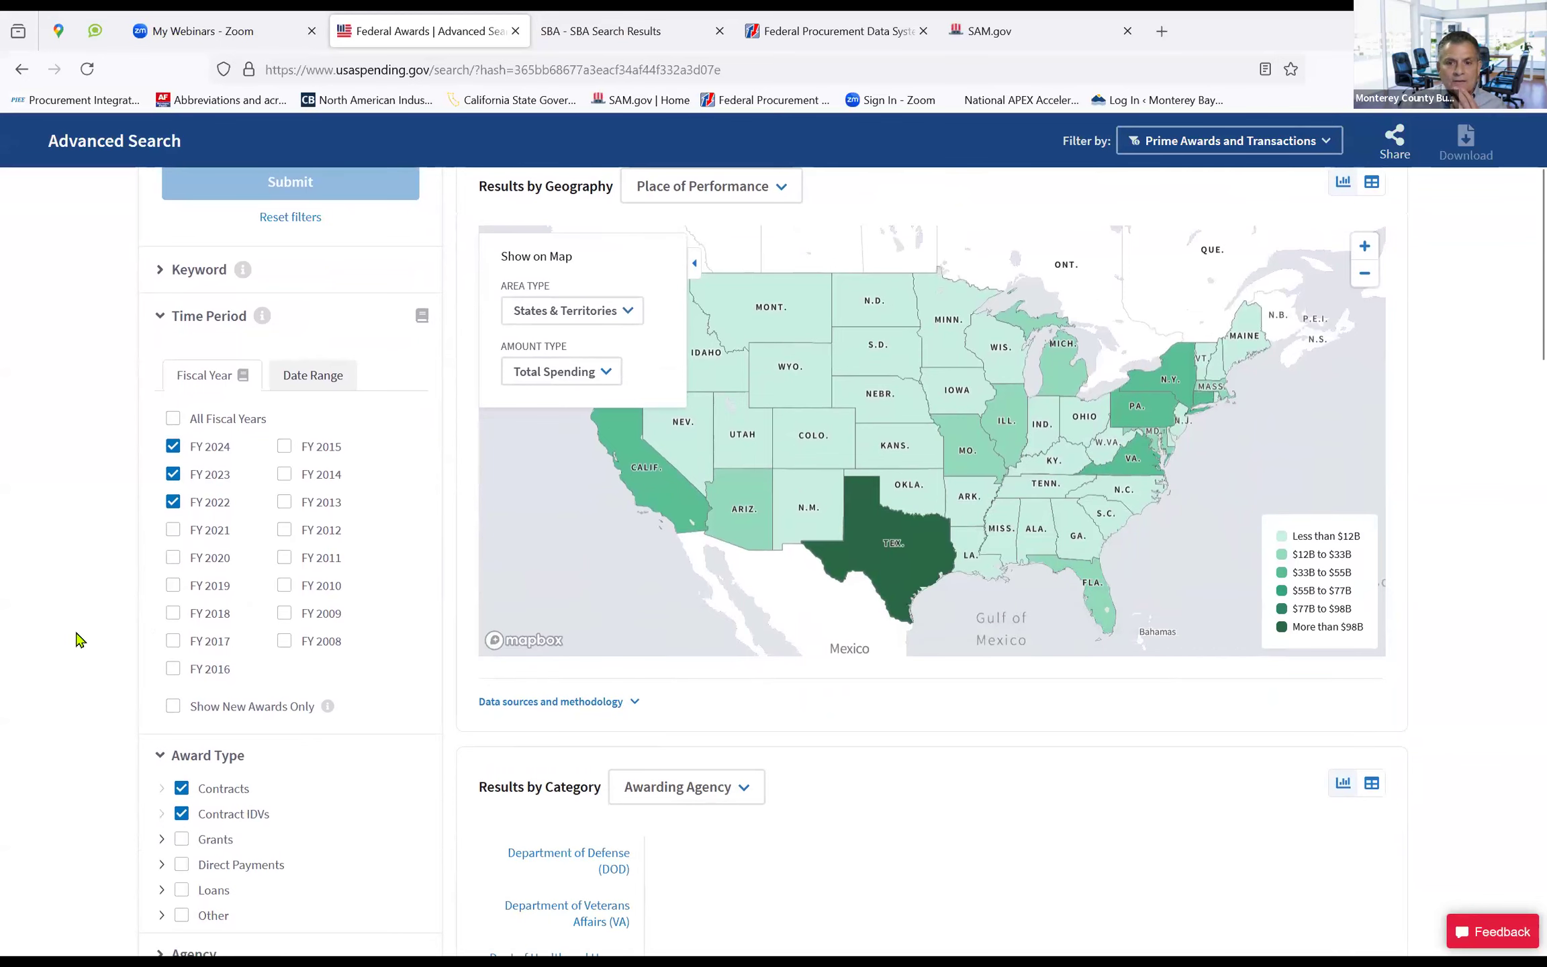
scroll(75, 634, "down", 15)
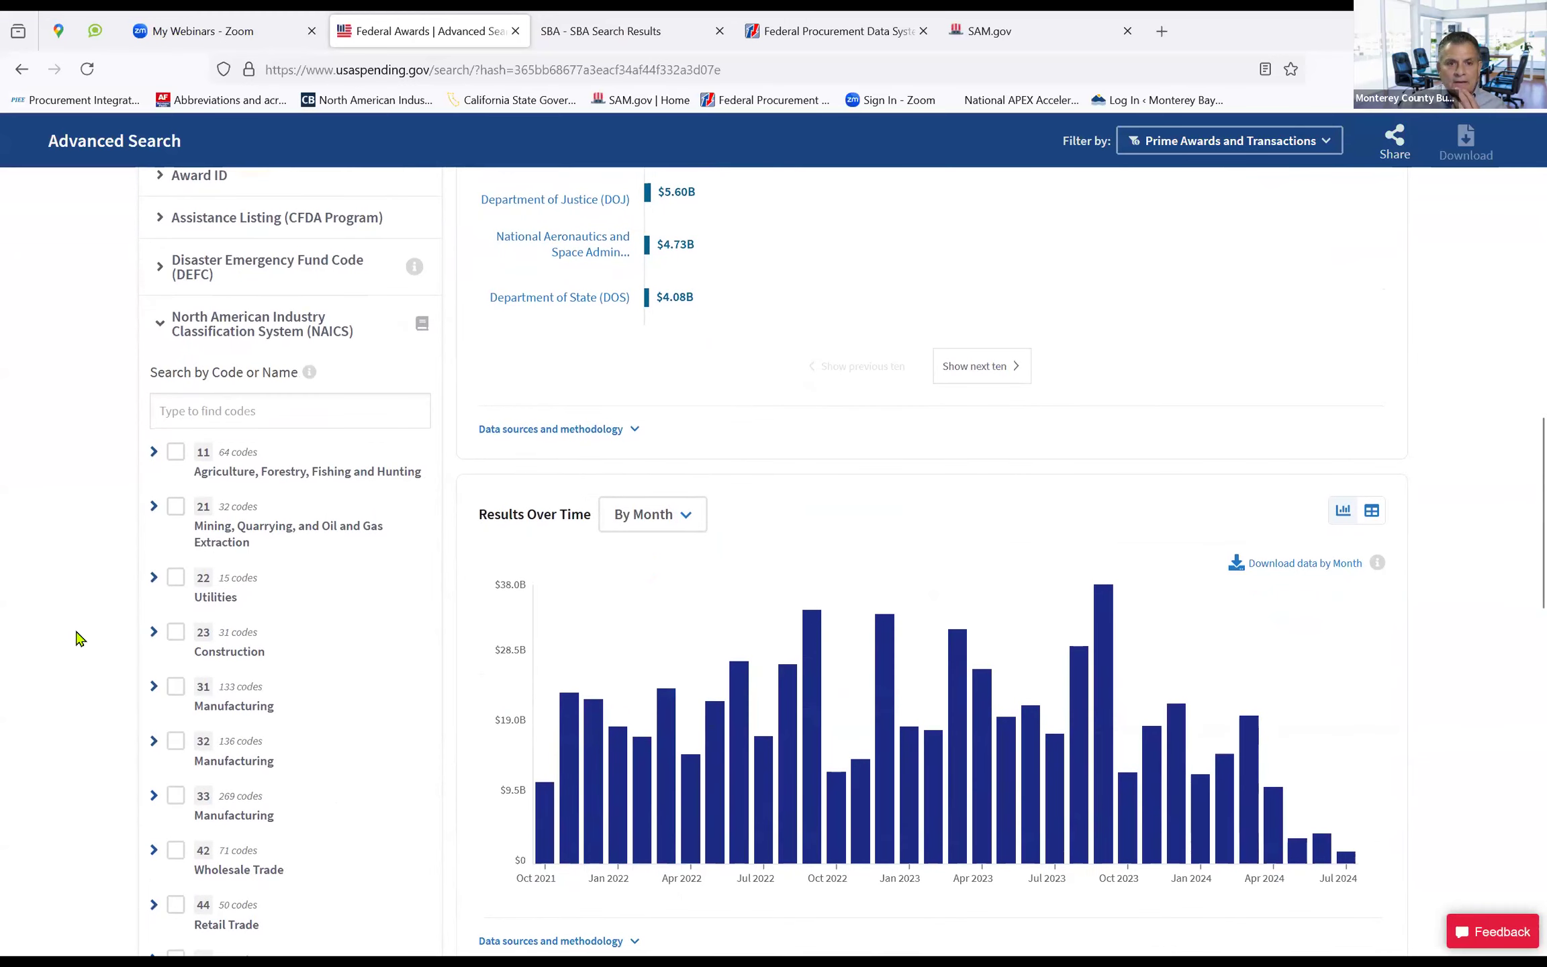
scroll(78, 626, "up", 10)
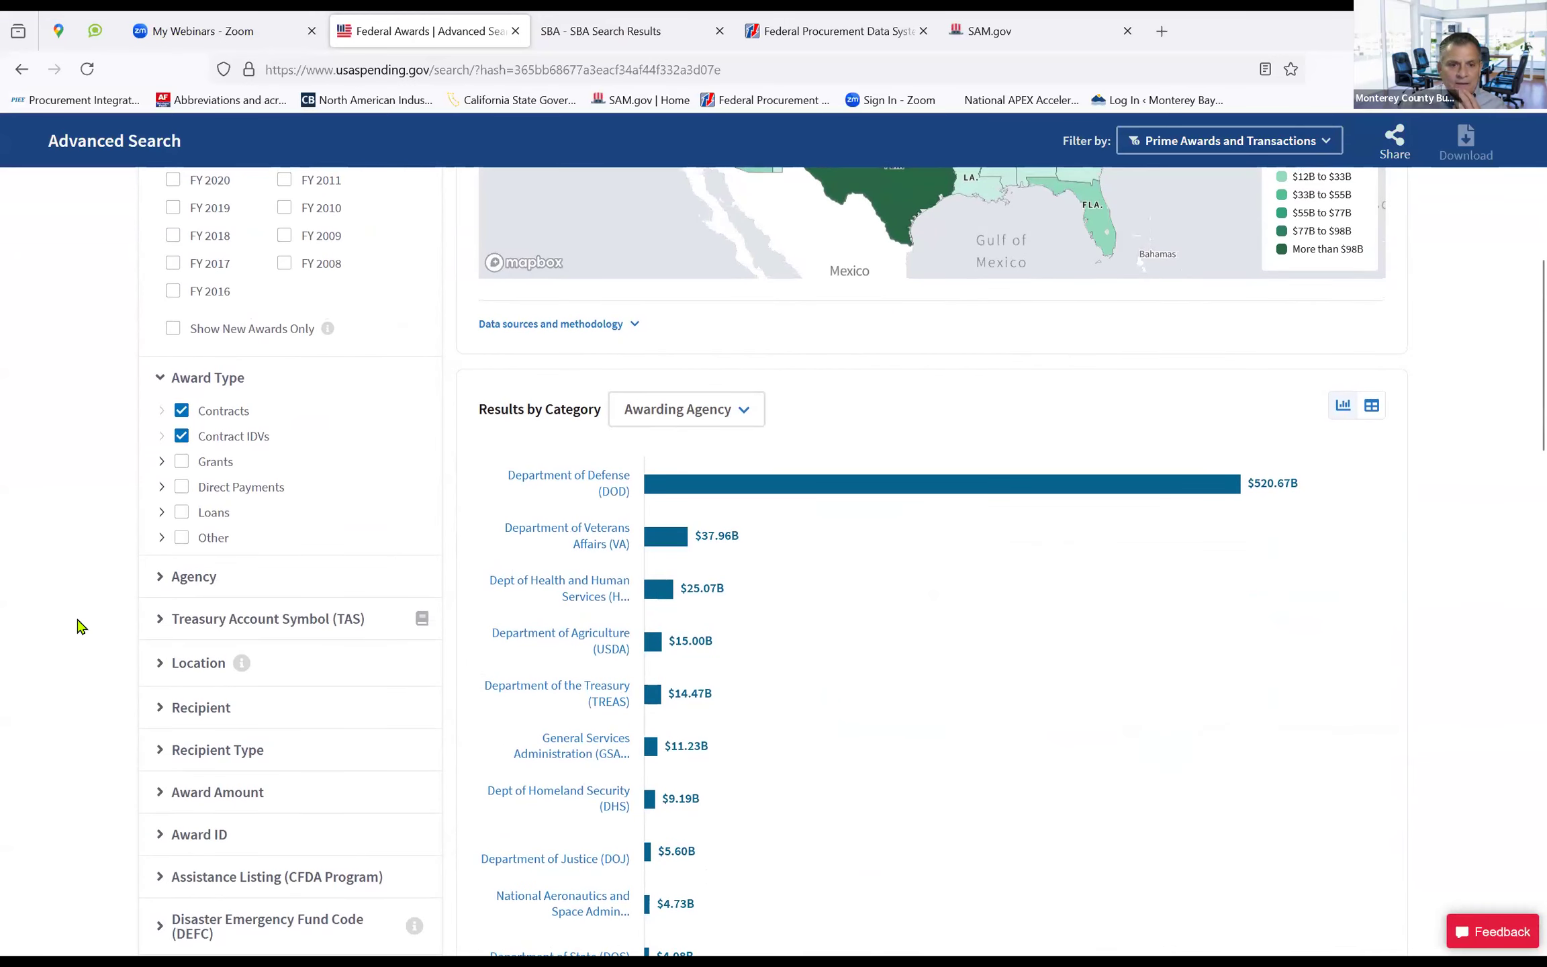
scroll(78, 626, "down", 5)
scroll(78, 626, "down", 10)
scroll(79, 626, "up", 6)
scroll(79, 626, "up", 8)
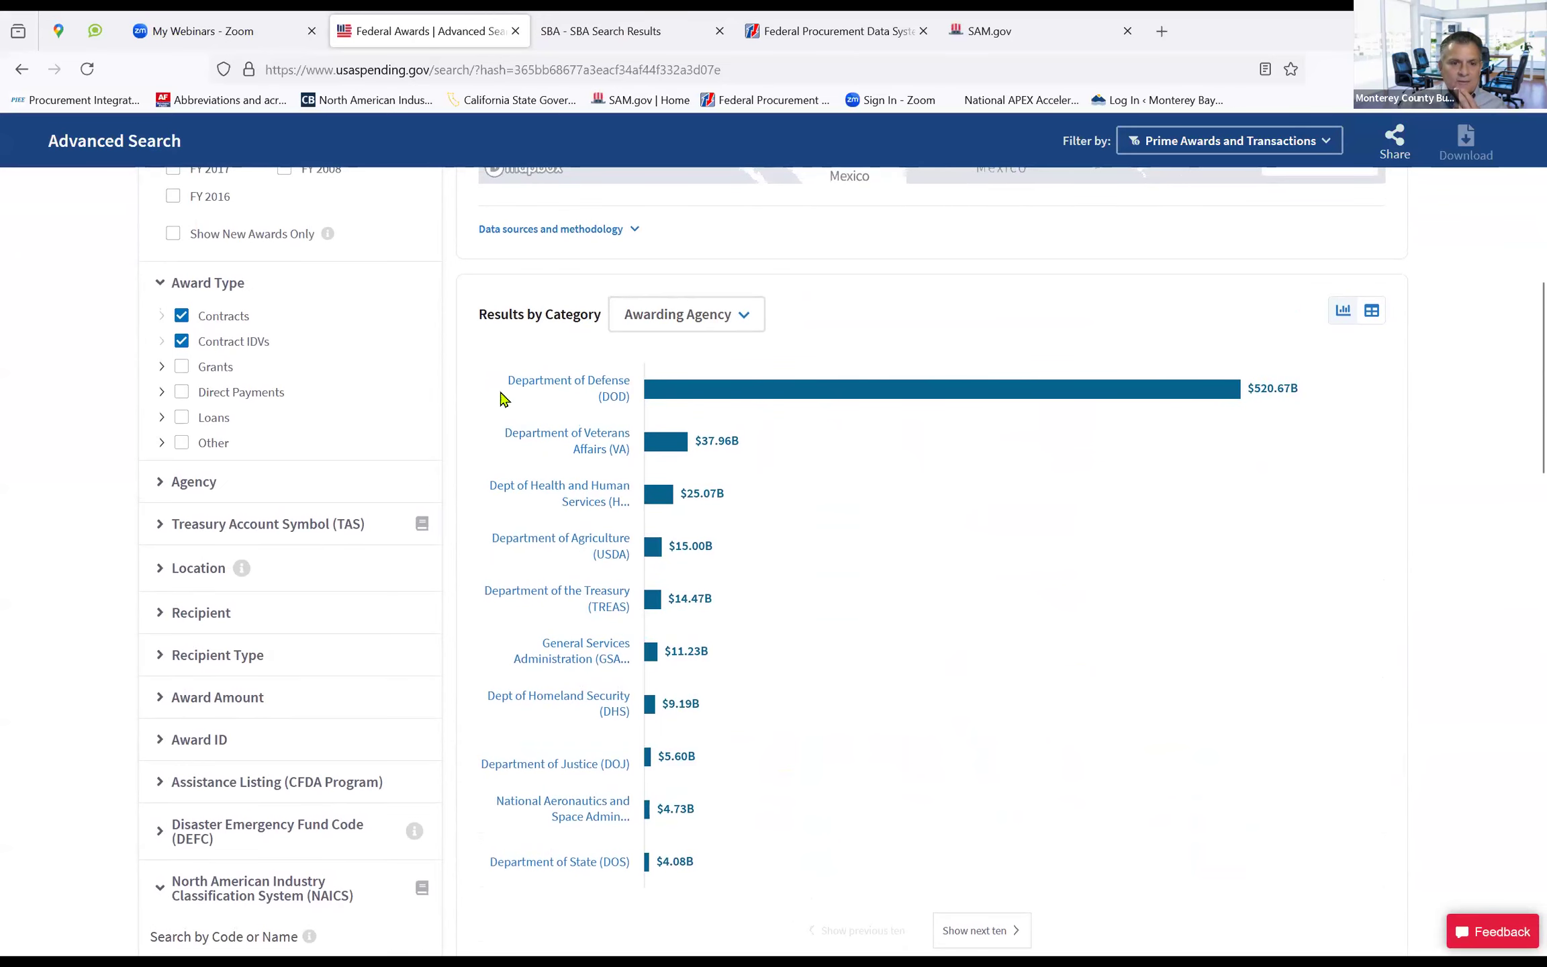
Review the prime award results for the Product category, including the second page of contracts
scroll(111, 507, "down", 18)
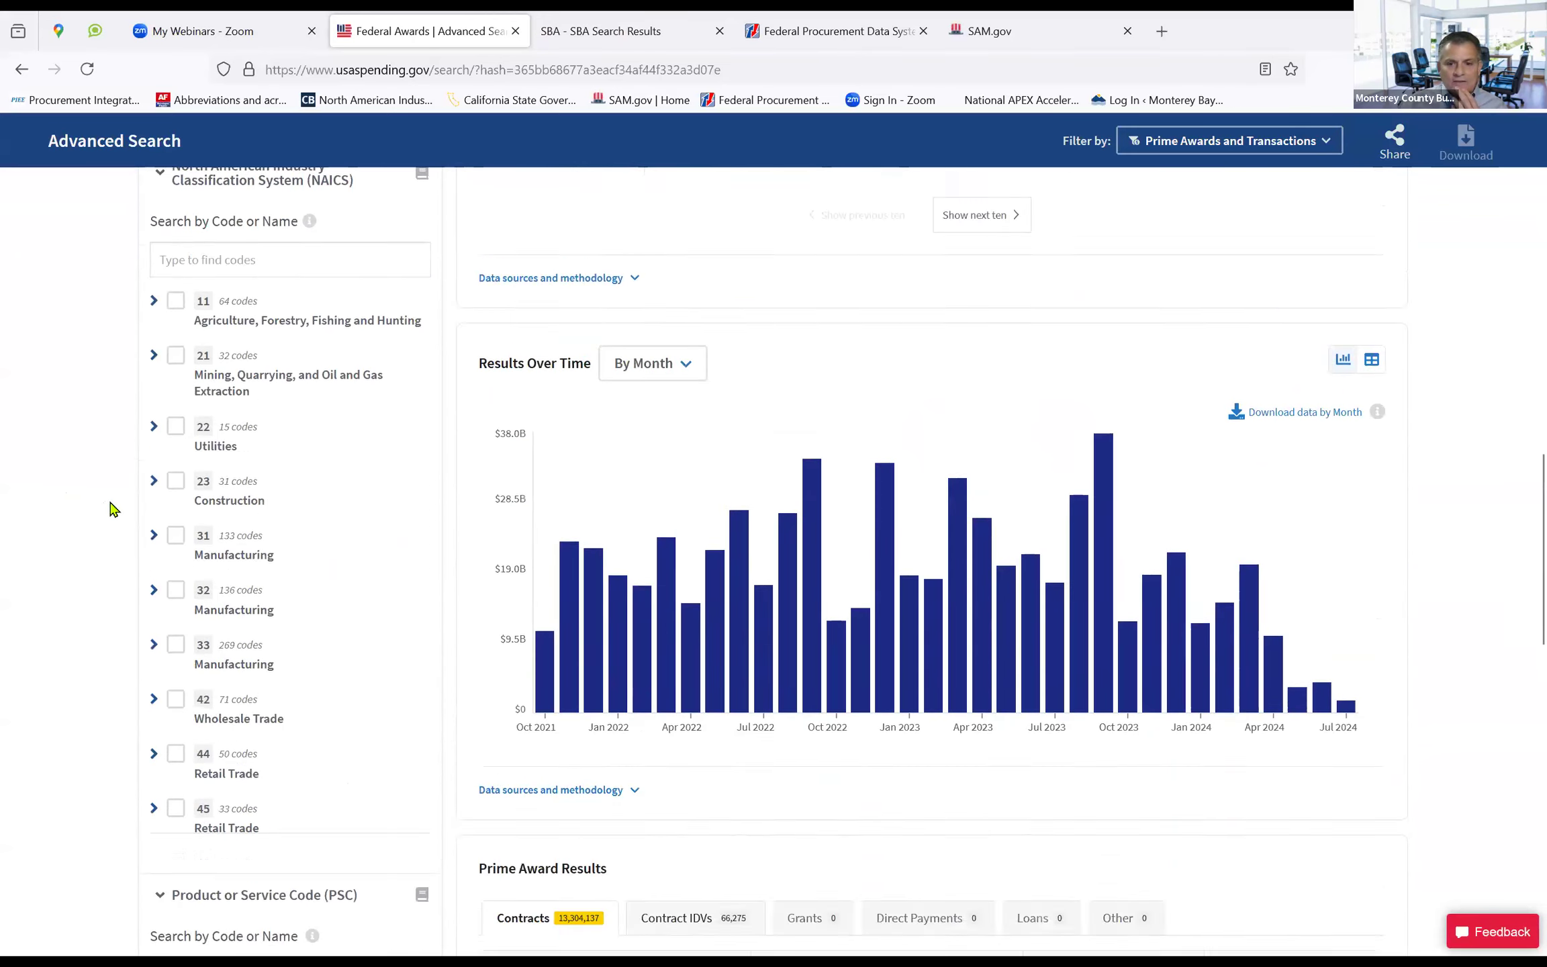
scroll(112, 508, "down", 3)
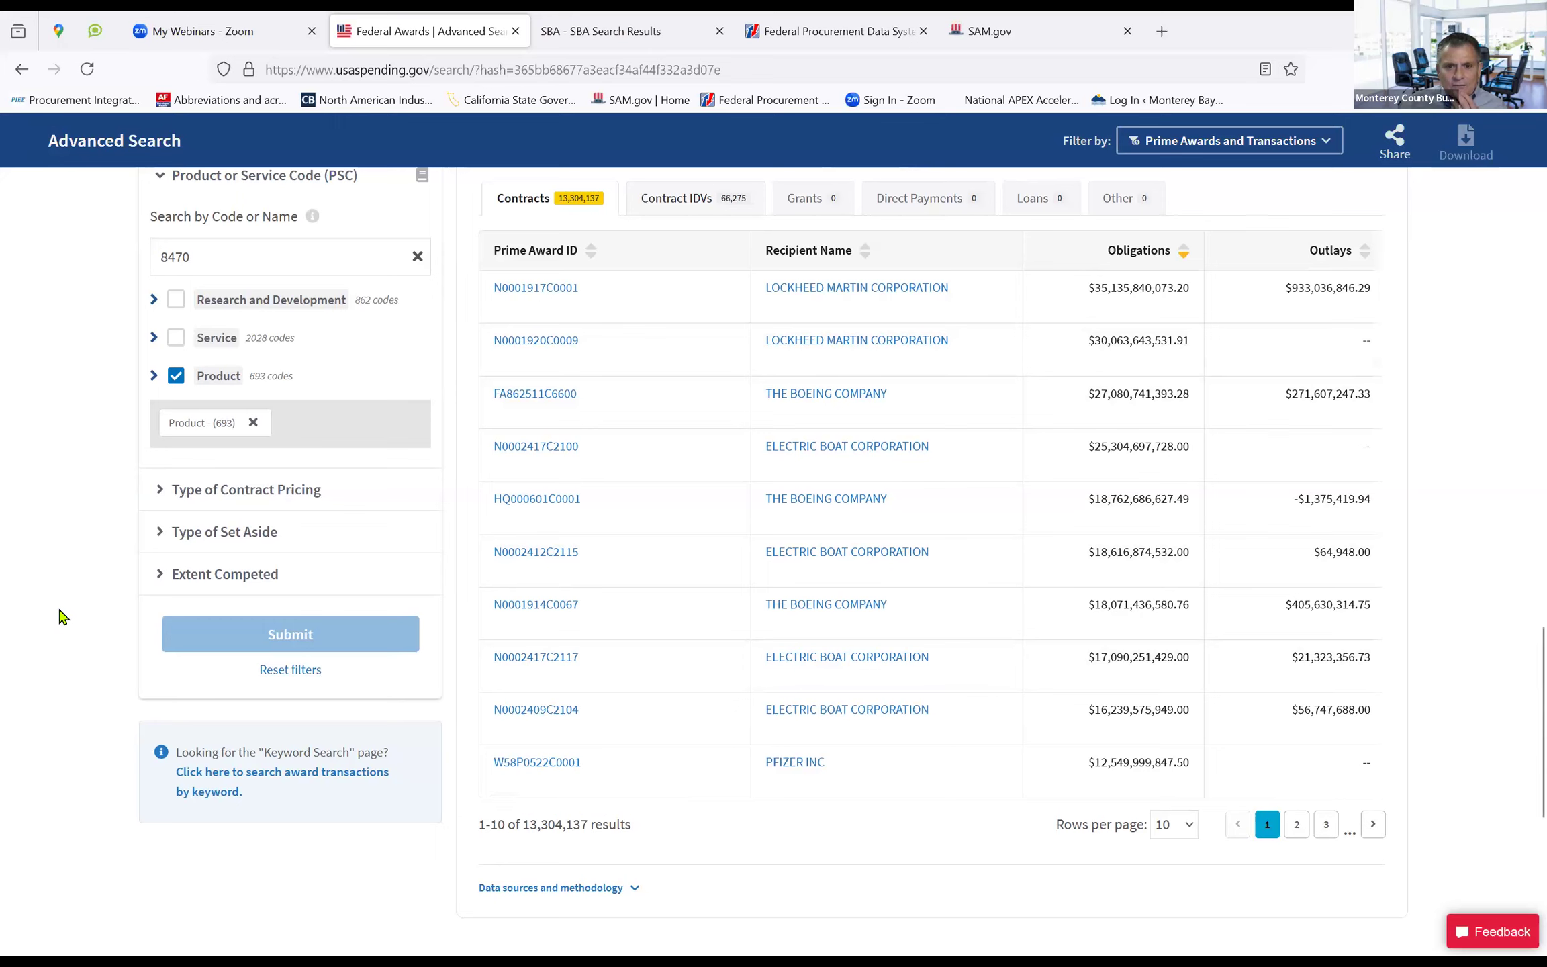
scroll(59, 616, "down", 4)
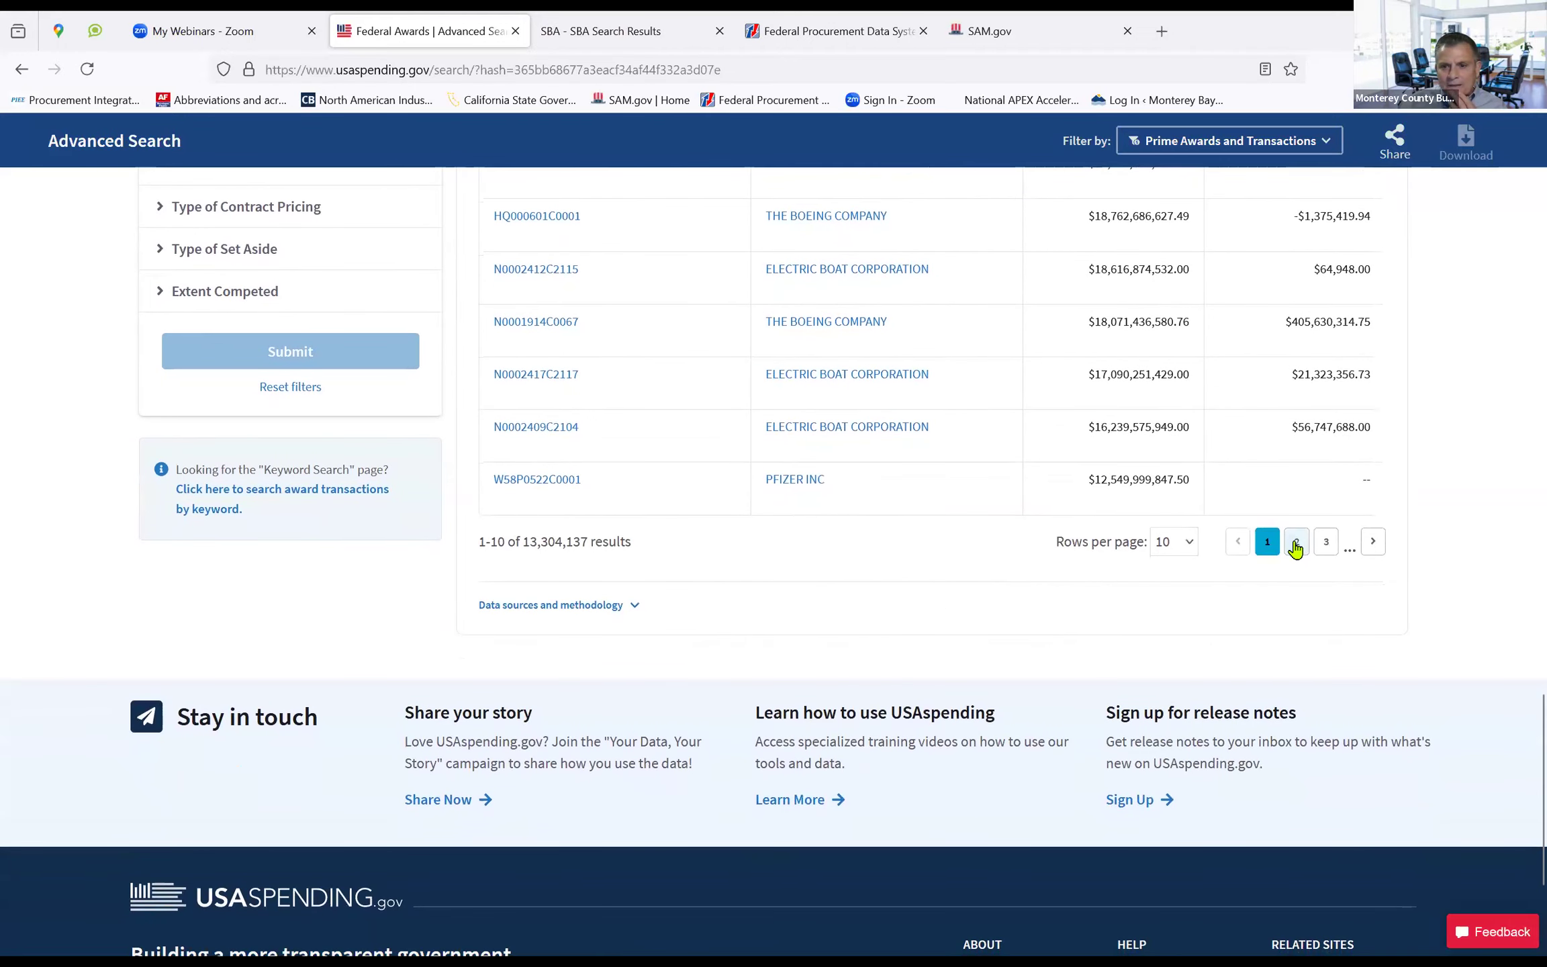
left_click(1296, 544)
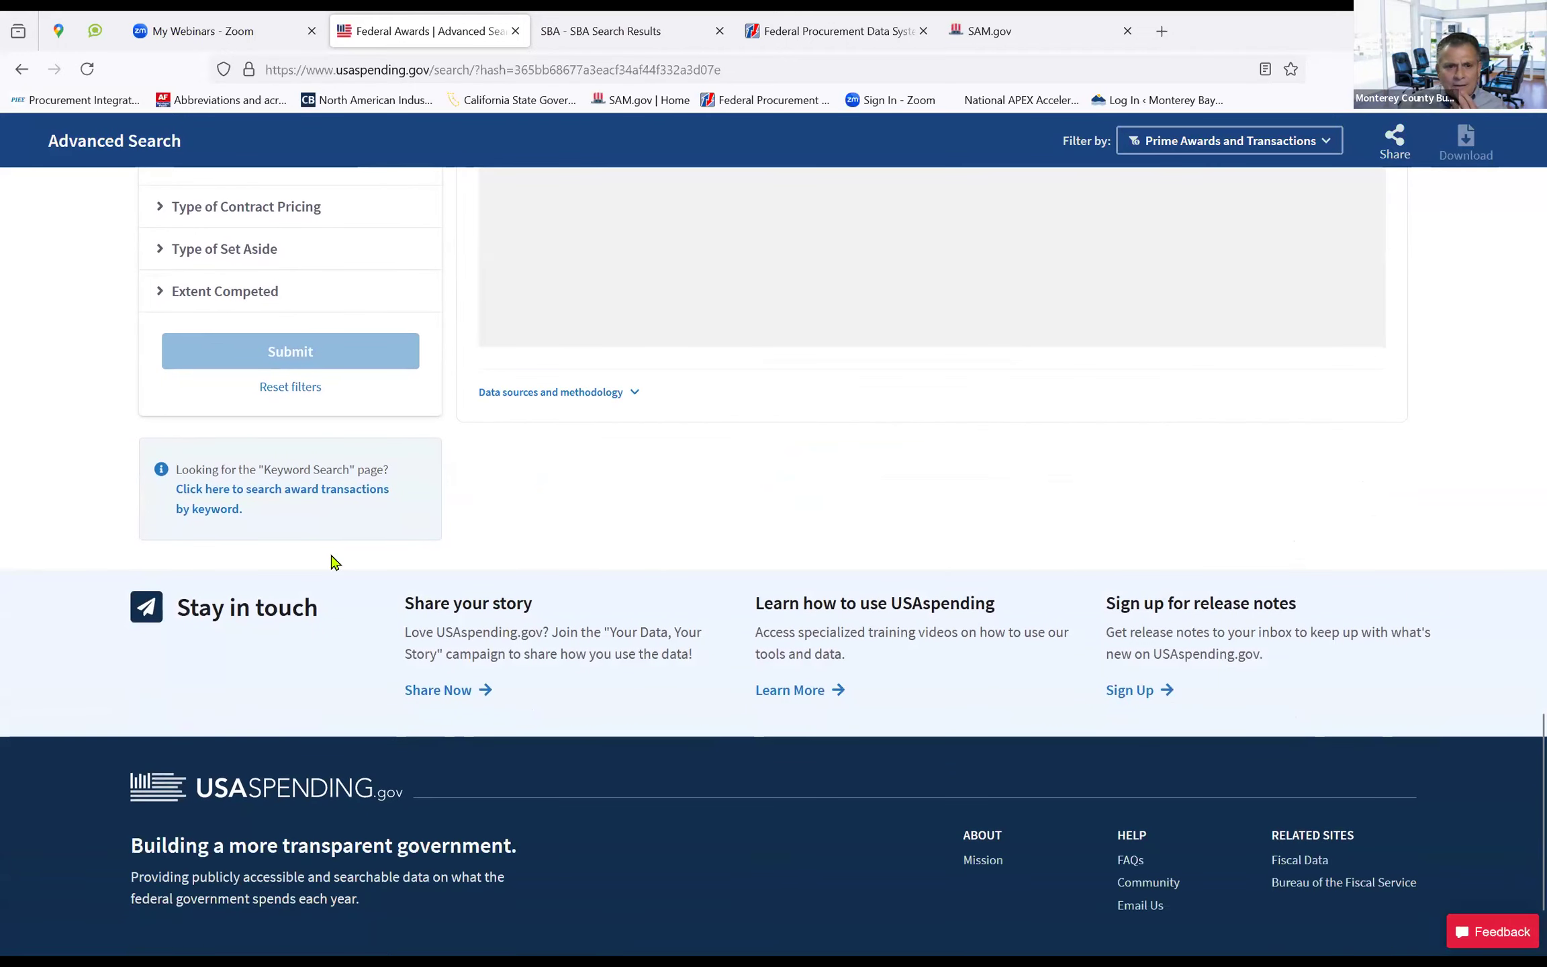
scroll(63, 503, "up", 6)
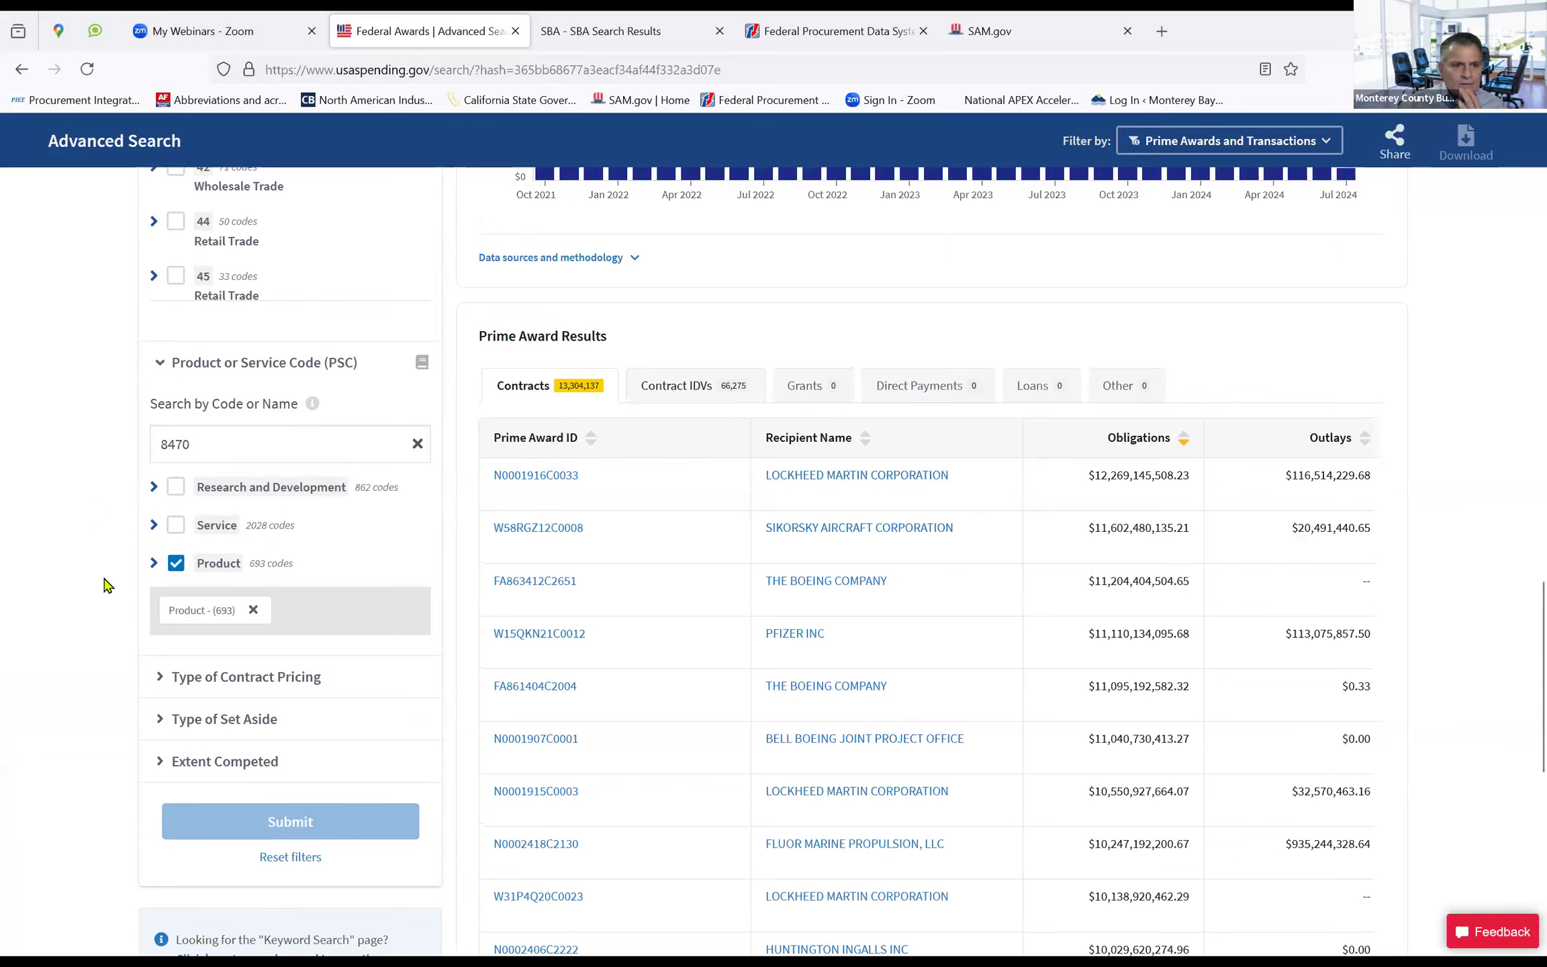
Search the Product or Service Code filter for code 8470 again
left_click(249, 445)
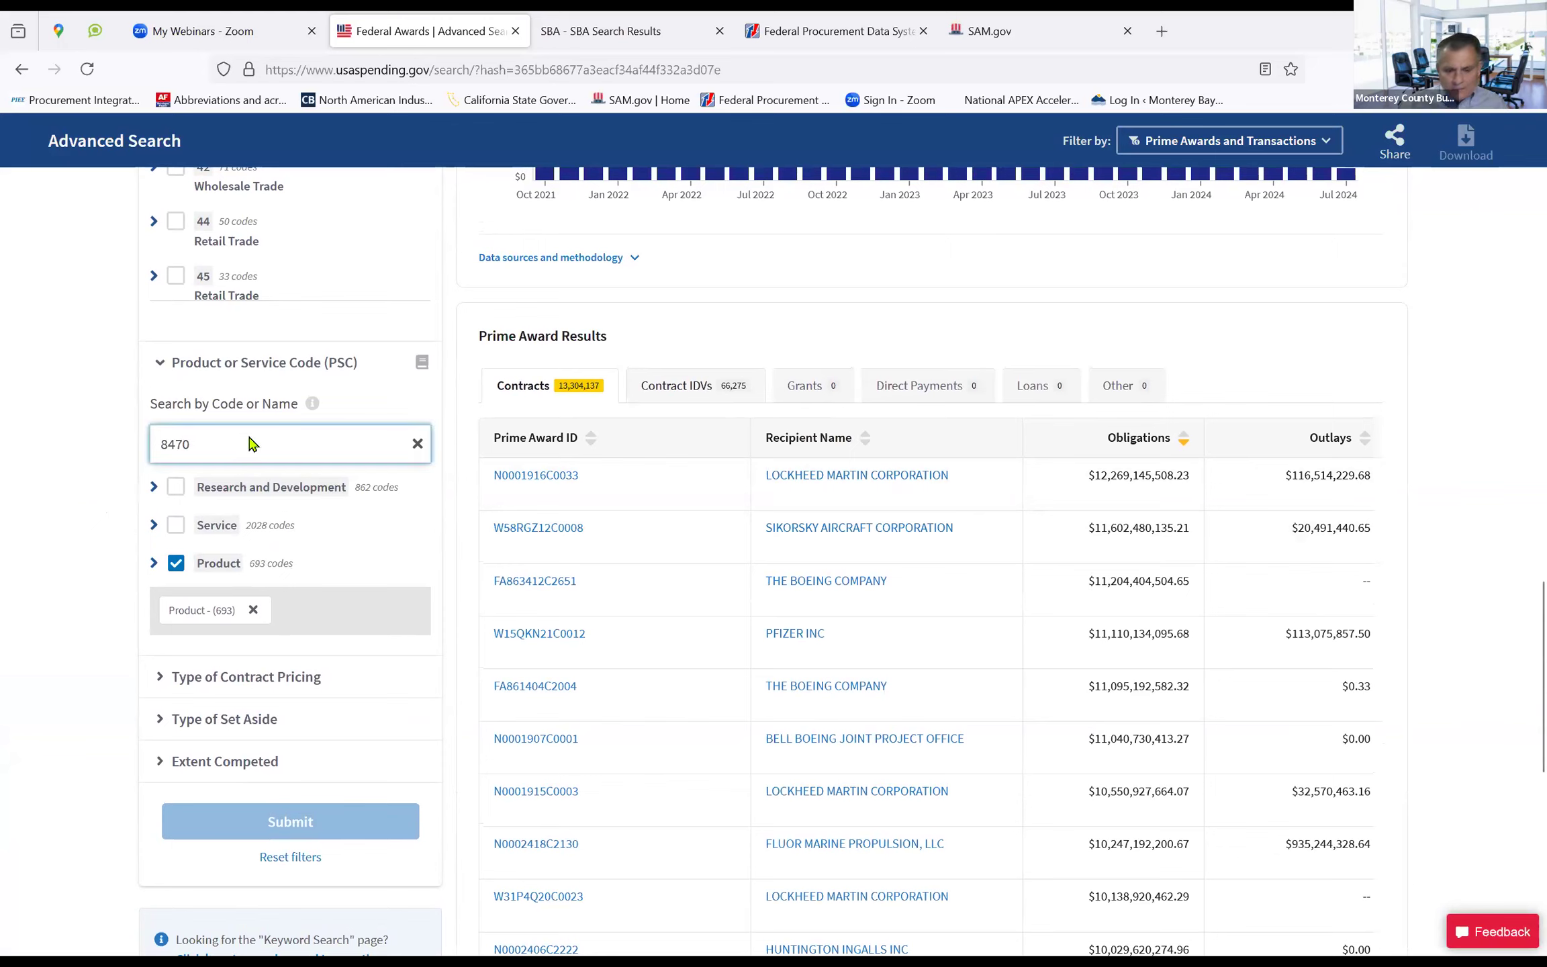
key("BackSpace")
key("BackSpace")
key("BackSpace")
key("BackSpace")
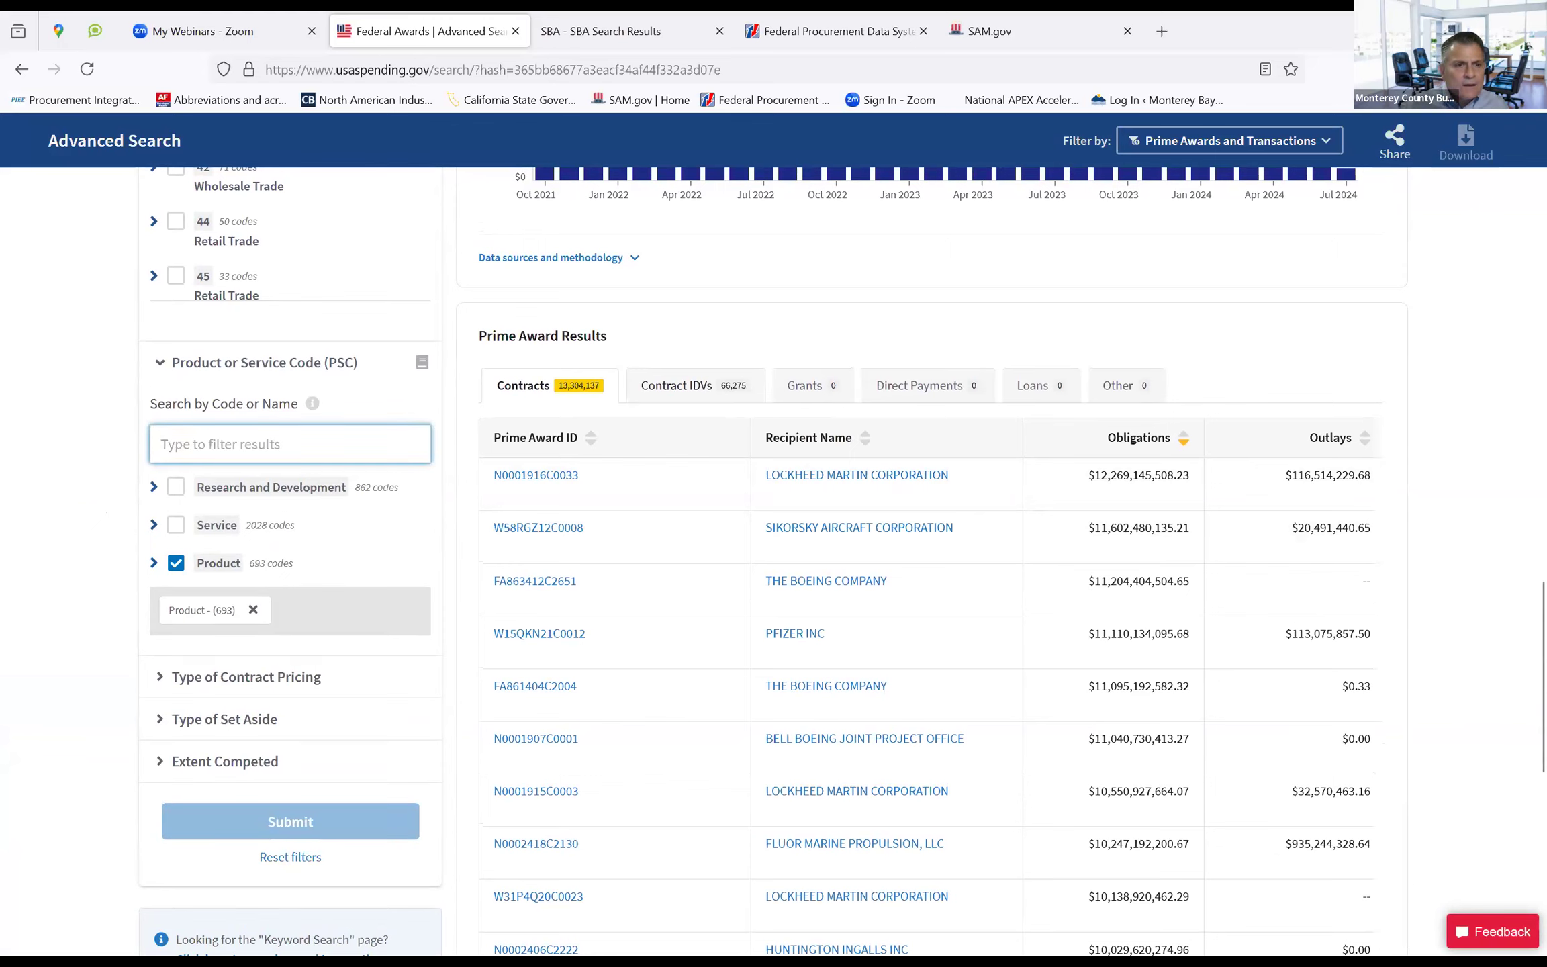
type("8470")
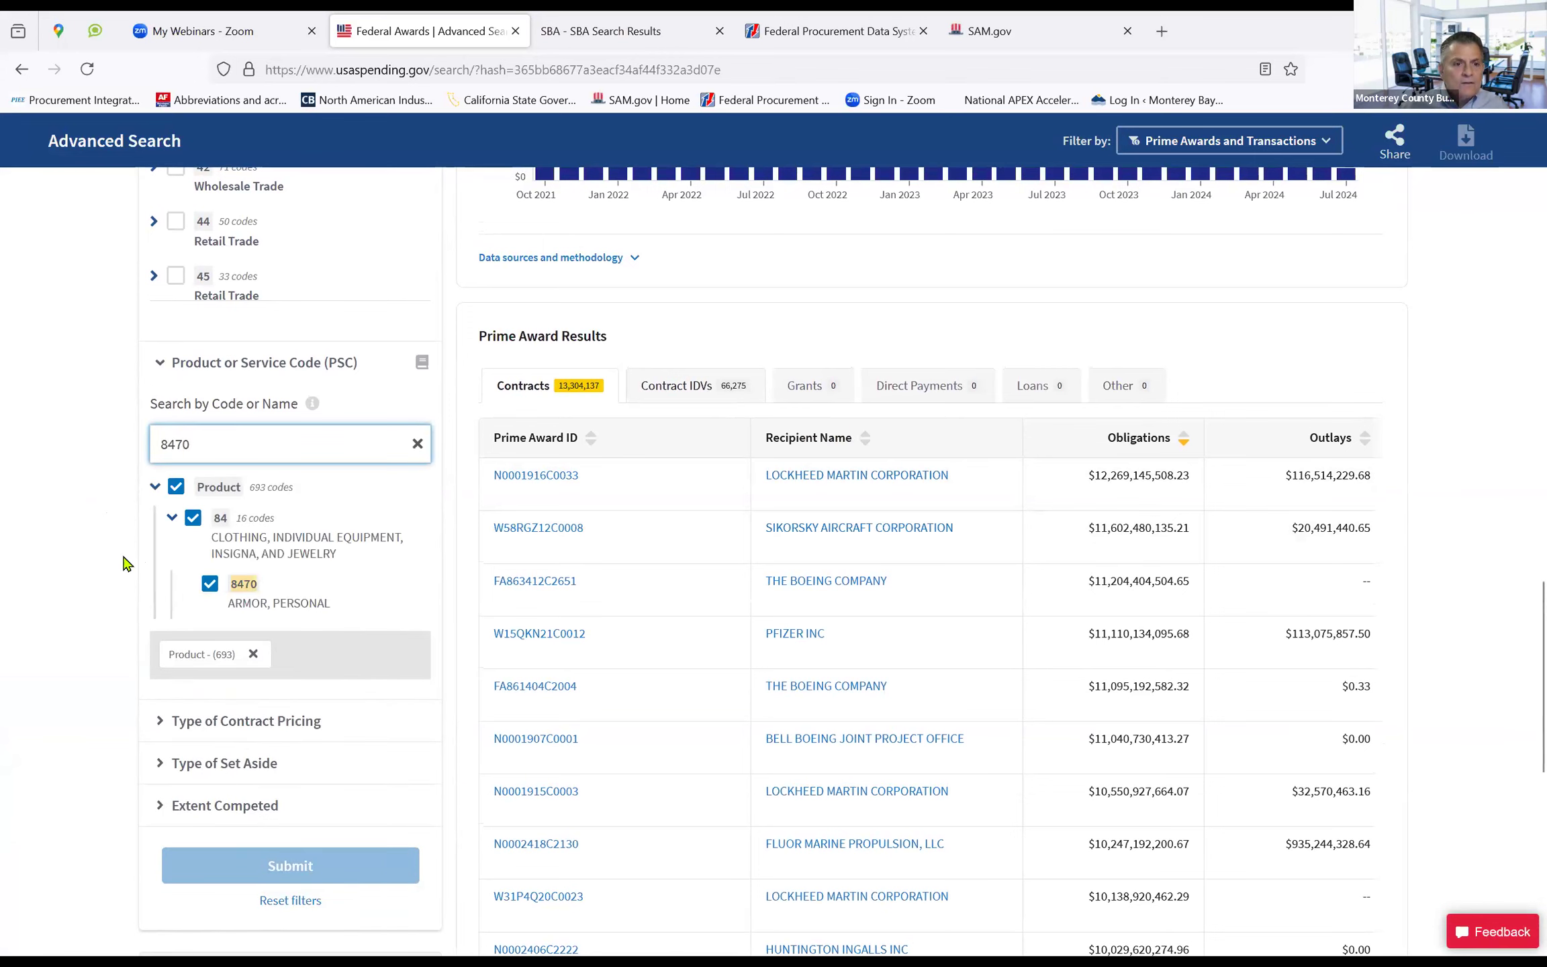
Reset all filters of the award search to clear the Product category selection
scroll(116, 563, "down", 10)
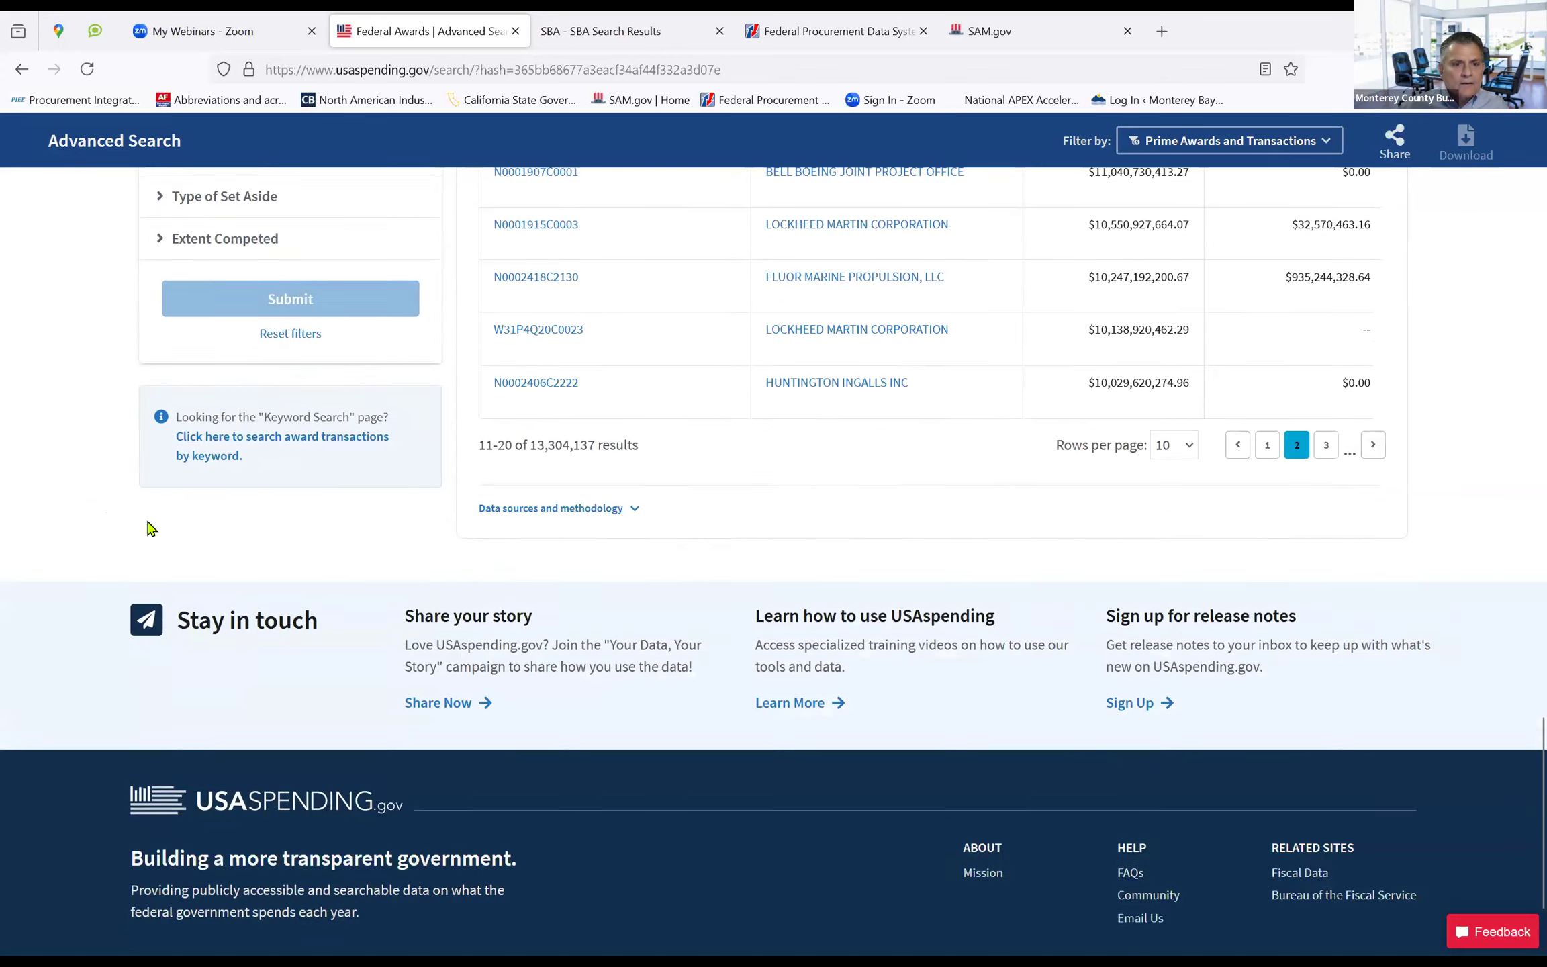
scroll(103, 397, "up", 6)
scroll(111, 410, "up", 15)
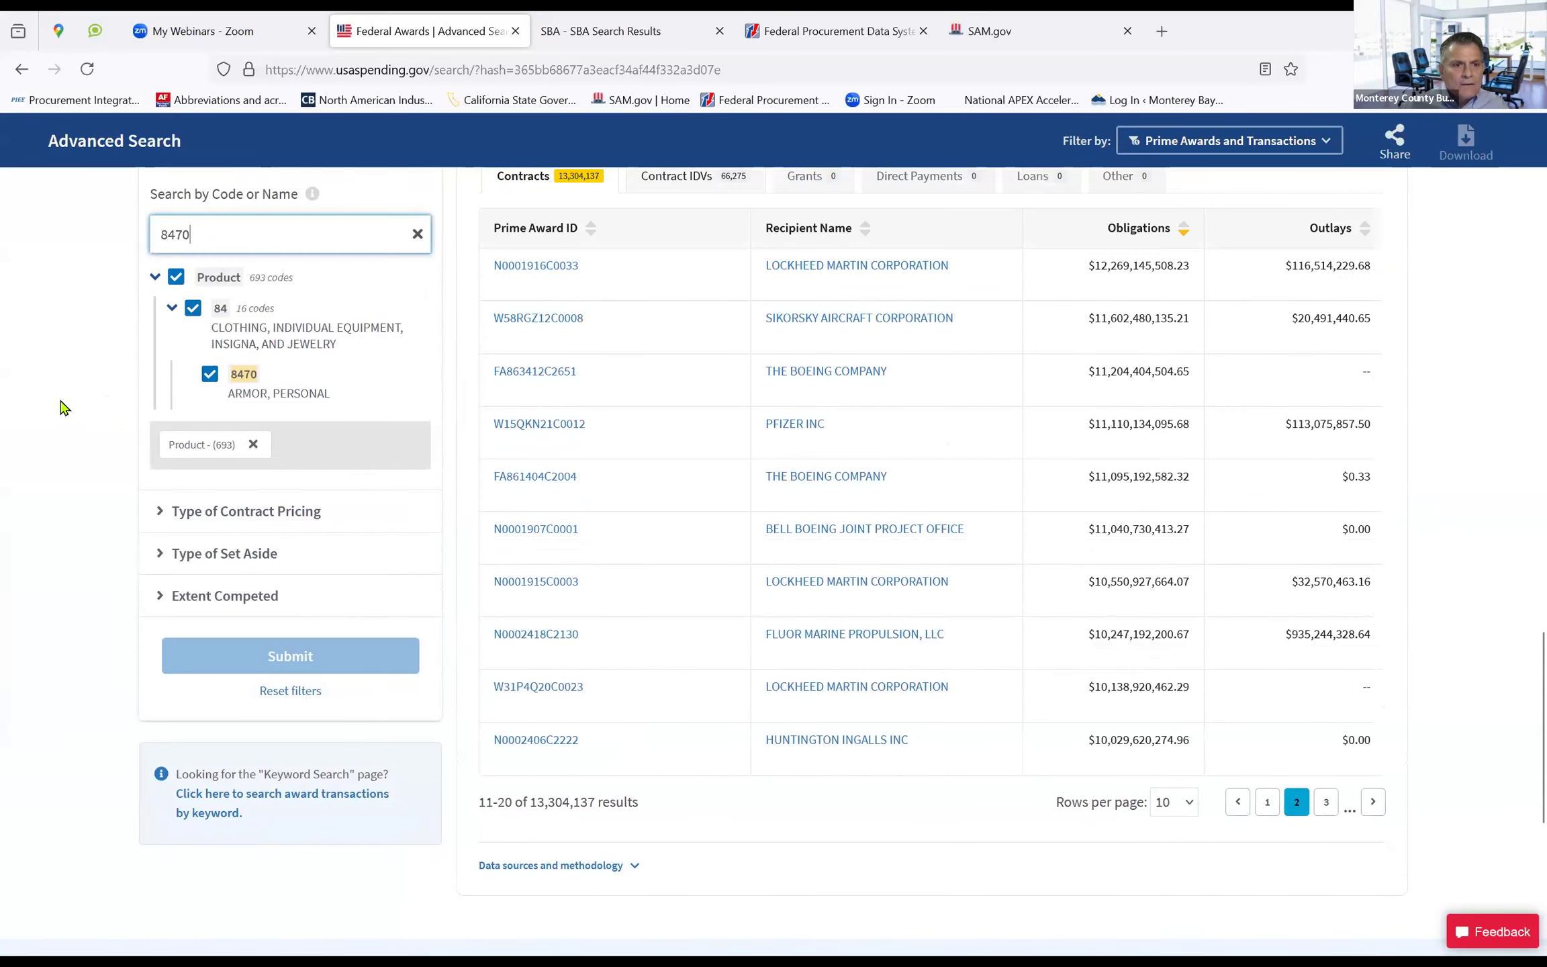
scroll(62, 393, "up", 10)
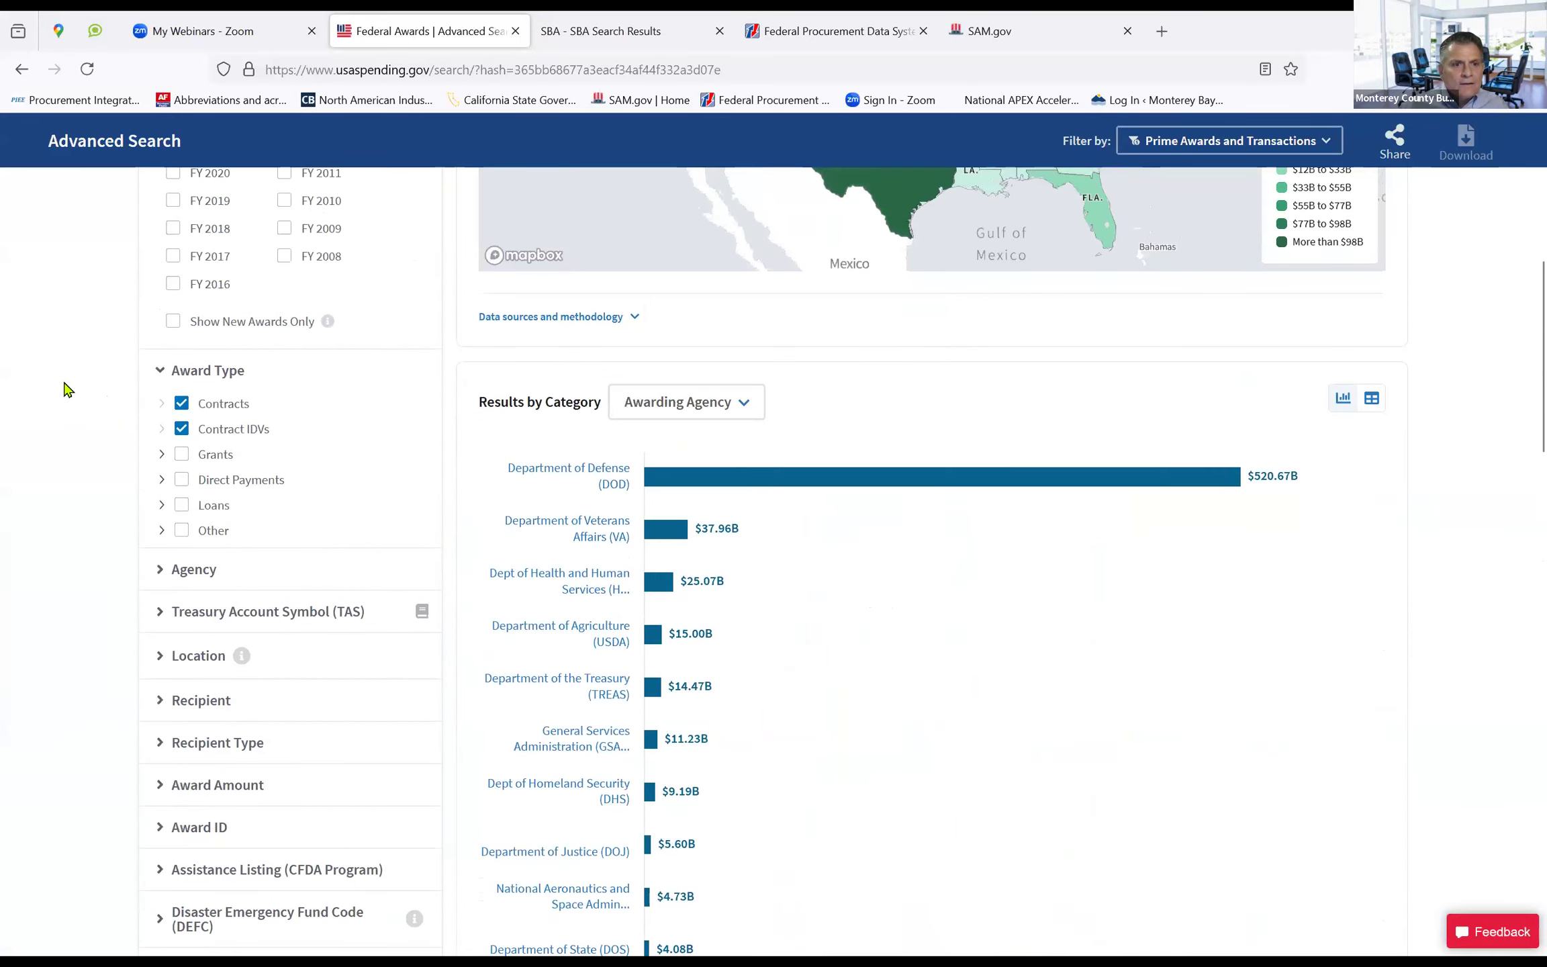
left_click(292, 460)
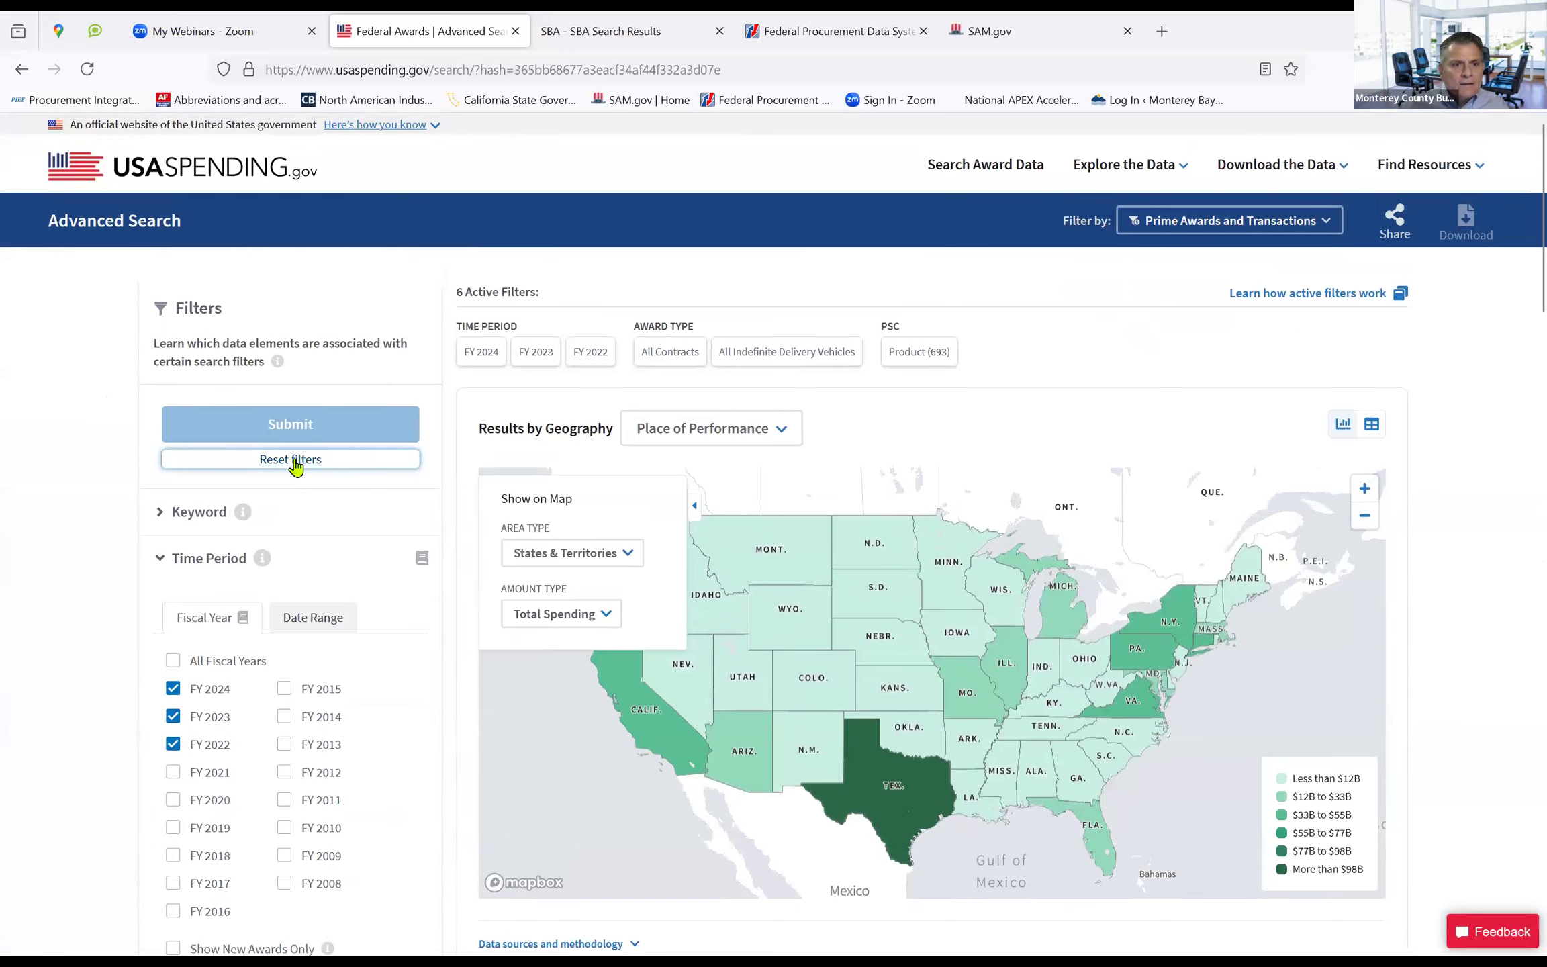
Limit the search to fiscal years 2024, 2023 and 2022 and to the award types Contracts and Contract IDVs
scroll(94, 562, "down", 3)
scroll(172, 255, "down", 5)
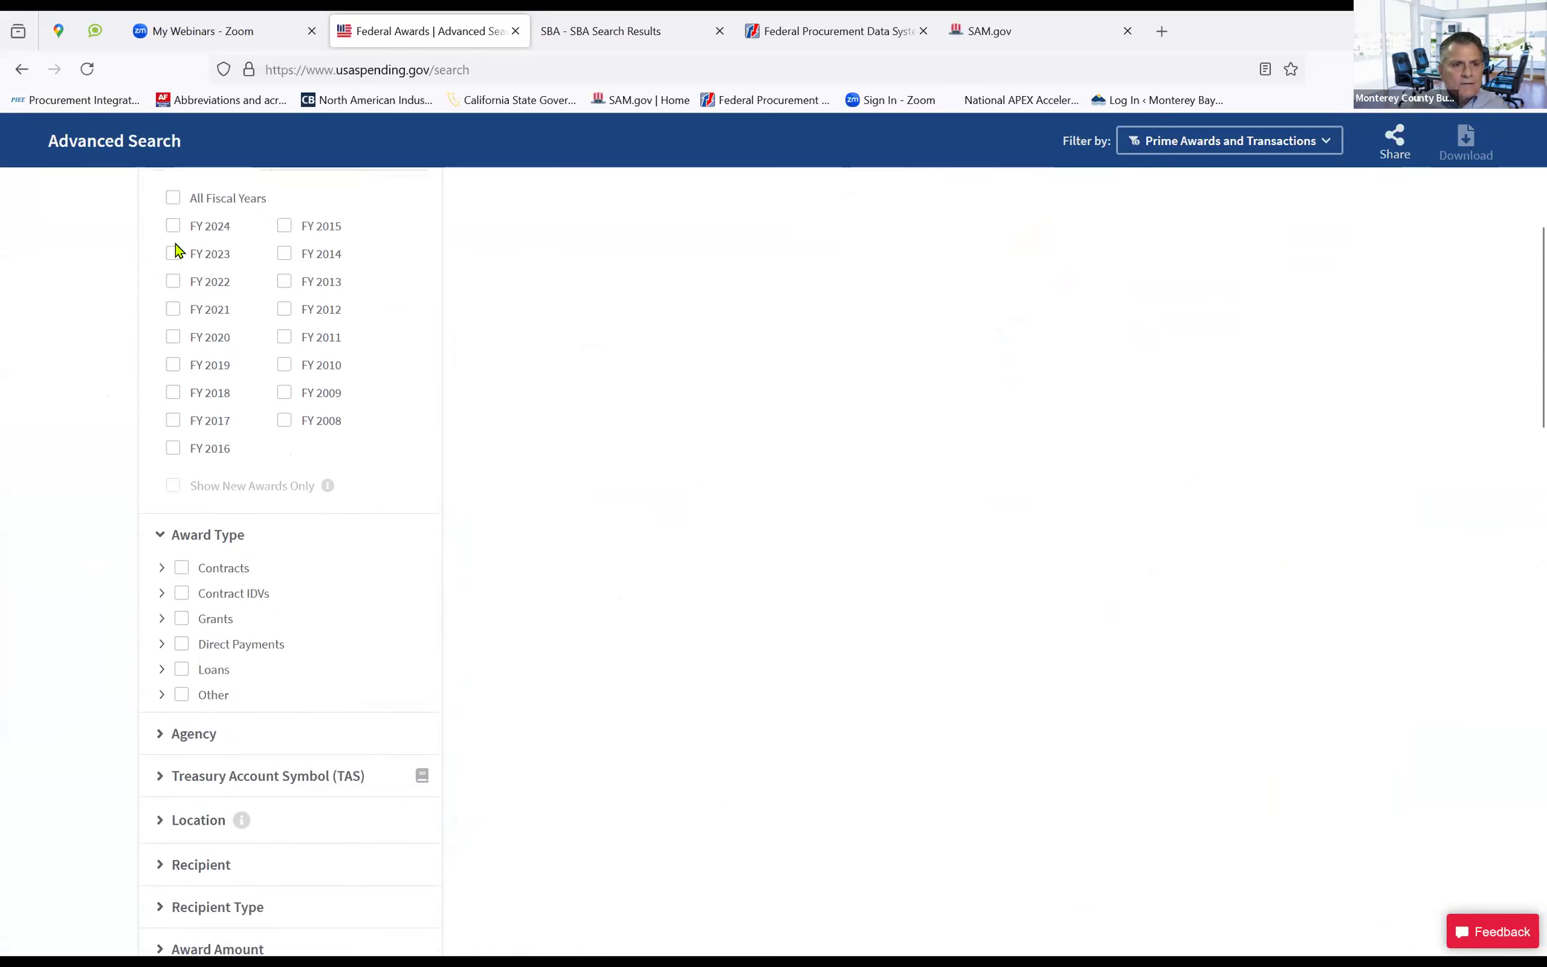
scroll(131, 399, "up", 3)
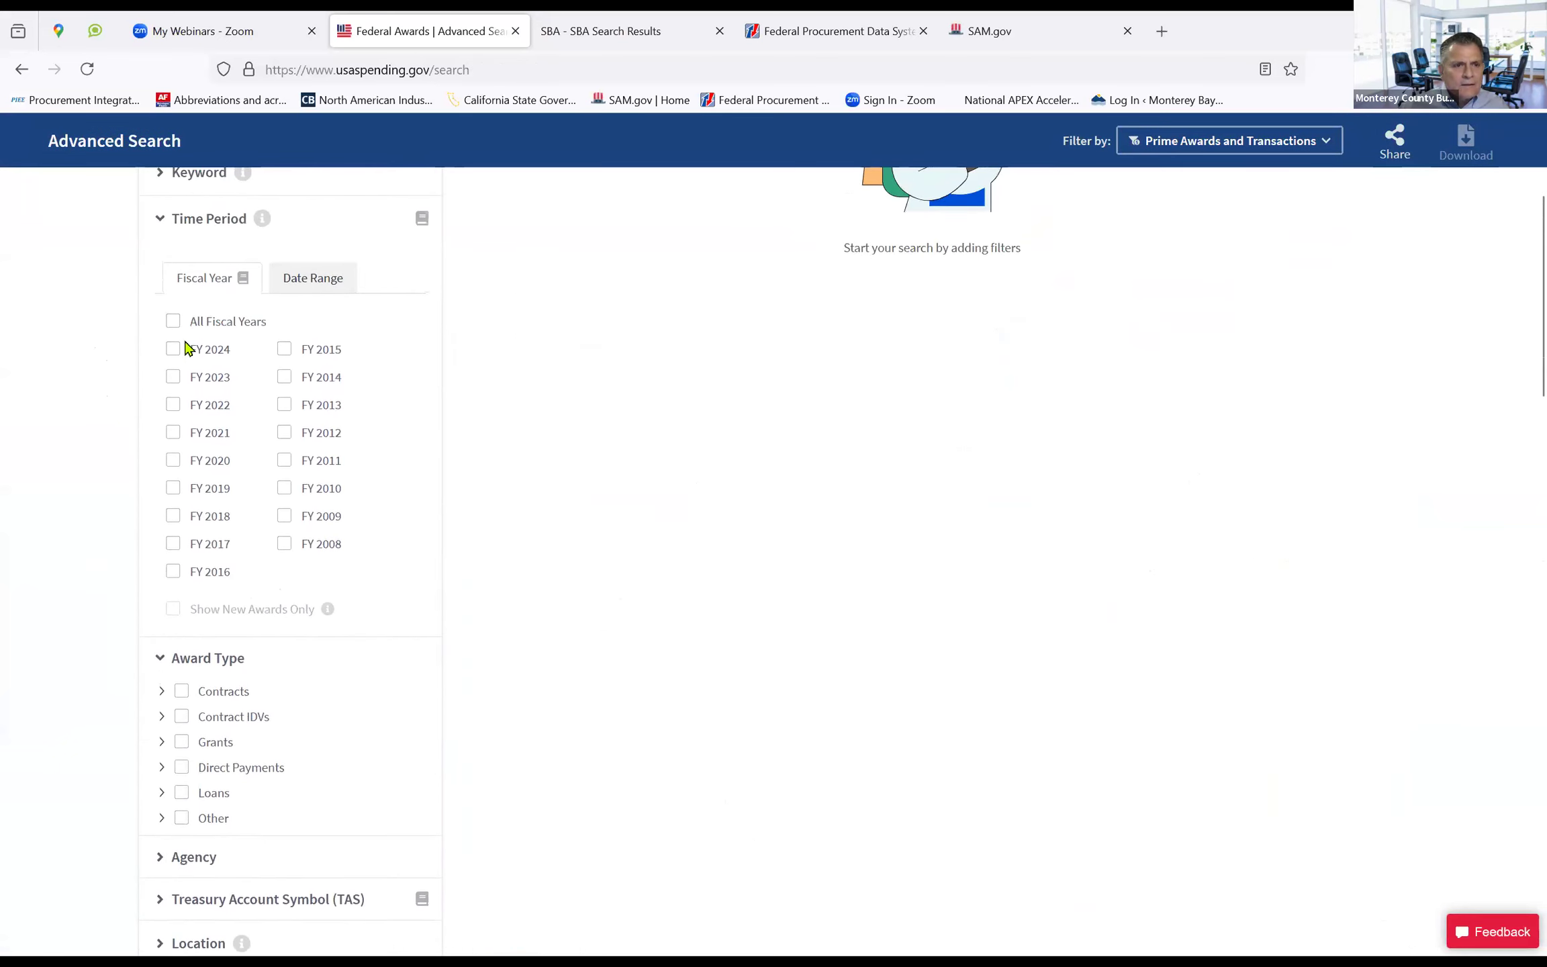
left_click(173, 352)
left_click(173, 380)
left_click(173, 410)
scroll(80, 473, "down", 7)
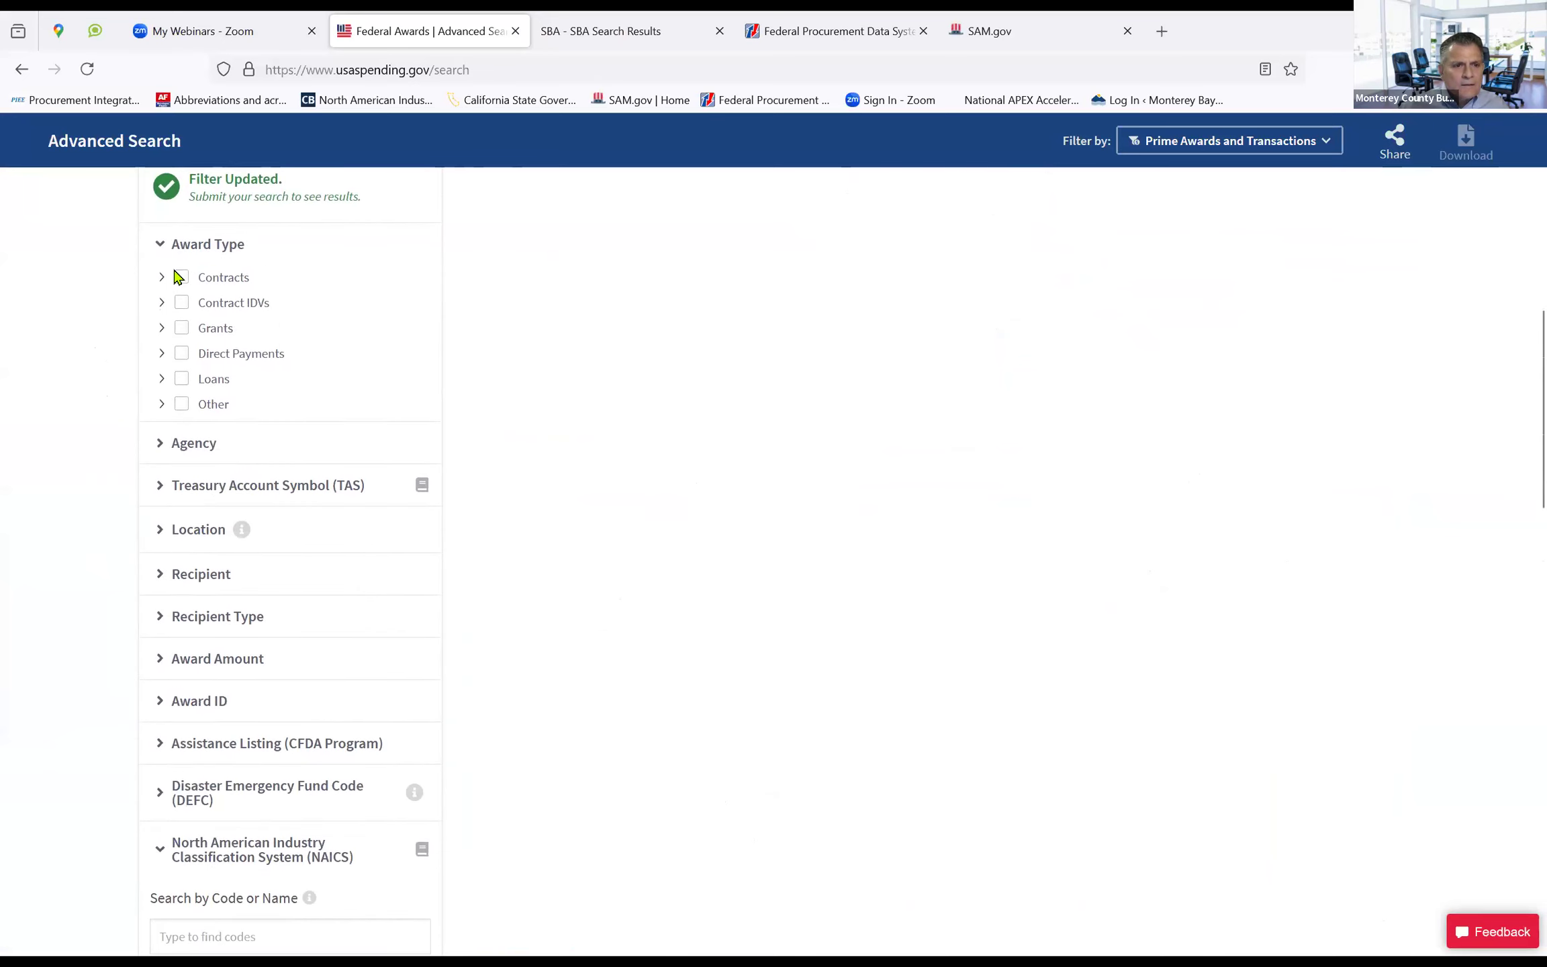
left_click(180, 224)
left_click(181, 251)
Find code 8470 (Armor, Personal) in the Product or Service Code filter, select only that code and submit the search
scroll(48, 376, "down", 8)
scroll(48, 376, "down", 10)
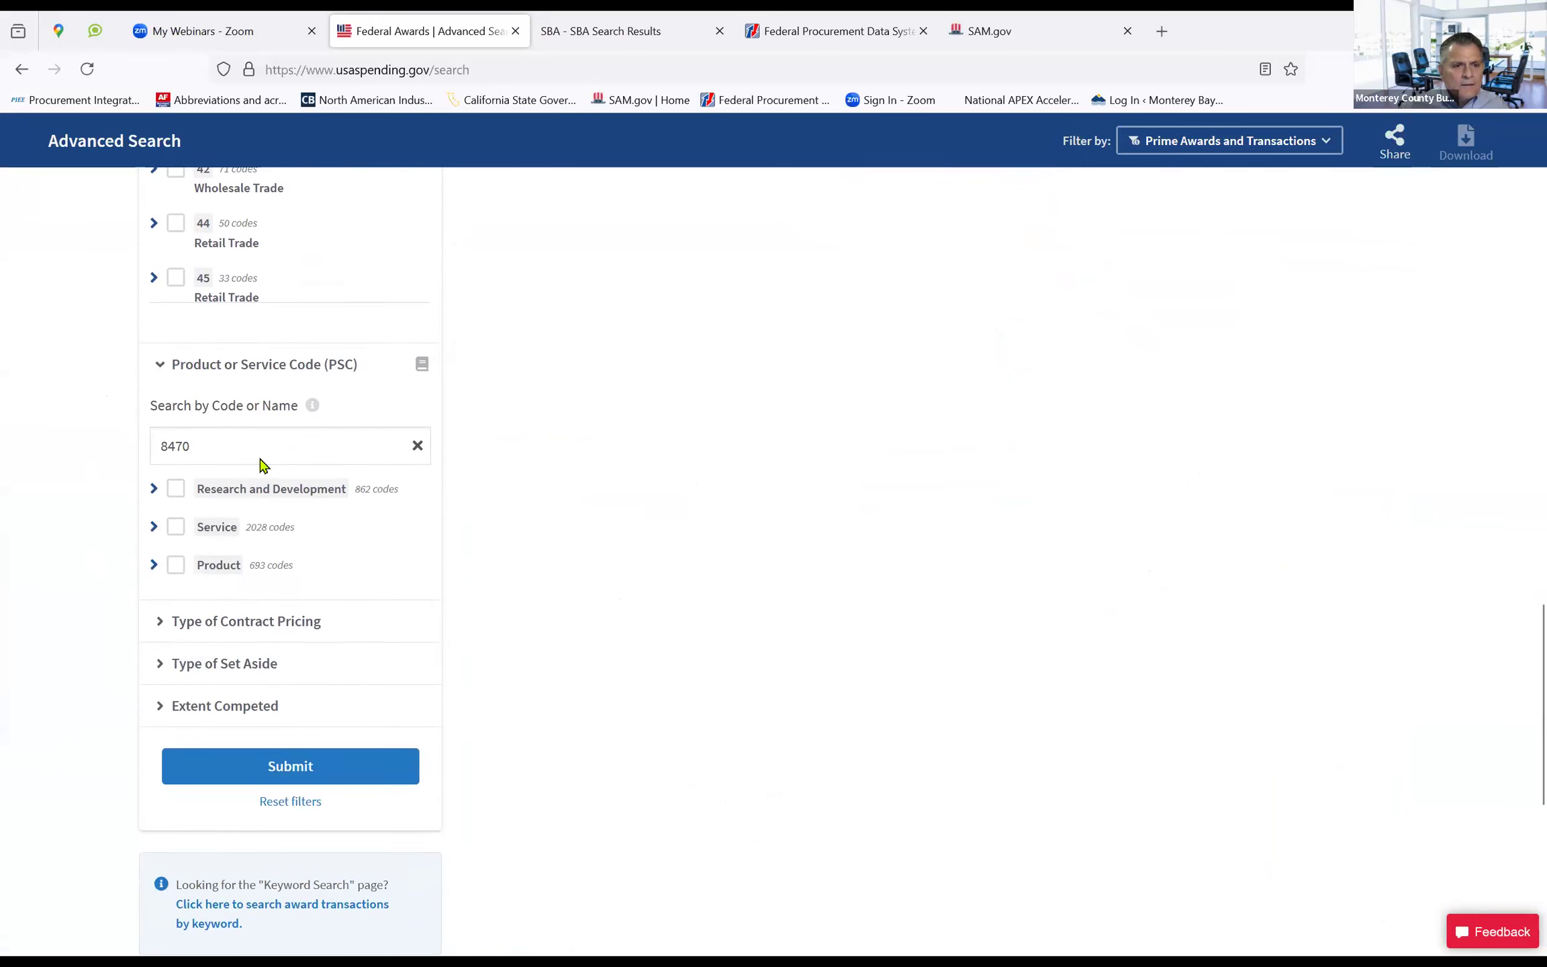
left_click(212, 451)
key("BackSpace")
key("BackSpace")
key("BackSpace")
key("BackSpace")
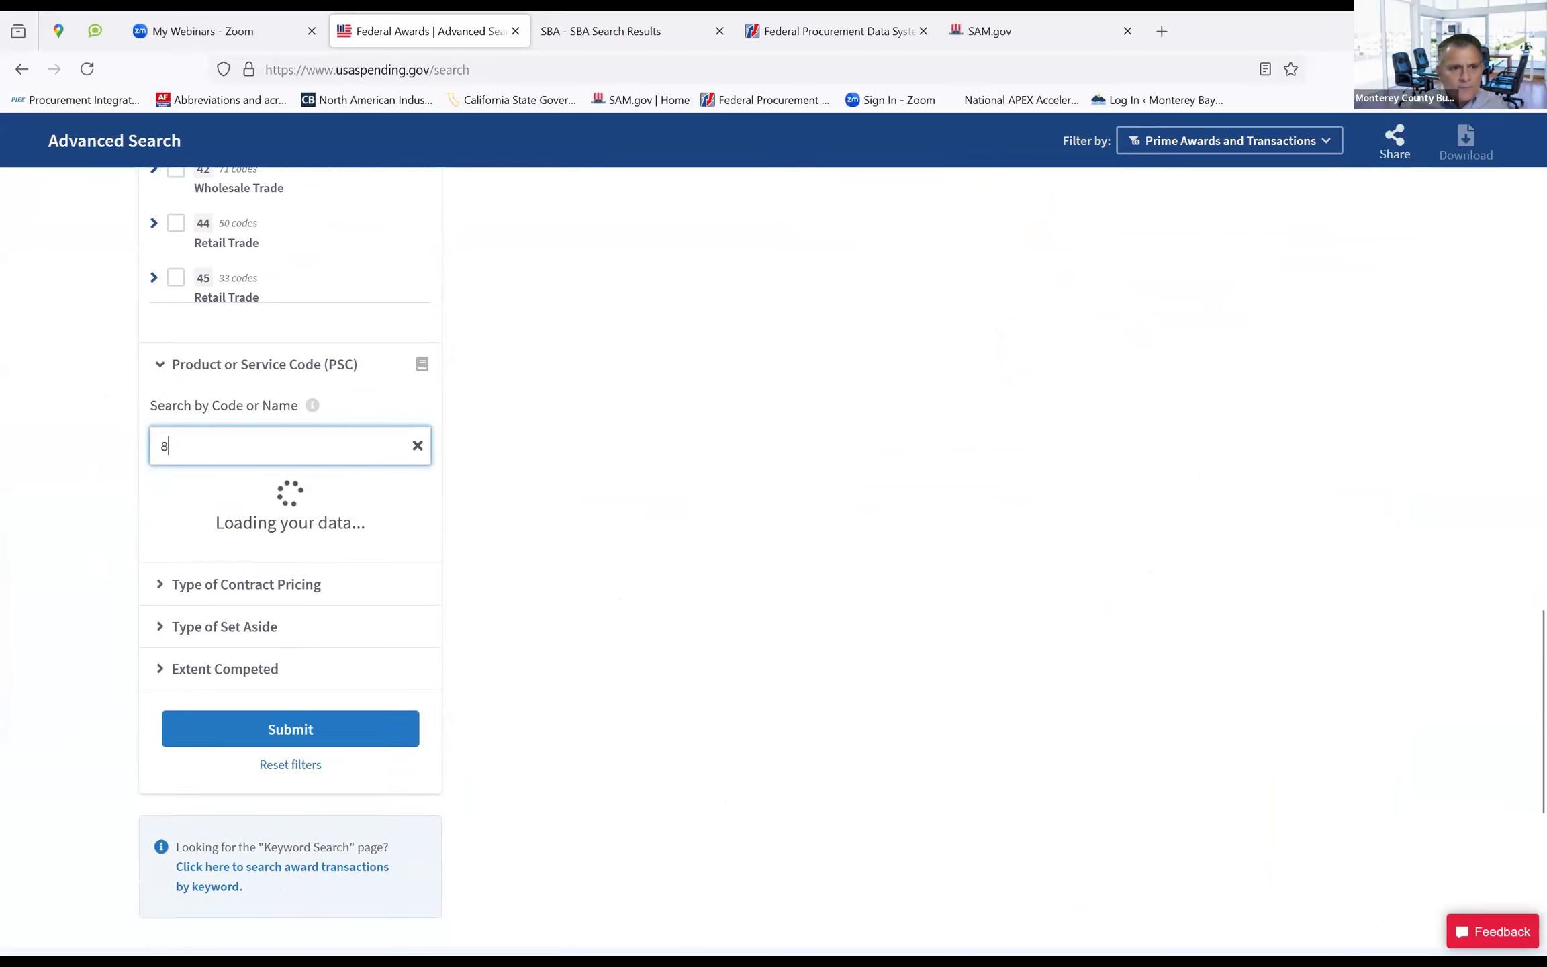
type("847")
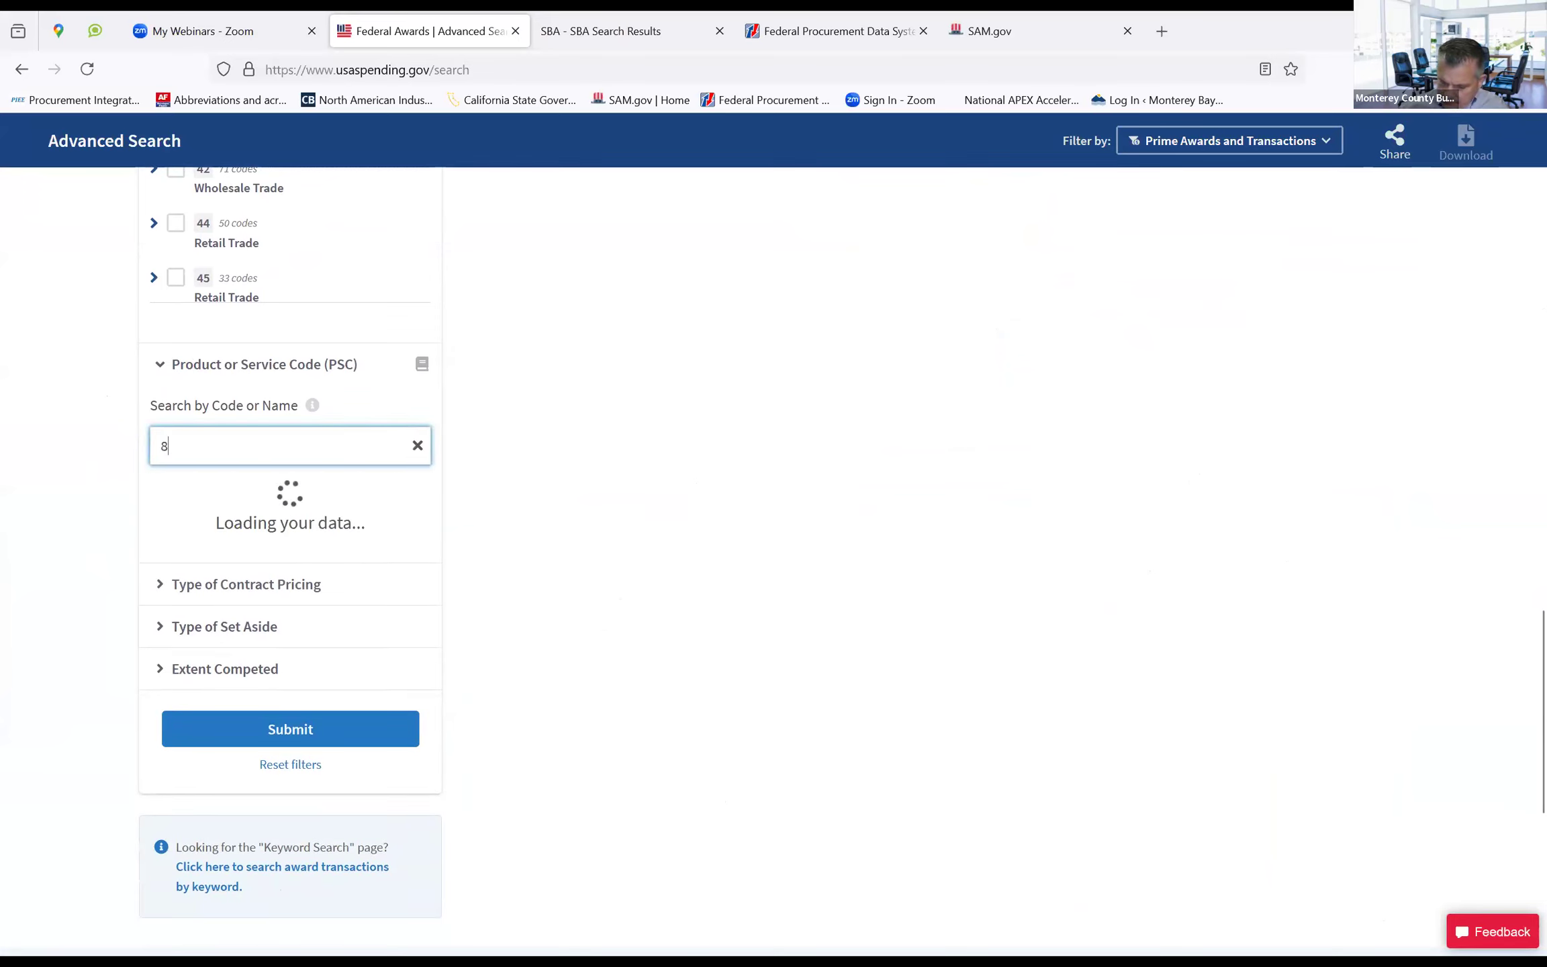
type("0")
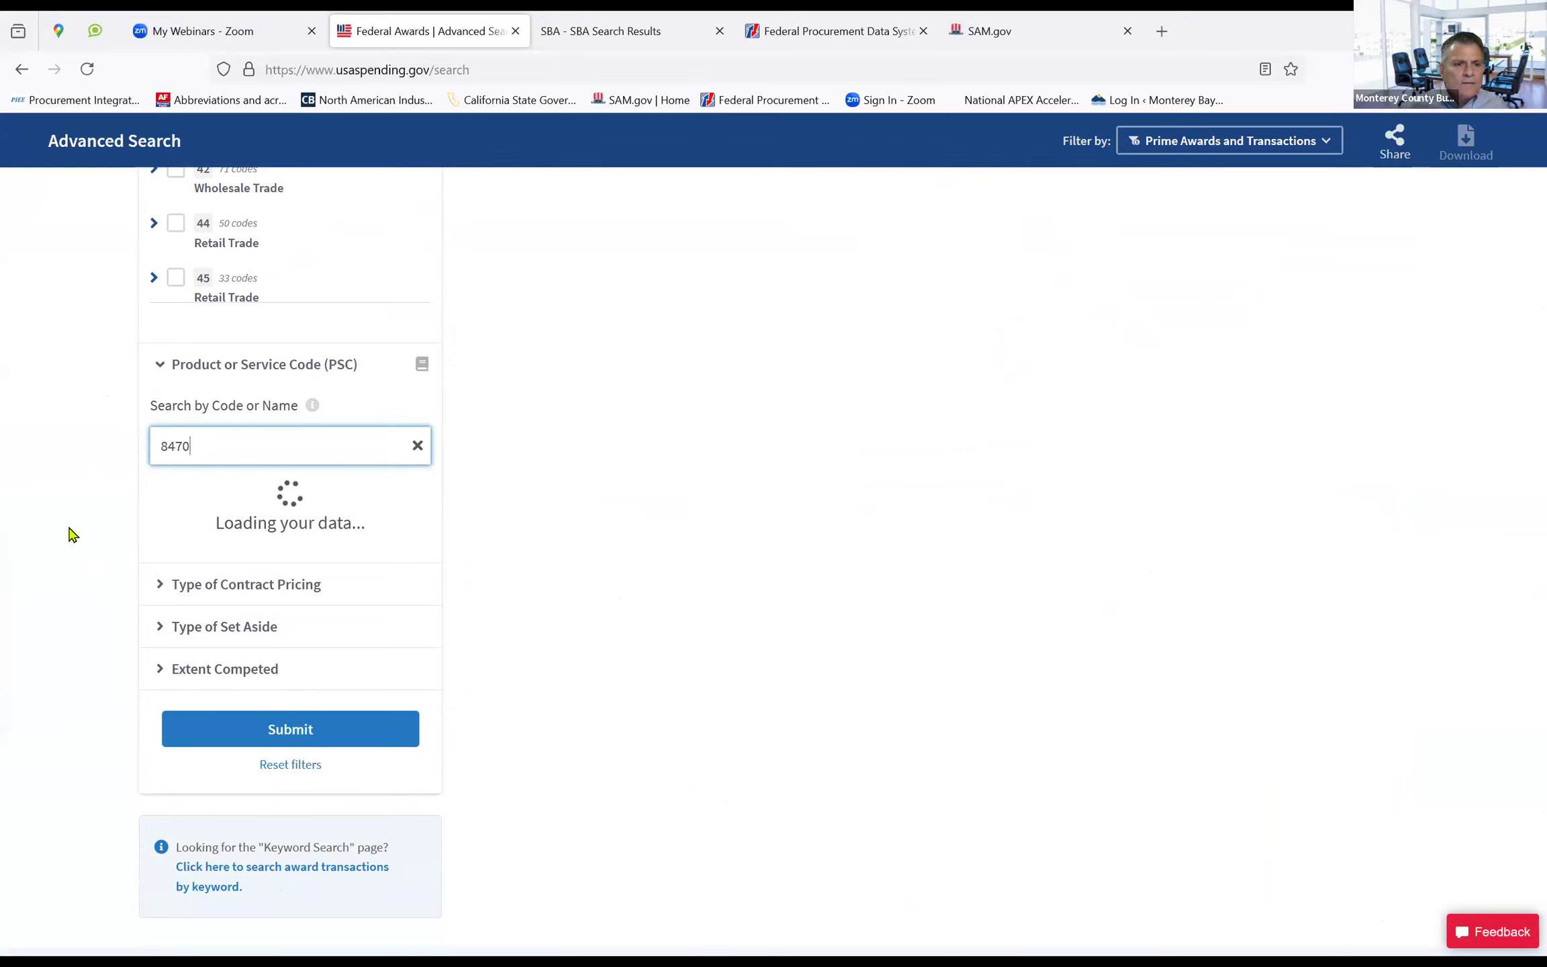
left_click(210, 586)
scroll(72, 608, "down", 5)
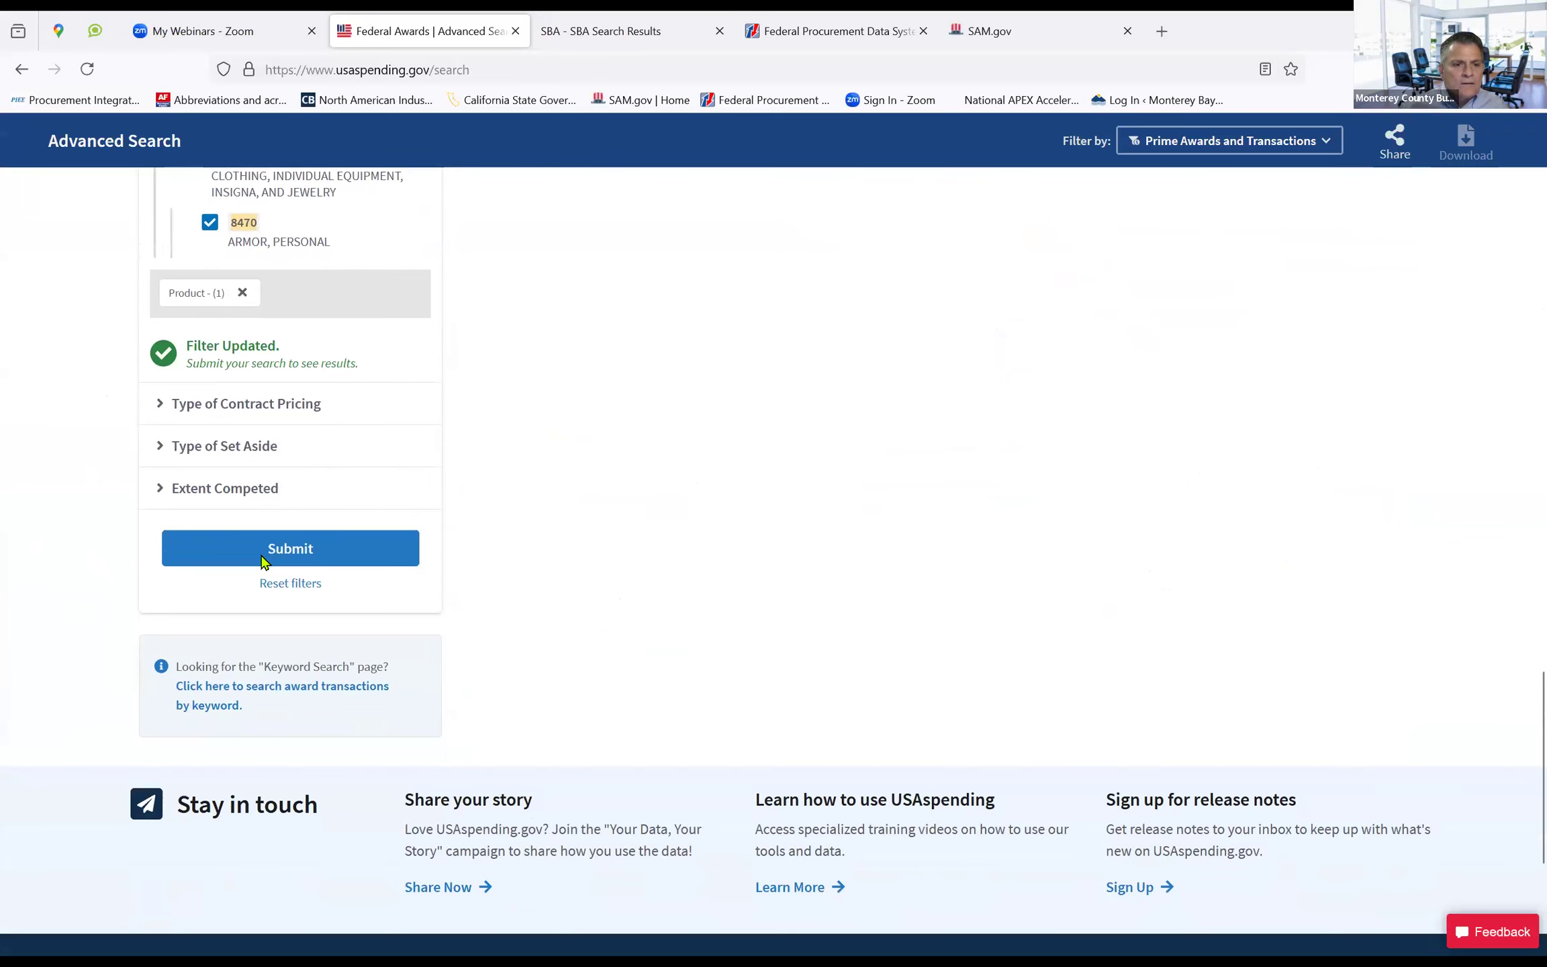
left_click(261, 562)
left_click(289, 497)
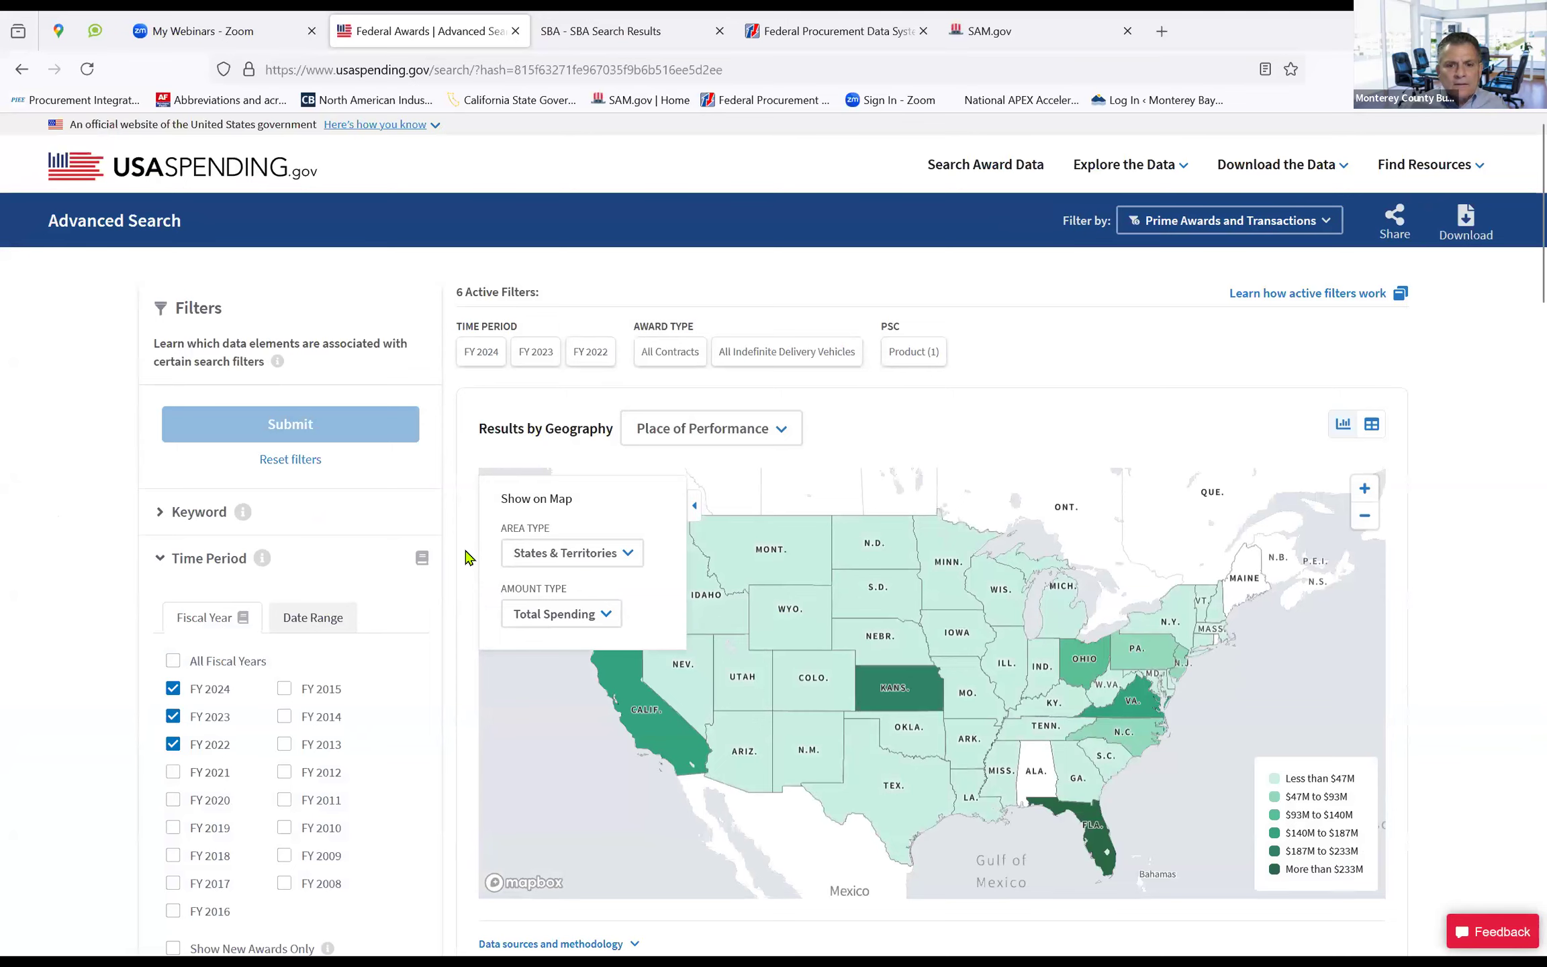
Examine the personal armor results by month and the recipients and obligations in the prime award list
scroll(468, 557, "down", 15)
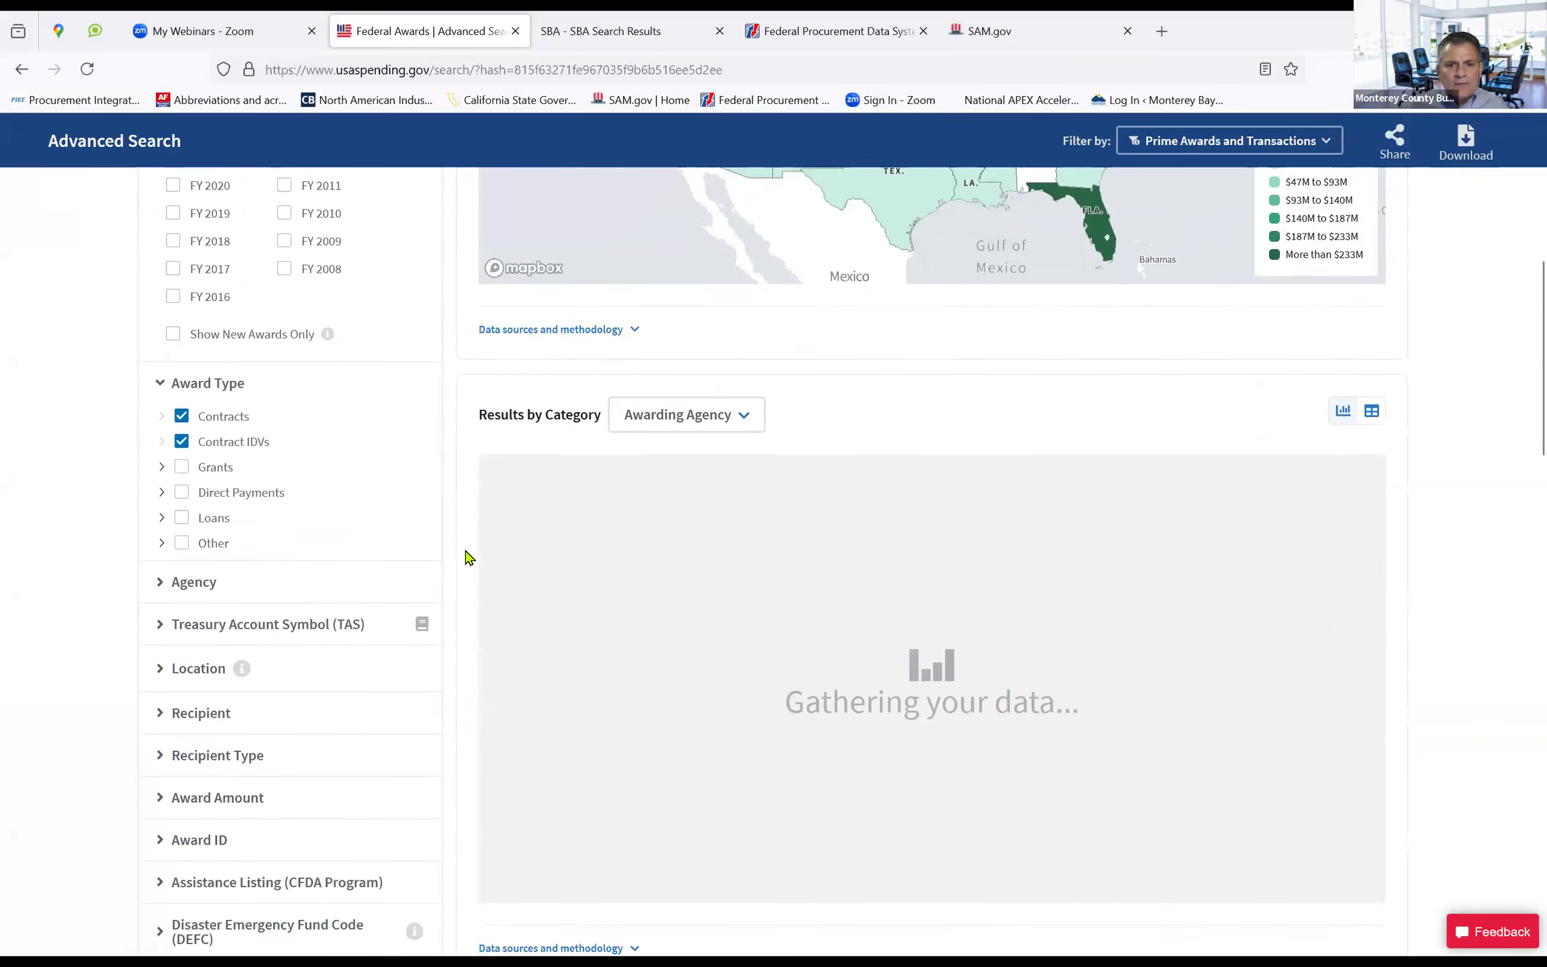
scroll(468, 558, "down", 15)
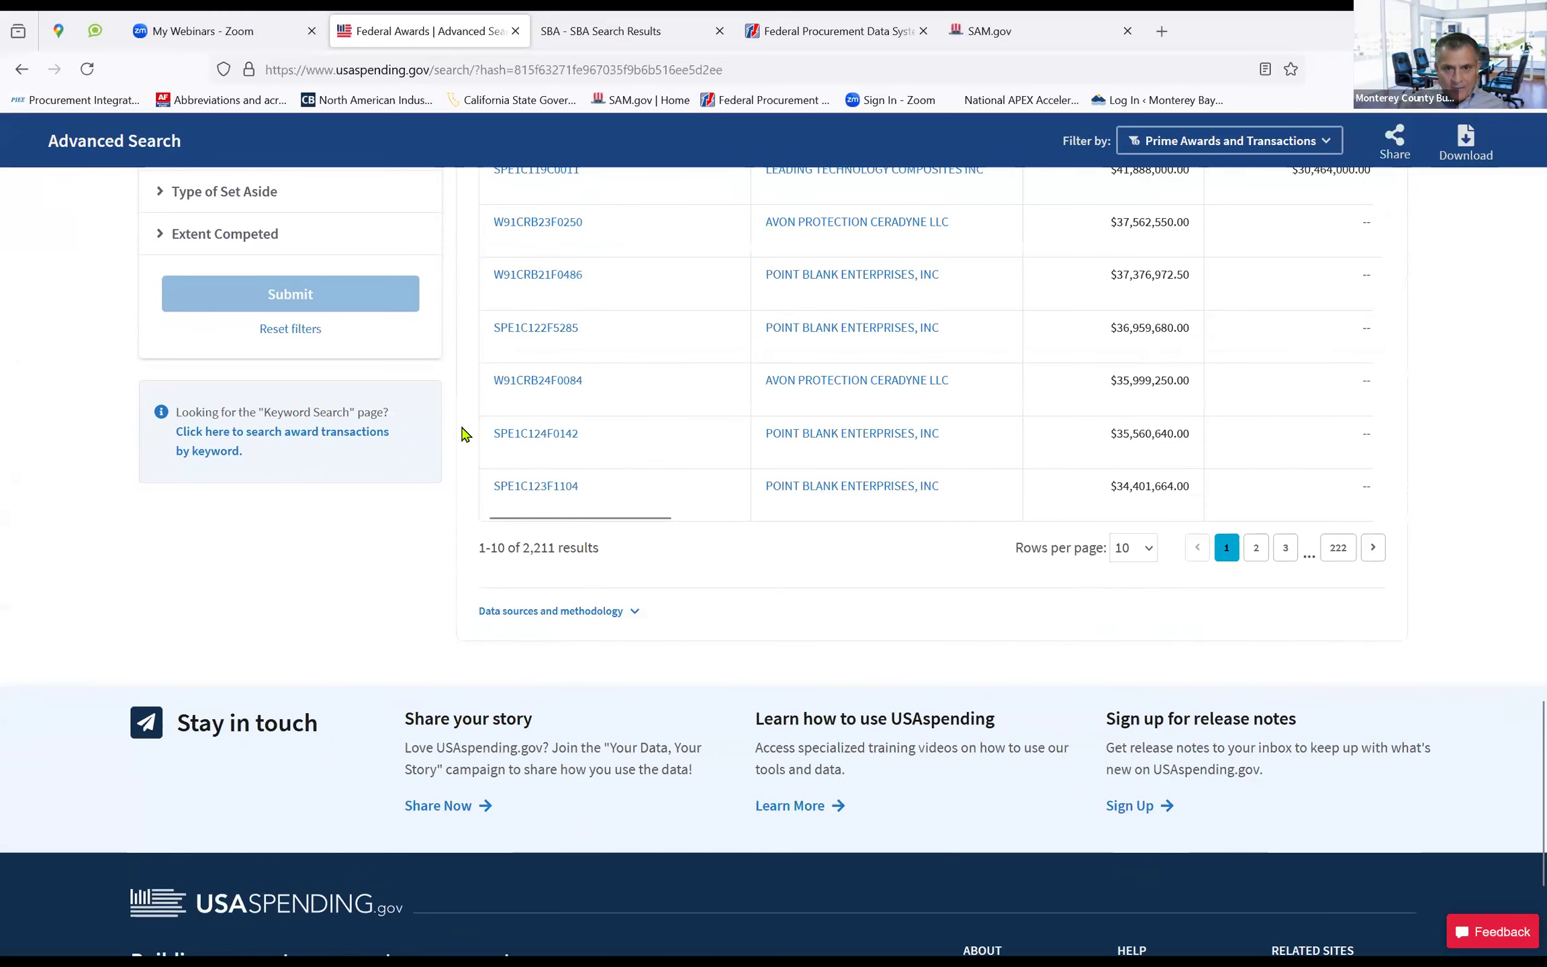
scroll(463, 435, "up", 5)
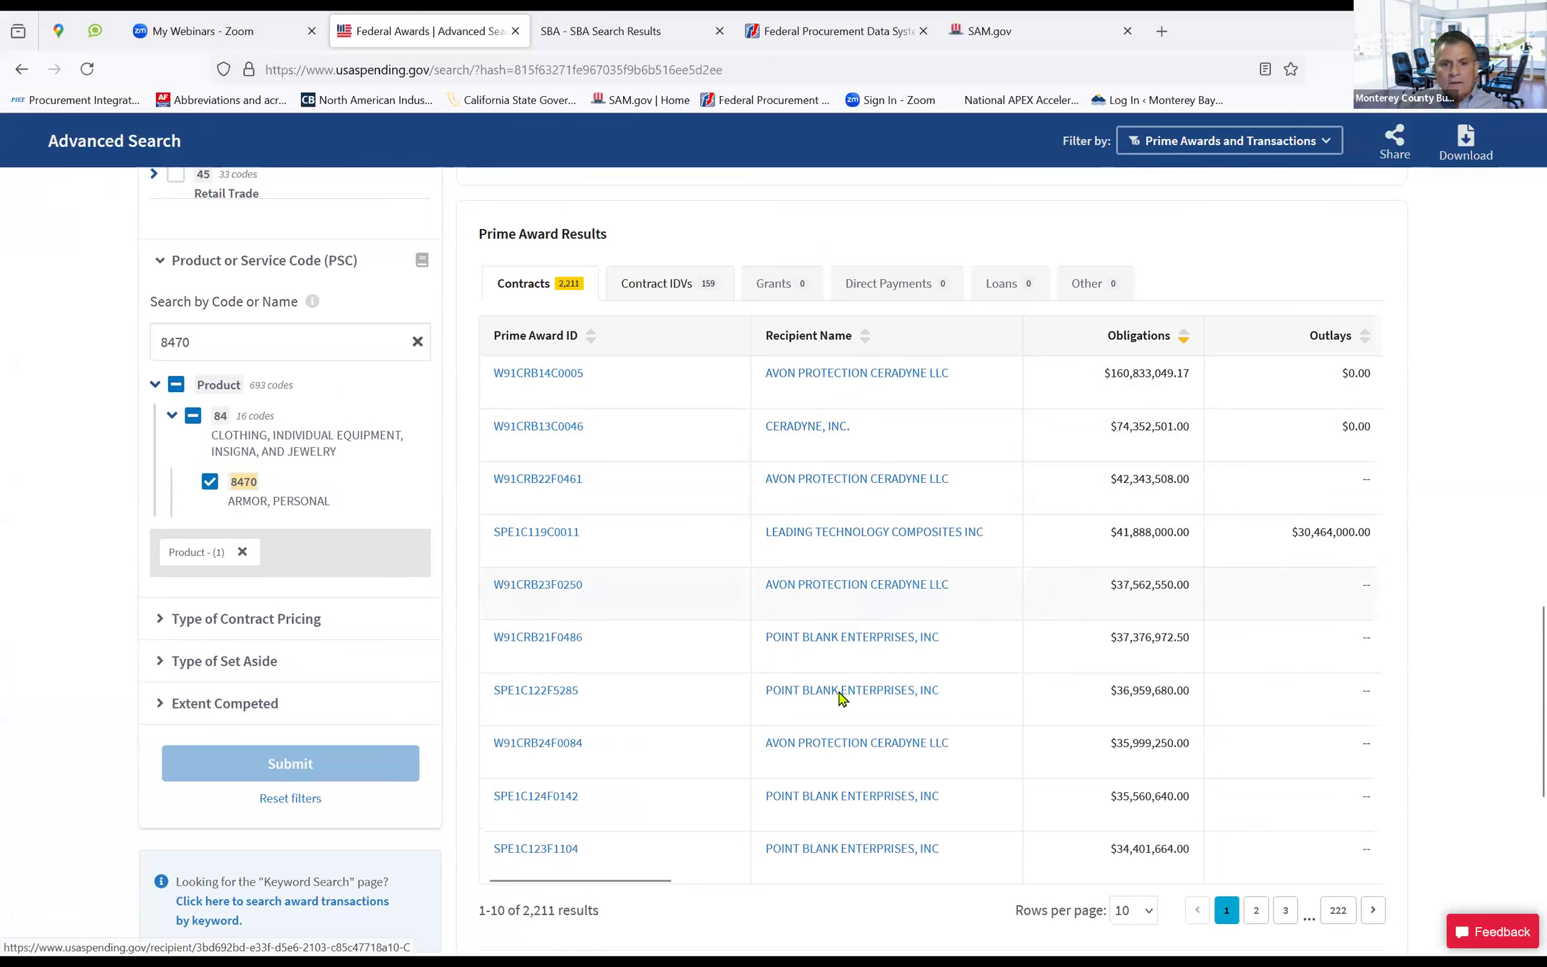
scroll(93, 511, "down", 5)
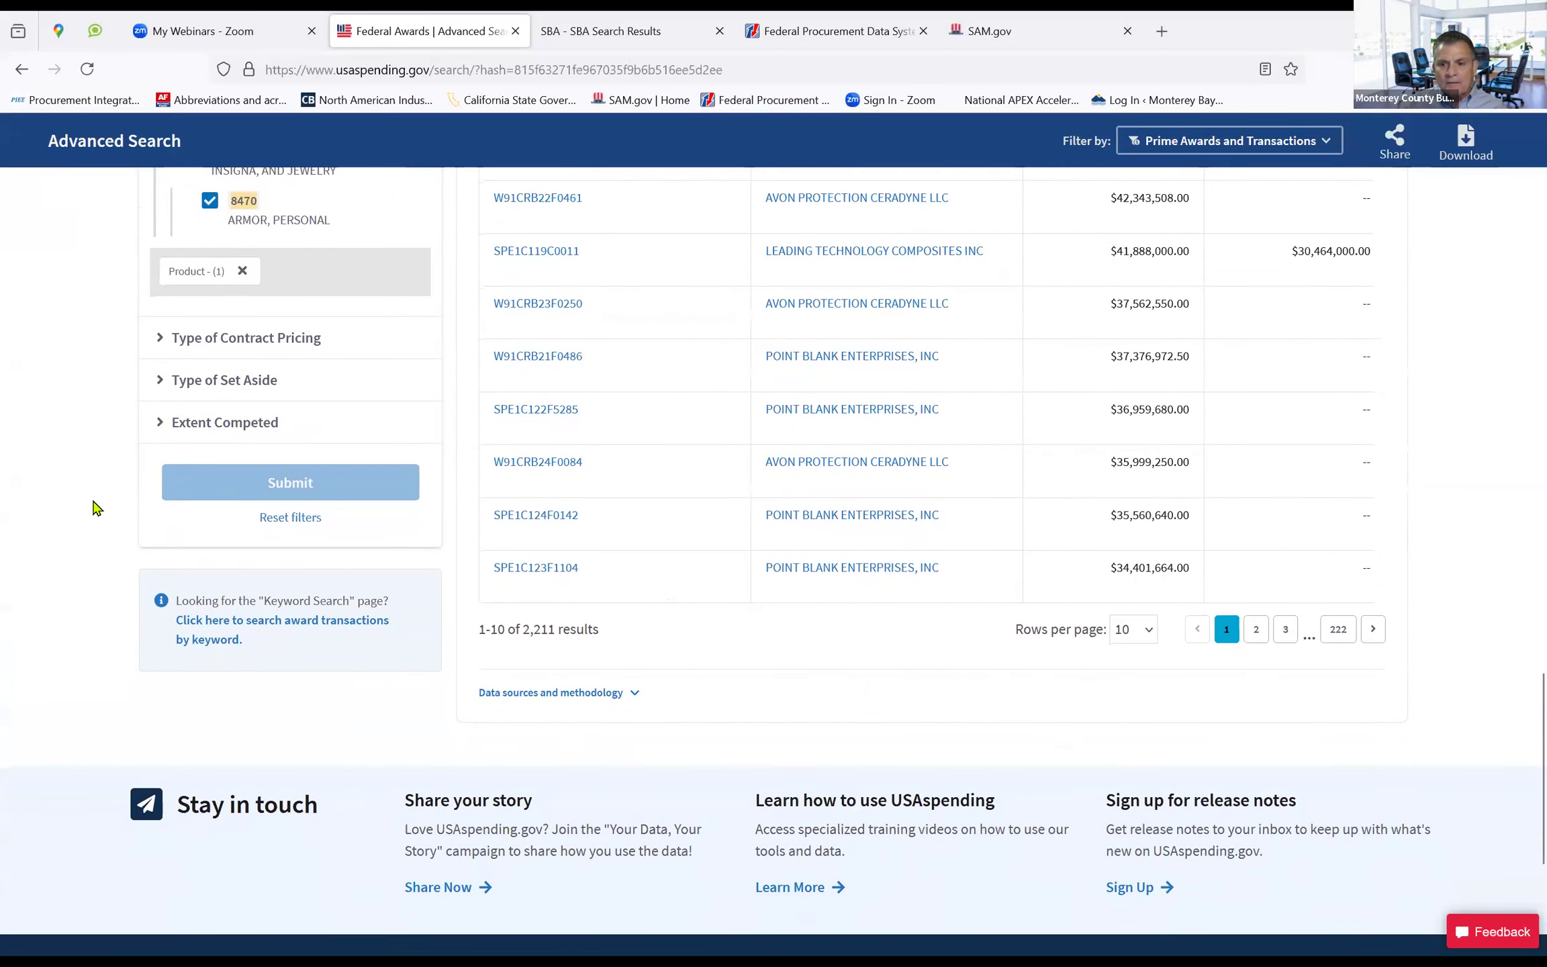
scroll(93, 503, "up", 13)
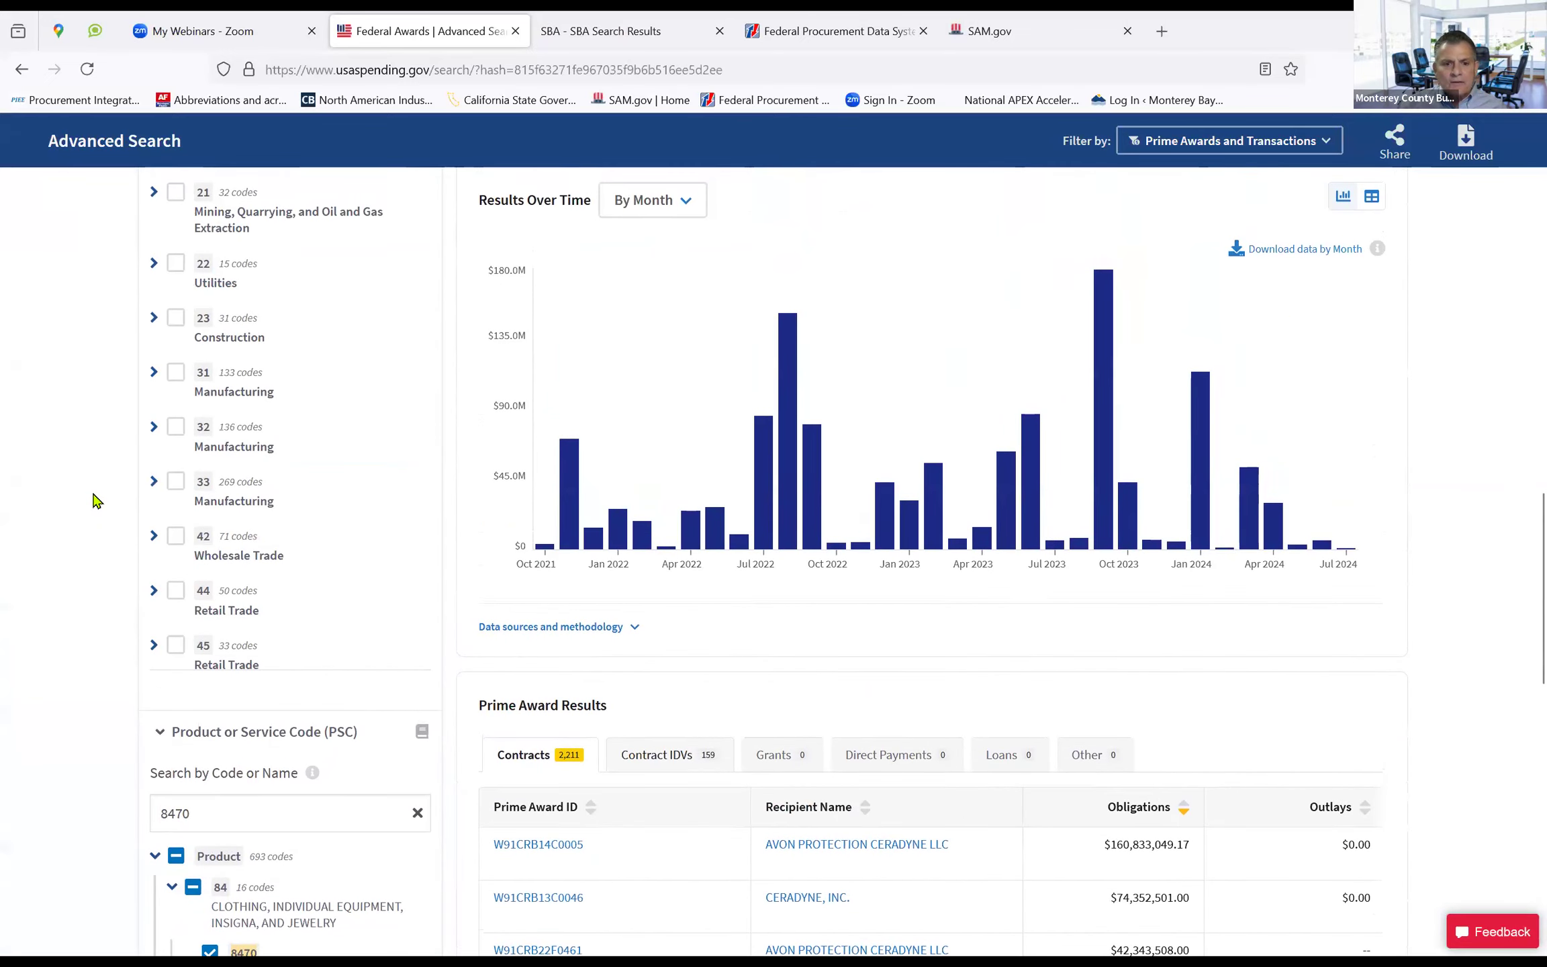
scroll(93, 501, "down", 3)
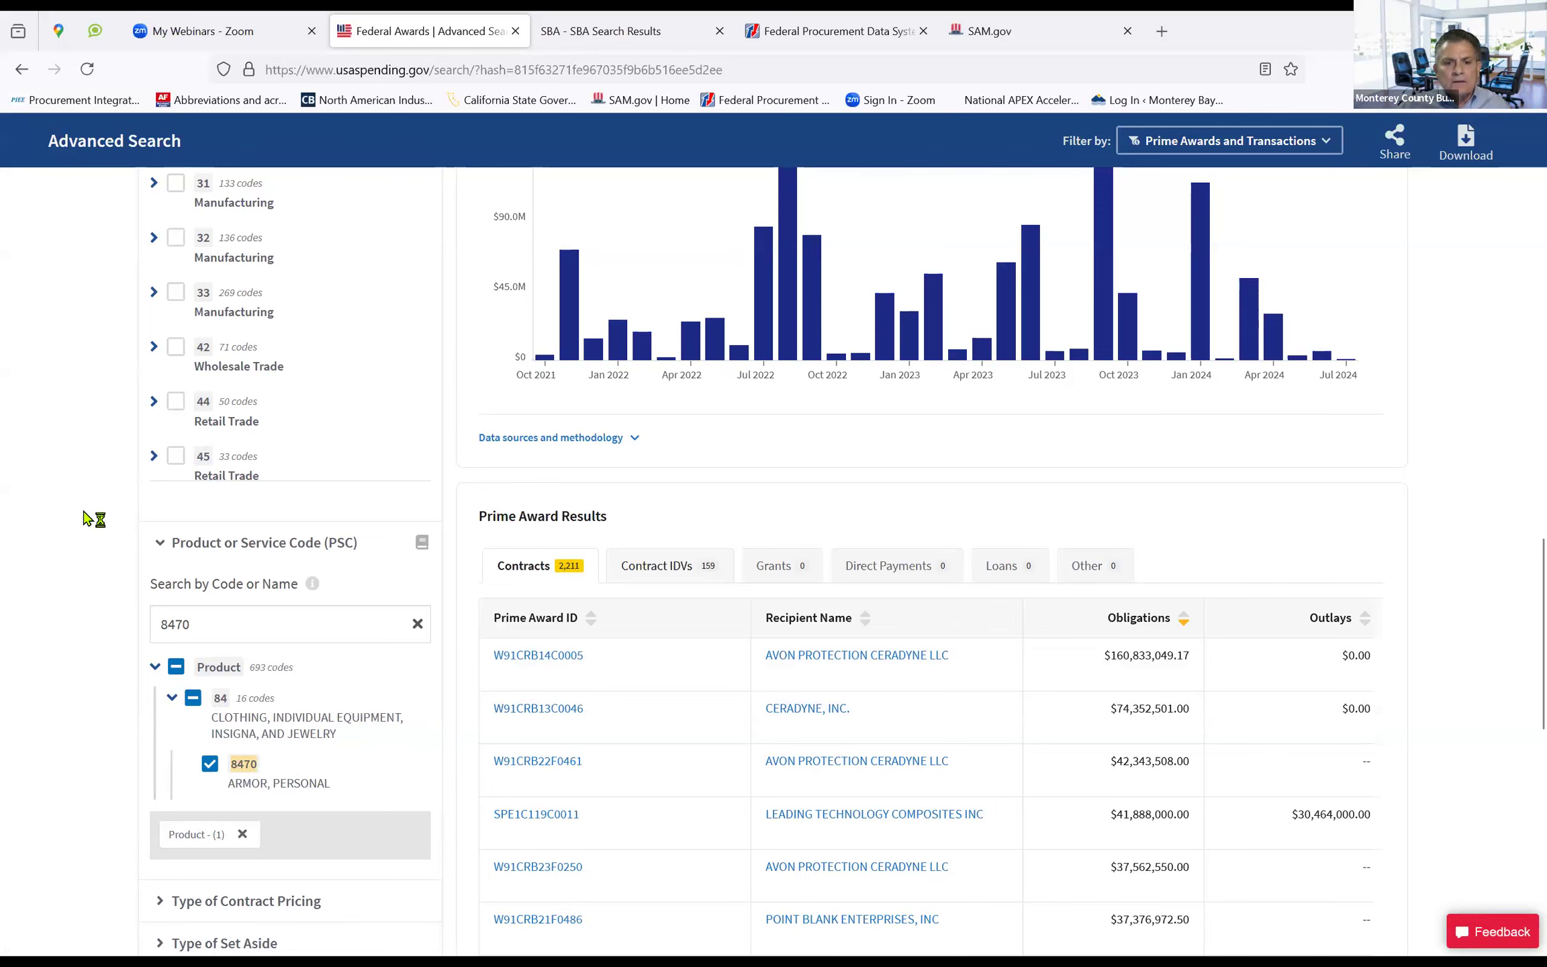
scroll(84, 517, "down", 4)
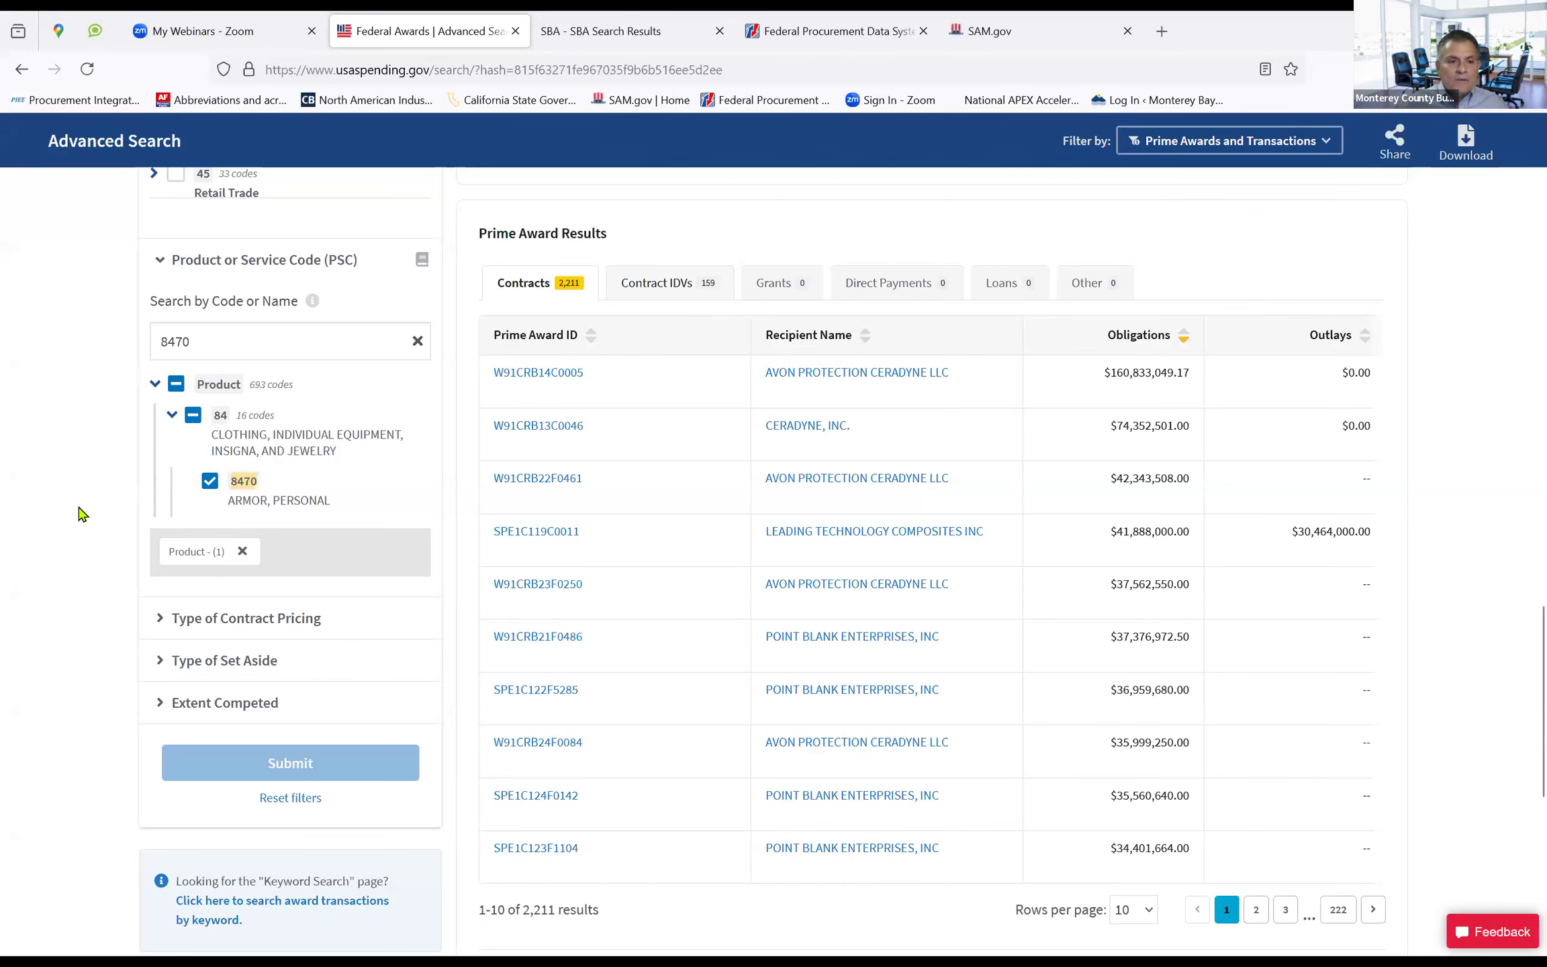
Limit the search to the set-aside type Small Business Set-Aside - Total and submit it
scroll(78, 512, "down", 4)
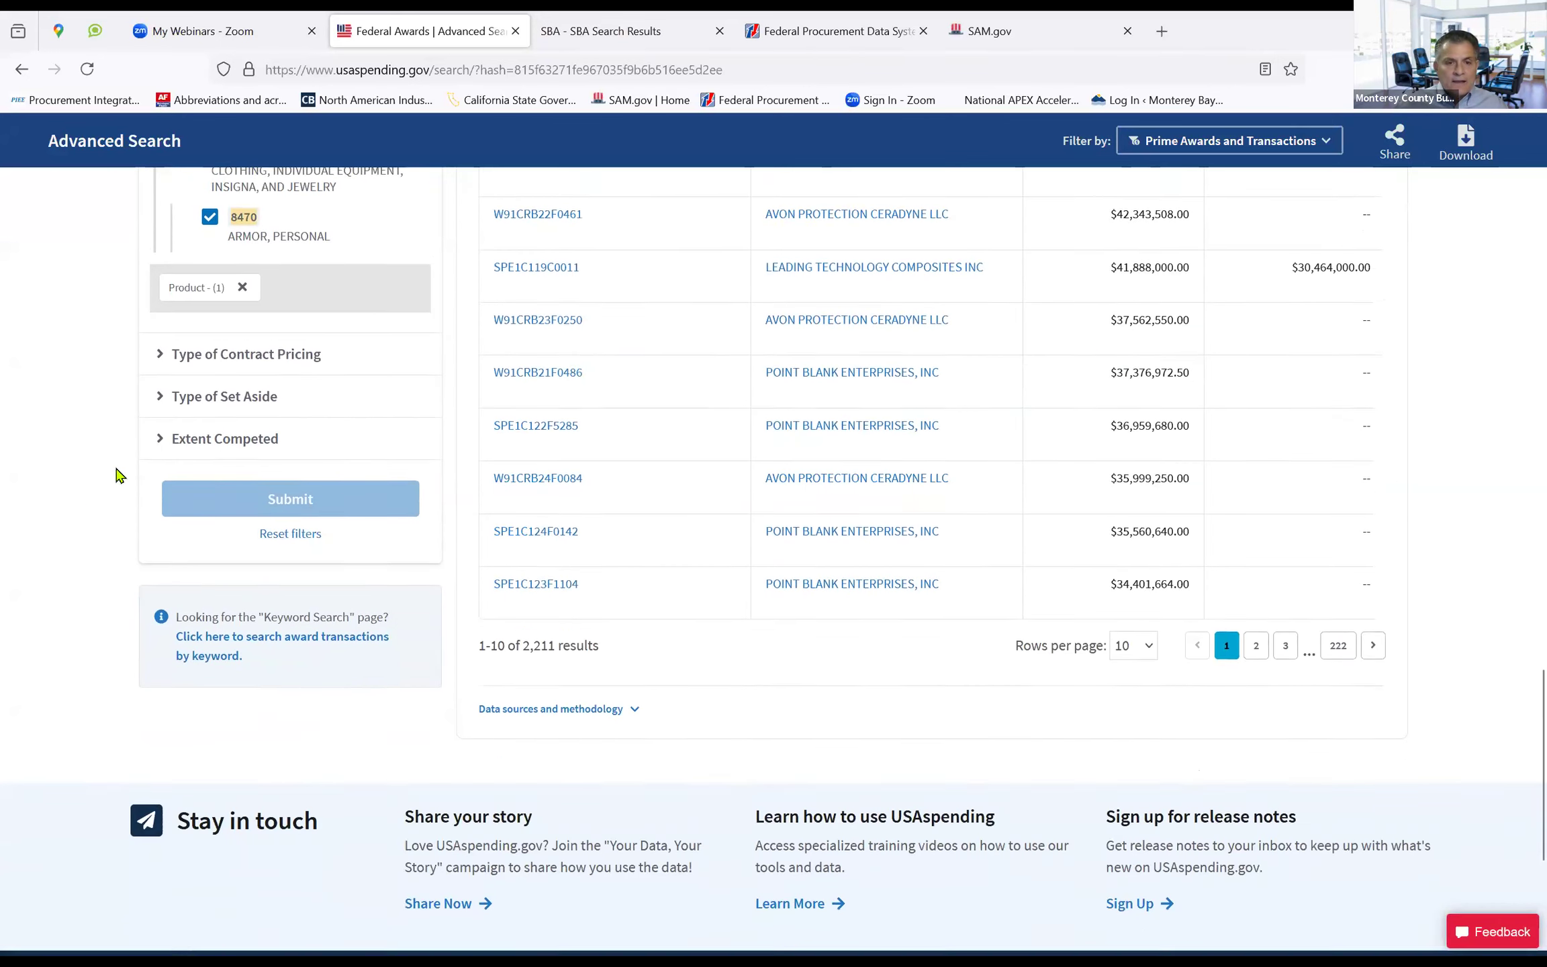
left_click(234, 380)
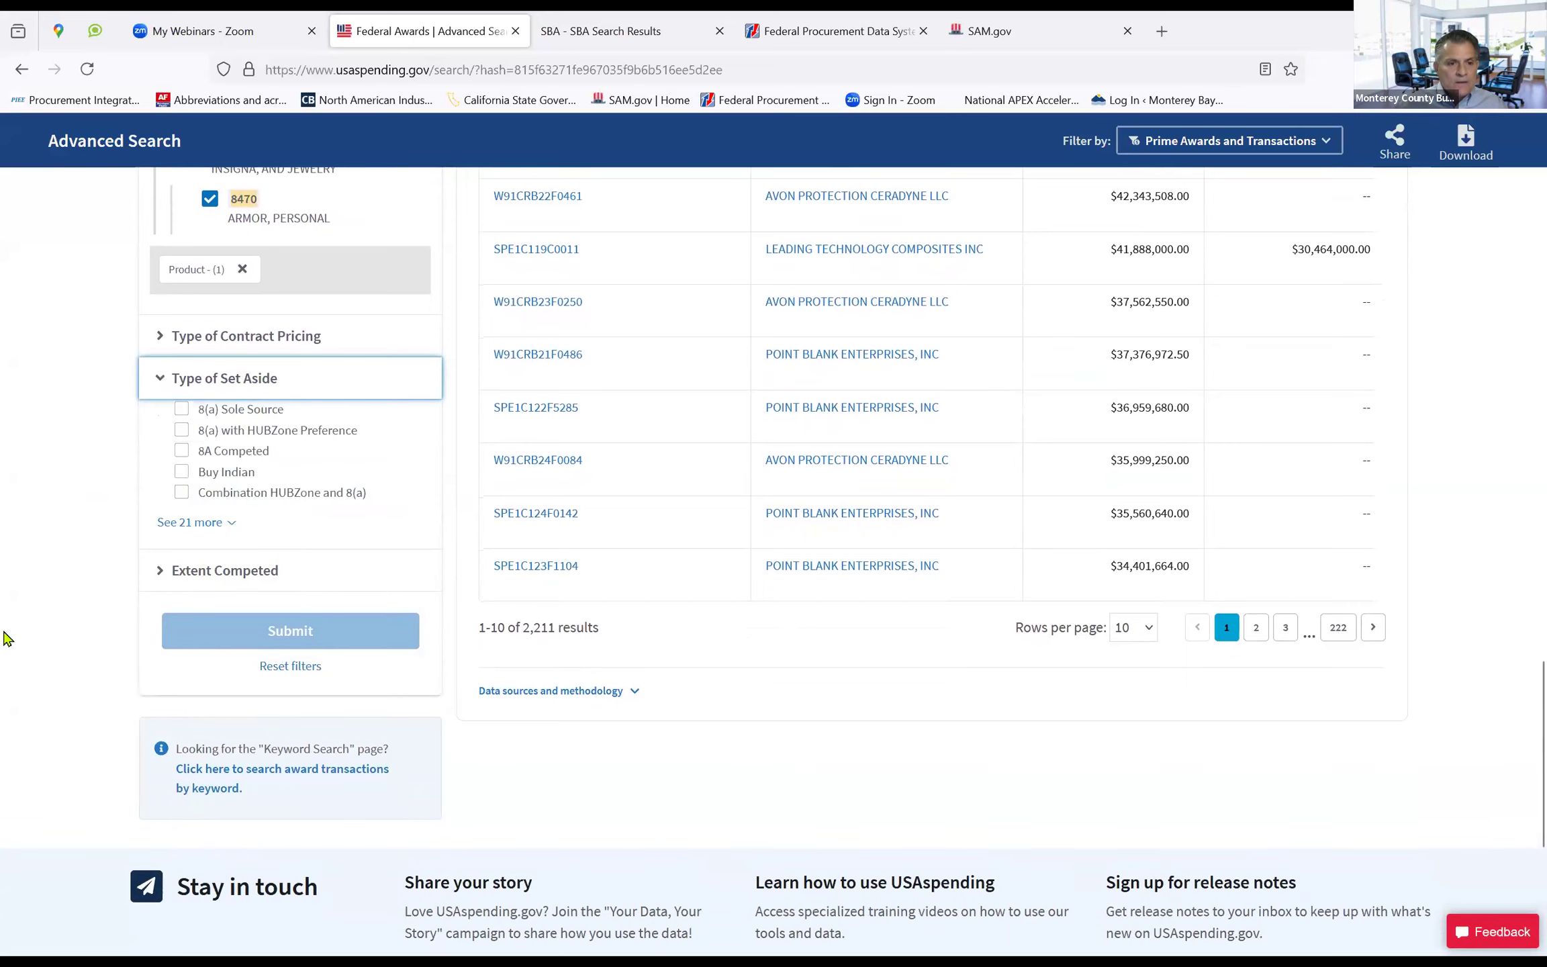
scroll(208, 471, "up", 4)
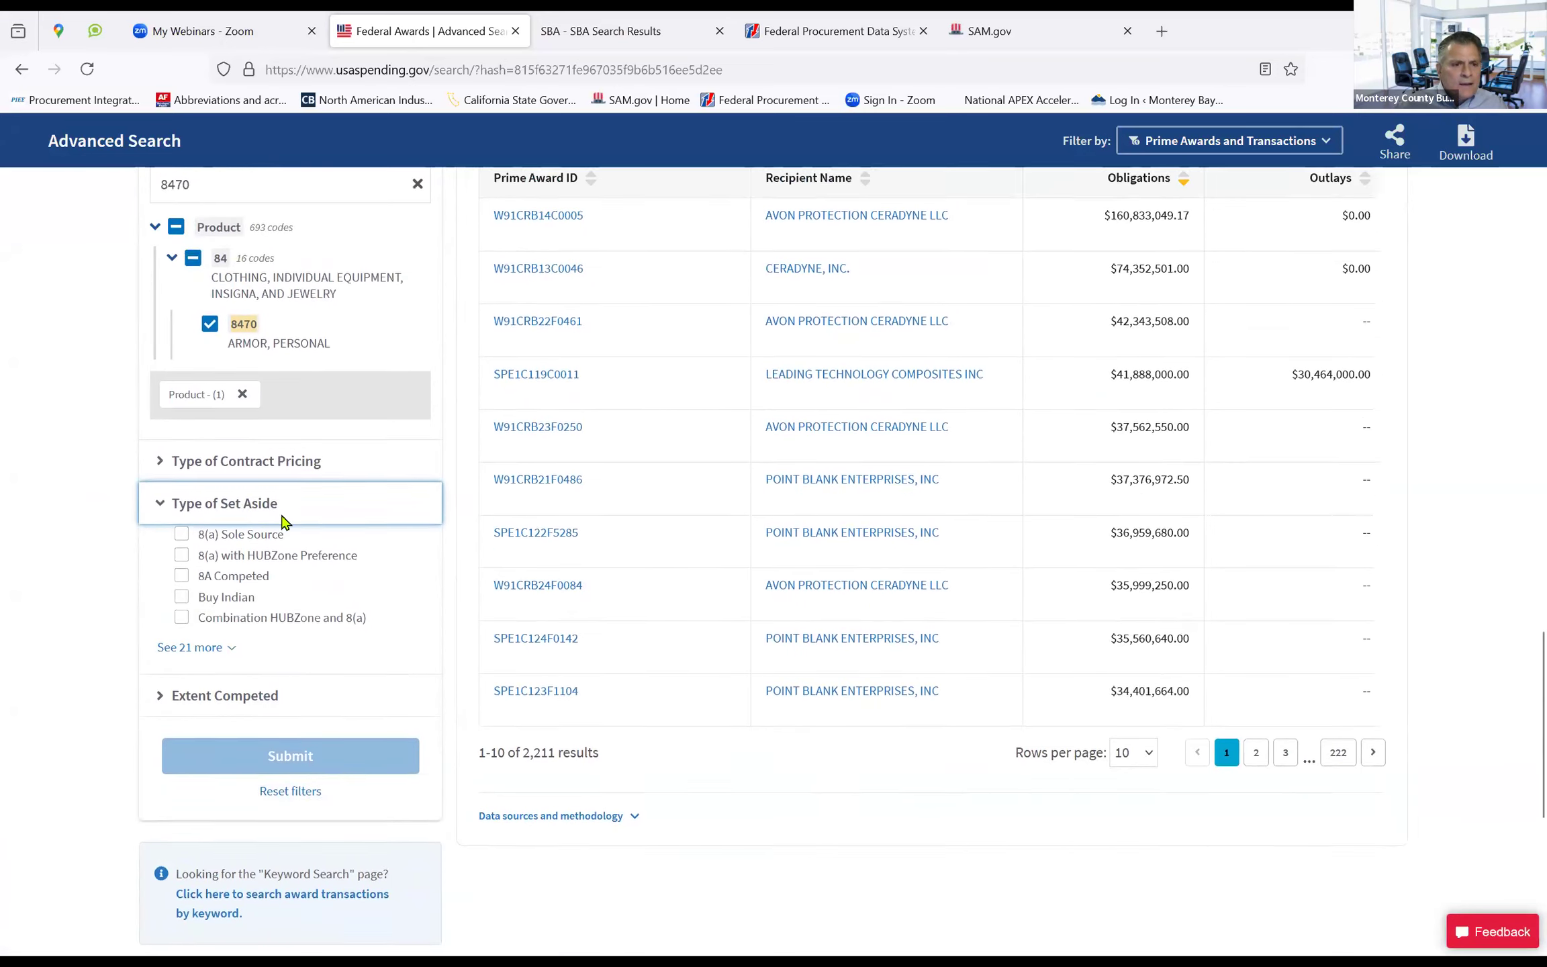
scroll(81, 648, "down", 4)
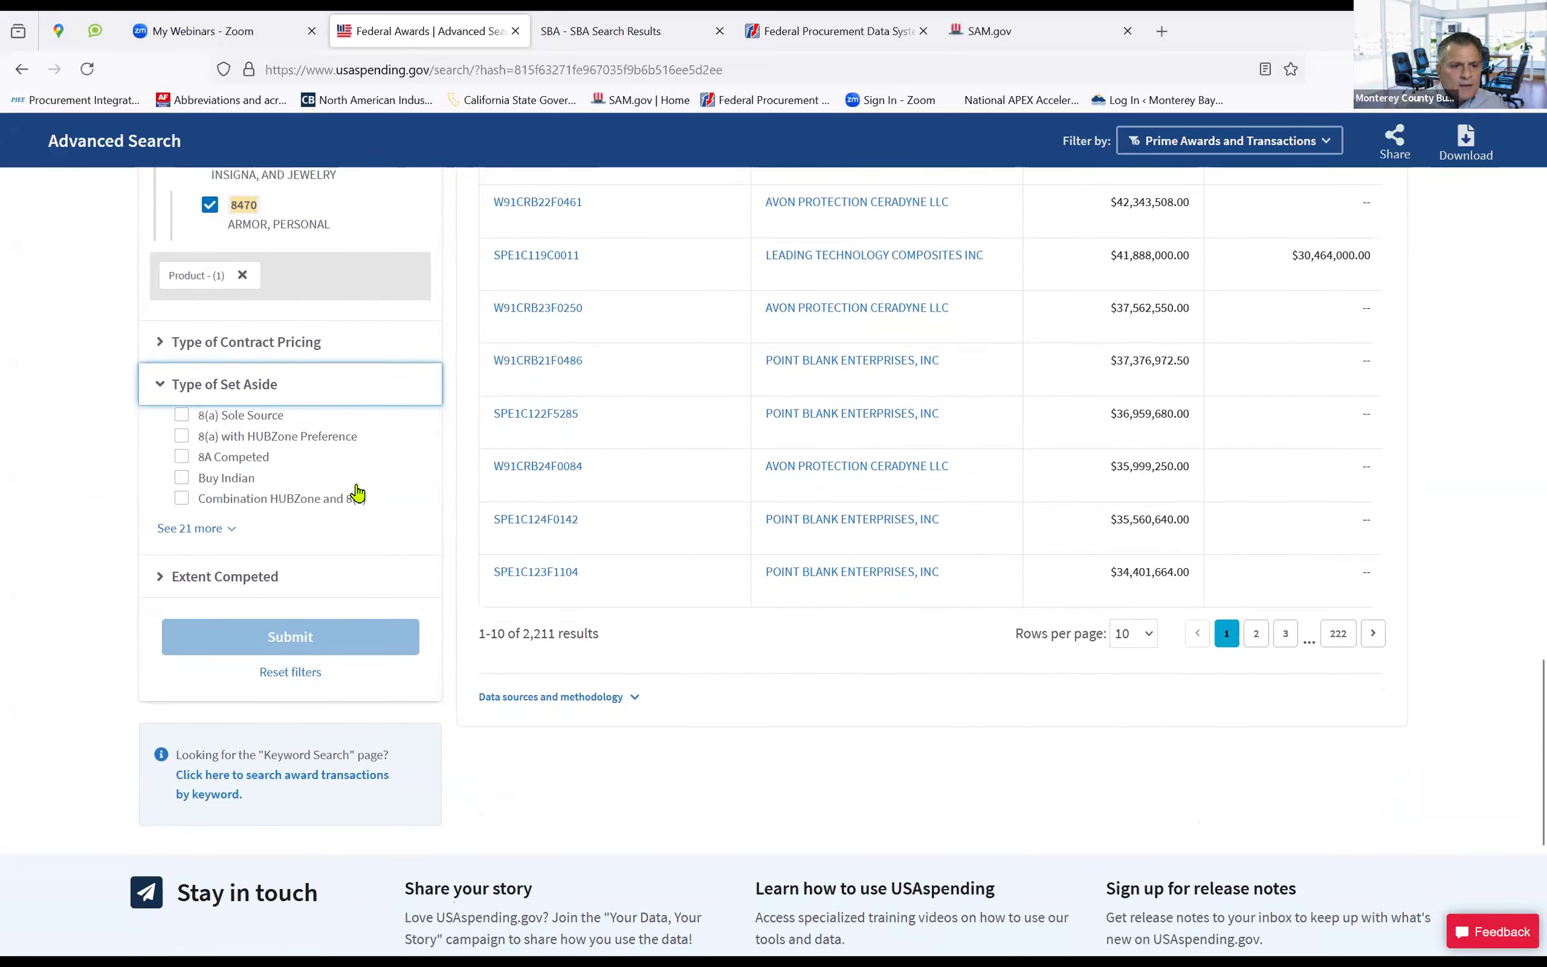
left_click(194, 523)
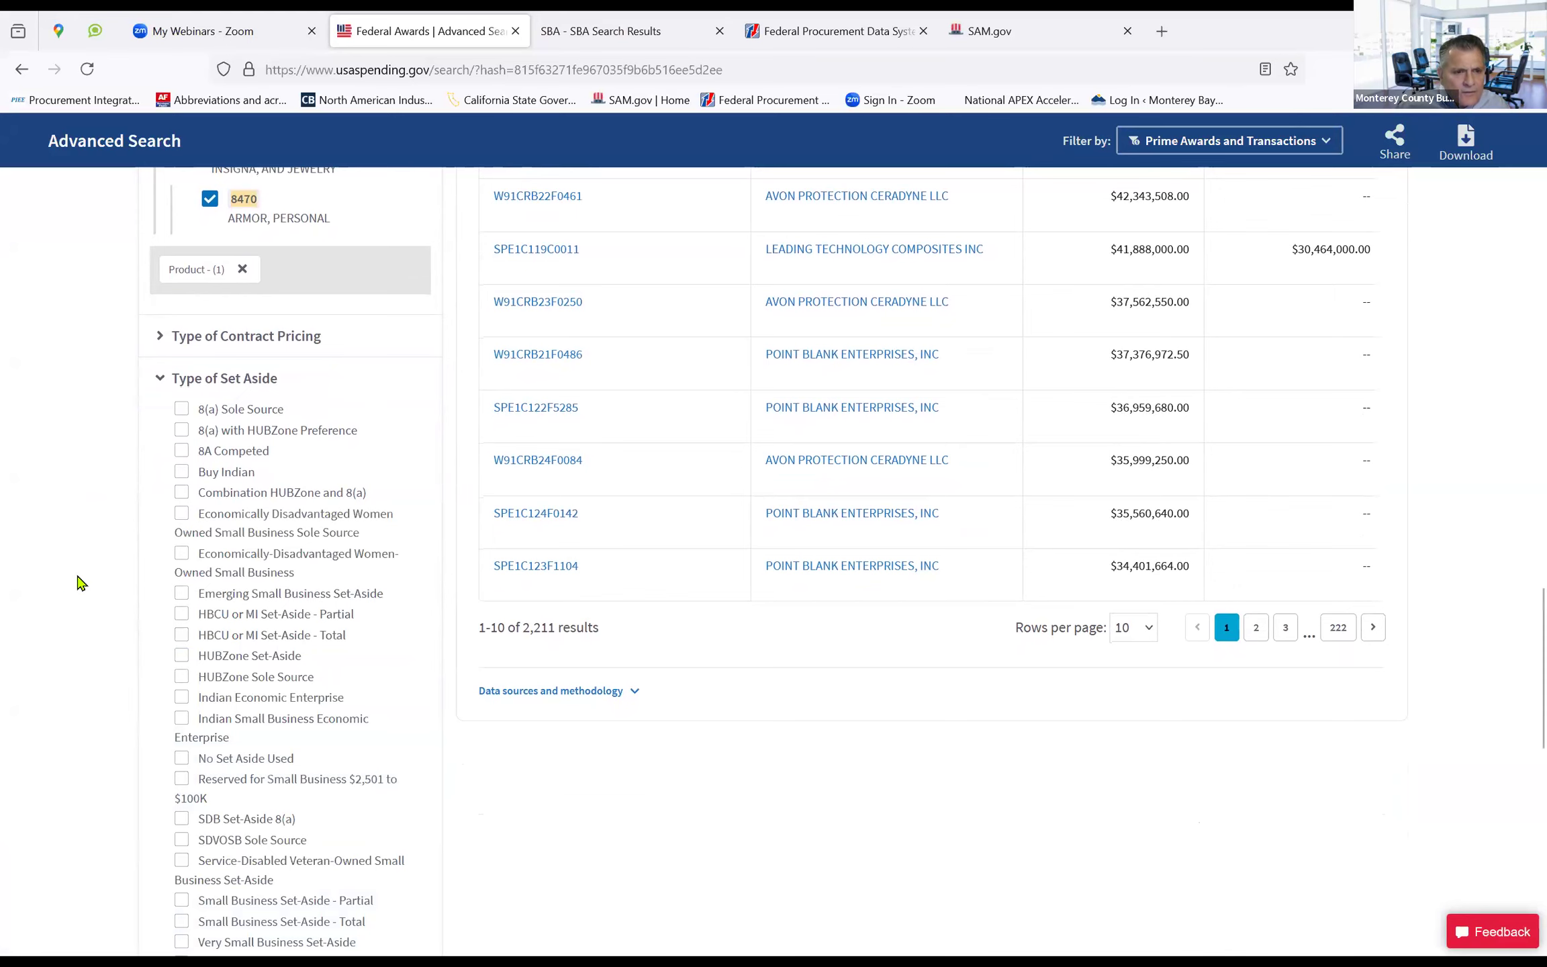
scroll(348, 535, "down", 1)
scroll(348, 536, "down", 2)
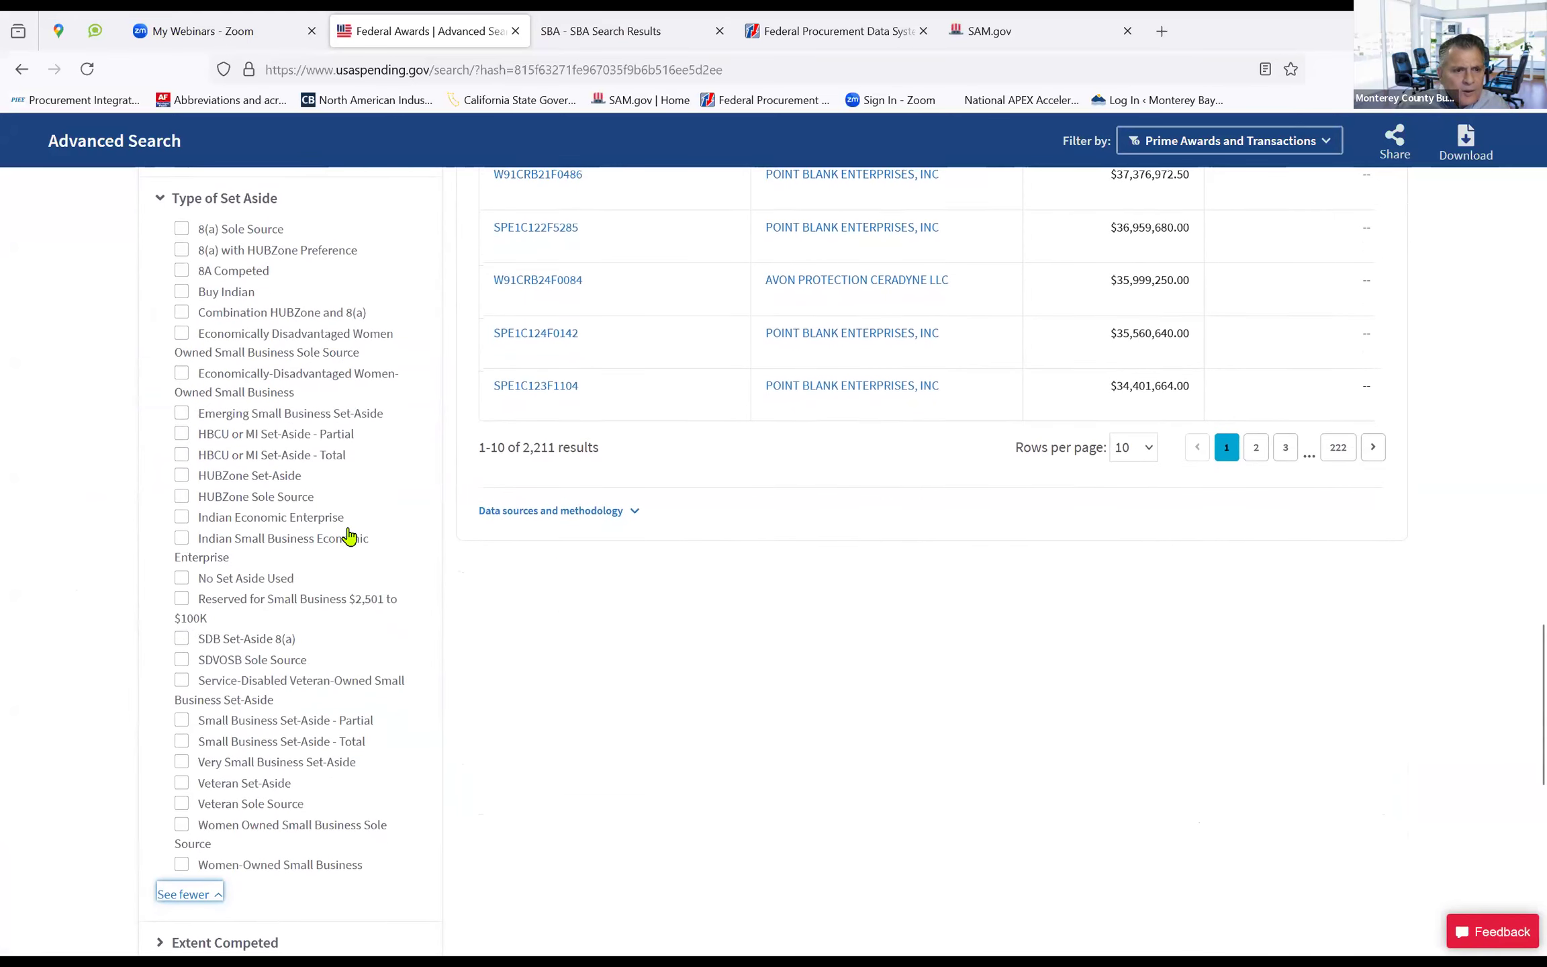
scroll(417, 554, "down", 3)
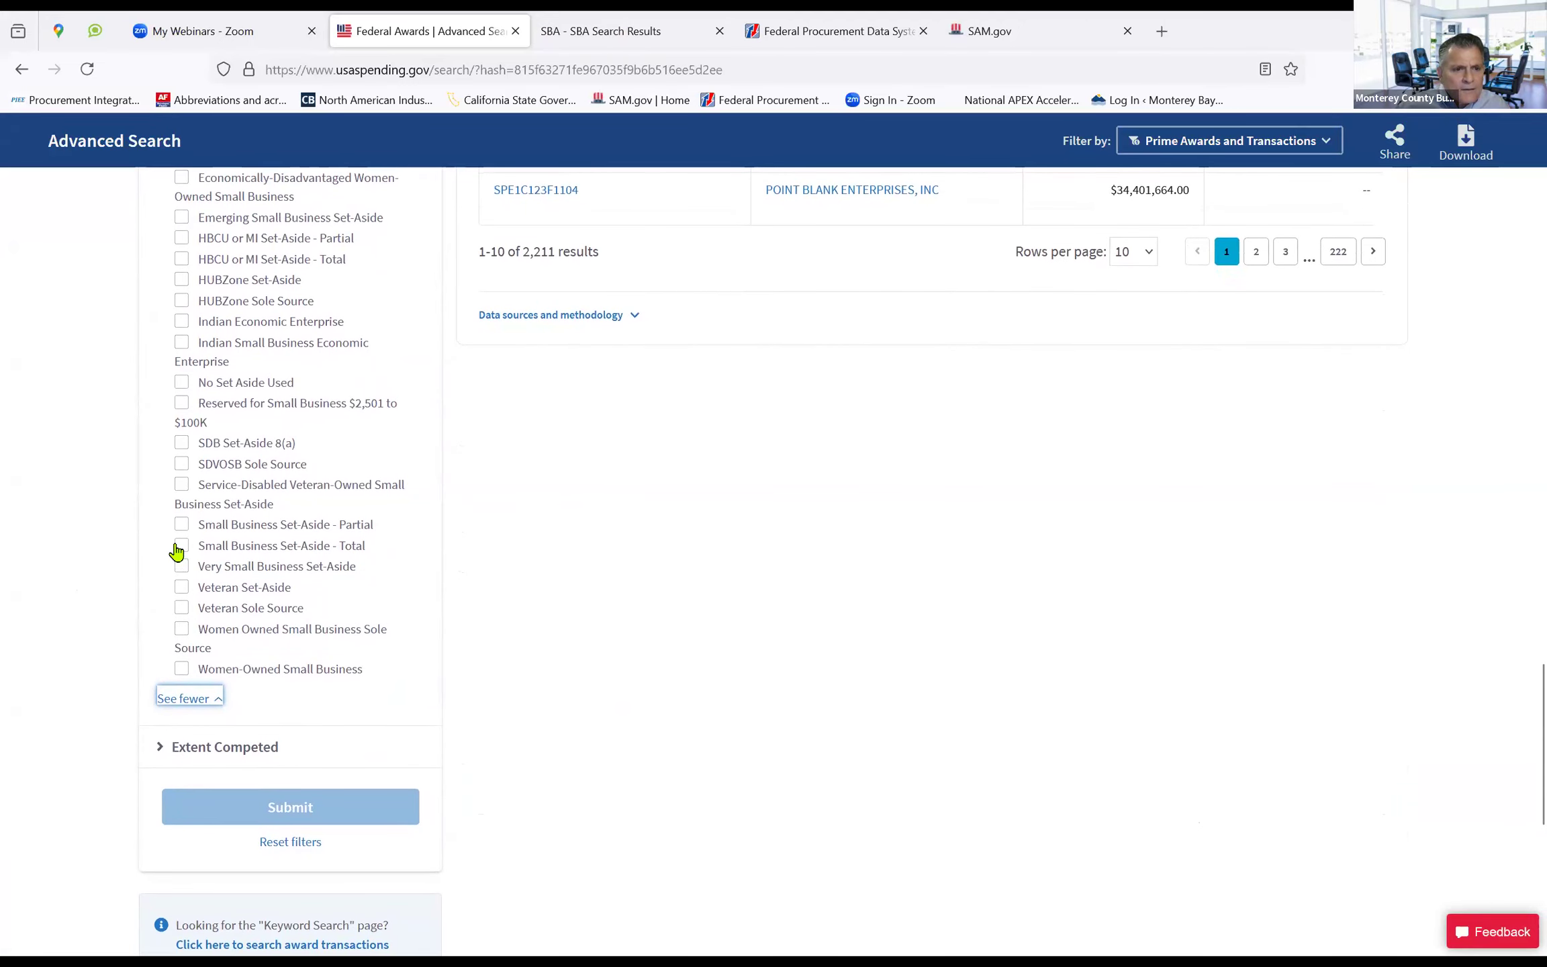
left_click(180, 547)
scroll(72, 576, "down", 4)
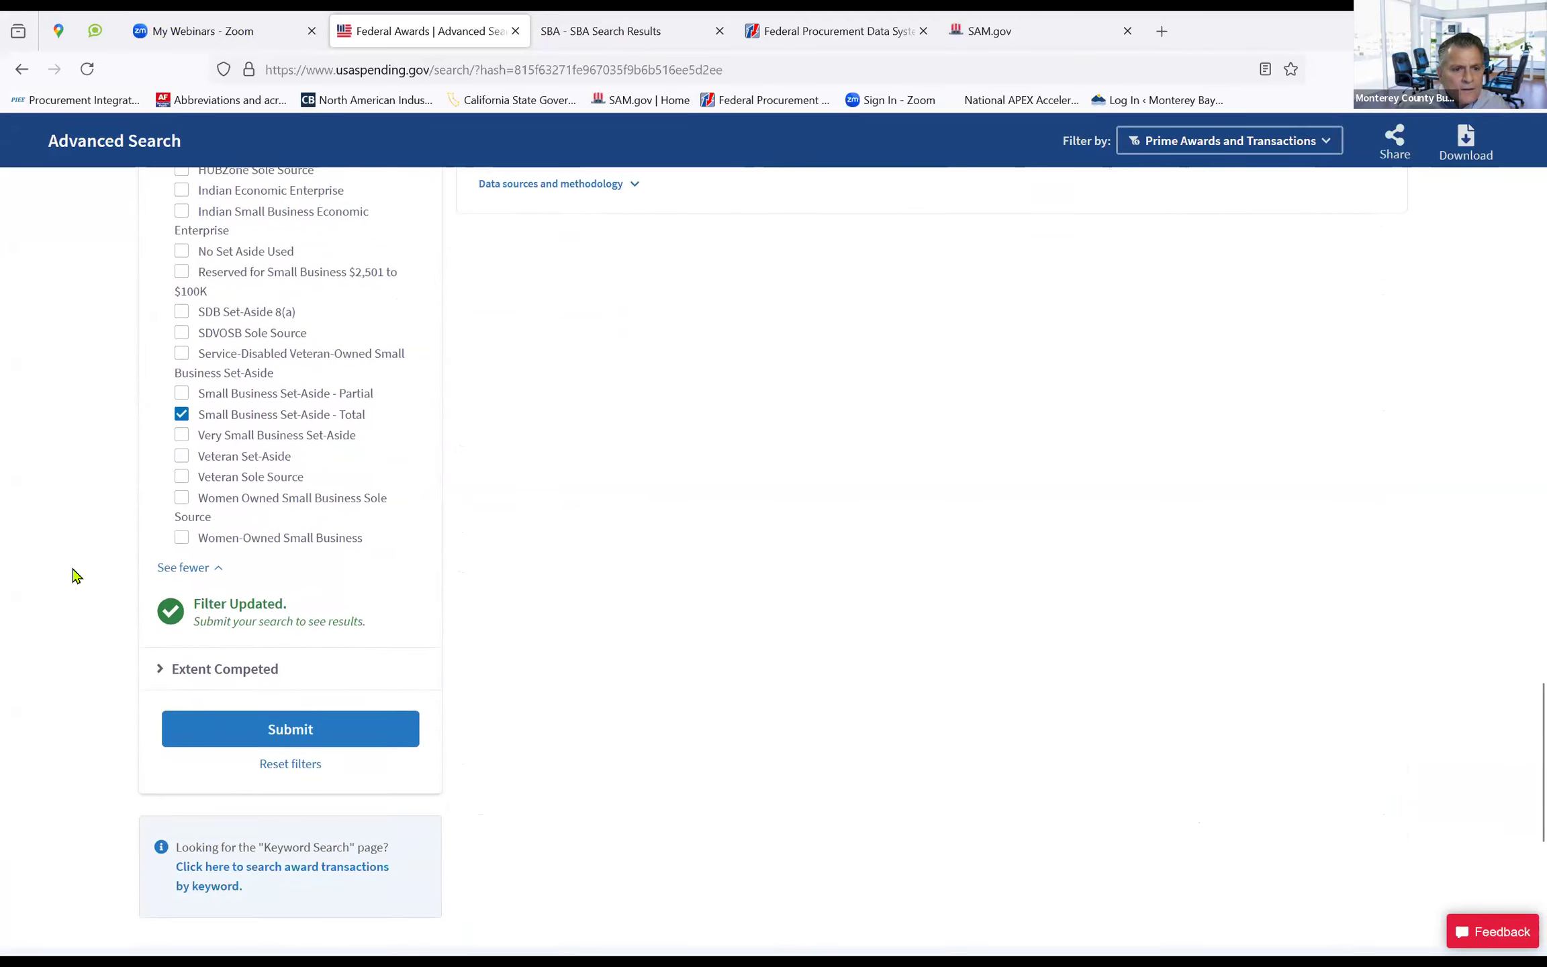
left_click(280, 433)
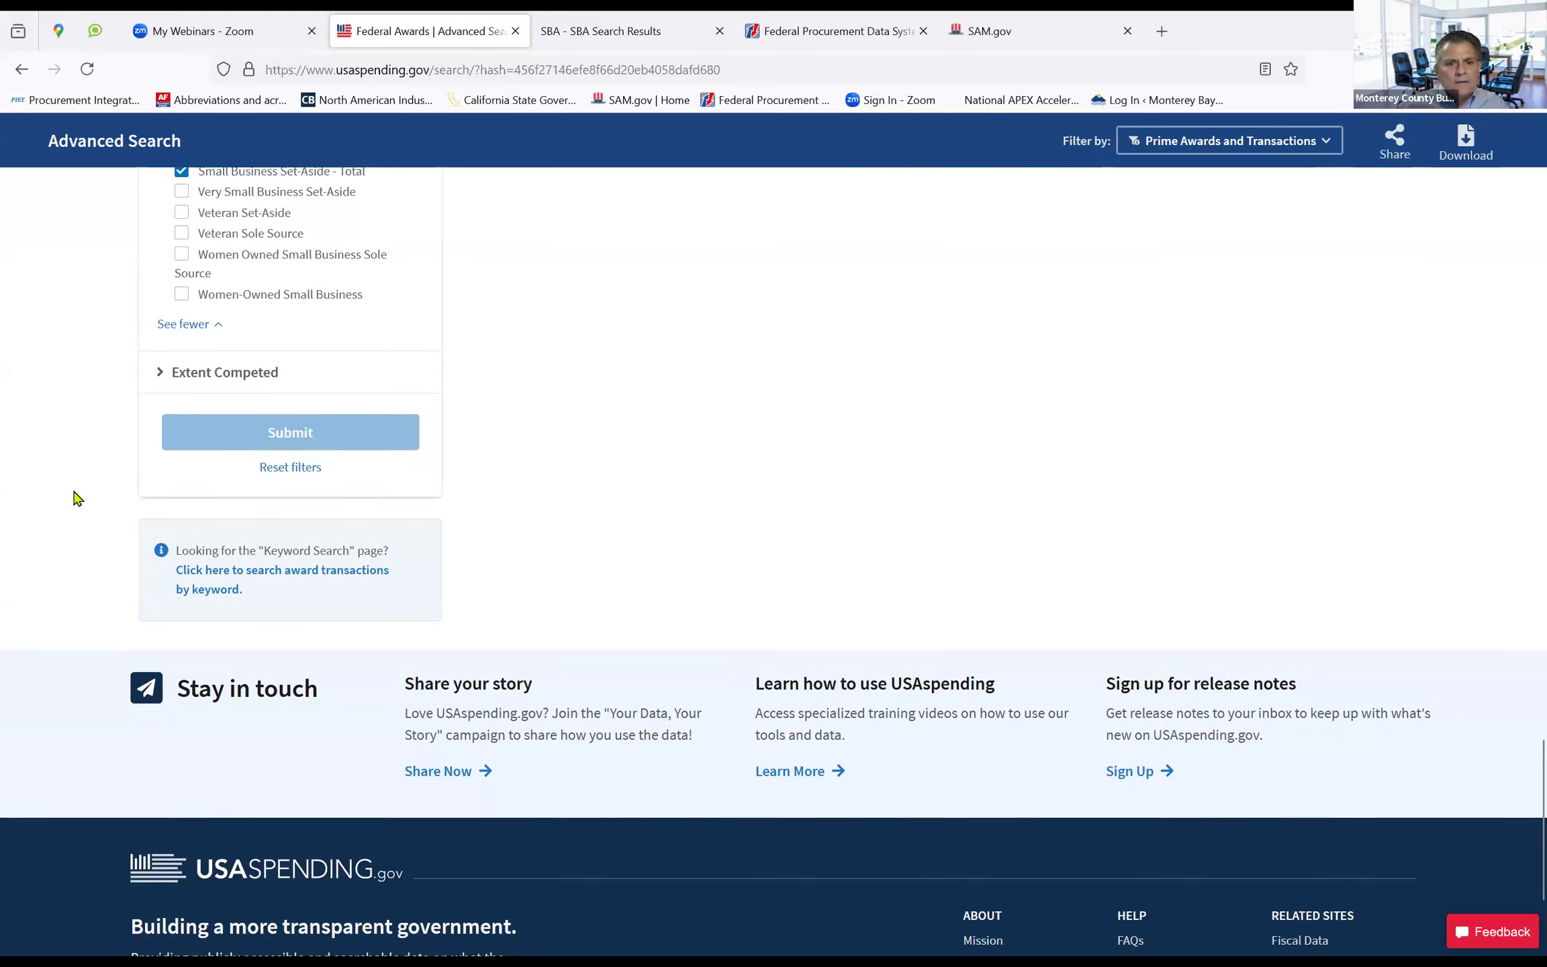
Review the personal armor set-aside results and open the contract awarded to Ultimate Training Munitions, Inc
scroll(76, 497, "up", 8)
scroll(76, 498, "up", 4)
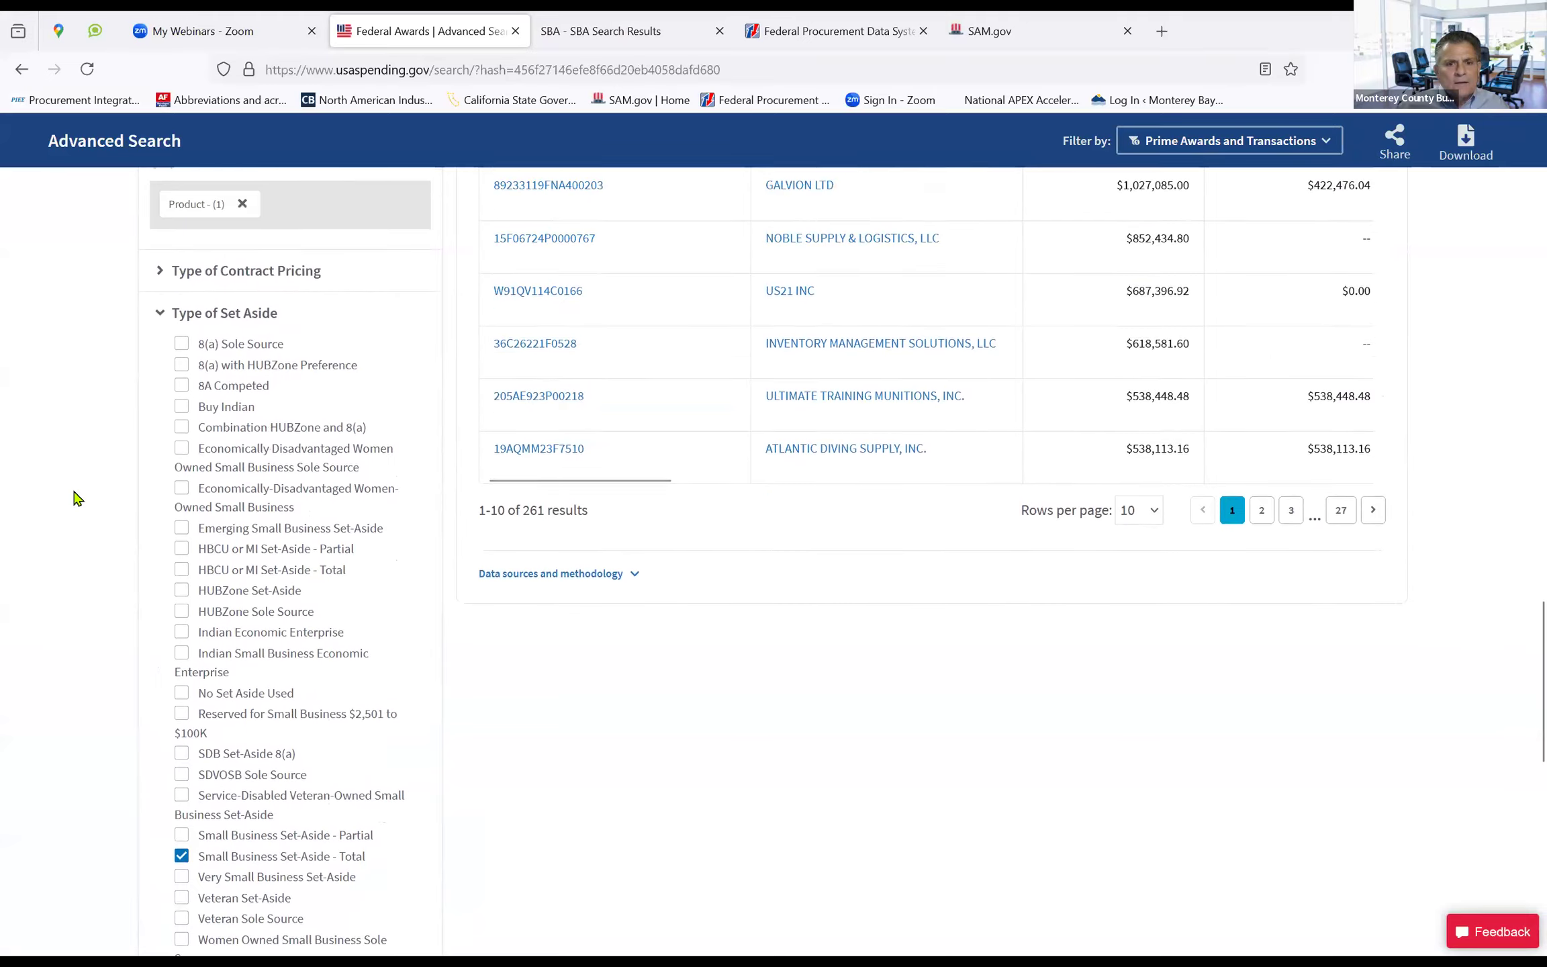
scroll(76, 498, "up", 8)
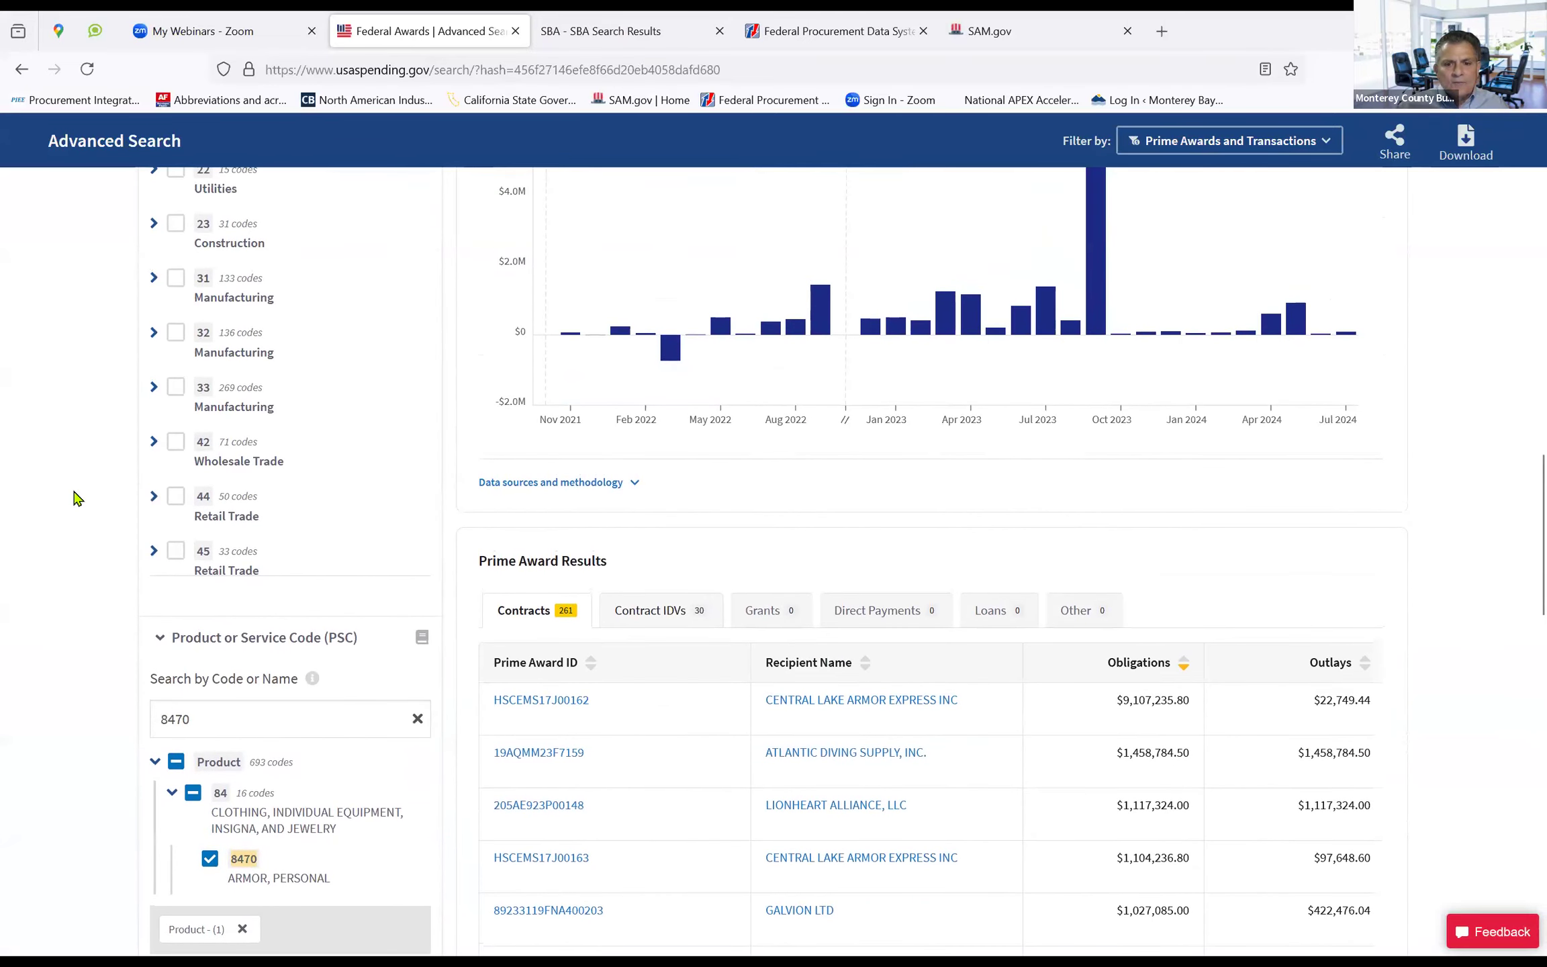
scroll(76, 498, "down", 4)
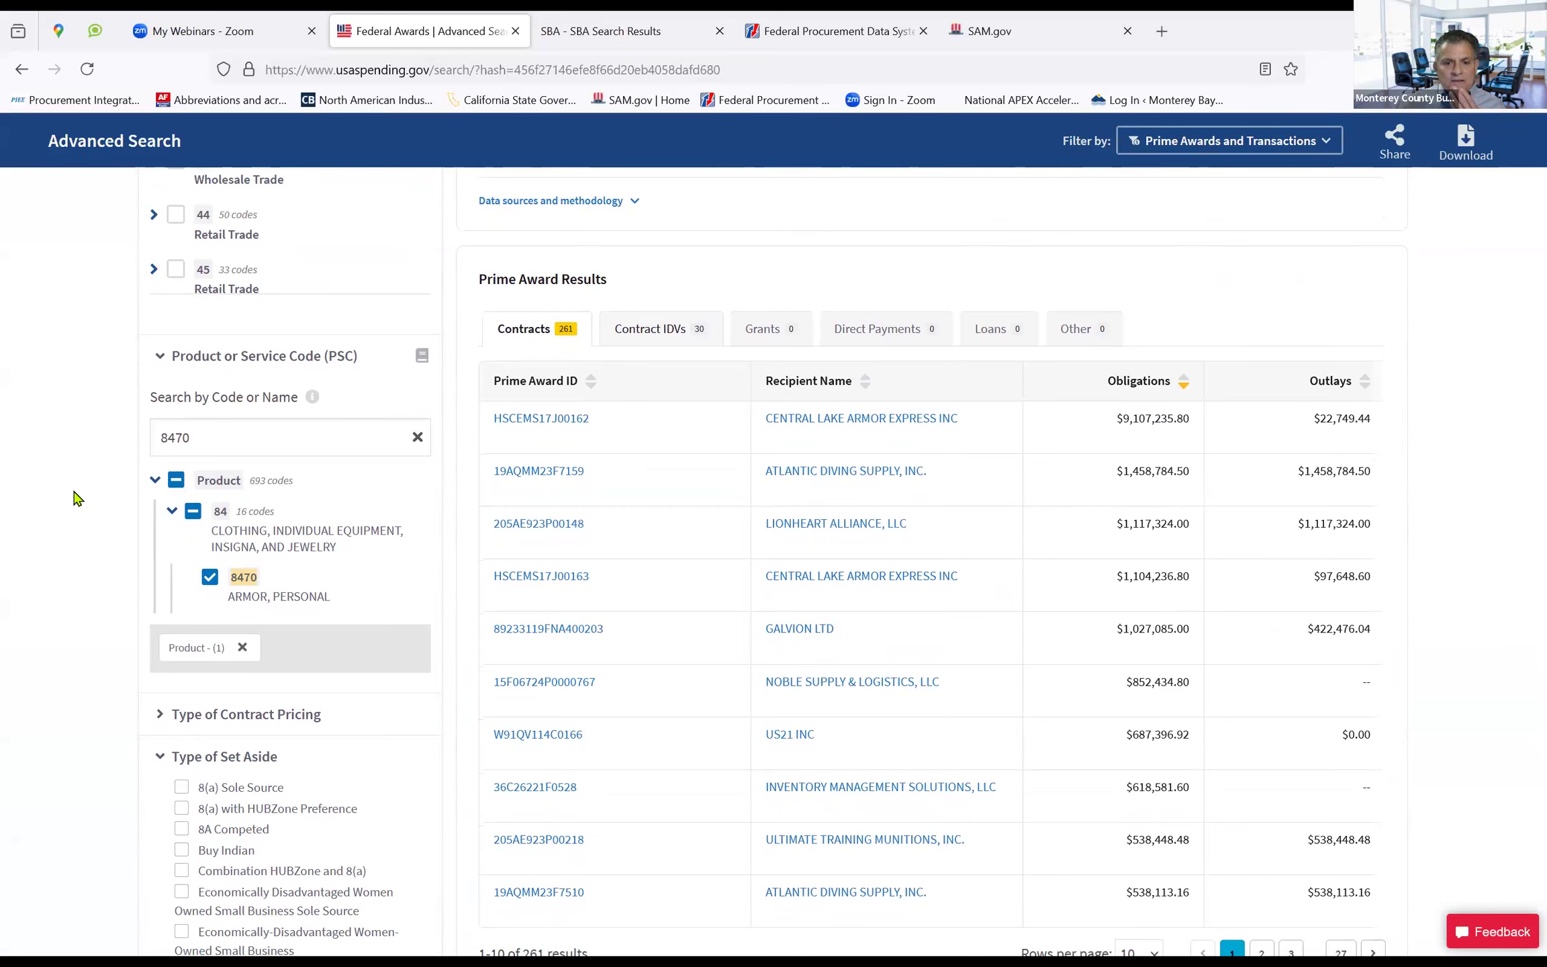
scroll(75, 497, "down", 4)
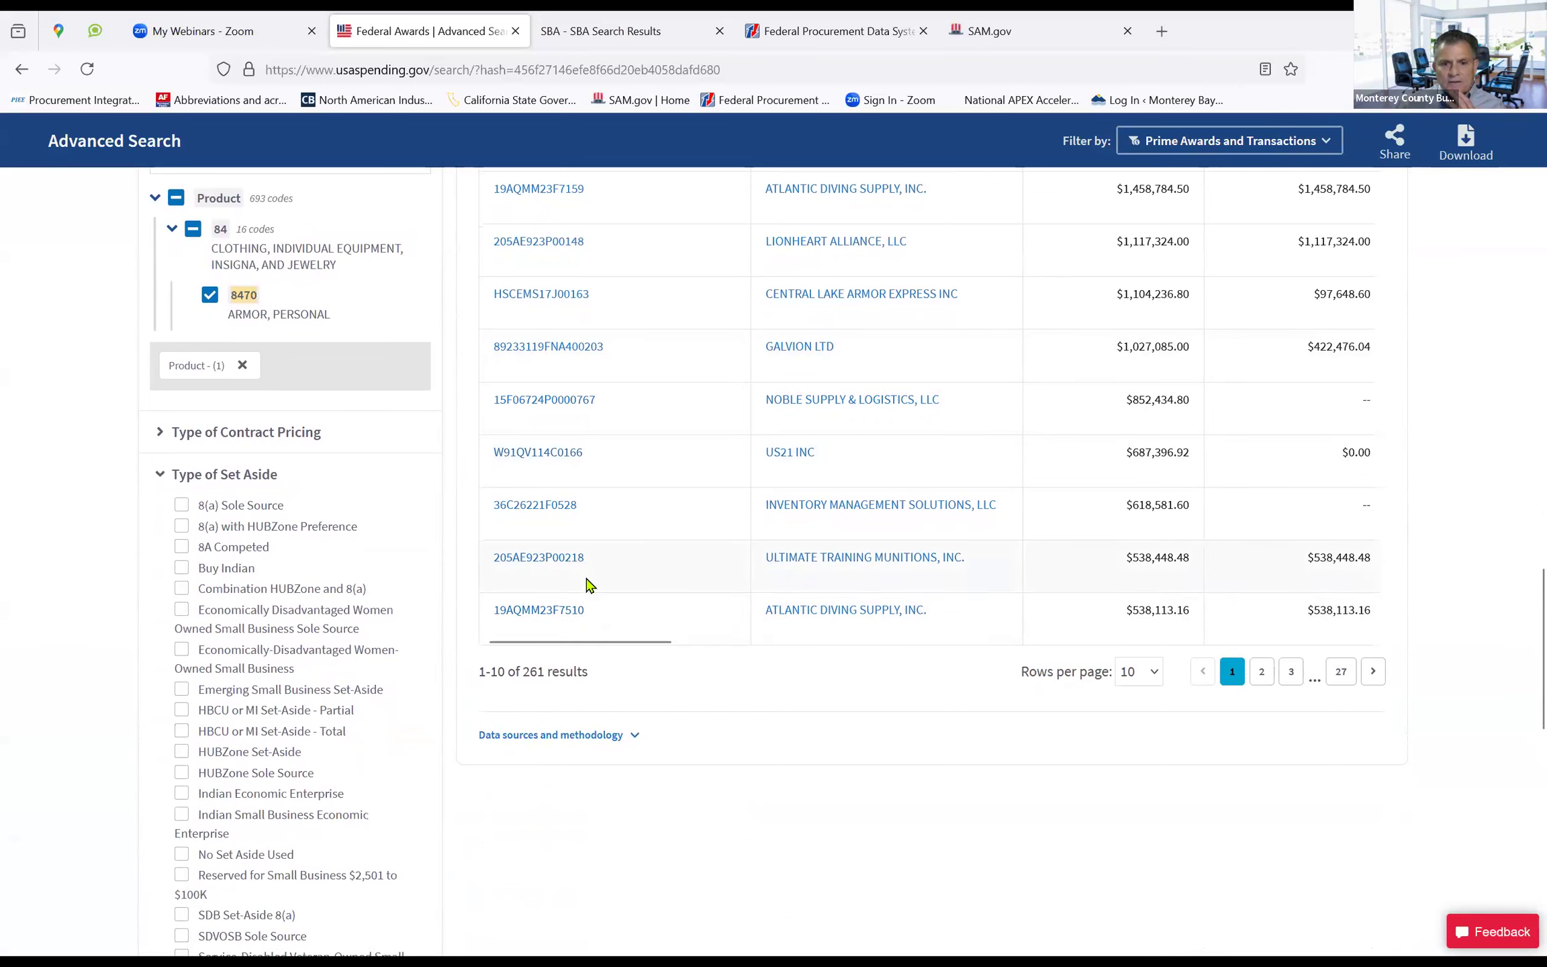
left_click(559, 563)
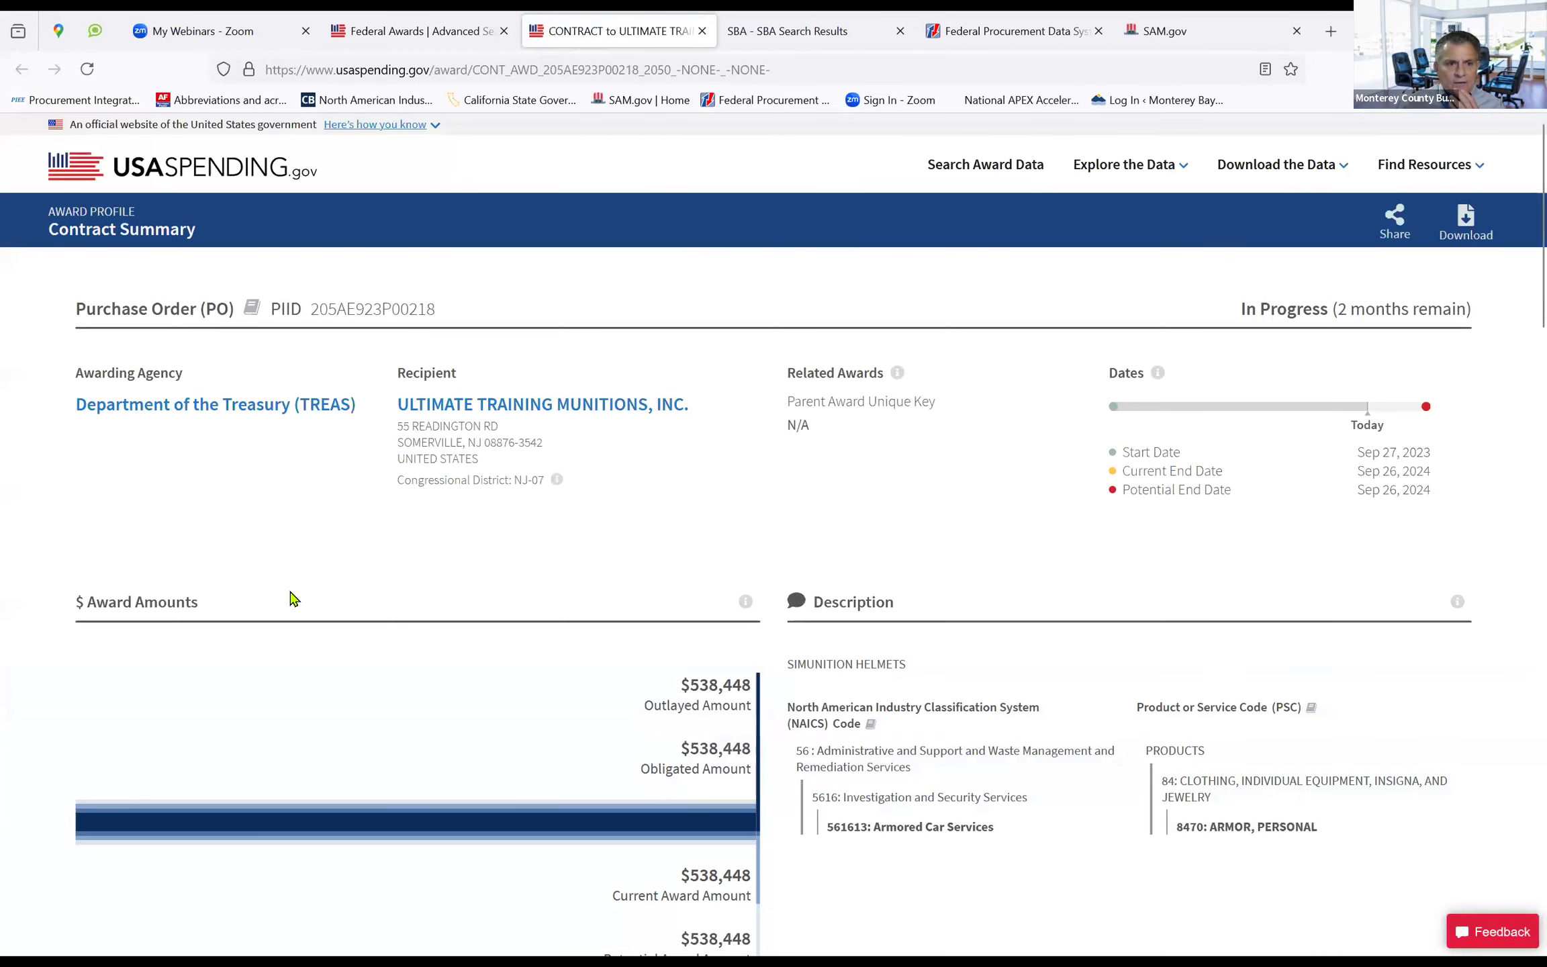
Examine the contract's agency, dates, award amounts, description, activity, transaction history and additional information, and close its page
scroll(292, 597, "down", 20)
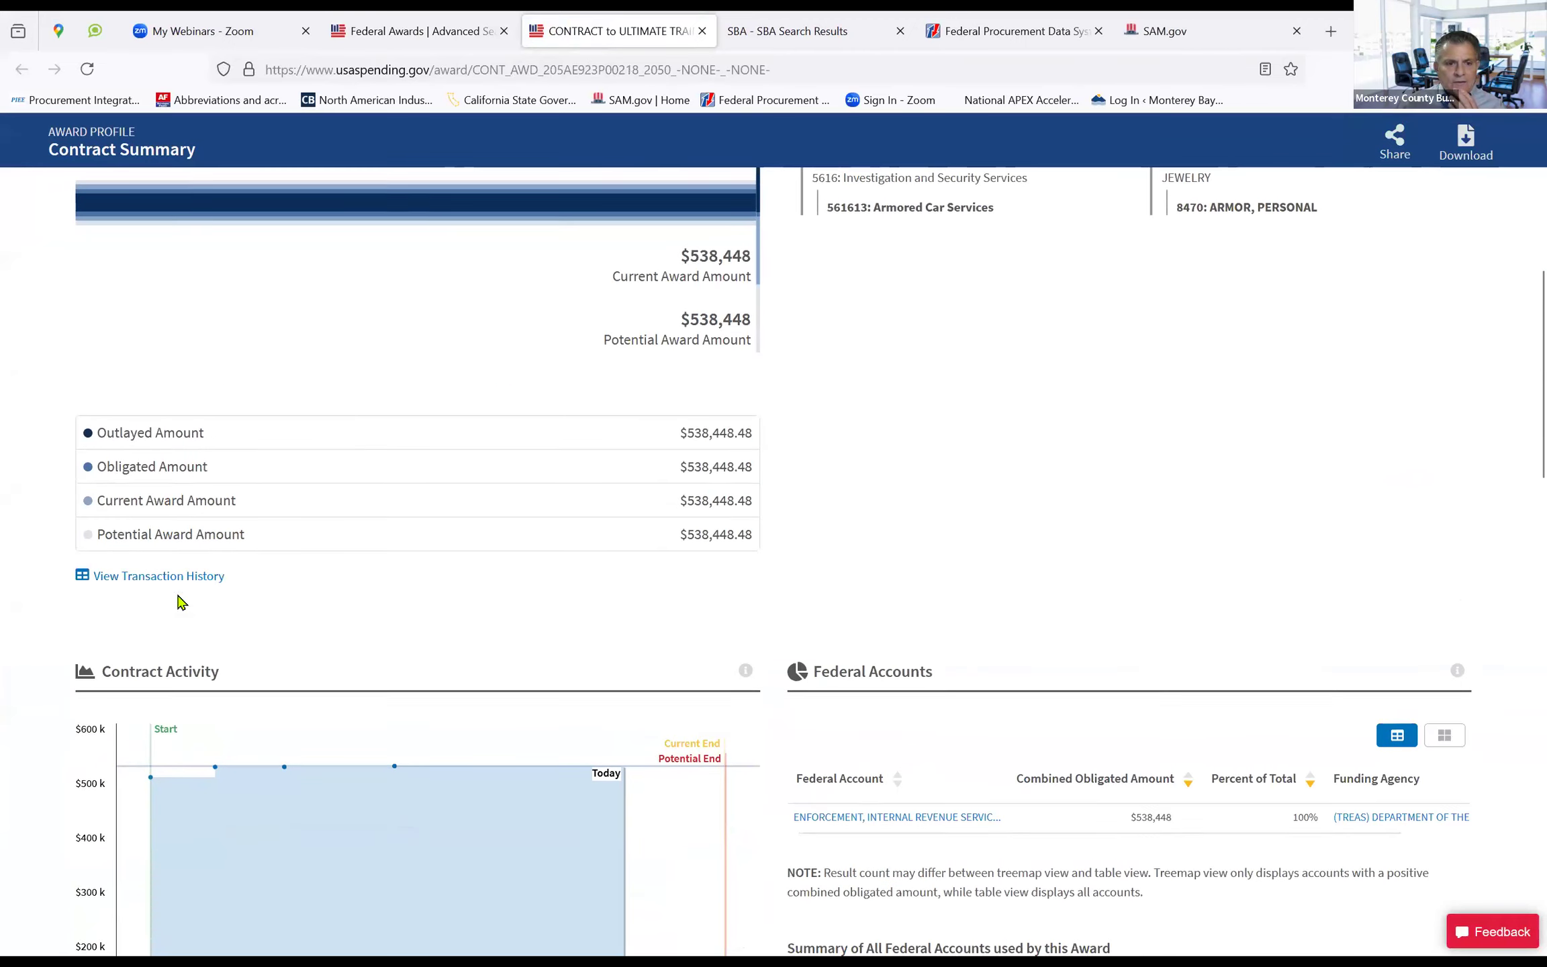
scroll(76, 598, "down", 8)
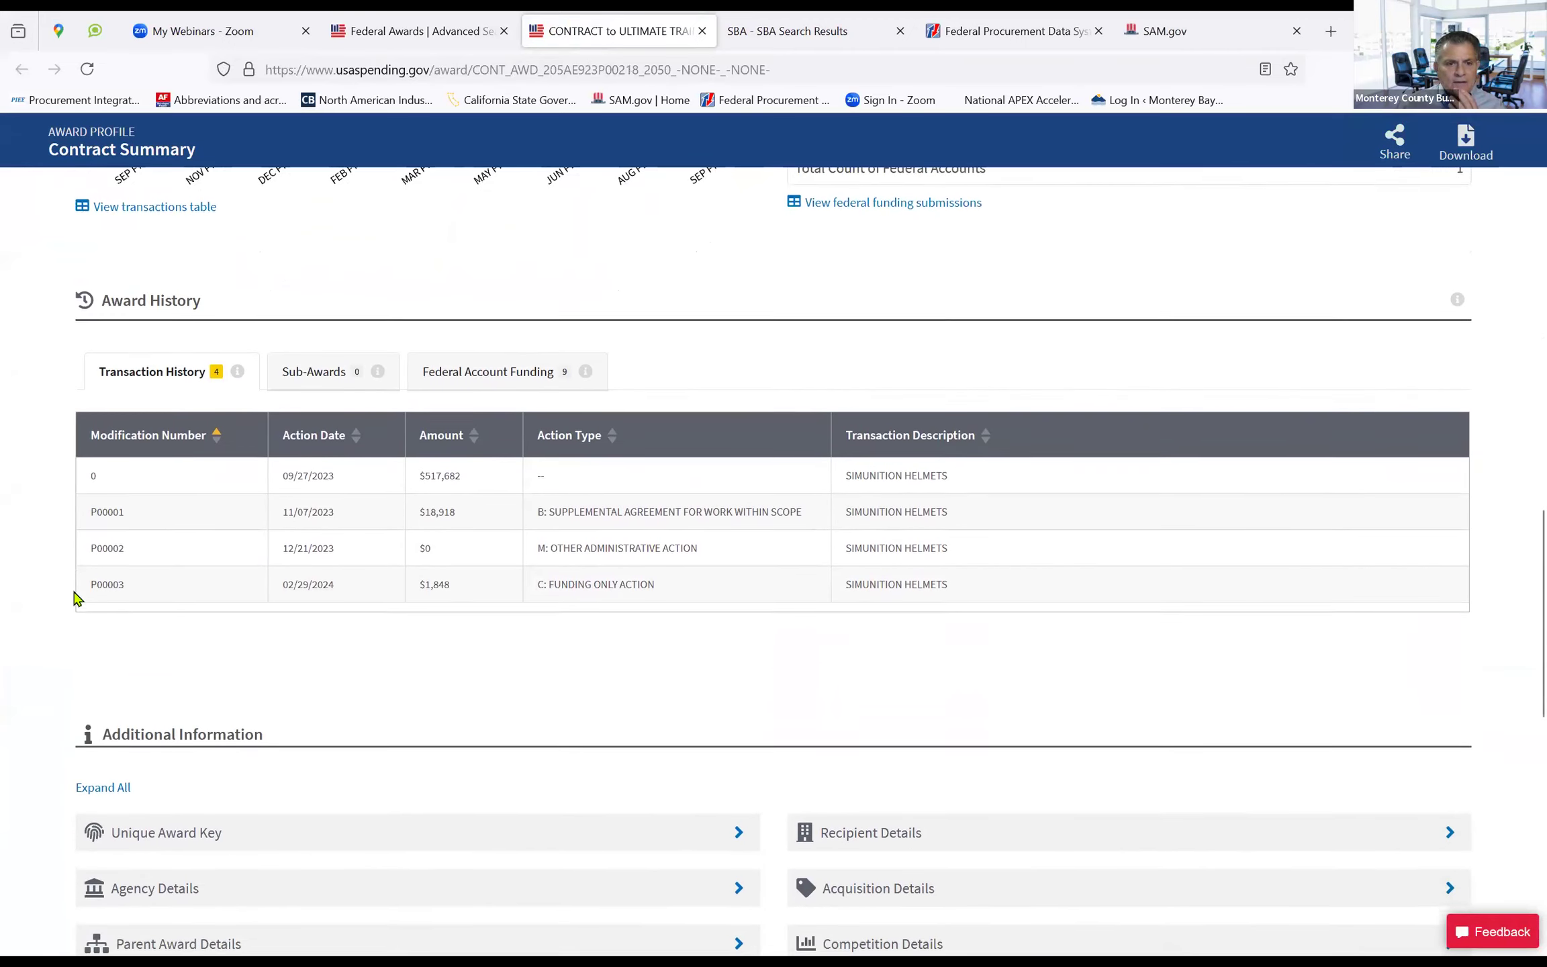
scroll(53, 601, "down", 2)
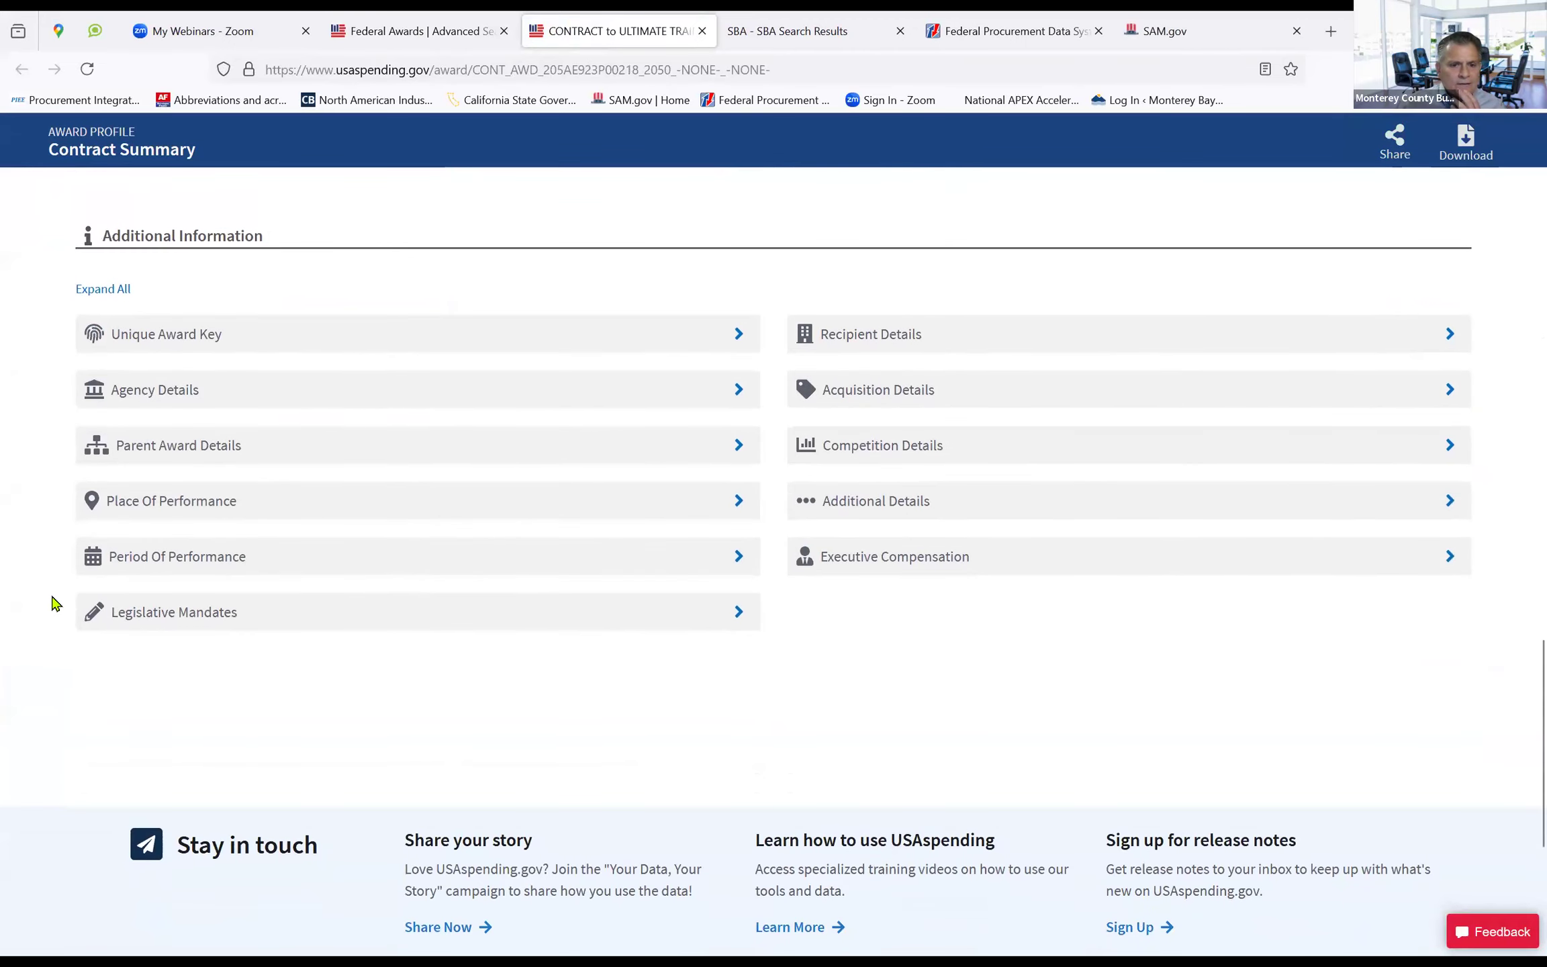
scroll(54, 591, "down", 3)
scroll(76, 512, "up", 12)
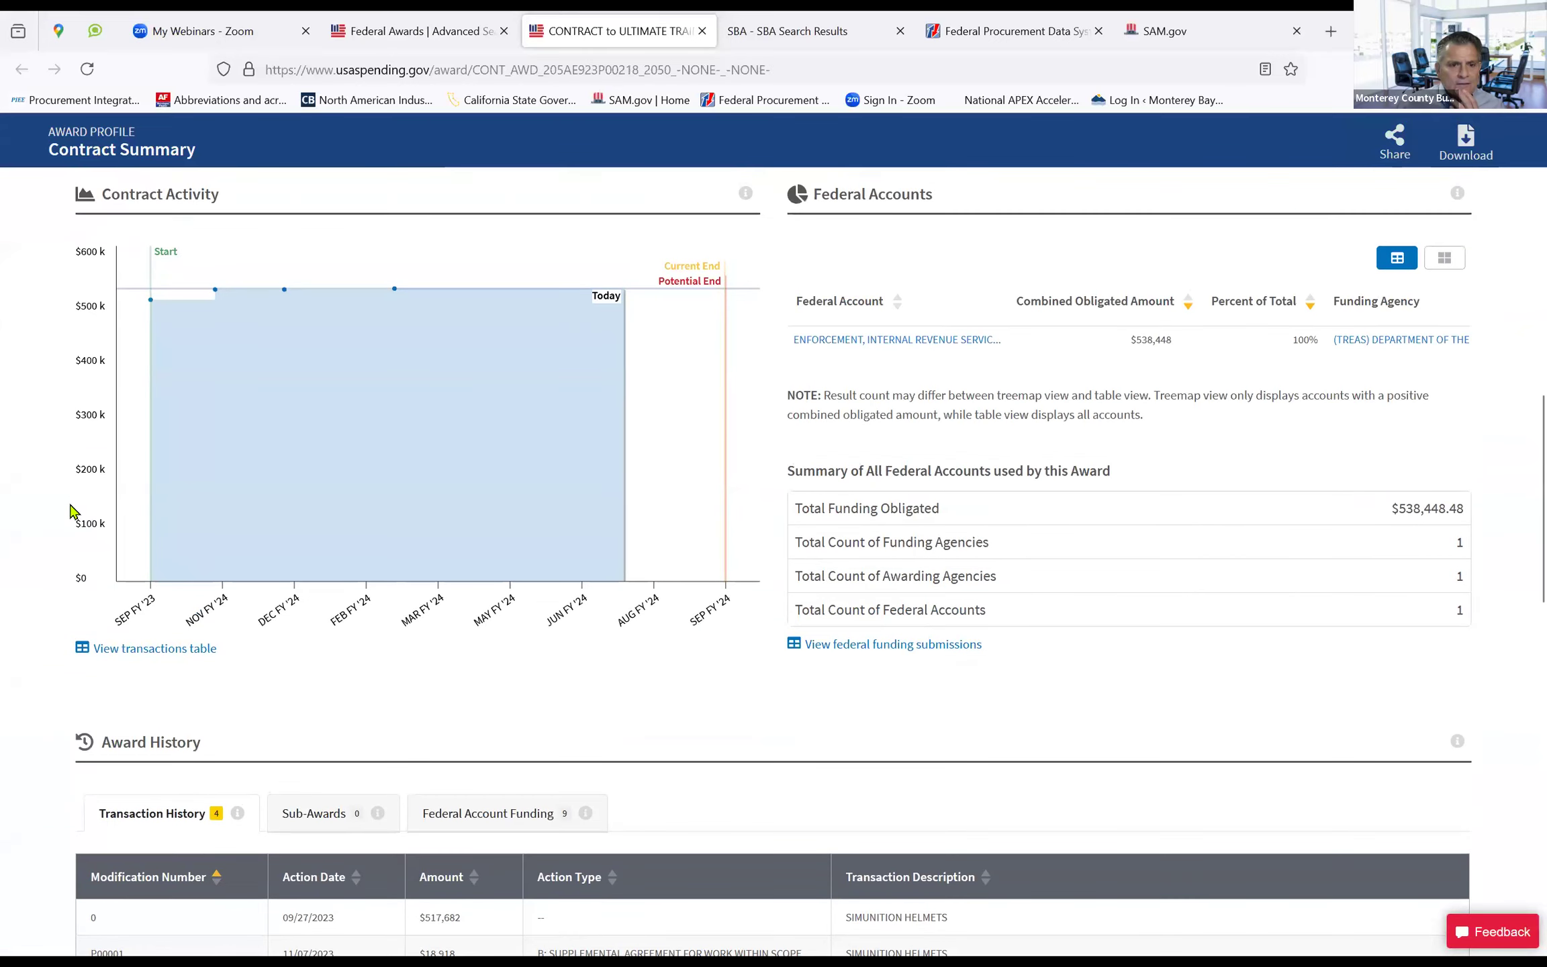
scroll(70, 511, "down", 2)
scroll(70, 512, "down", 3)
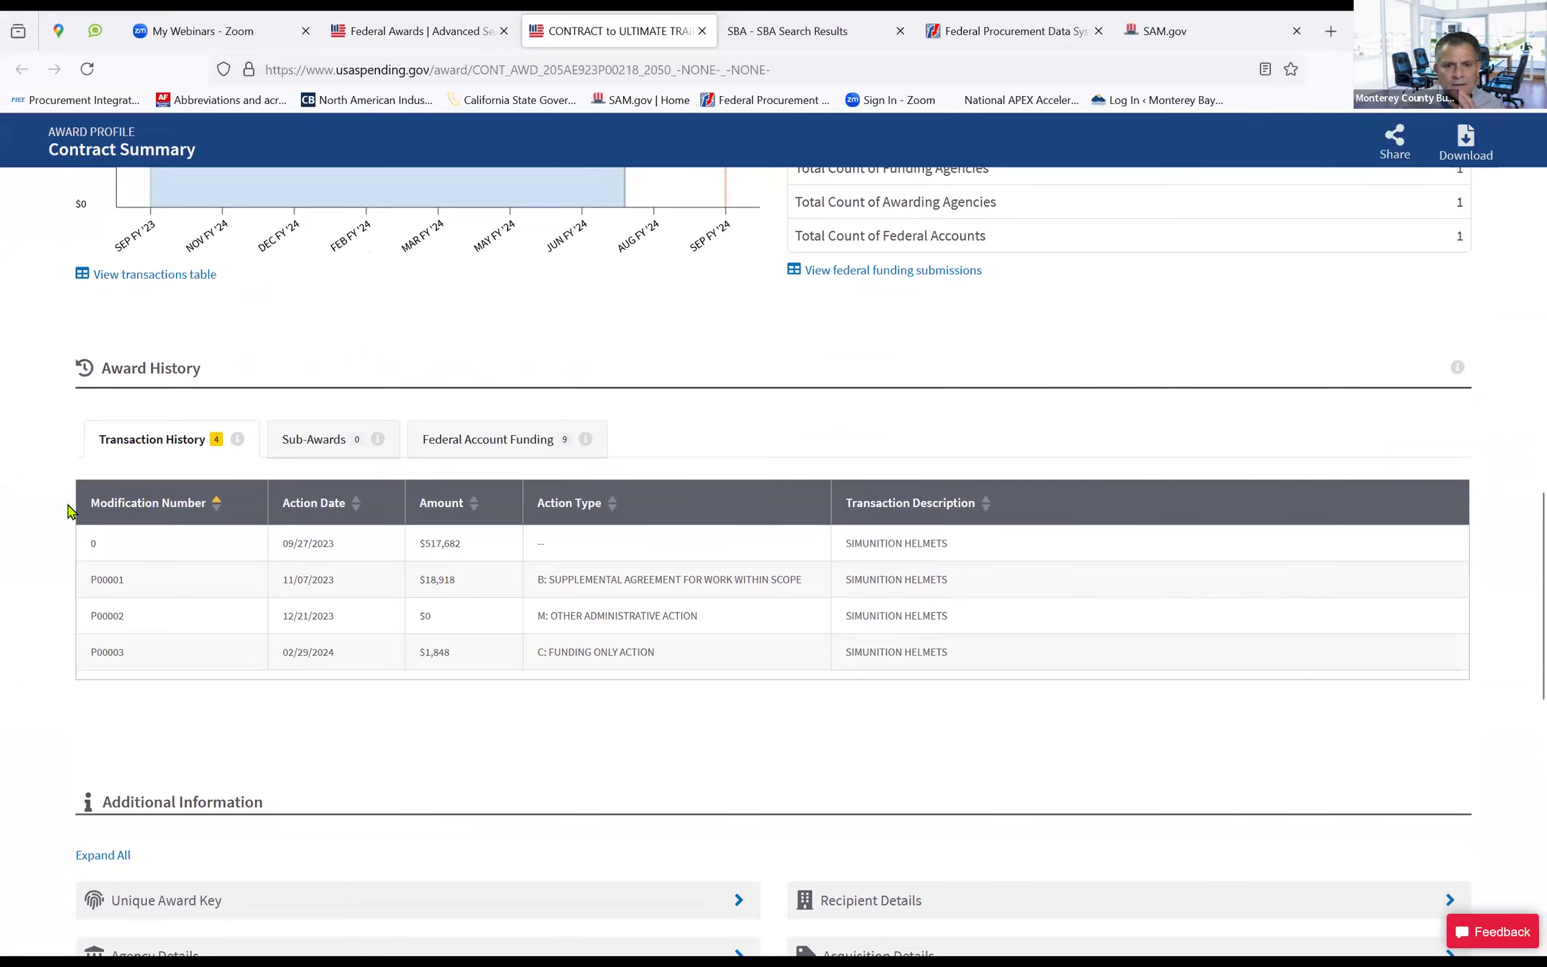
scroll(70, 511, "up", 10)
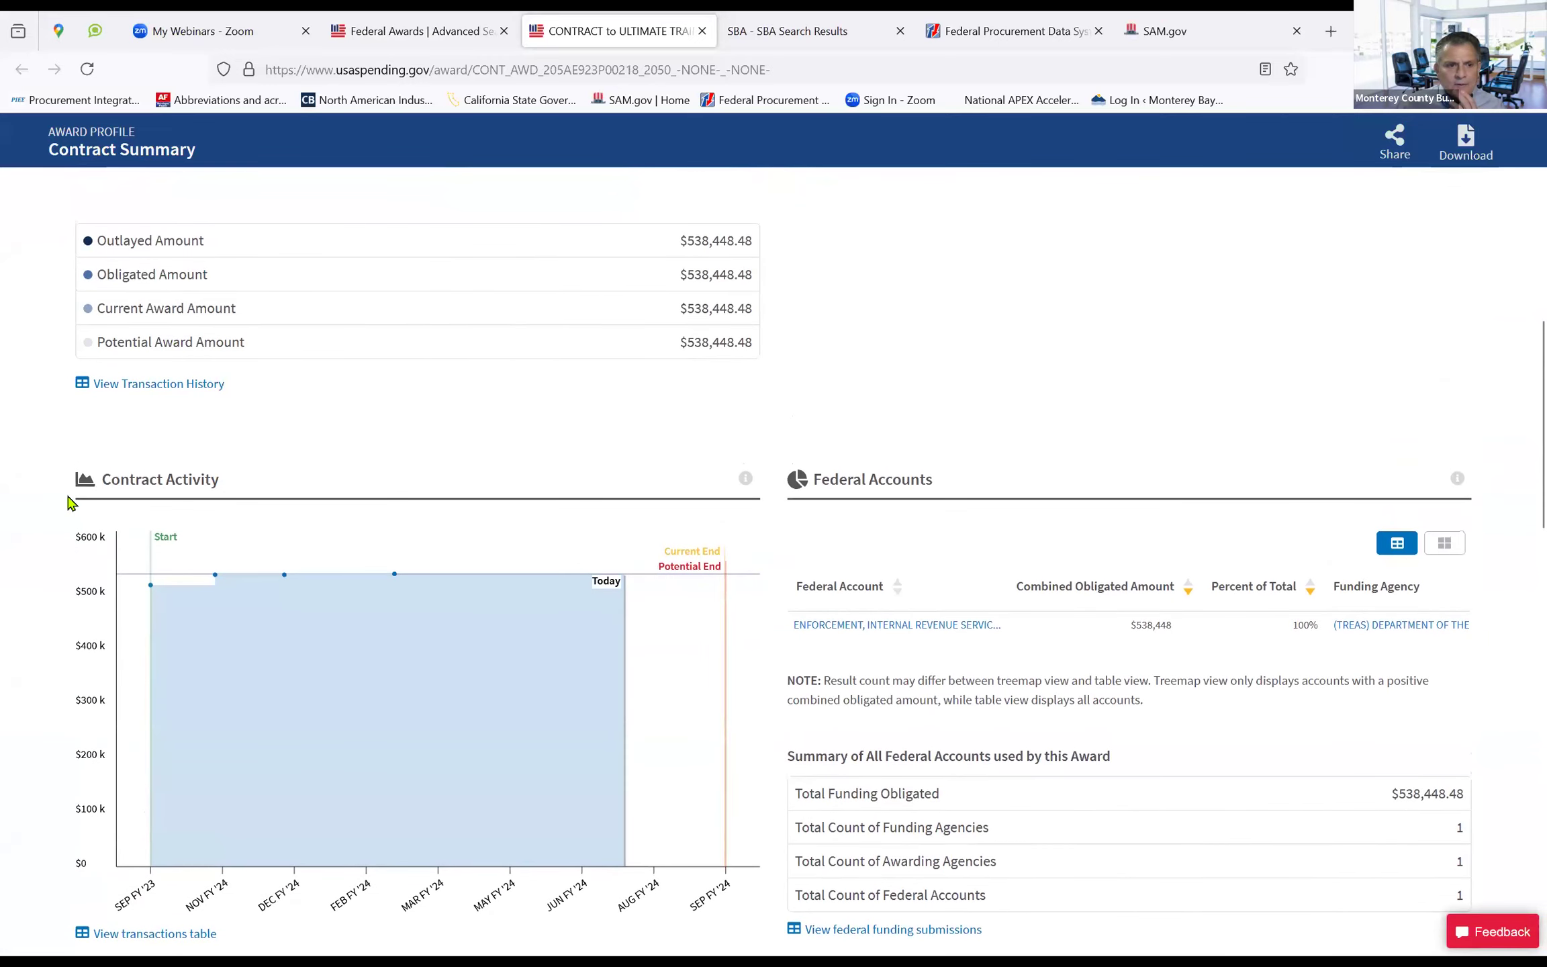
scroll(70, 504, "up", 10)
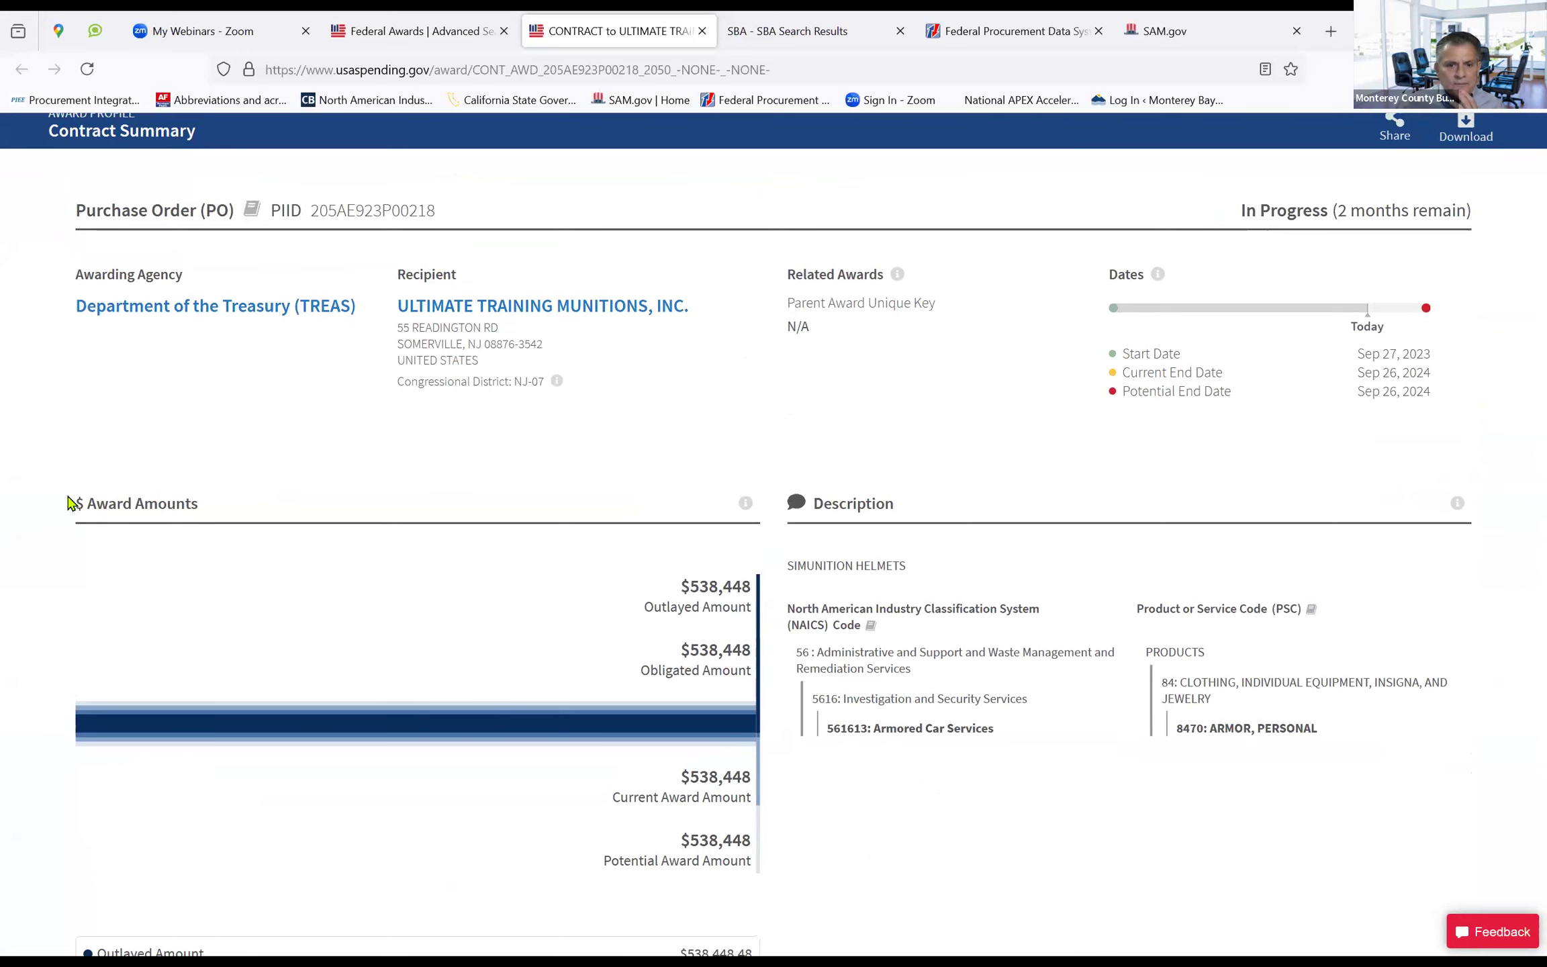
scroll(70, 503, "down", 9)
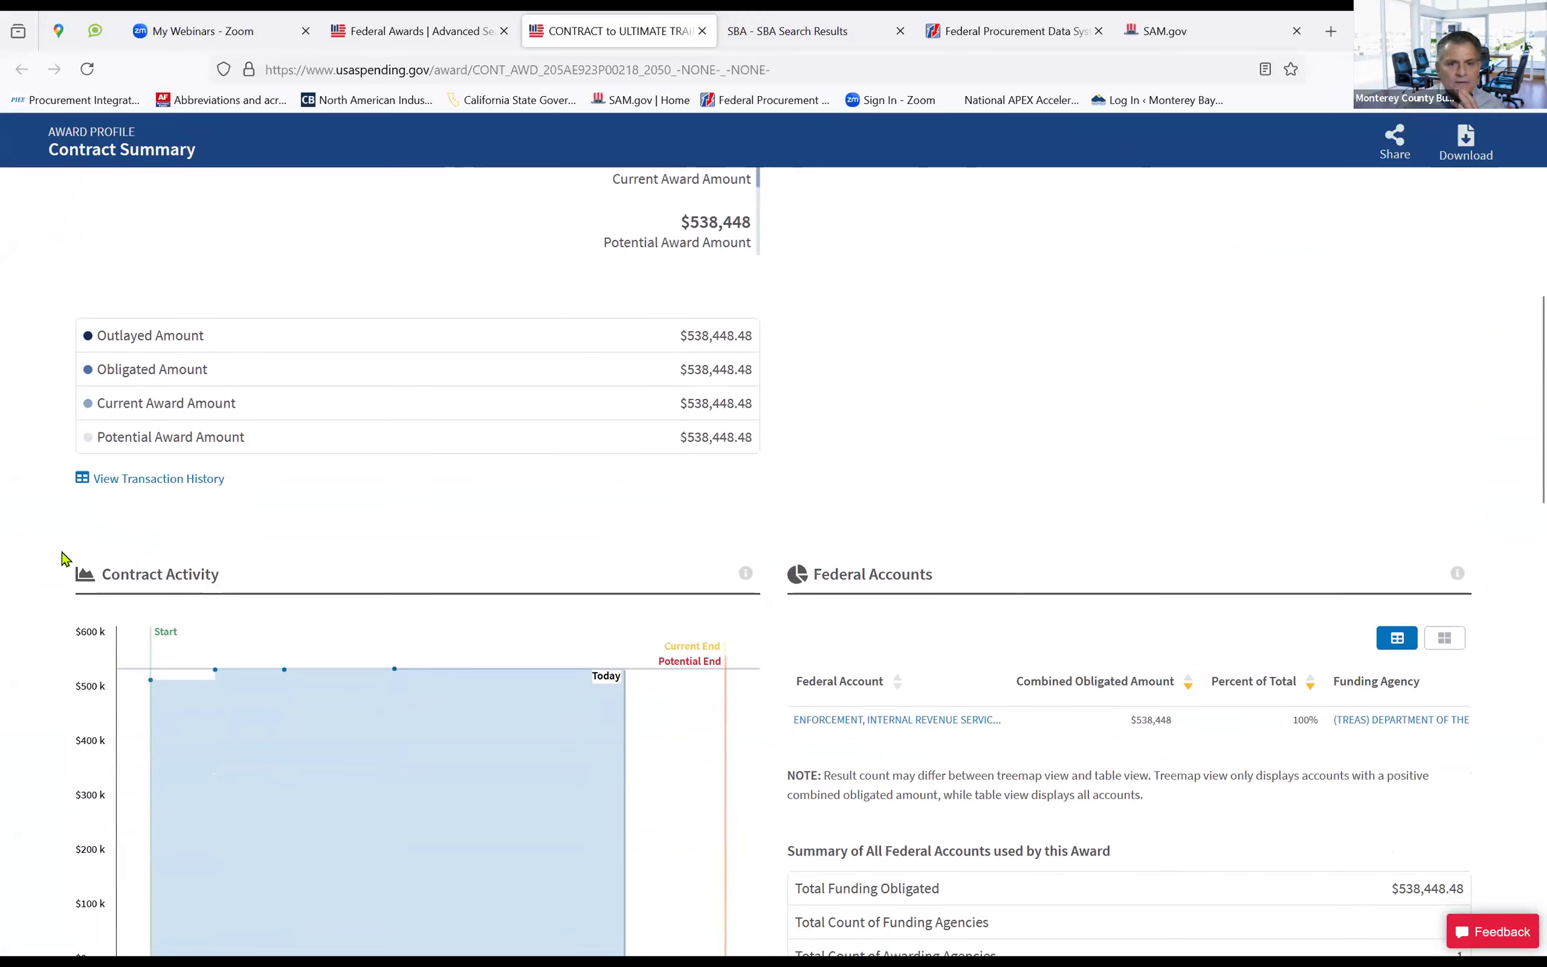
scroll(64, 556, "down", 4)
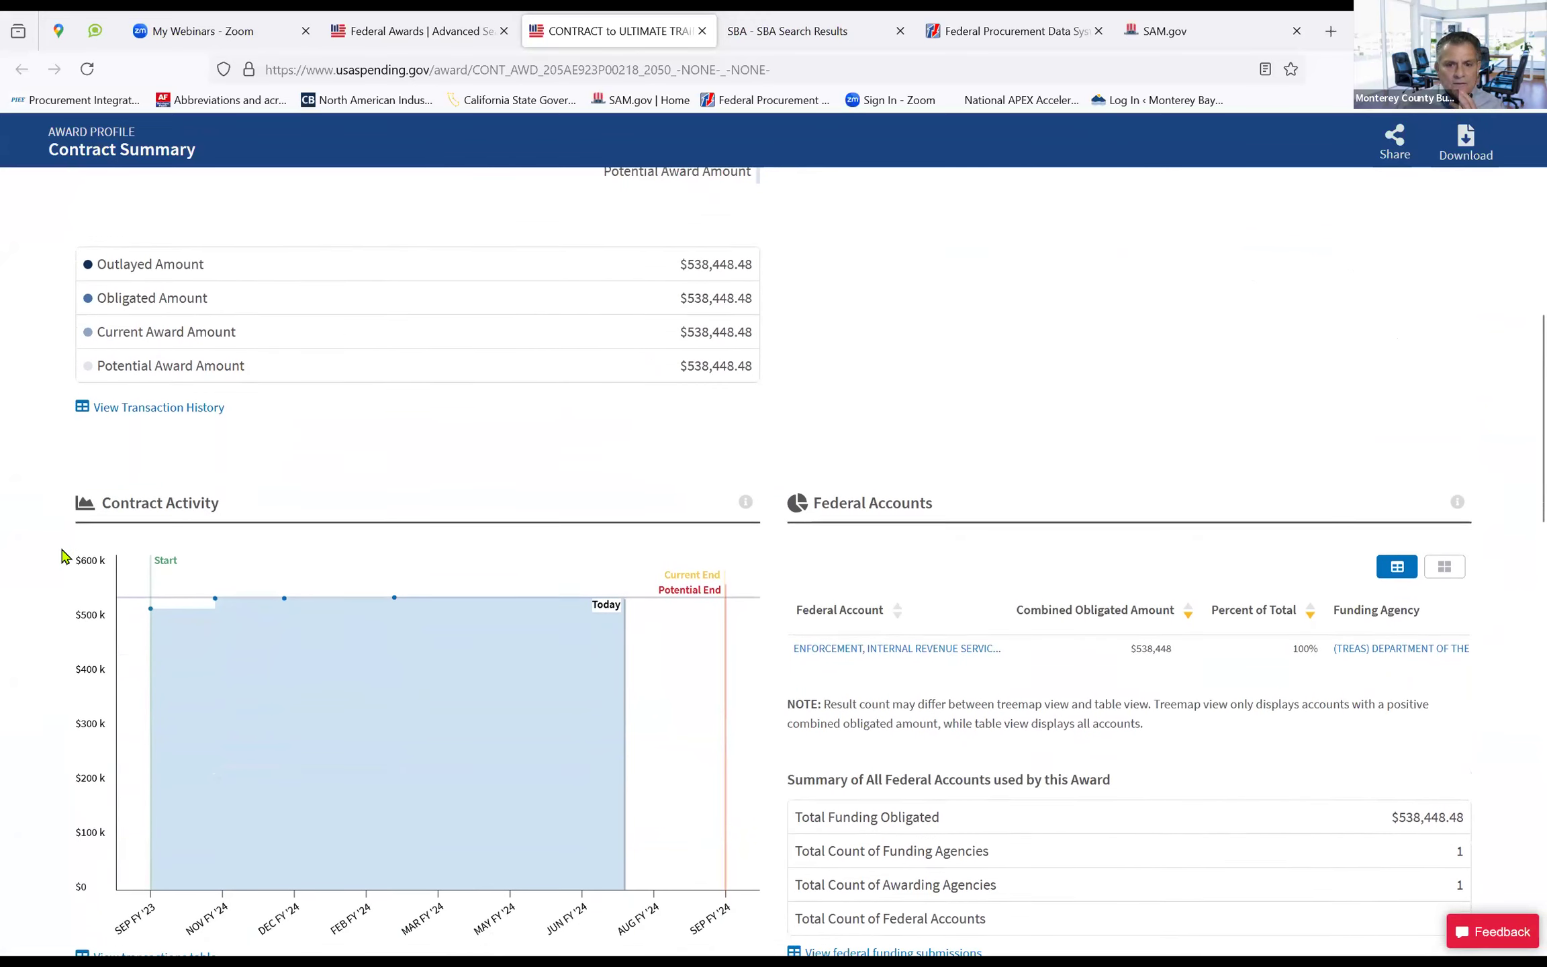
scroll(813, 495, "down", 1)
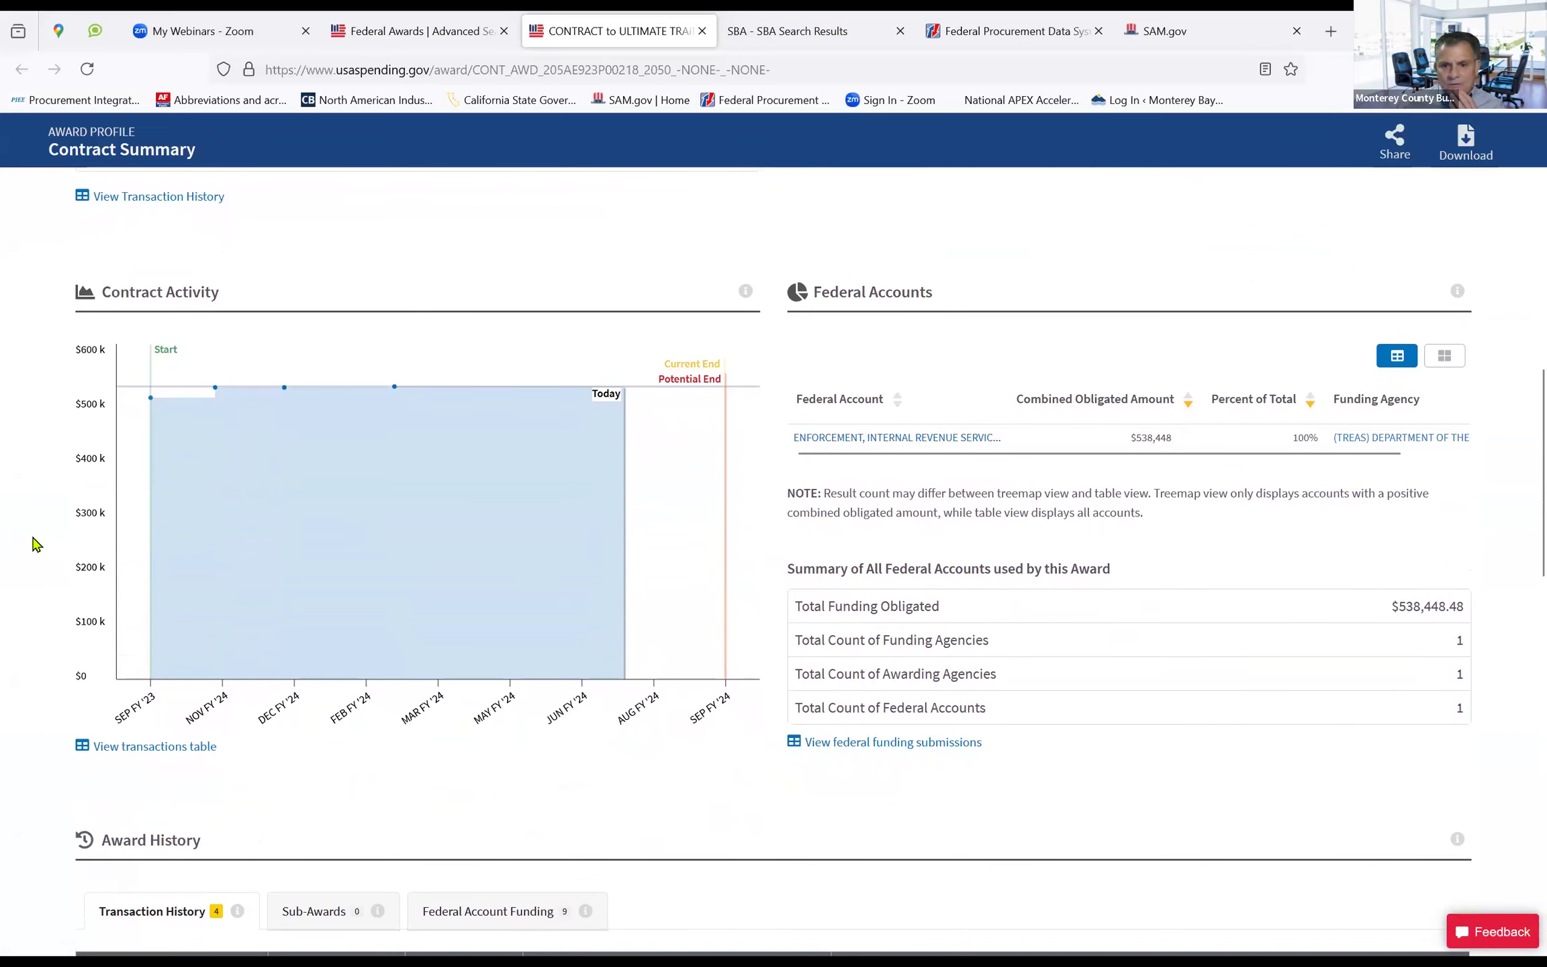
scroll(42, 537, "up", 10)
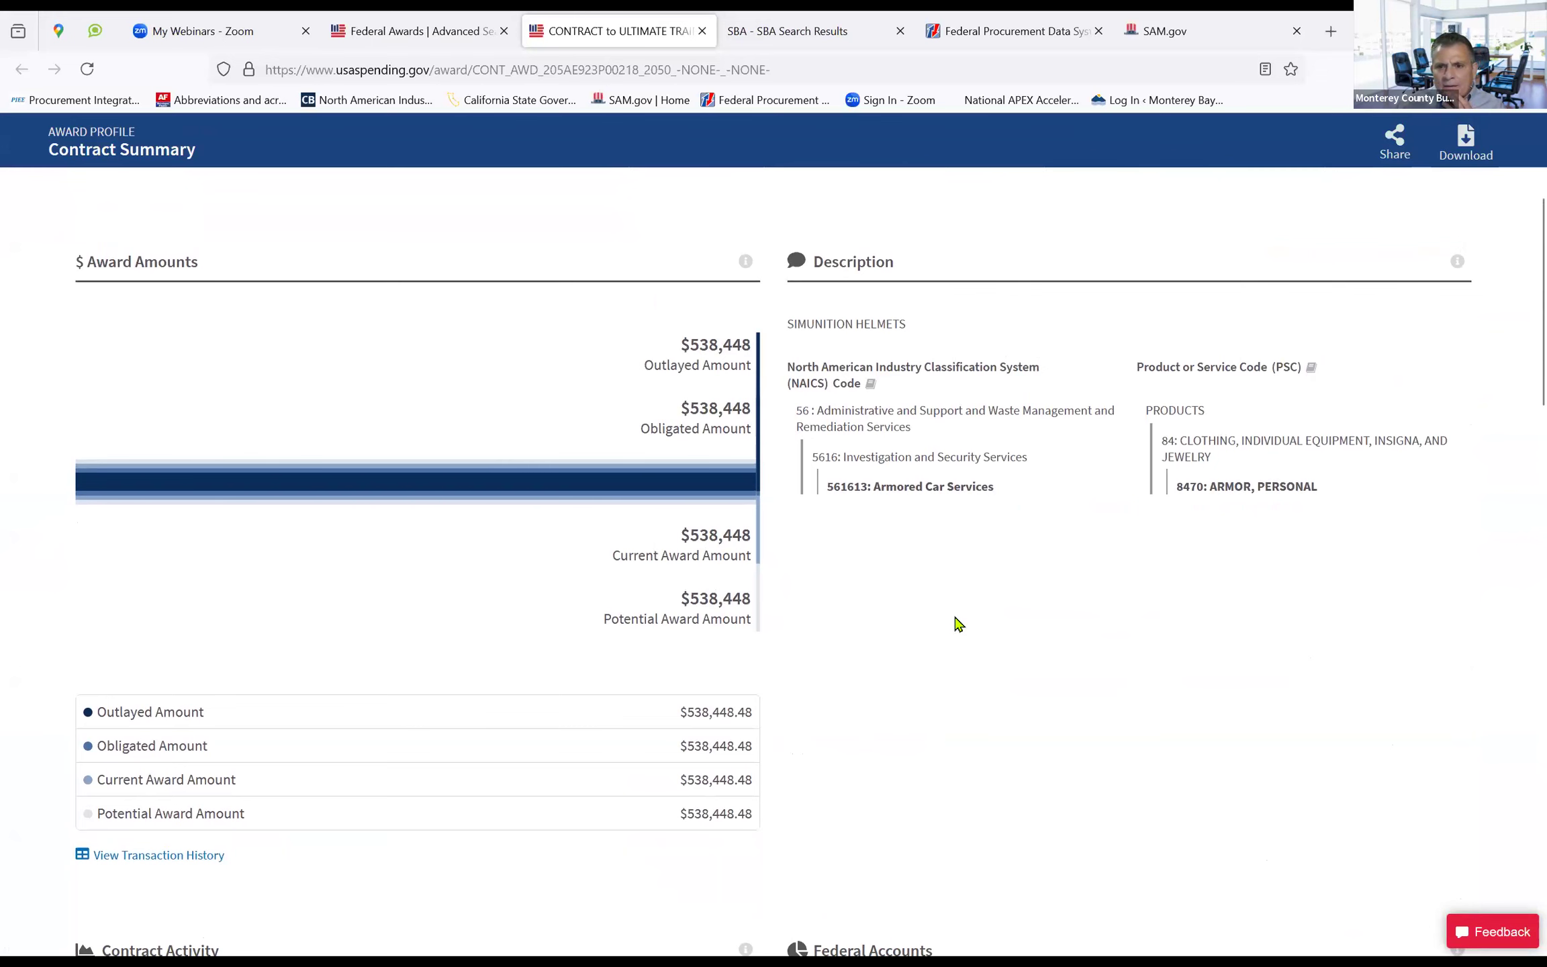
scroll(813, 598, "up", 5)
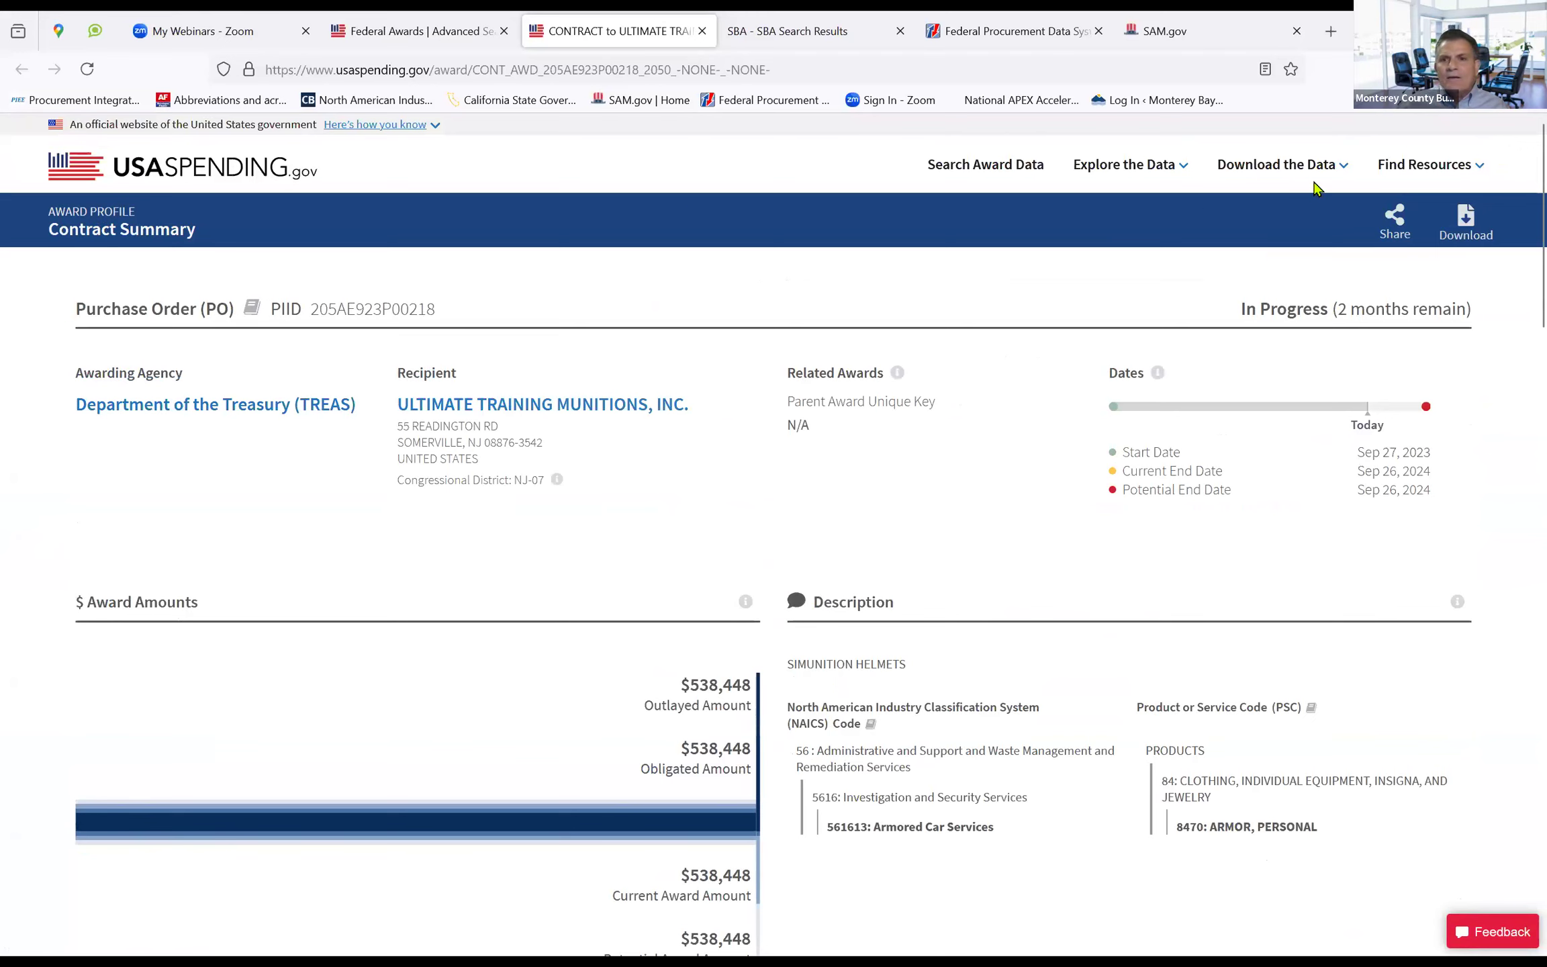
left_click(703, 31)
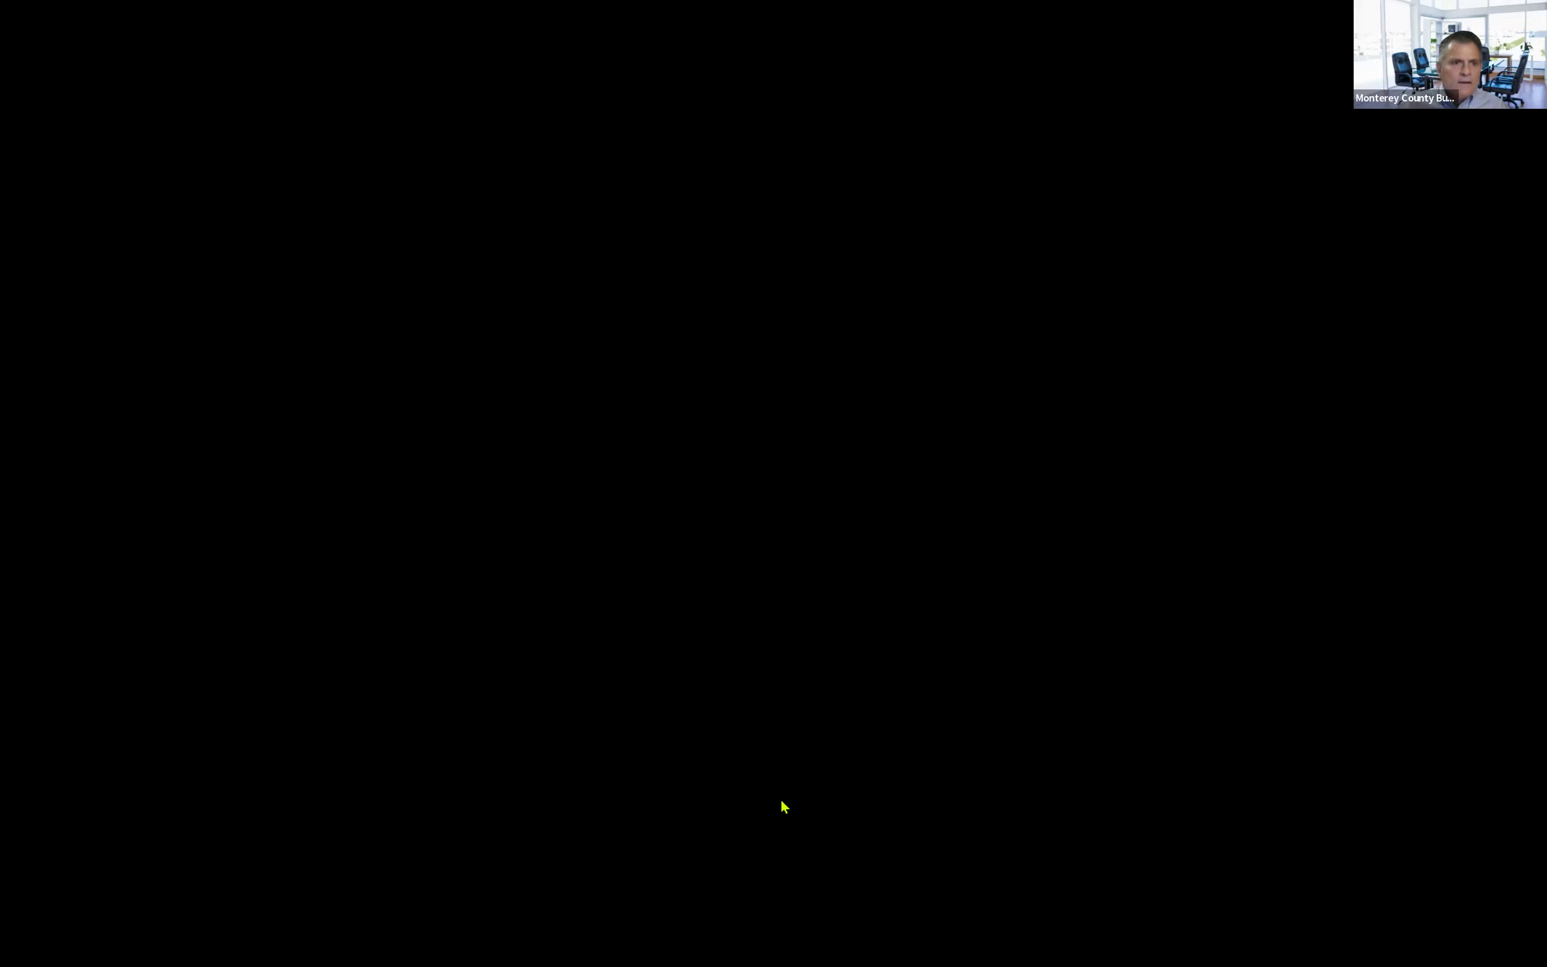
key("Right")
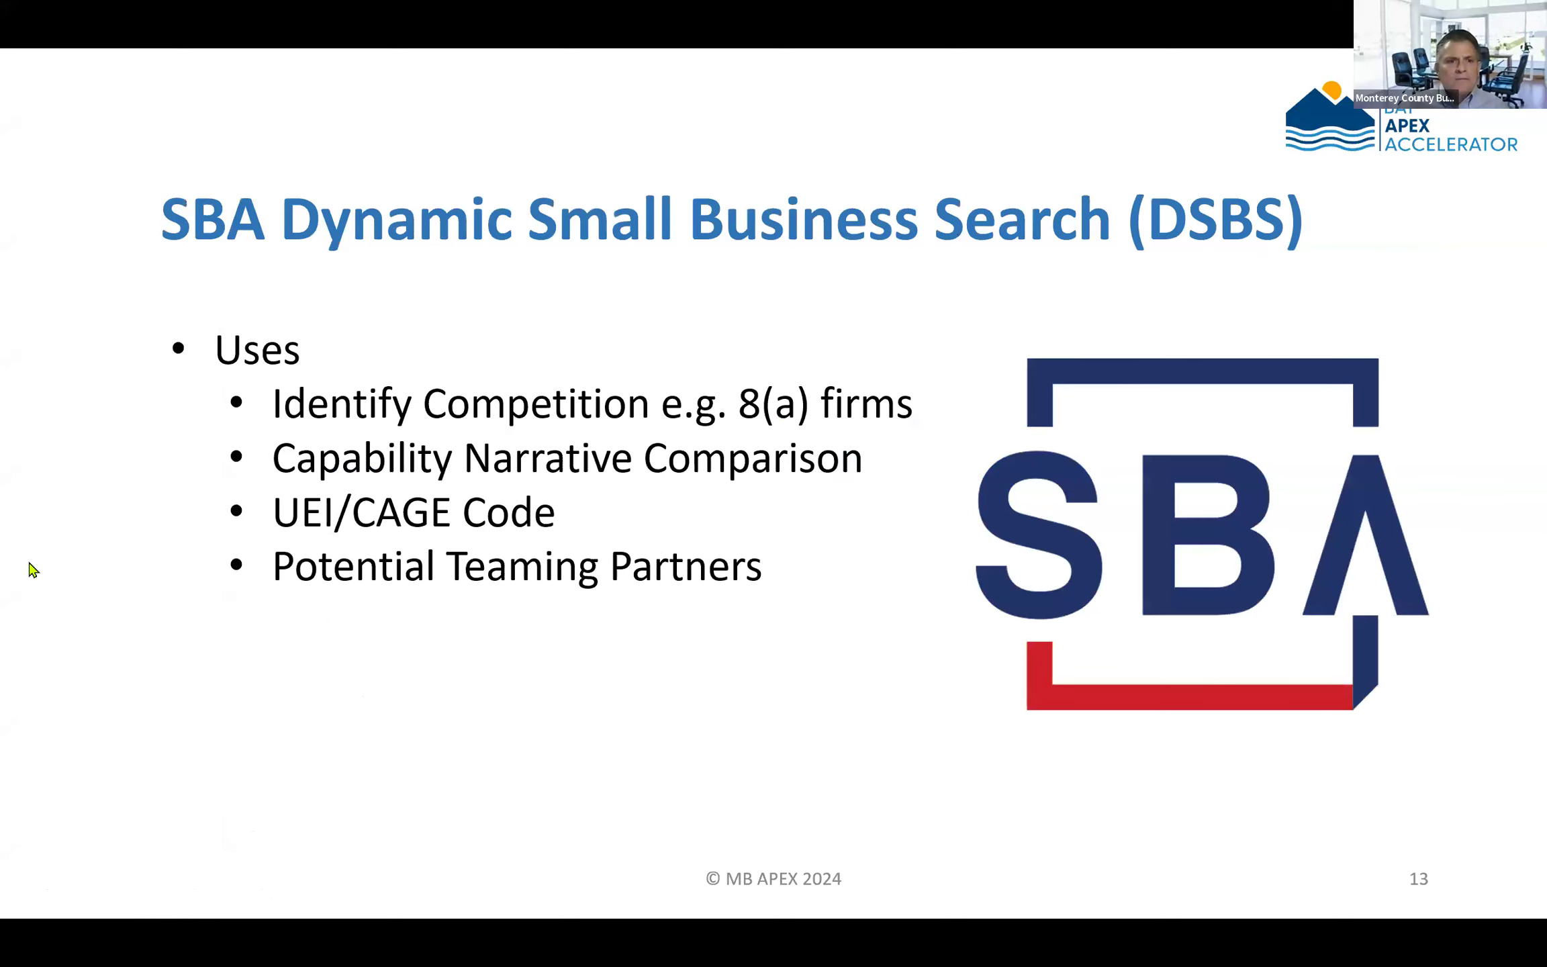
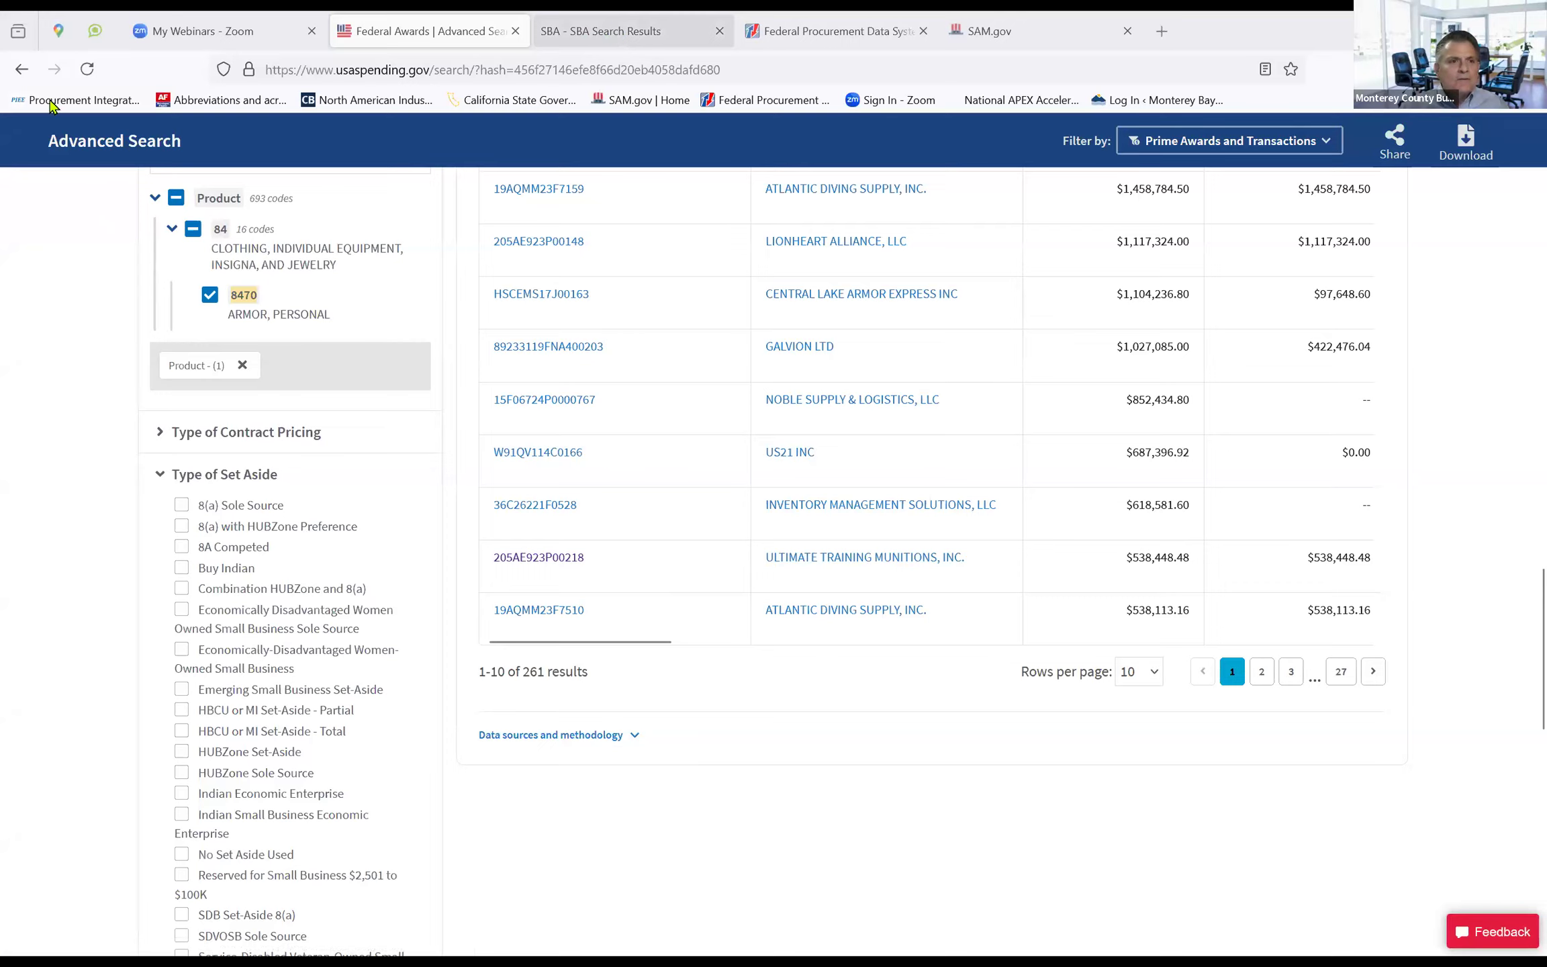
Return to the SBA Dynamic Small Business Search form, select California as the state and review the certification and ownership filters
left_click(29, 72)
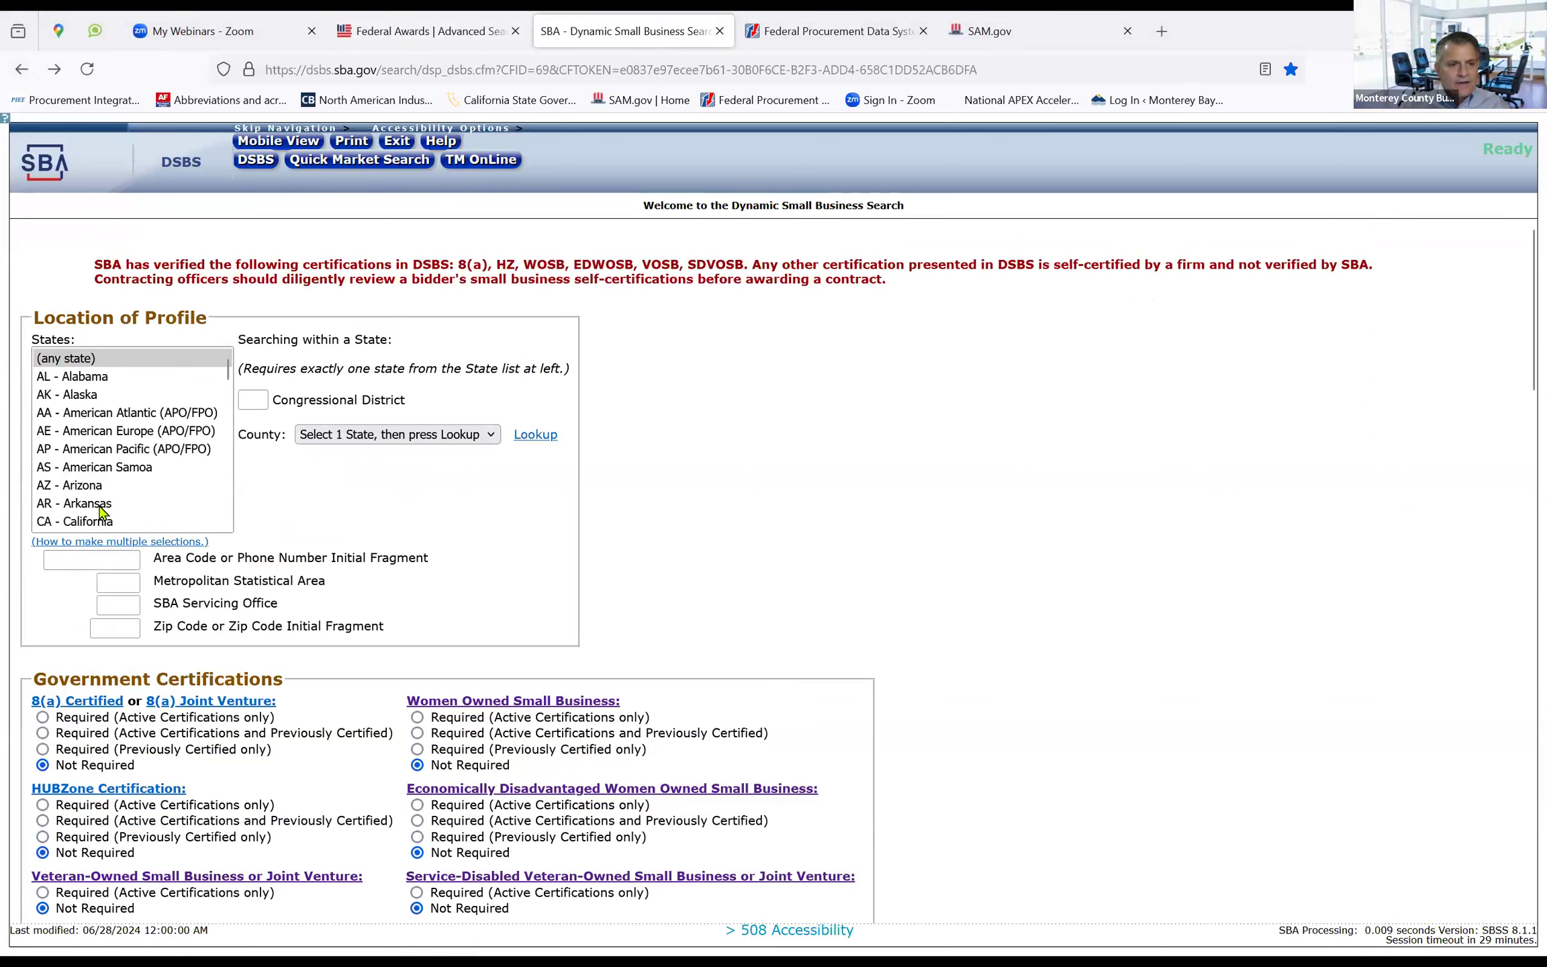
left_click(97, 527)
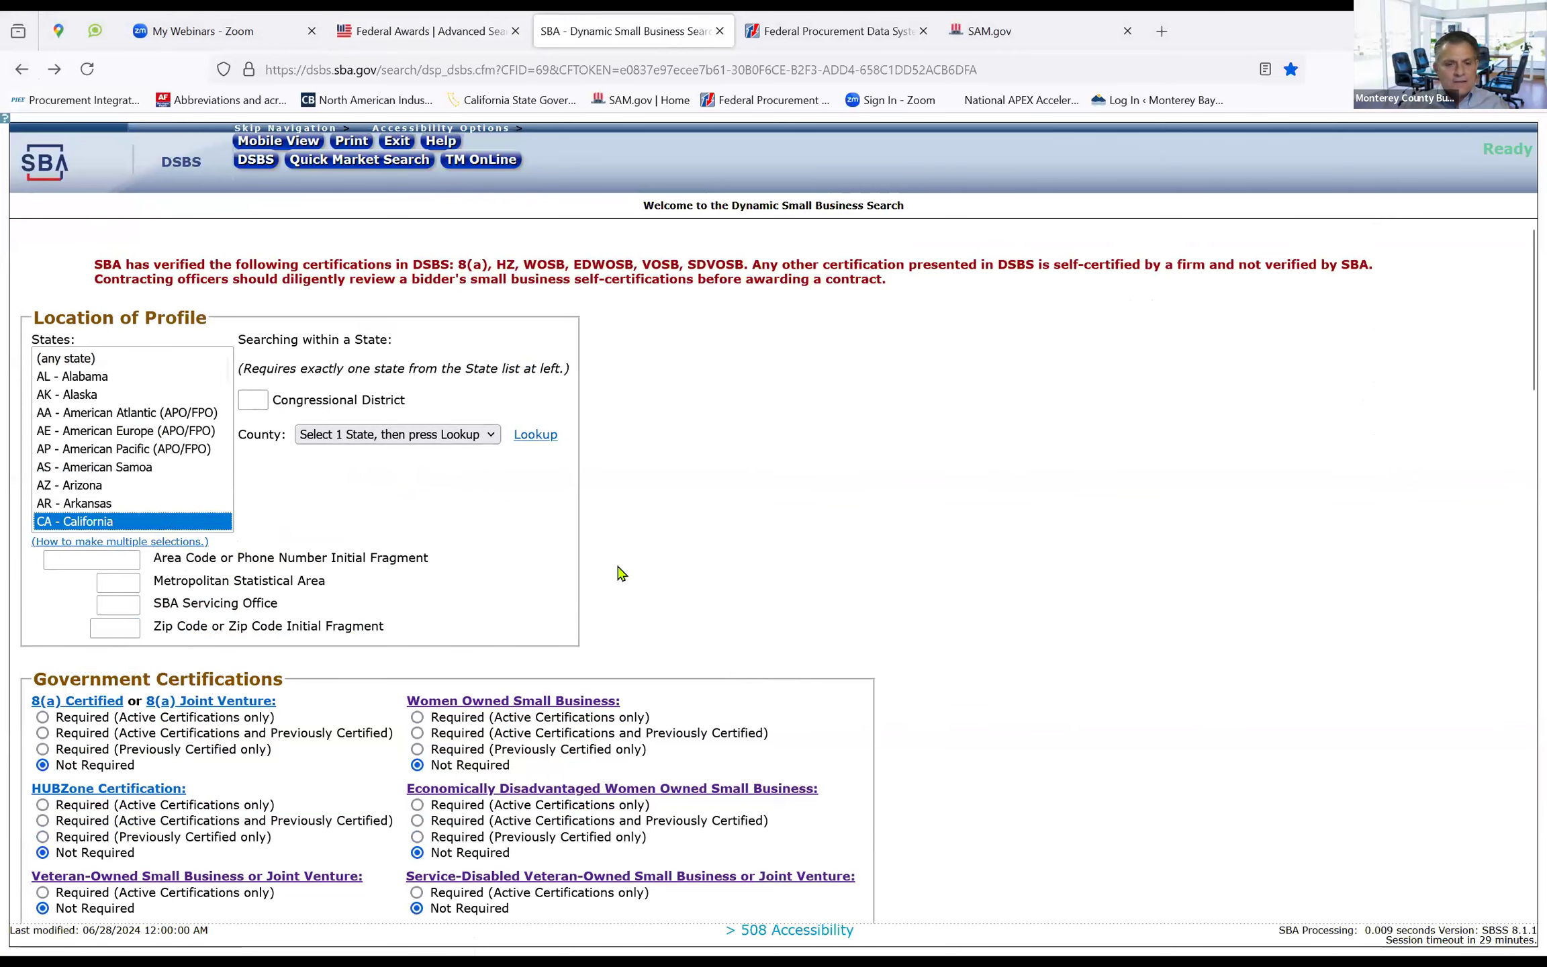
scroll(1014, 494, "down", 3)
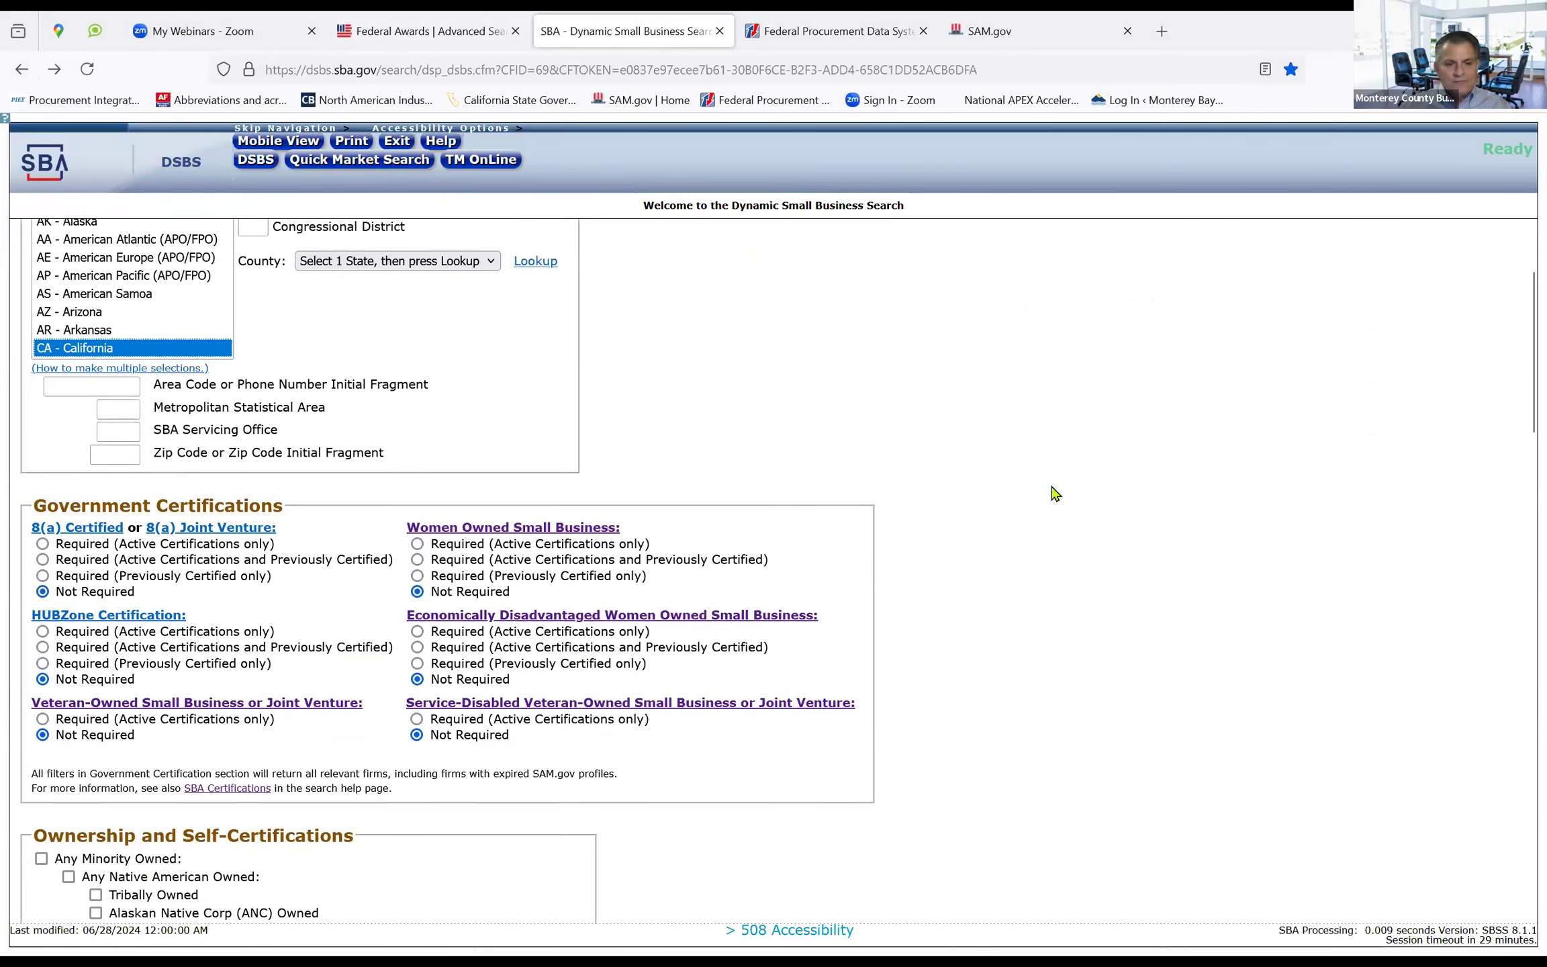
scroll(1053, 490, "down", 3)
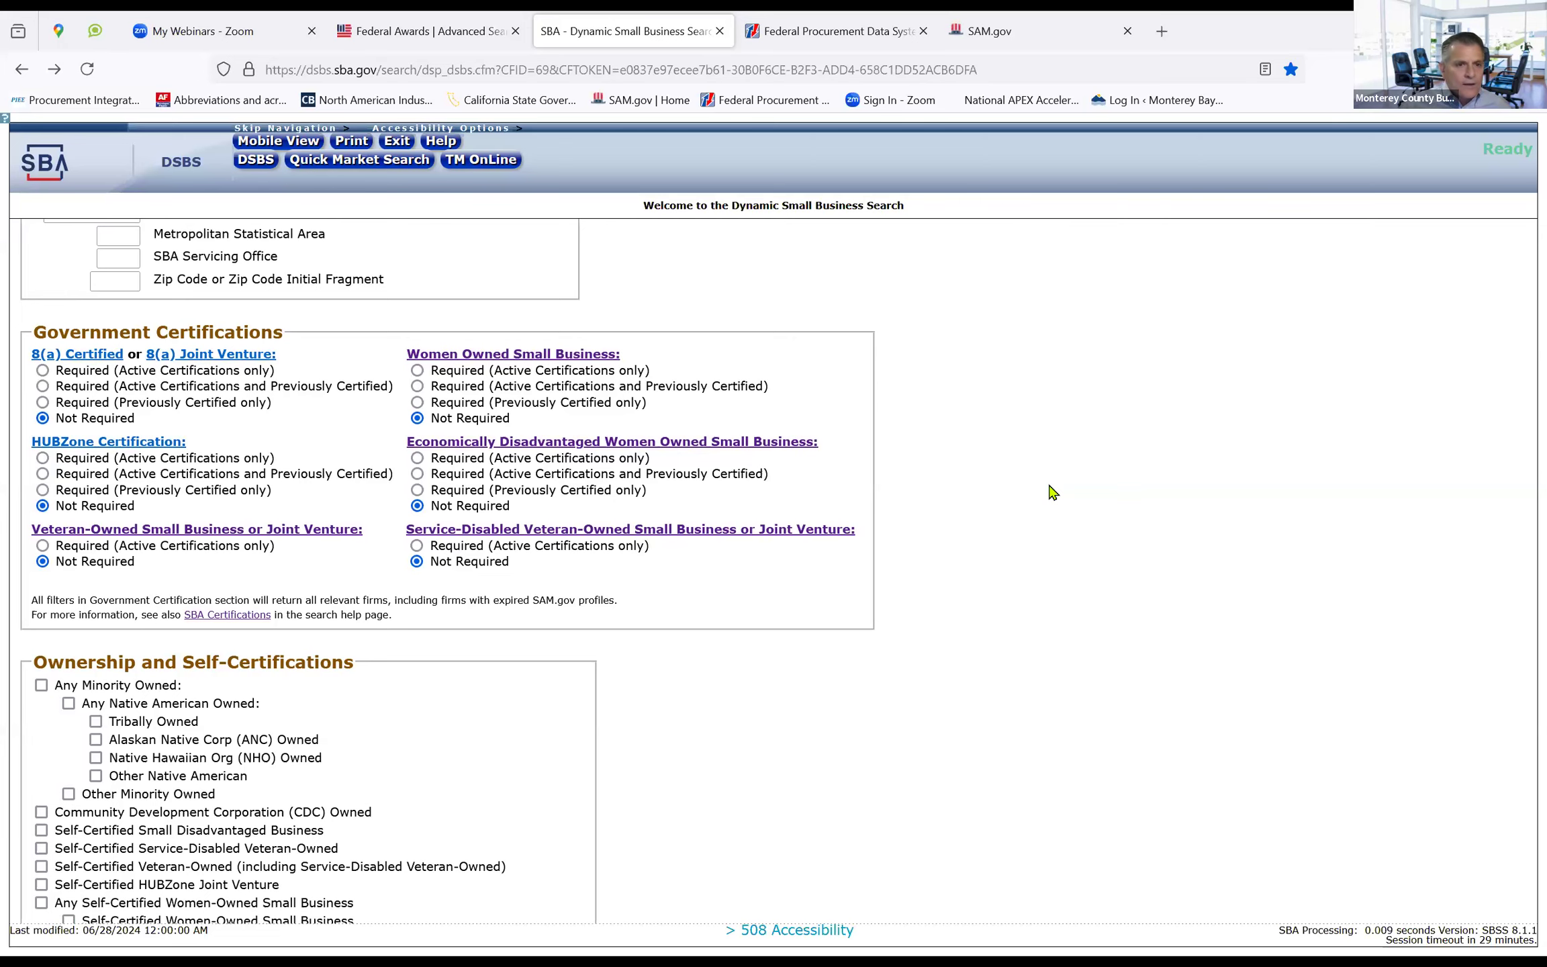
scroll(1052, 492, "up", 5)
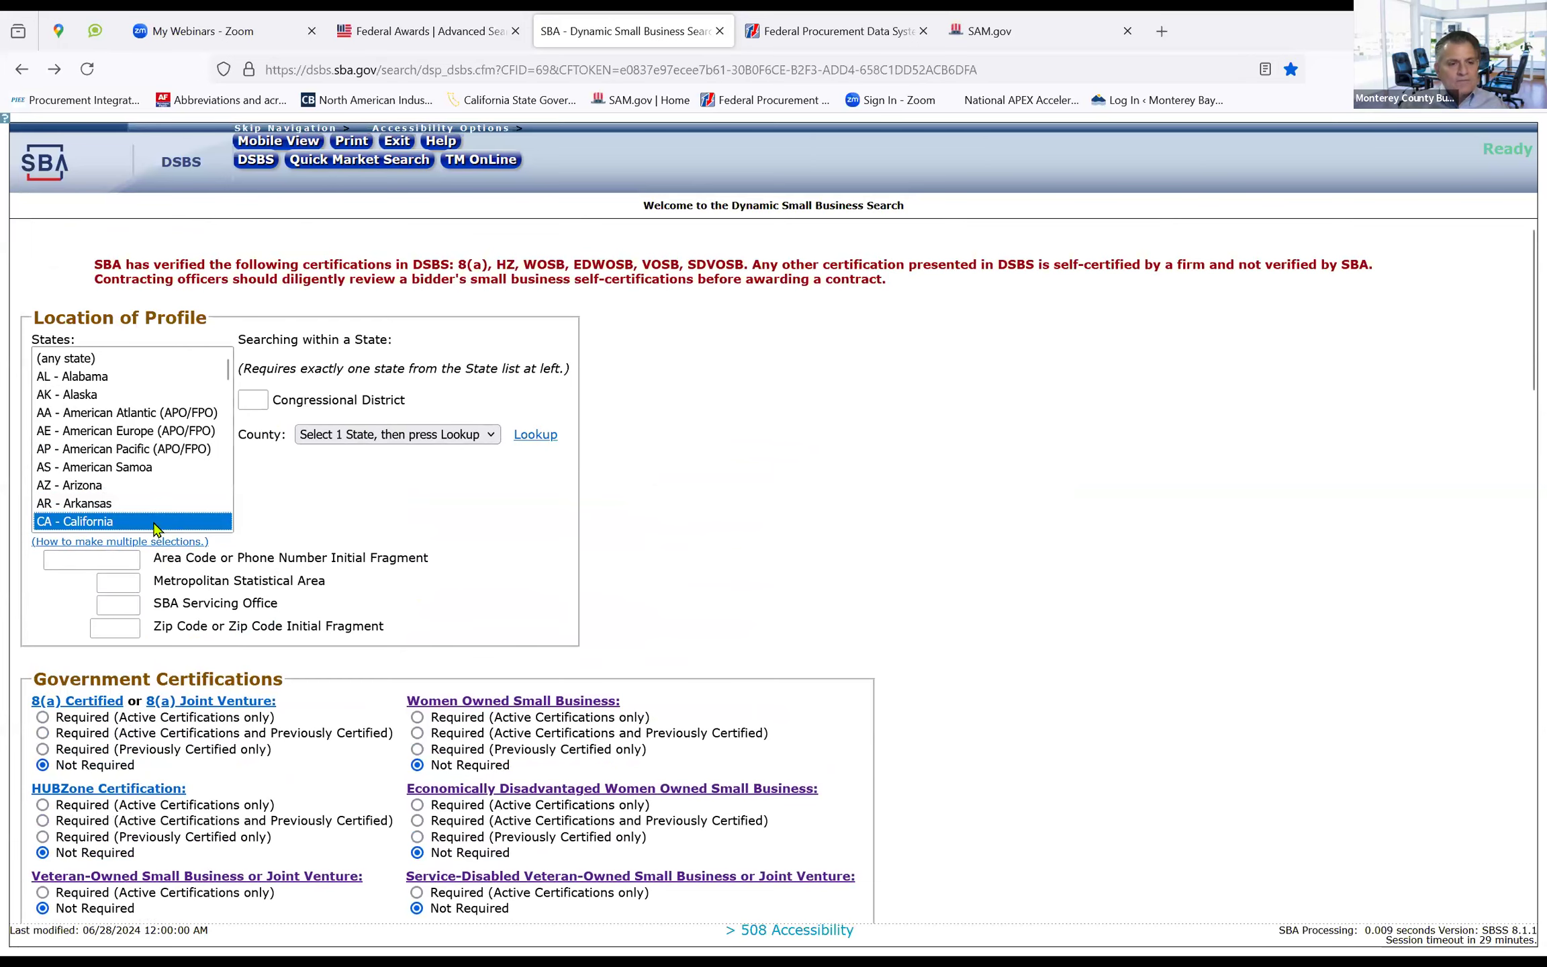
scroll(1064, 572, "down", 10)
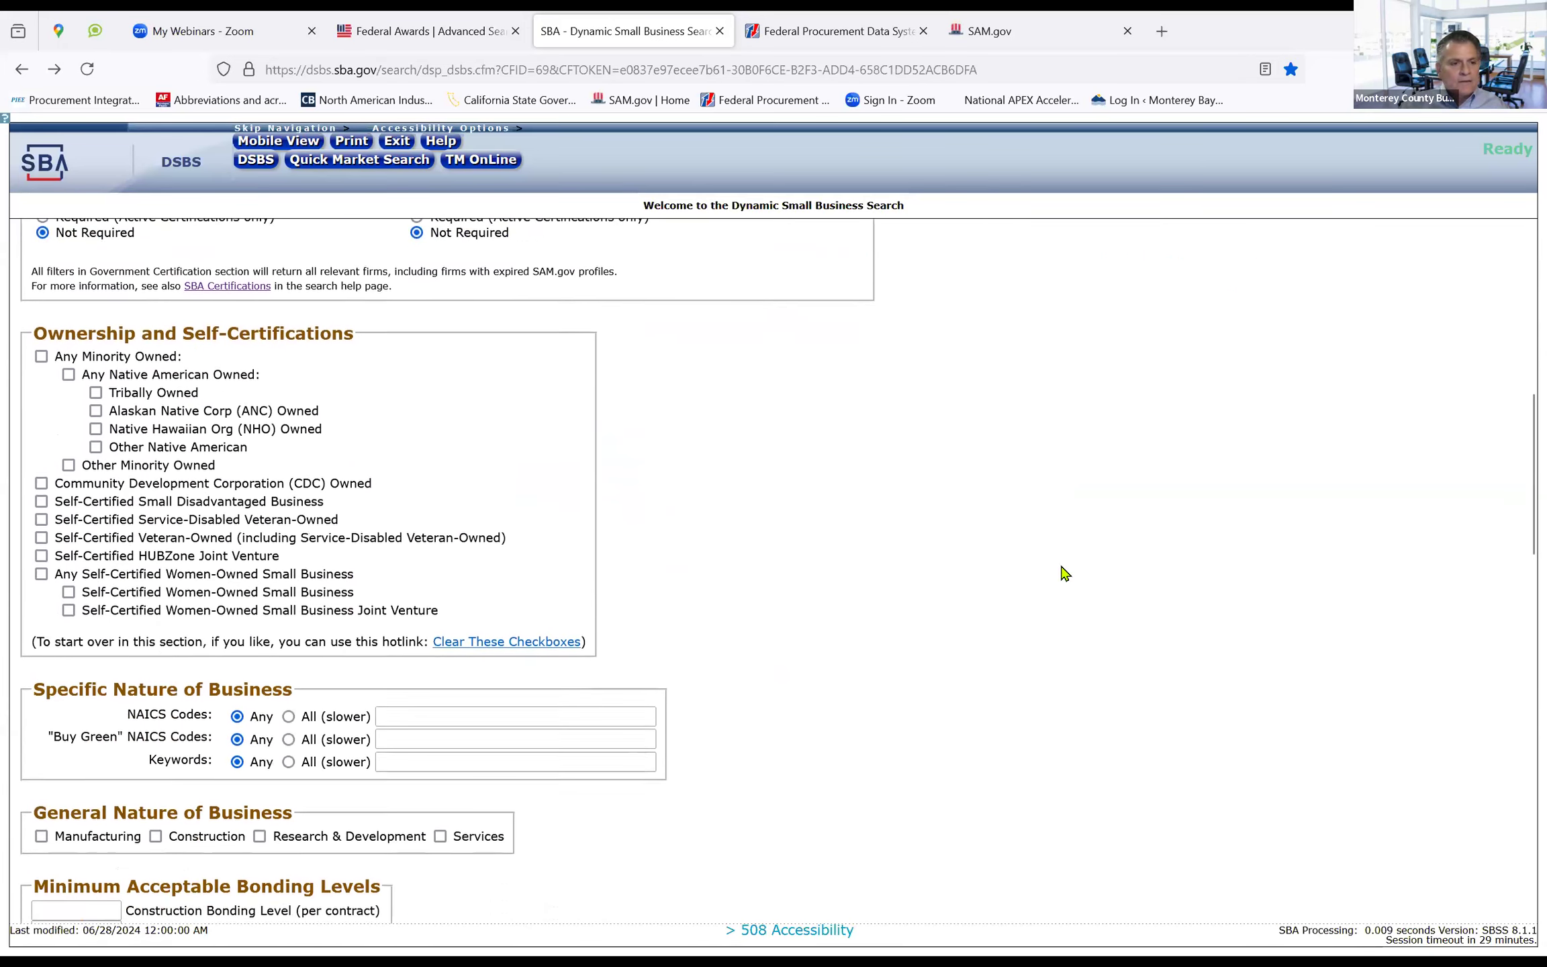
Enter "body armor" as the keyword under Specific Nature of Business and run the small business search
scroll(1065, 573, "down", 4)
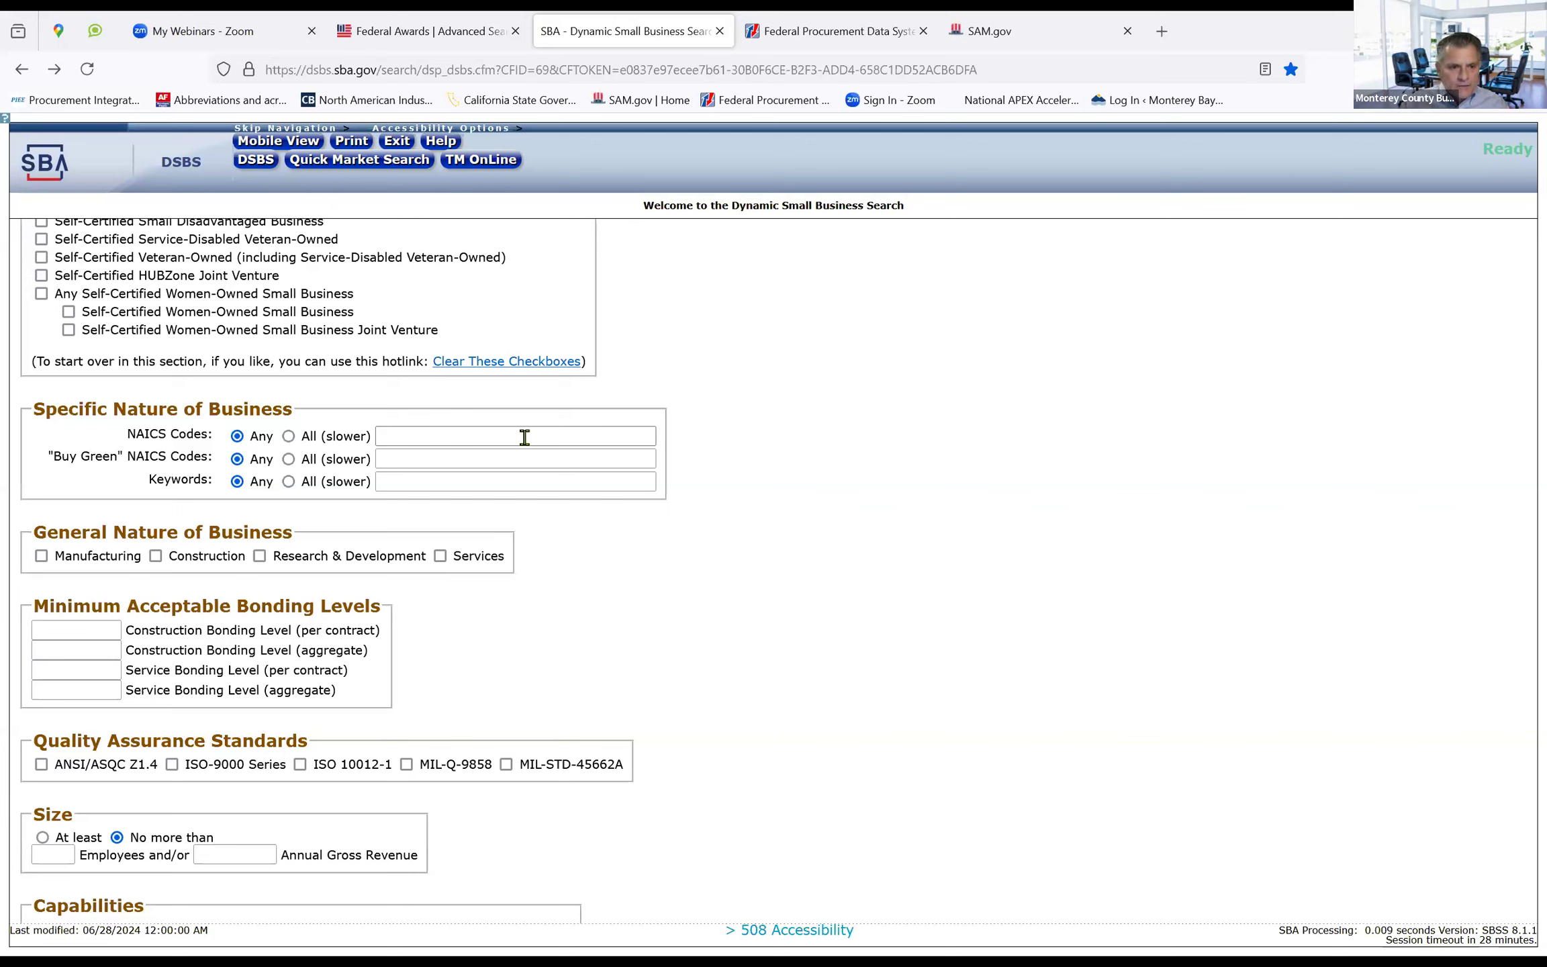
left_click(506, 482)
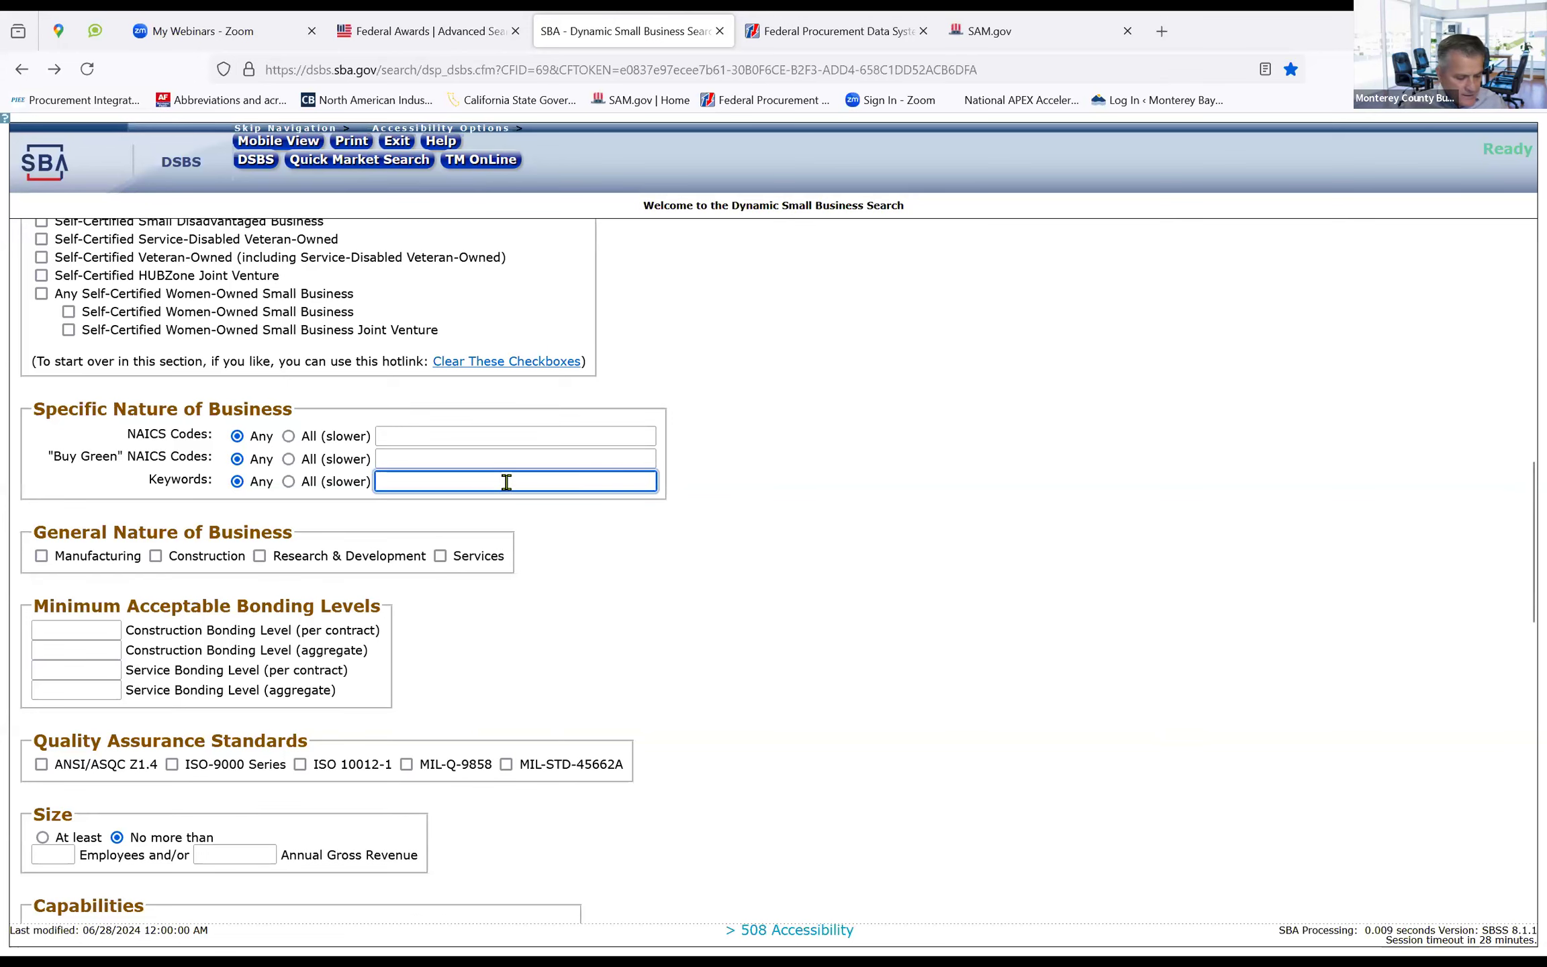
type("b")
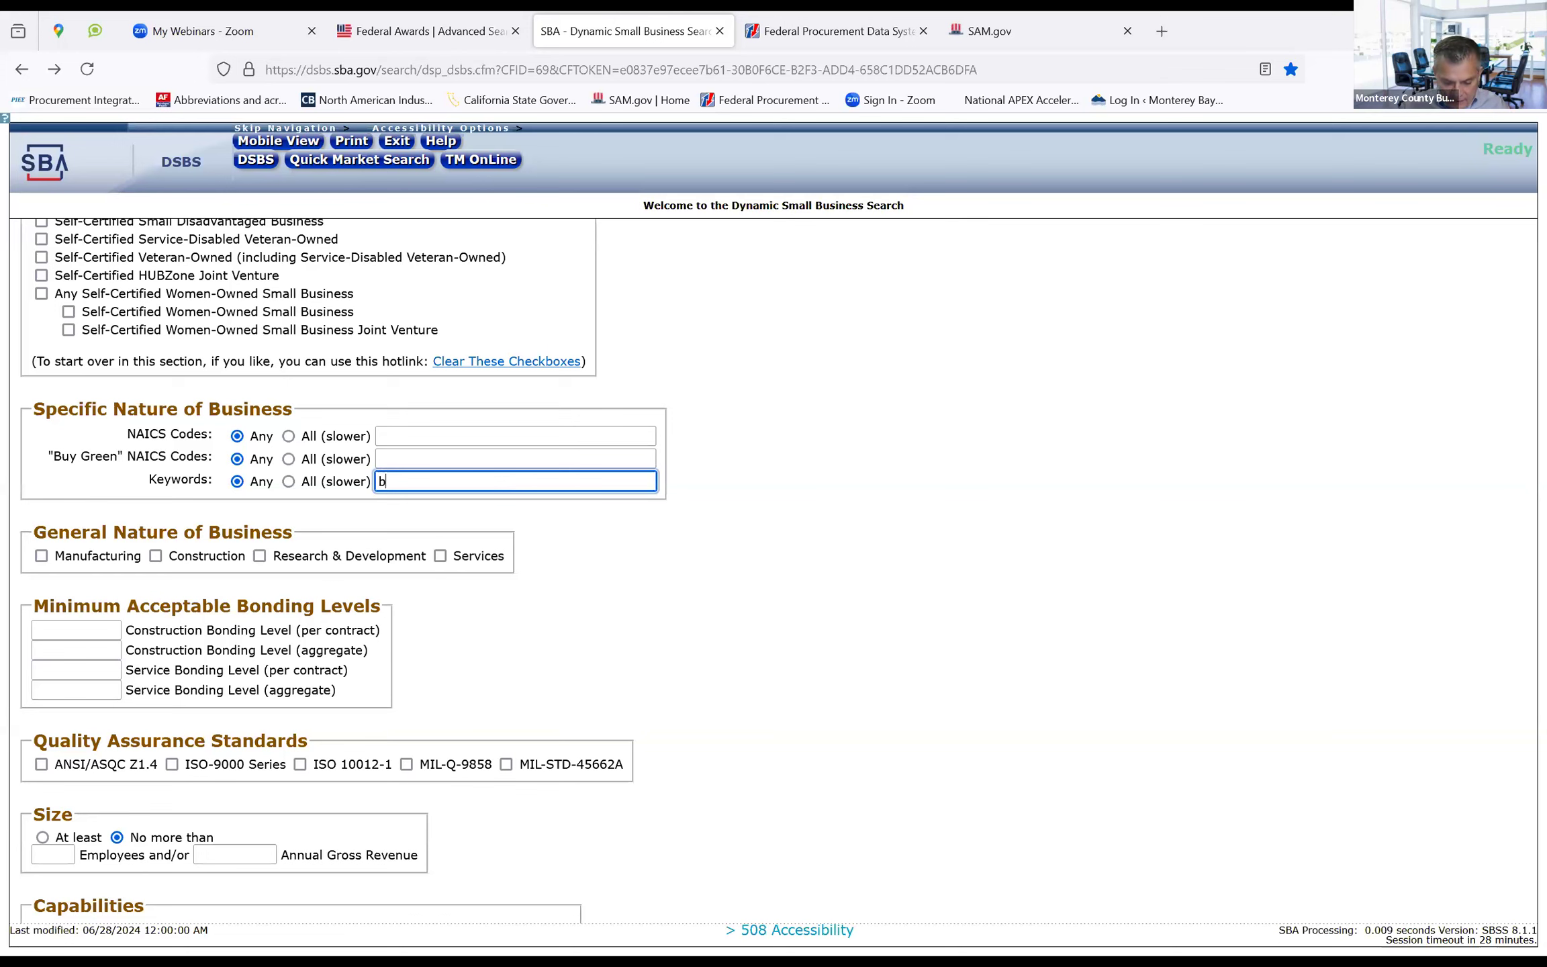
type("ody armor")
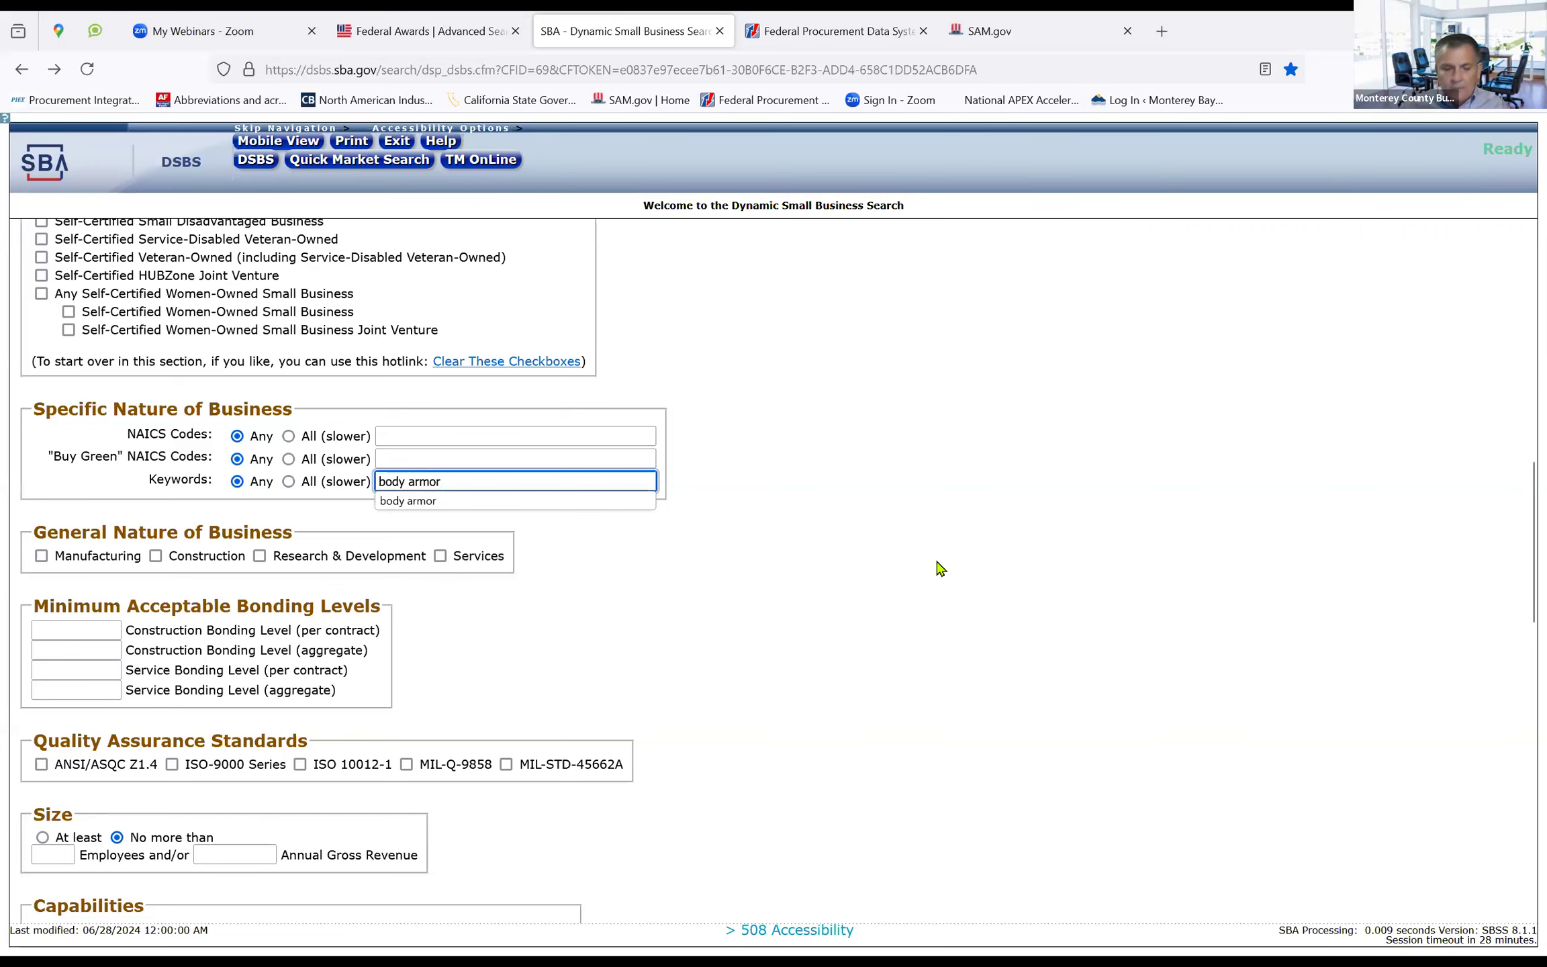
key("Return")
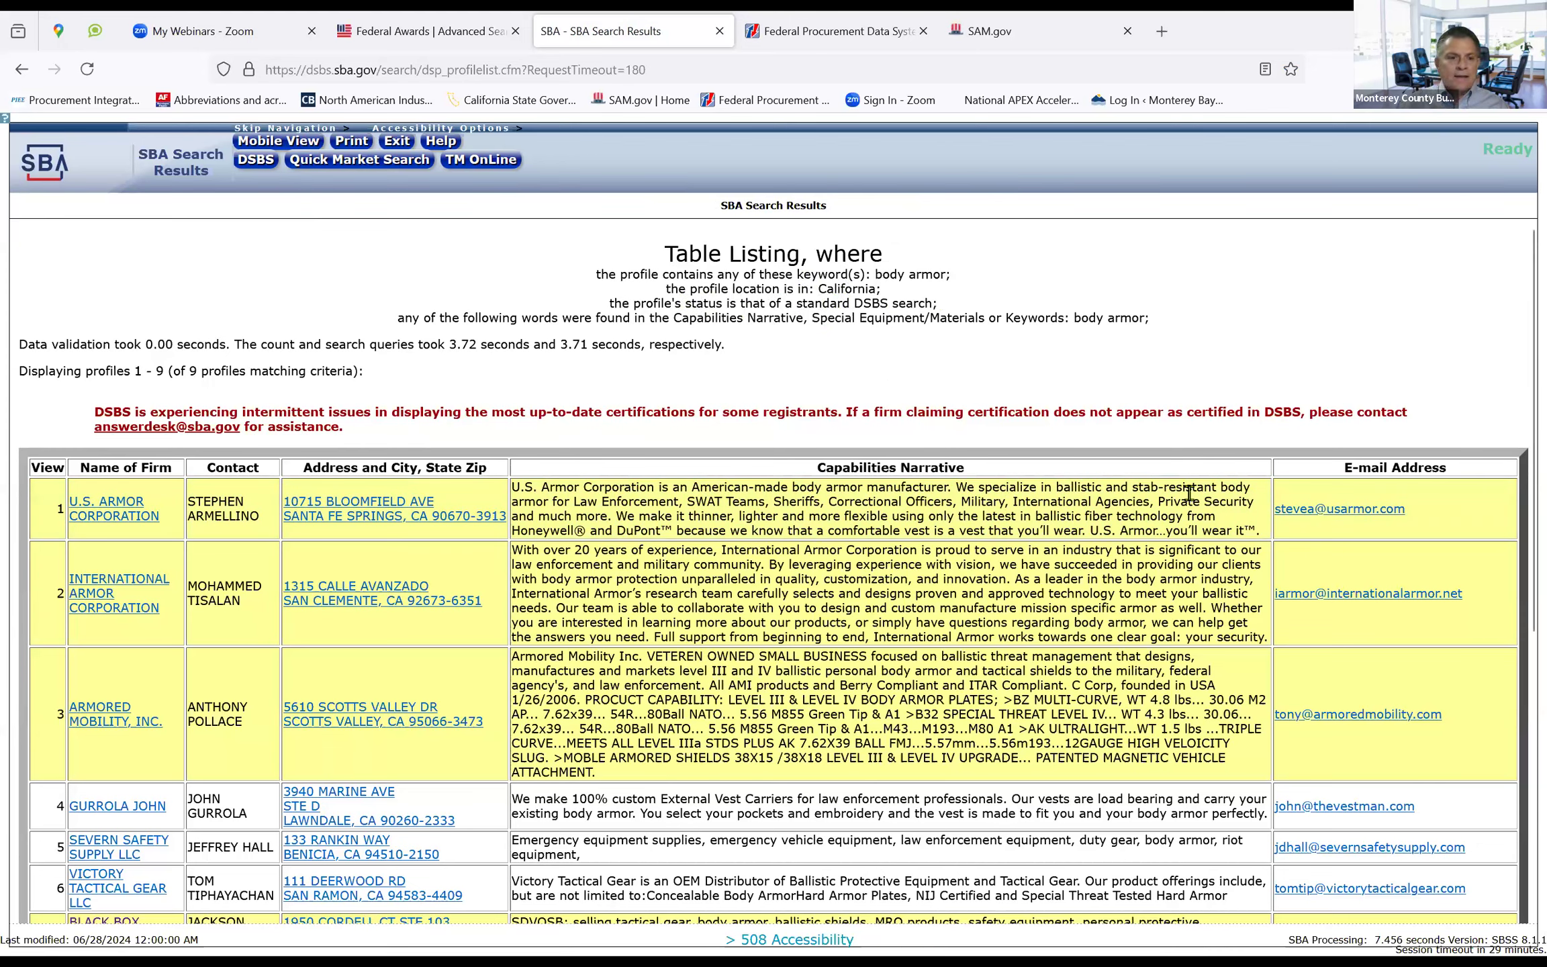
Review the list of matching California firms, including their locations and capabilities narratives, through to the end of the table
scroll(1031, 528, "down", 6)
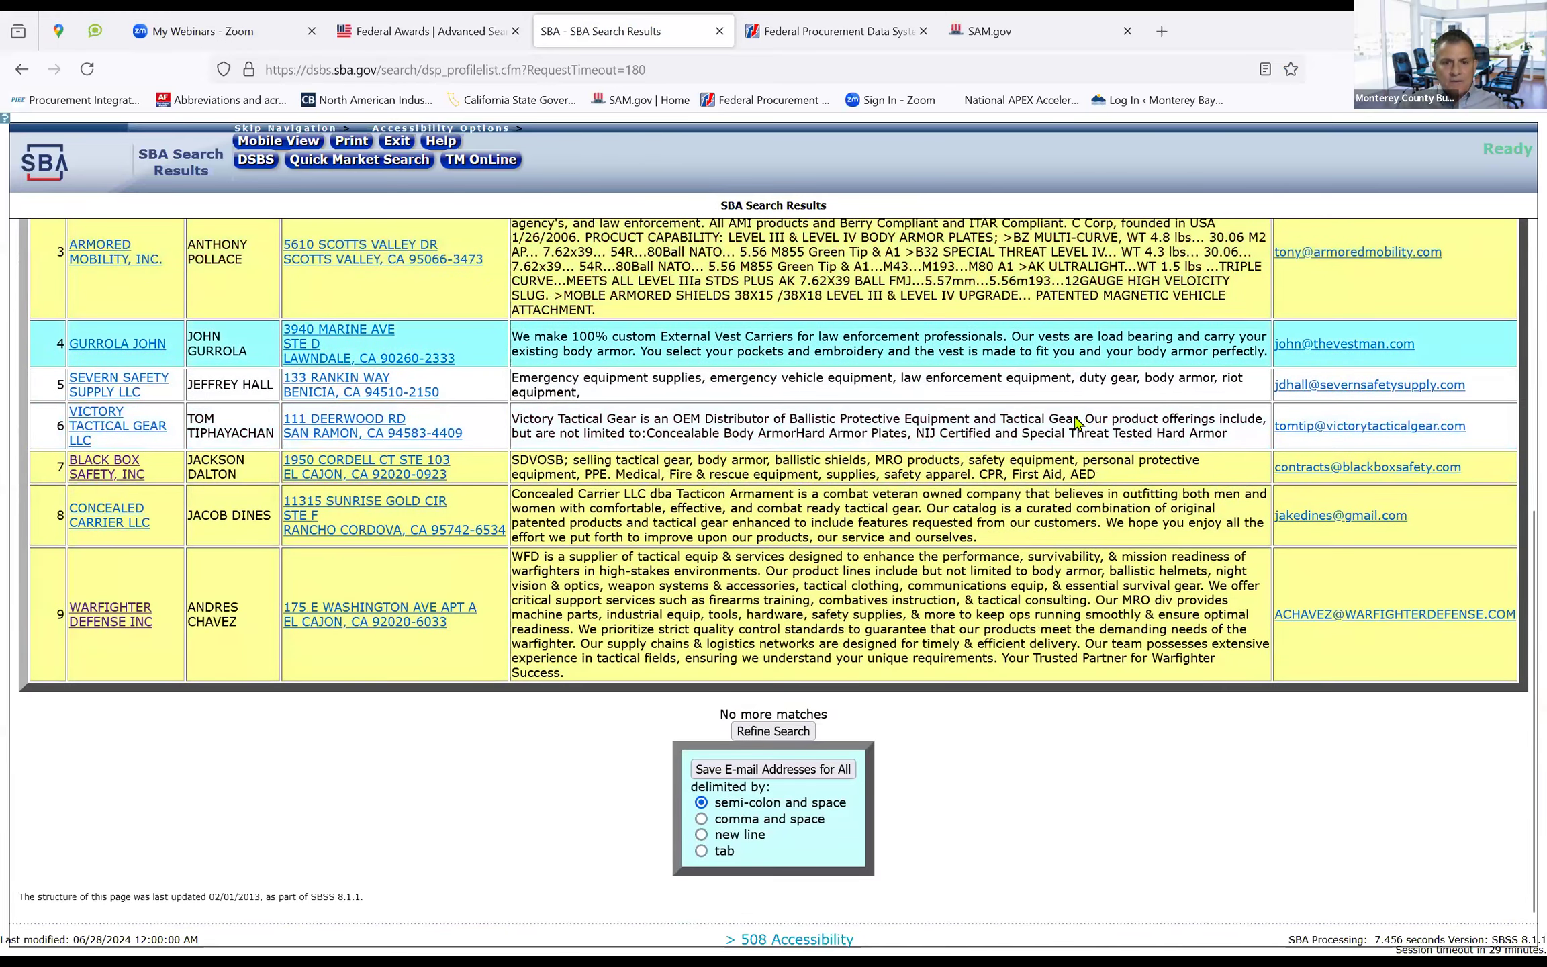
scroll(1065, 427, "up", 3)
scroll(1066, 427, "up", 6)
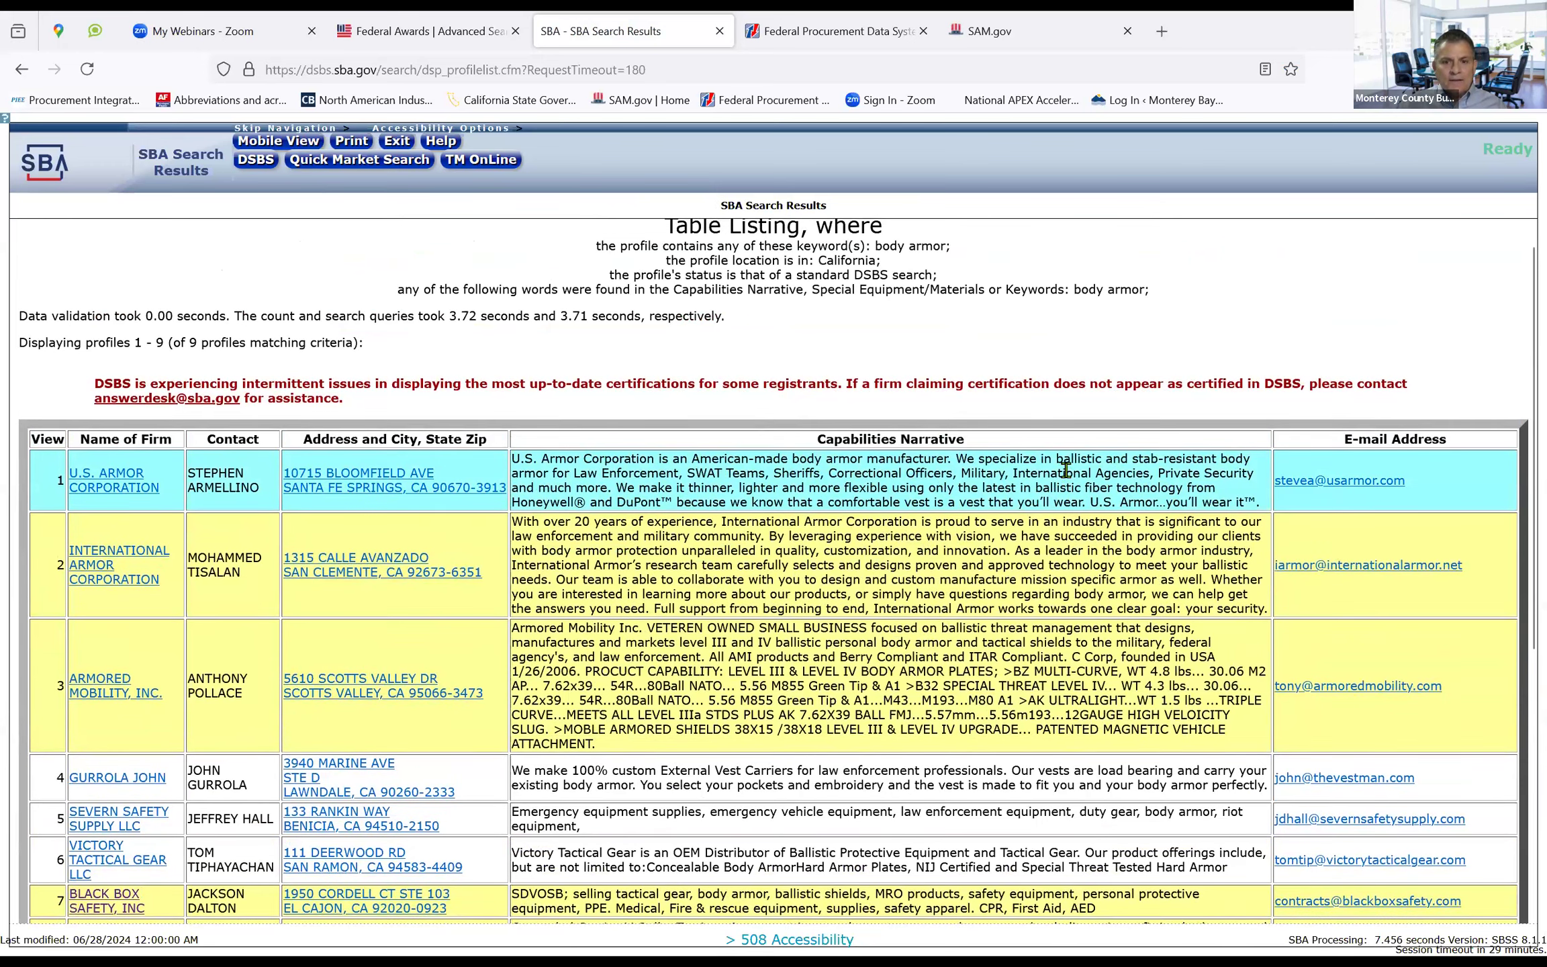